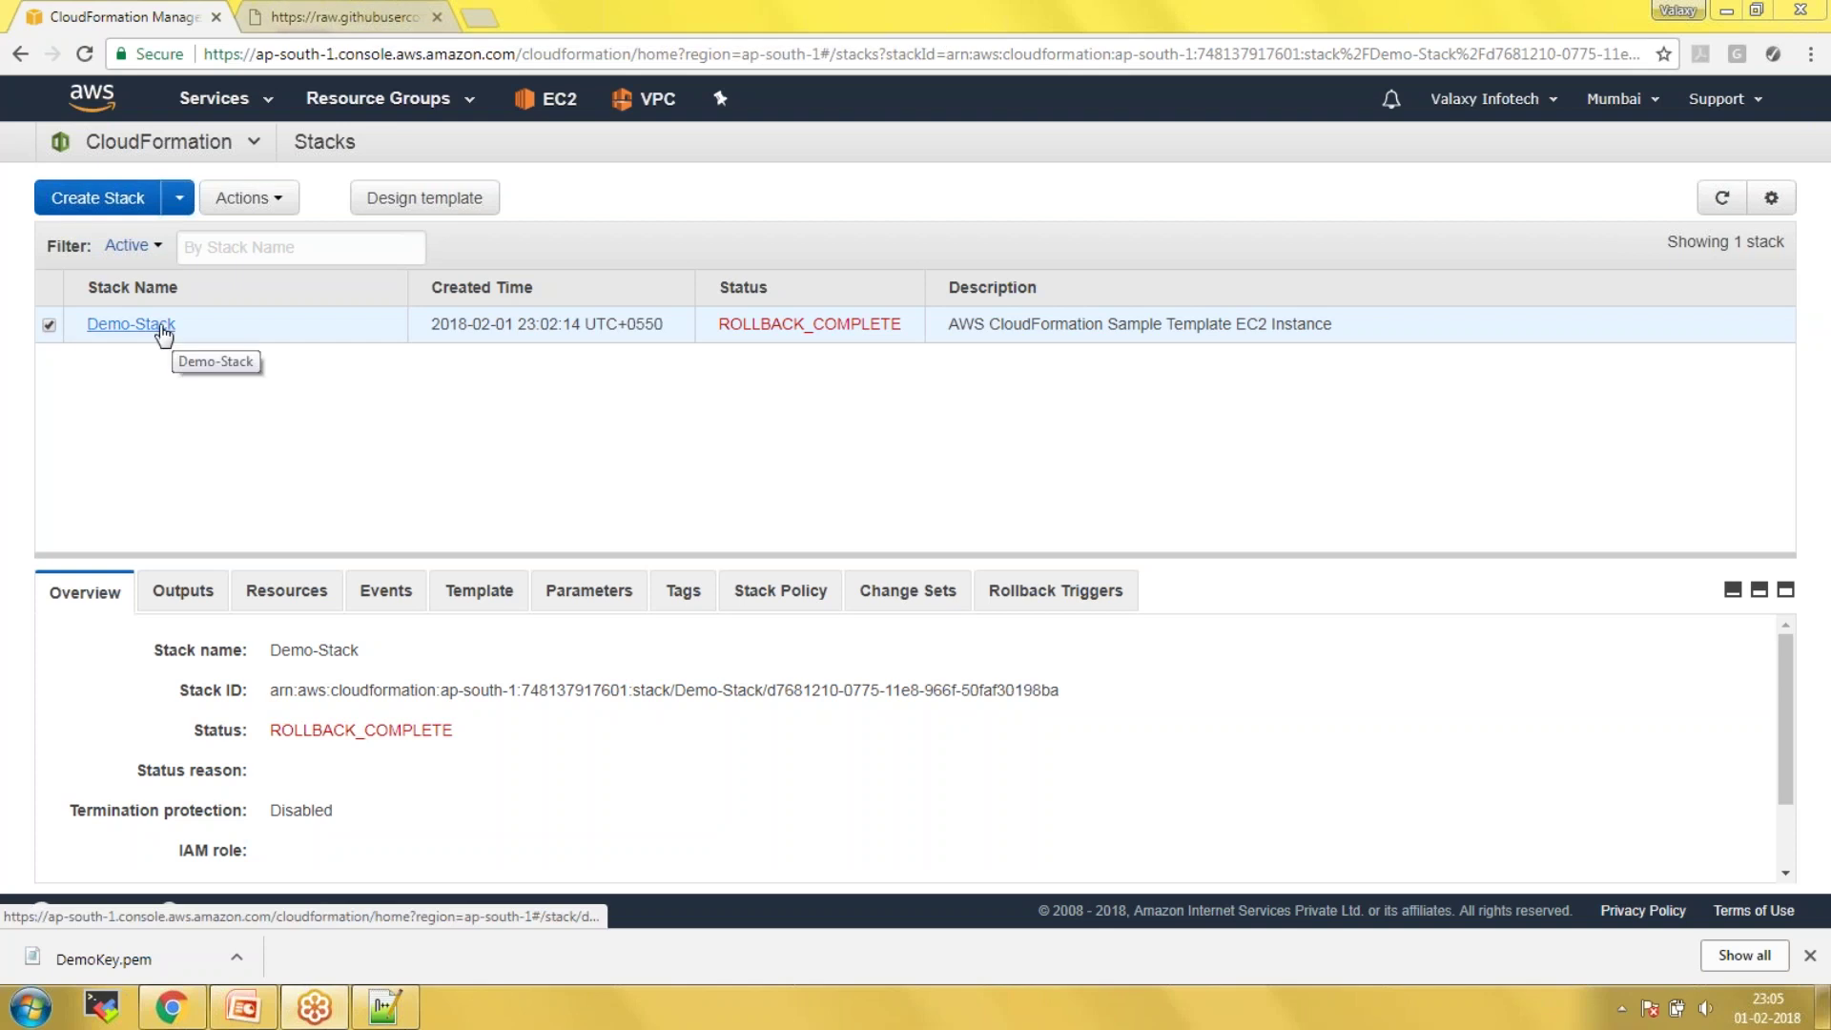
- Check the raw GitHub YAML, then display and select Demo-Stack's EC2 instance template text
click(359, 20)
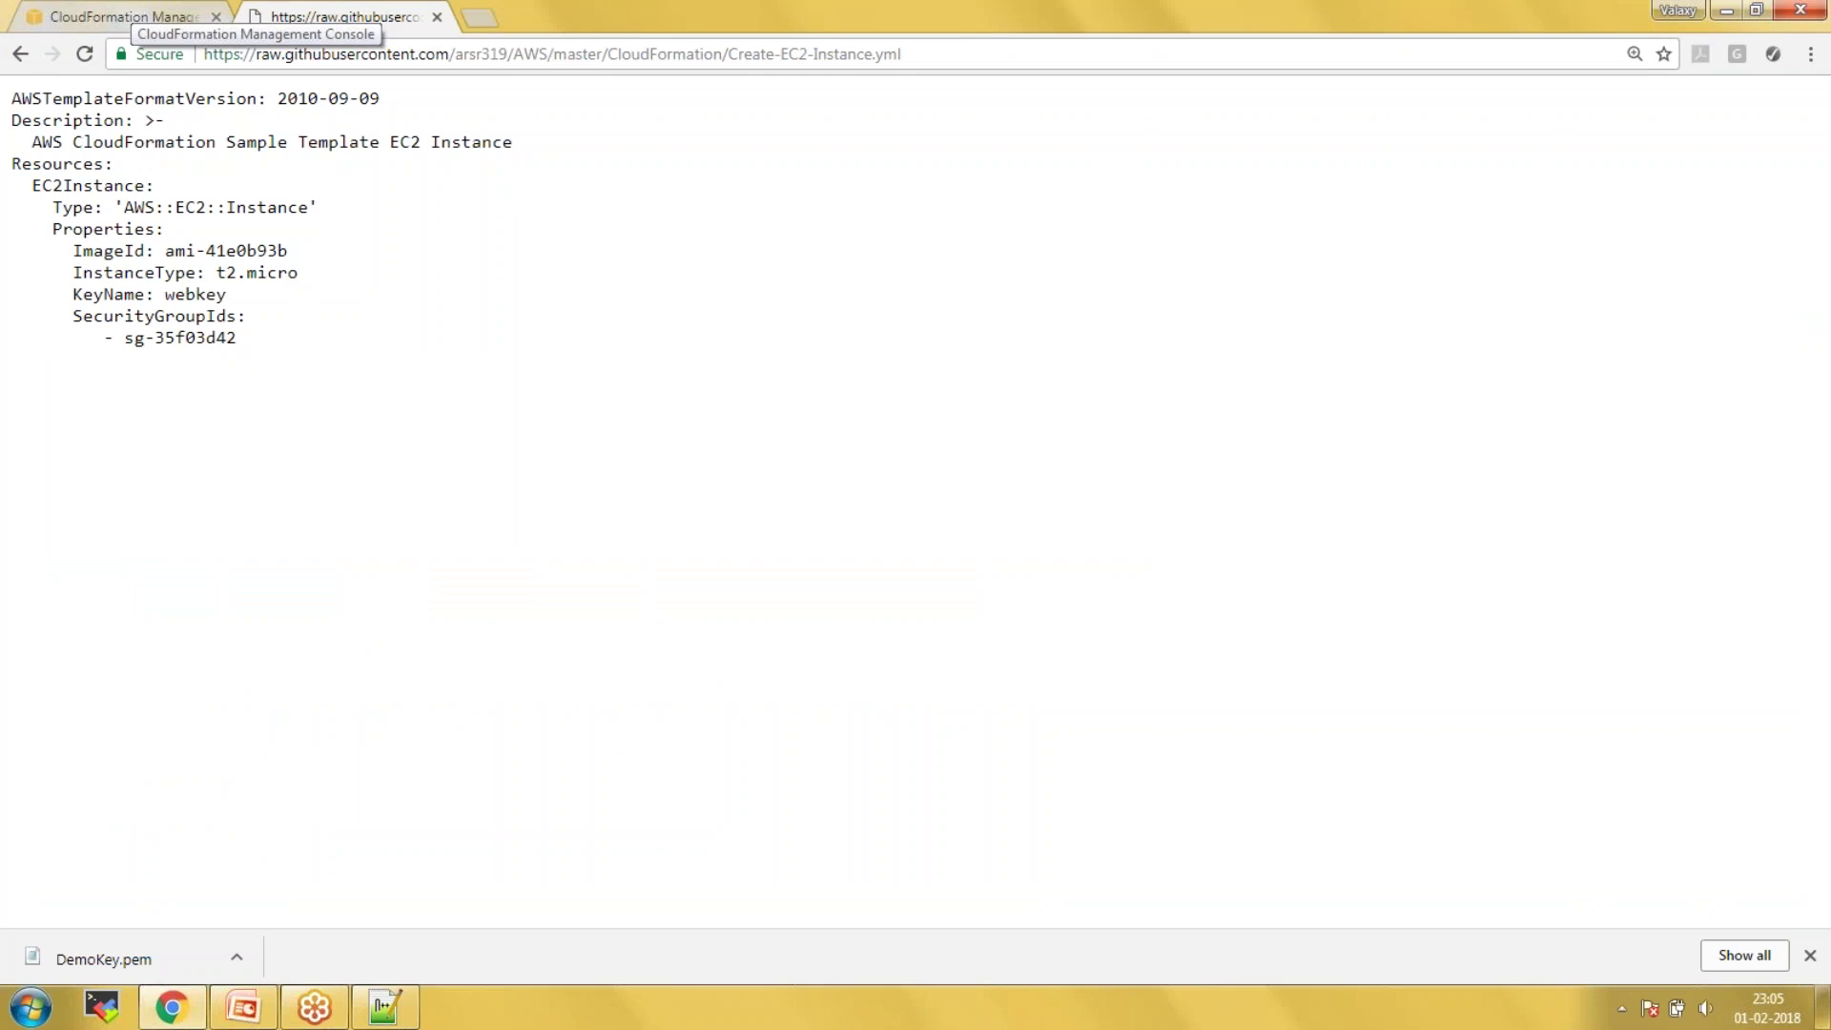
click(143, 17)
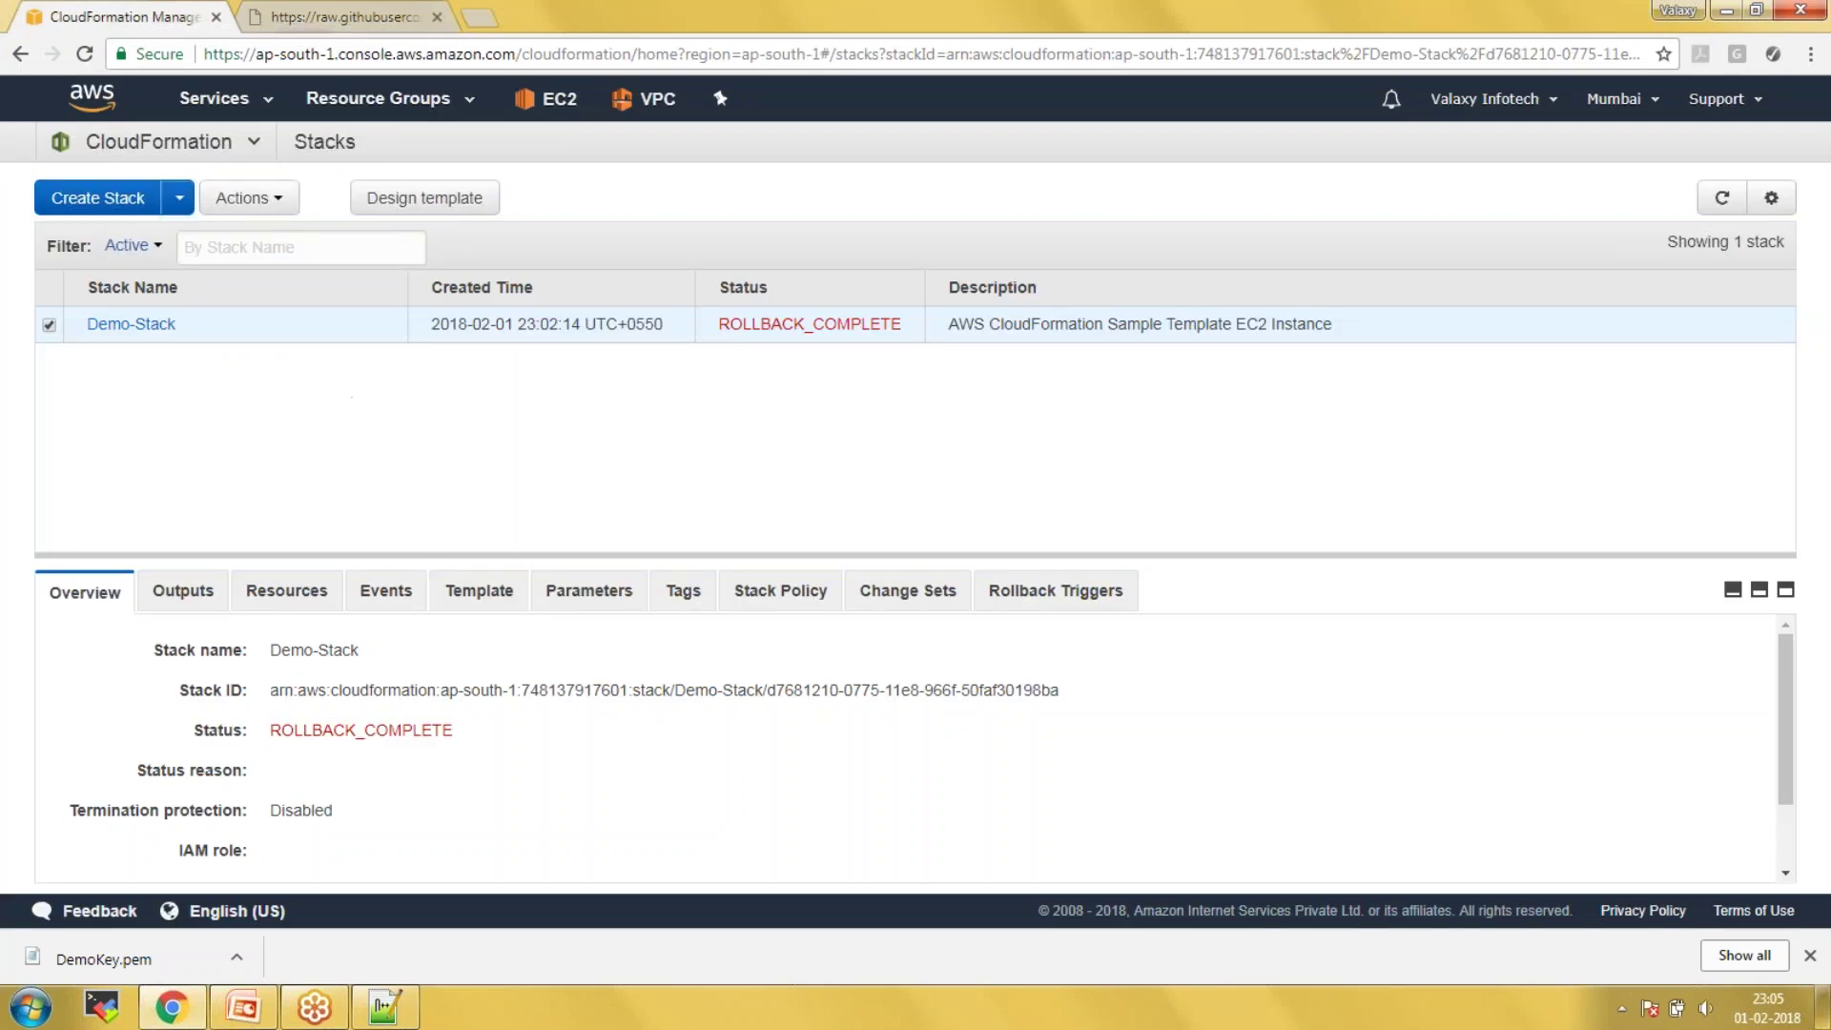
click(480, 596)
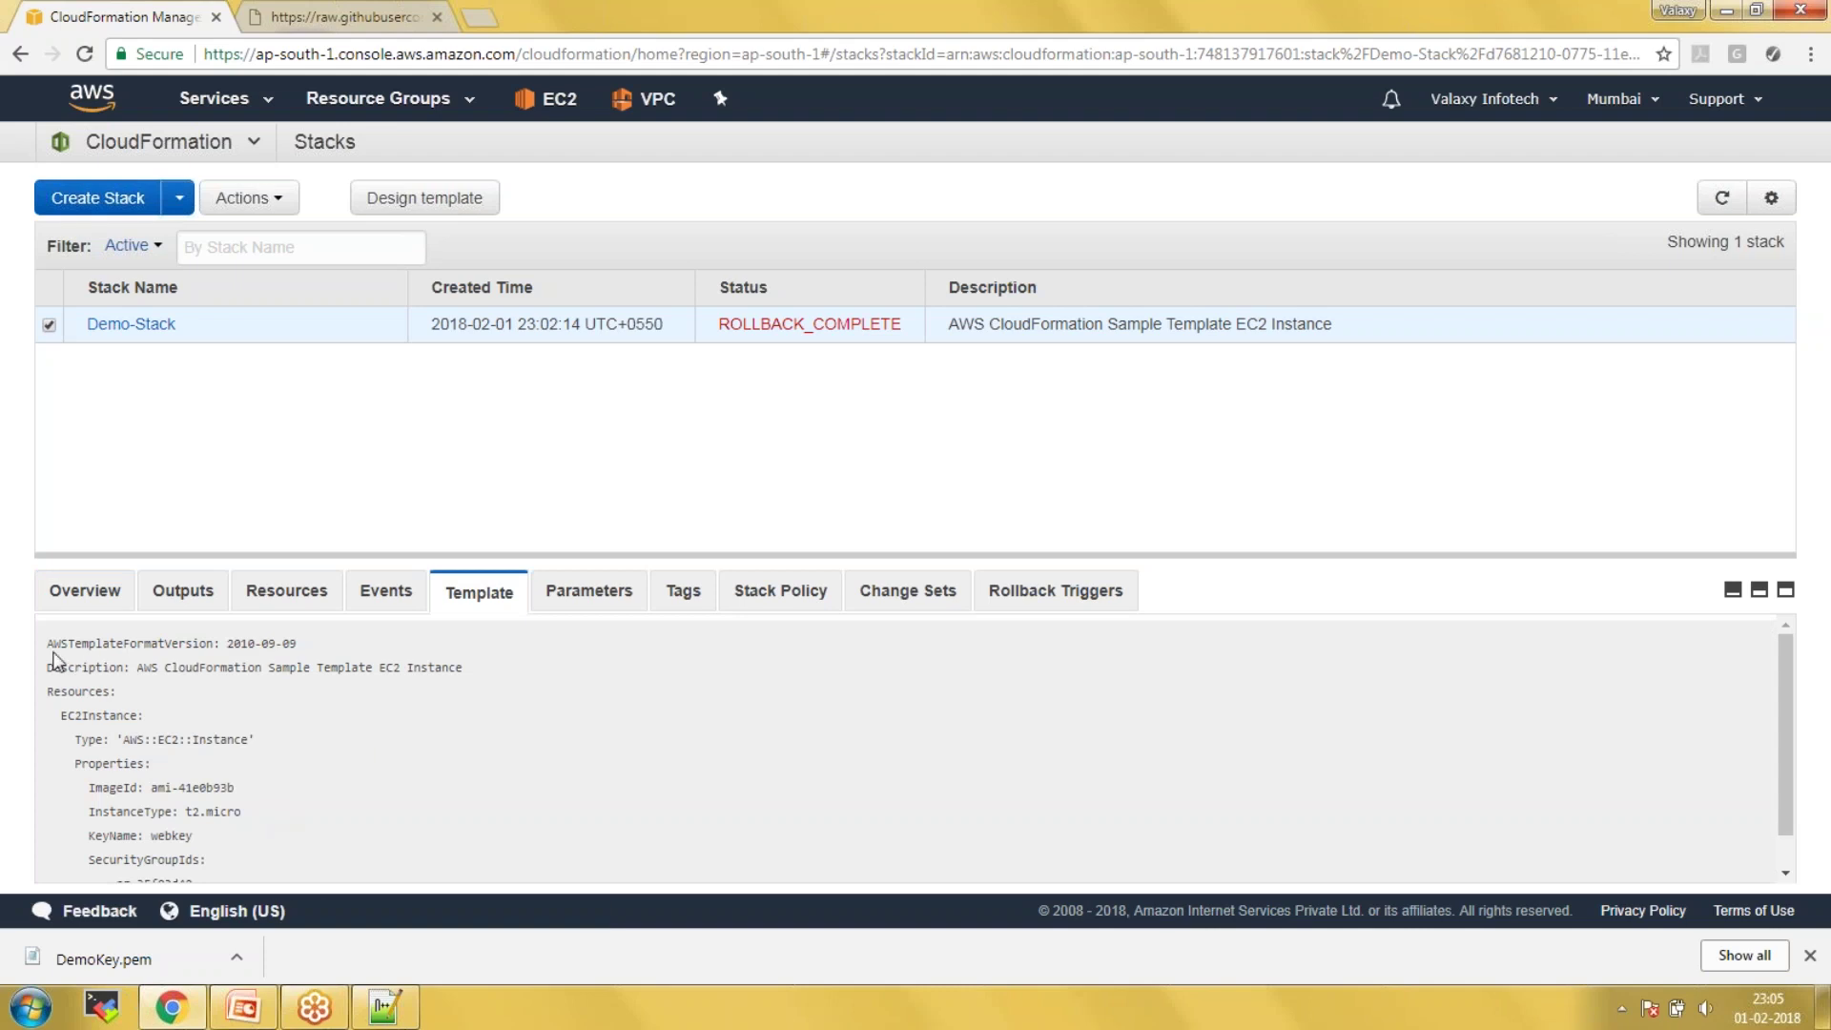
mouse_move(47, 643)
mouse_down()
mouse_move(138, 810)
mouse_move(403, 973)
mouse_up()
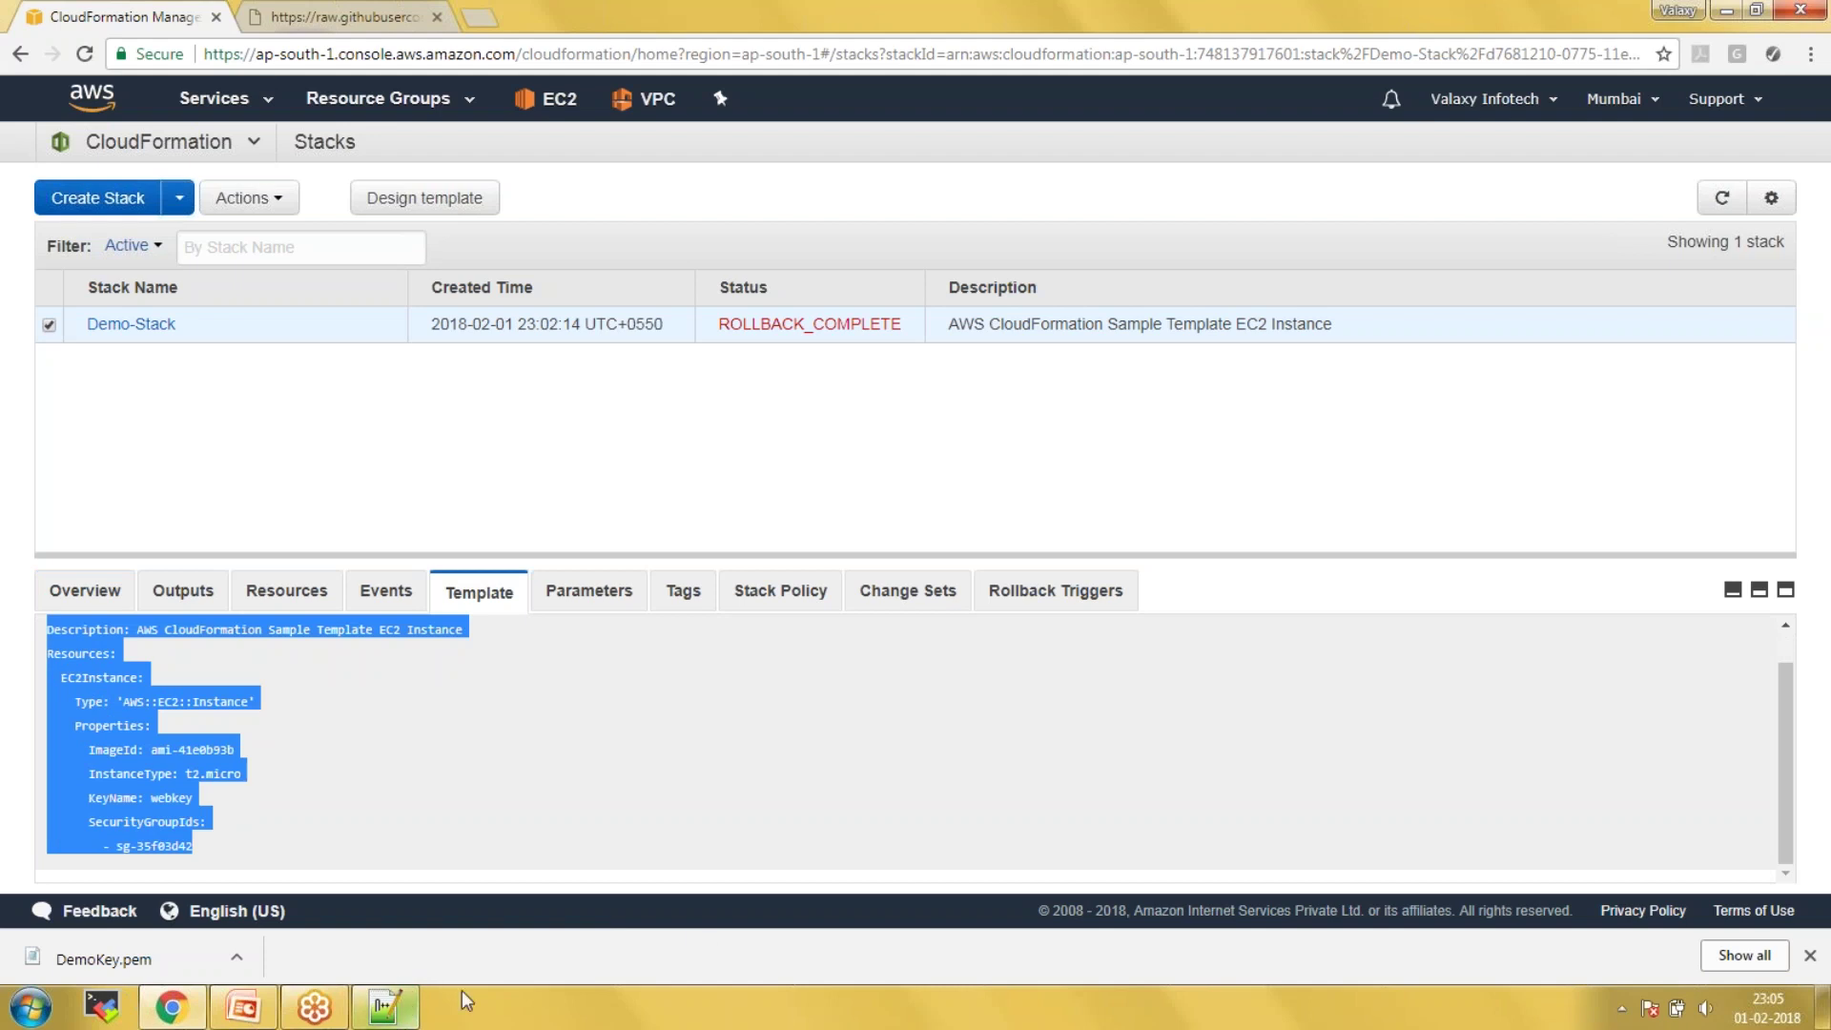
- Paste the copied EC2 template over the old Notepad++ text and set the language to YAML
click(384, 1010)
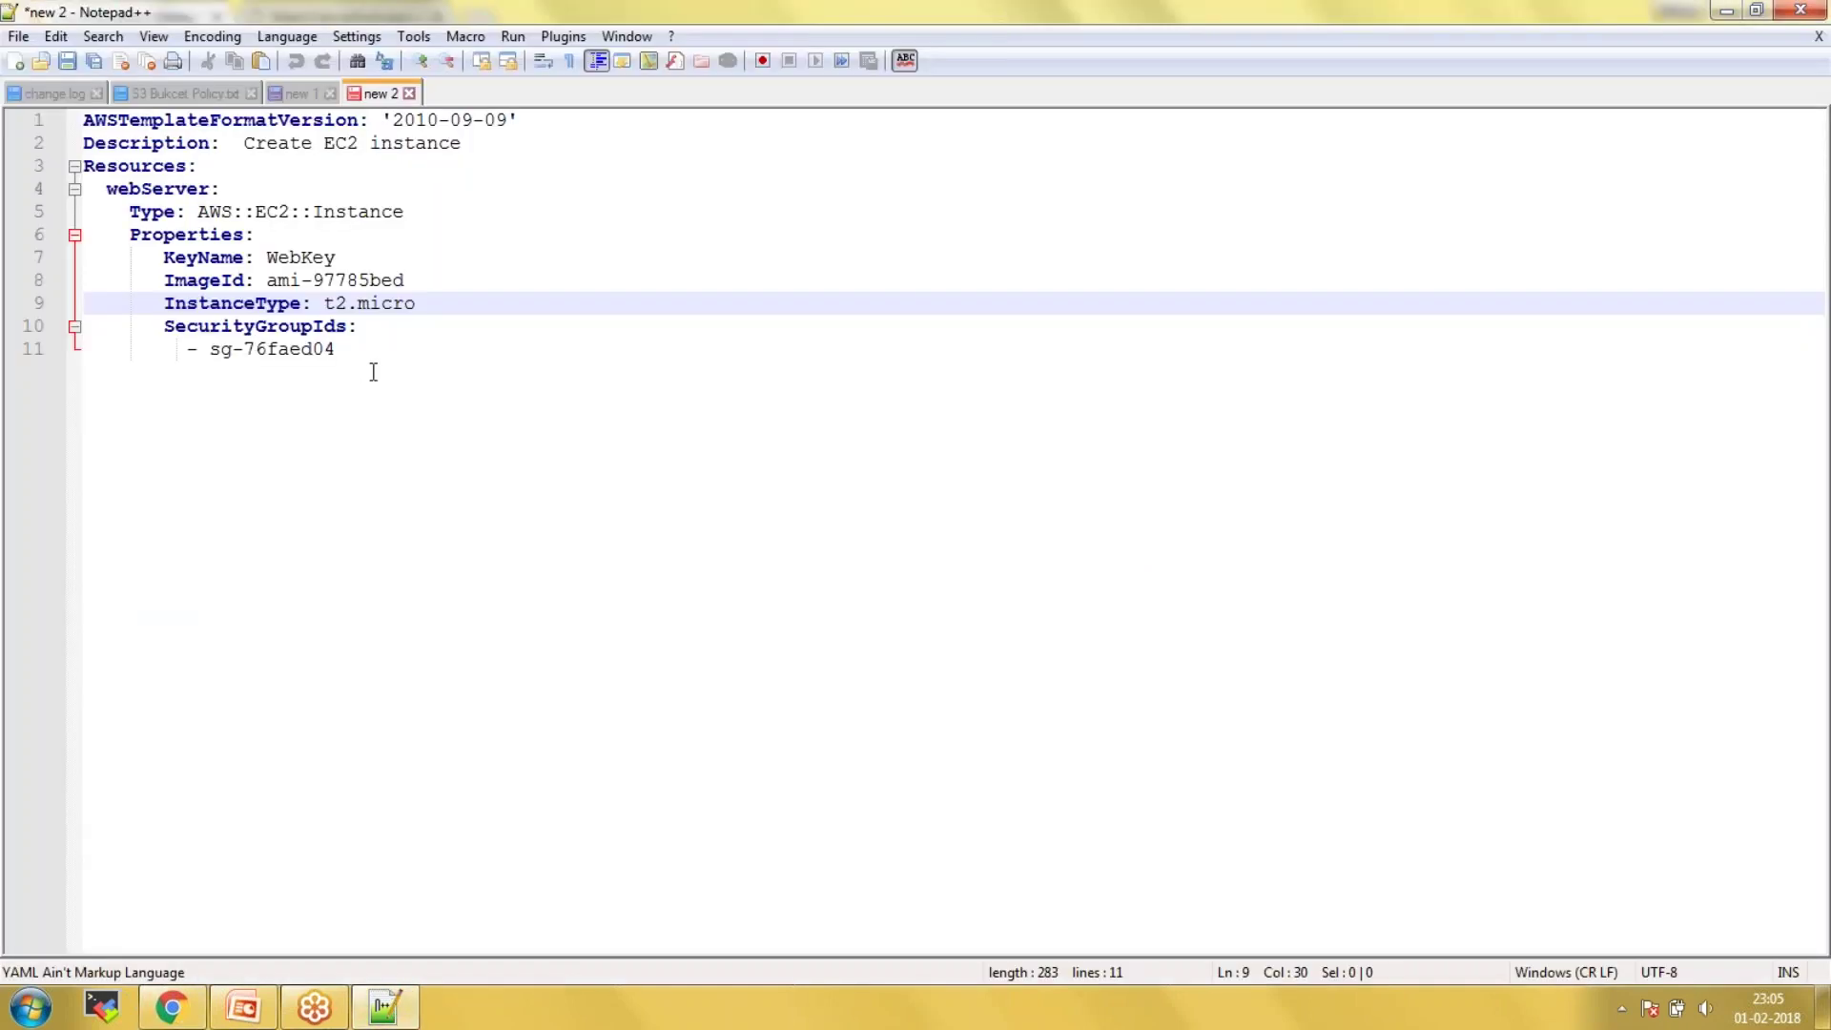
drag(373, 370, 80, 120)
text(AWSTemplateFormatVersion: 2010-09-09 Description: AWS CloudFormation Sample Template EC2 Instance Resources:   EC2Instance:     Type: 'AWS::EC2::Instance'     Properties:       ImageId: ami-41e0b93b       InstanceType: t2.micro       KeyName: webkey       SecurityGroupIds:         - sg-35f03d42)
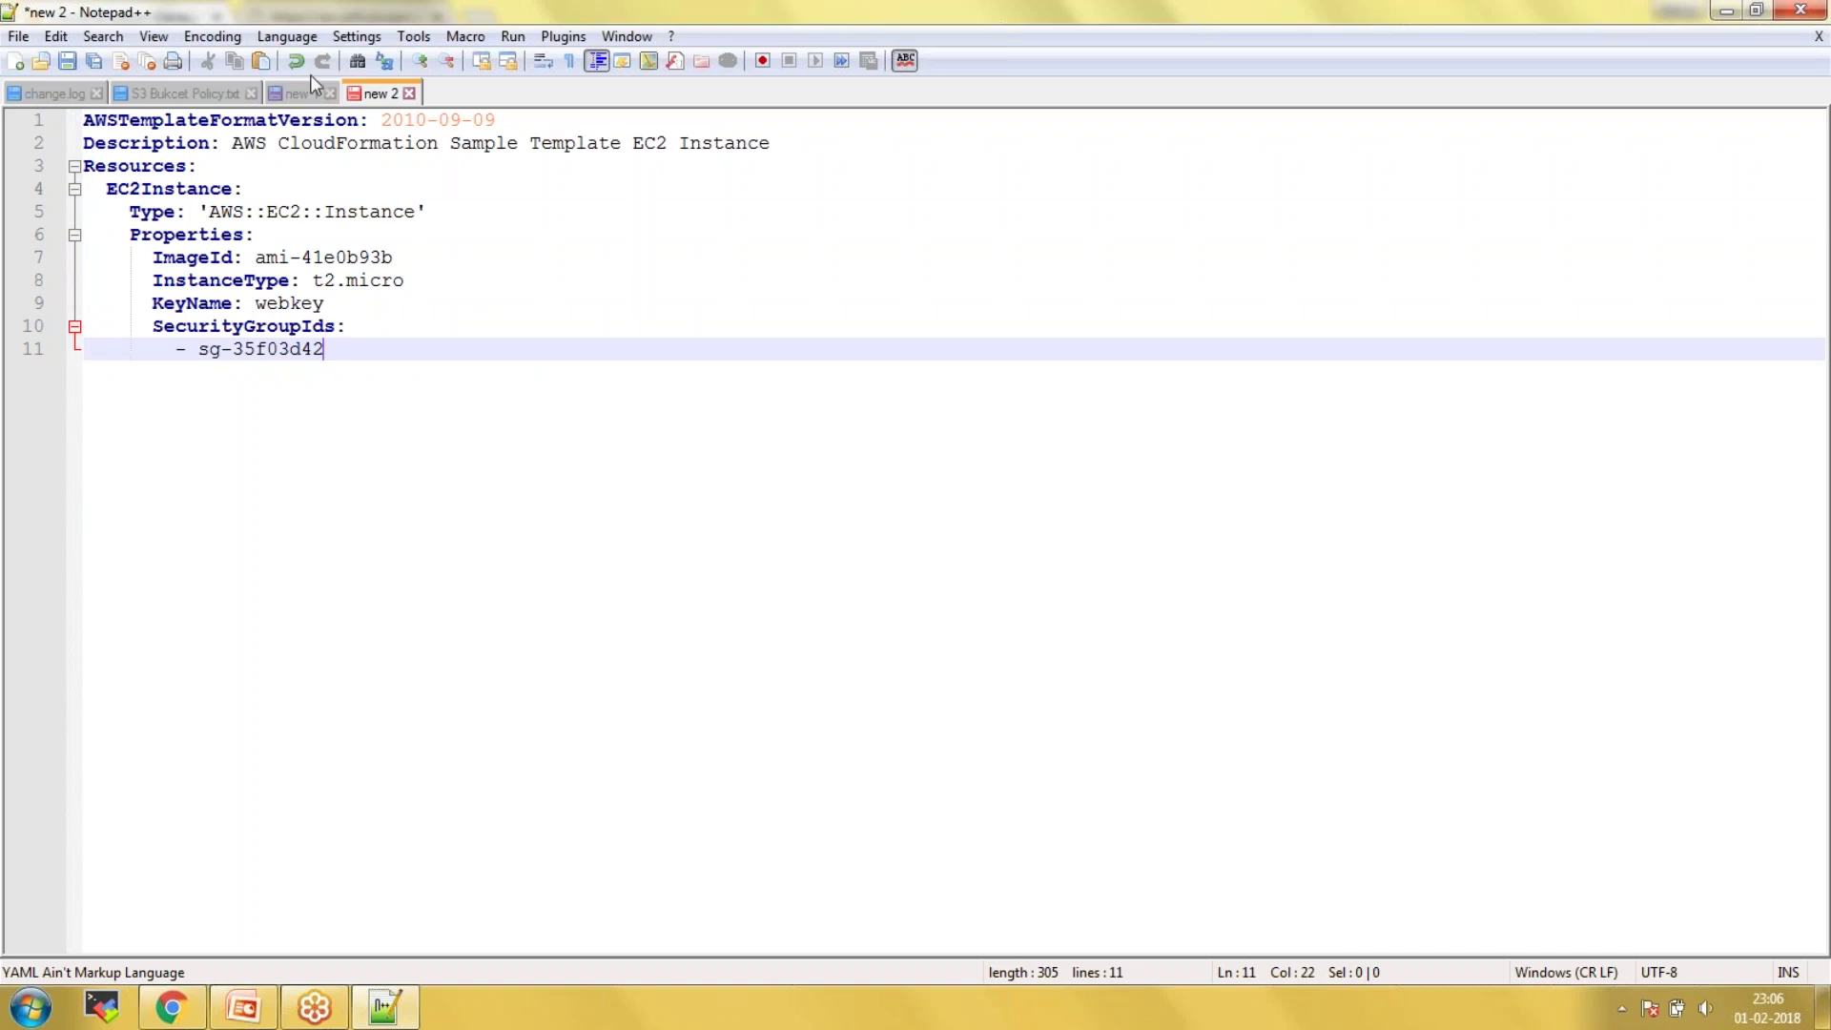
click(287, 43)
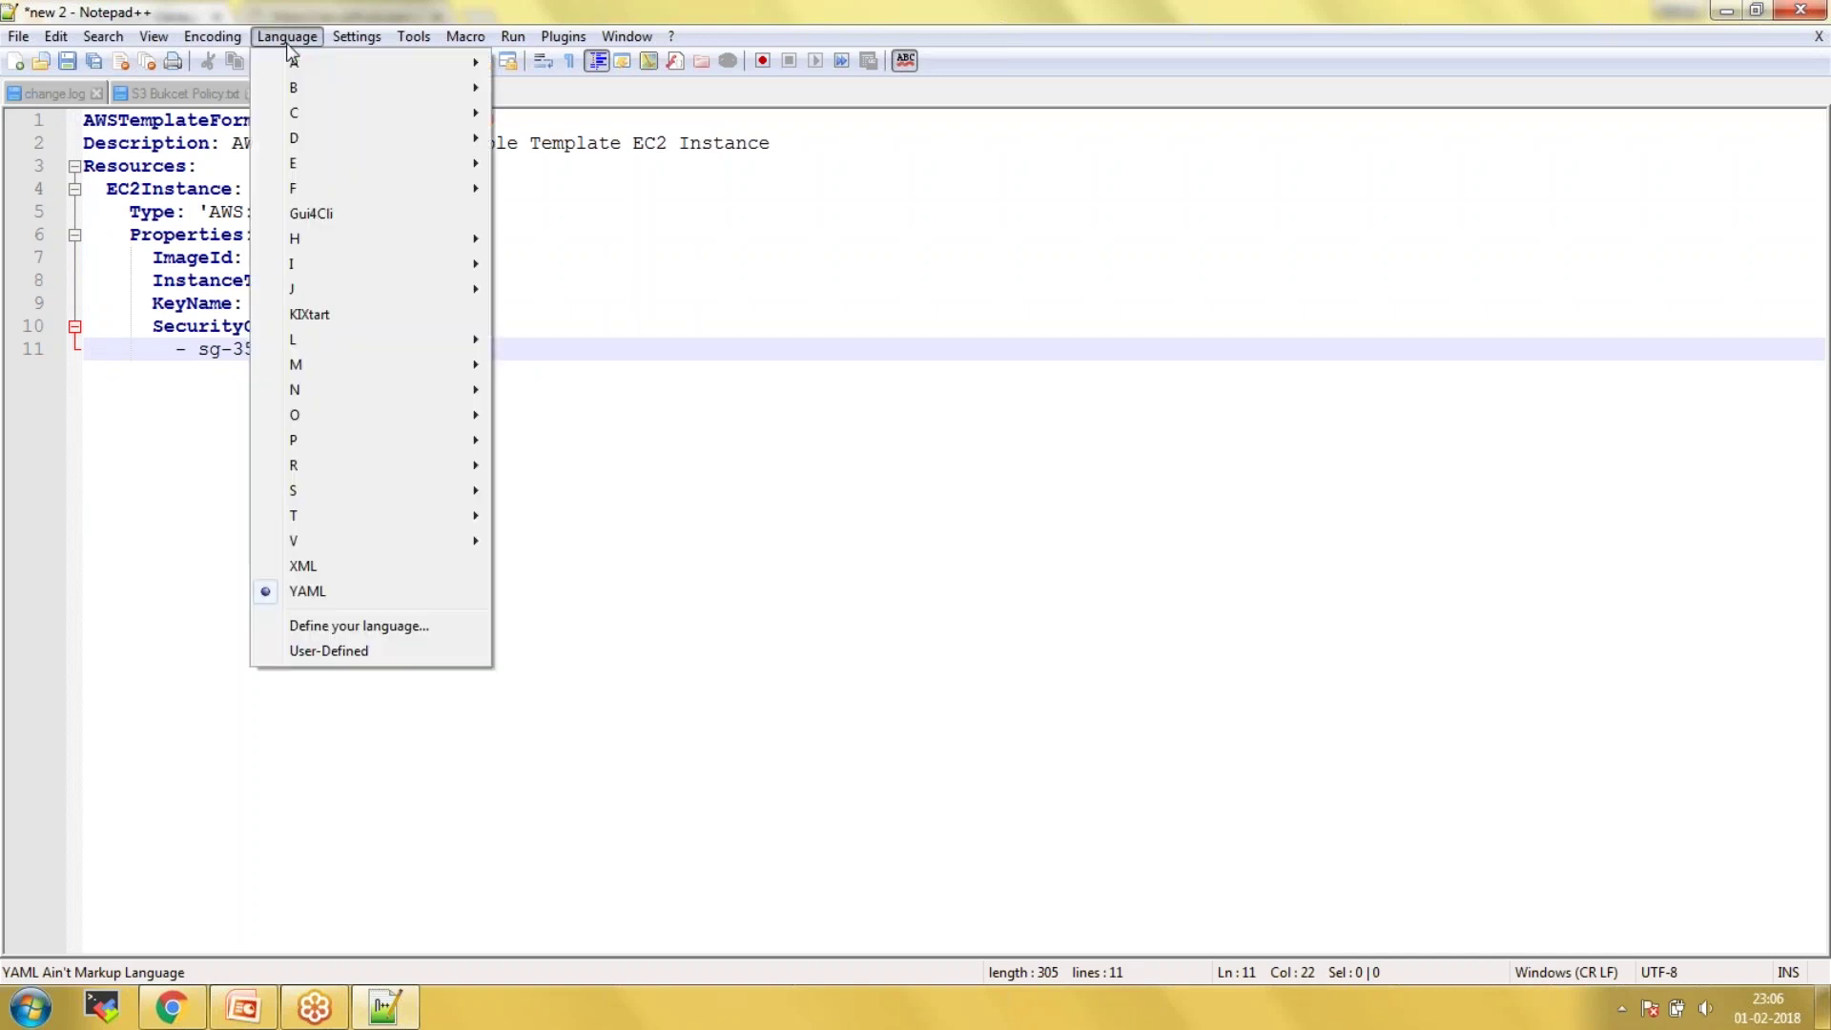
click(325, 592)
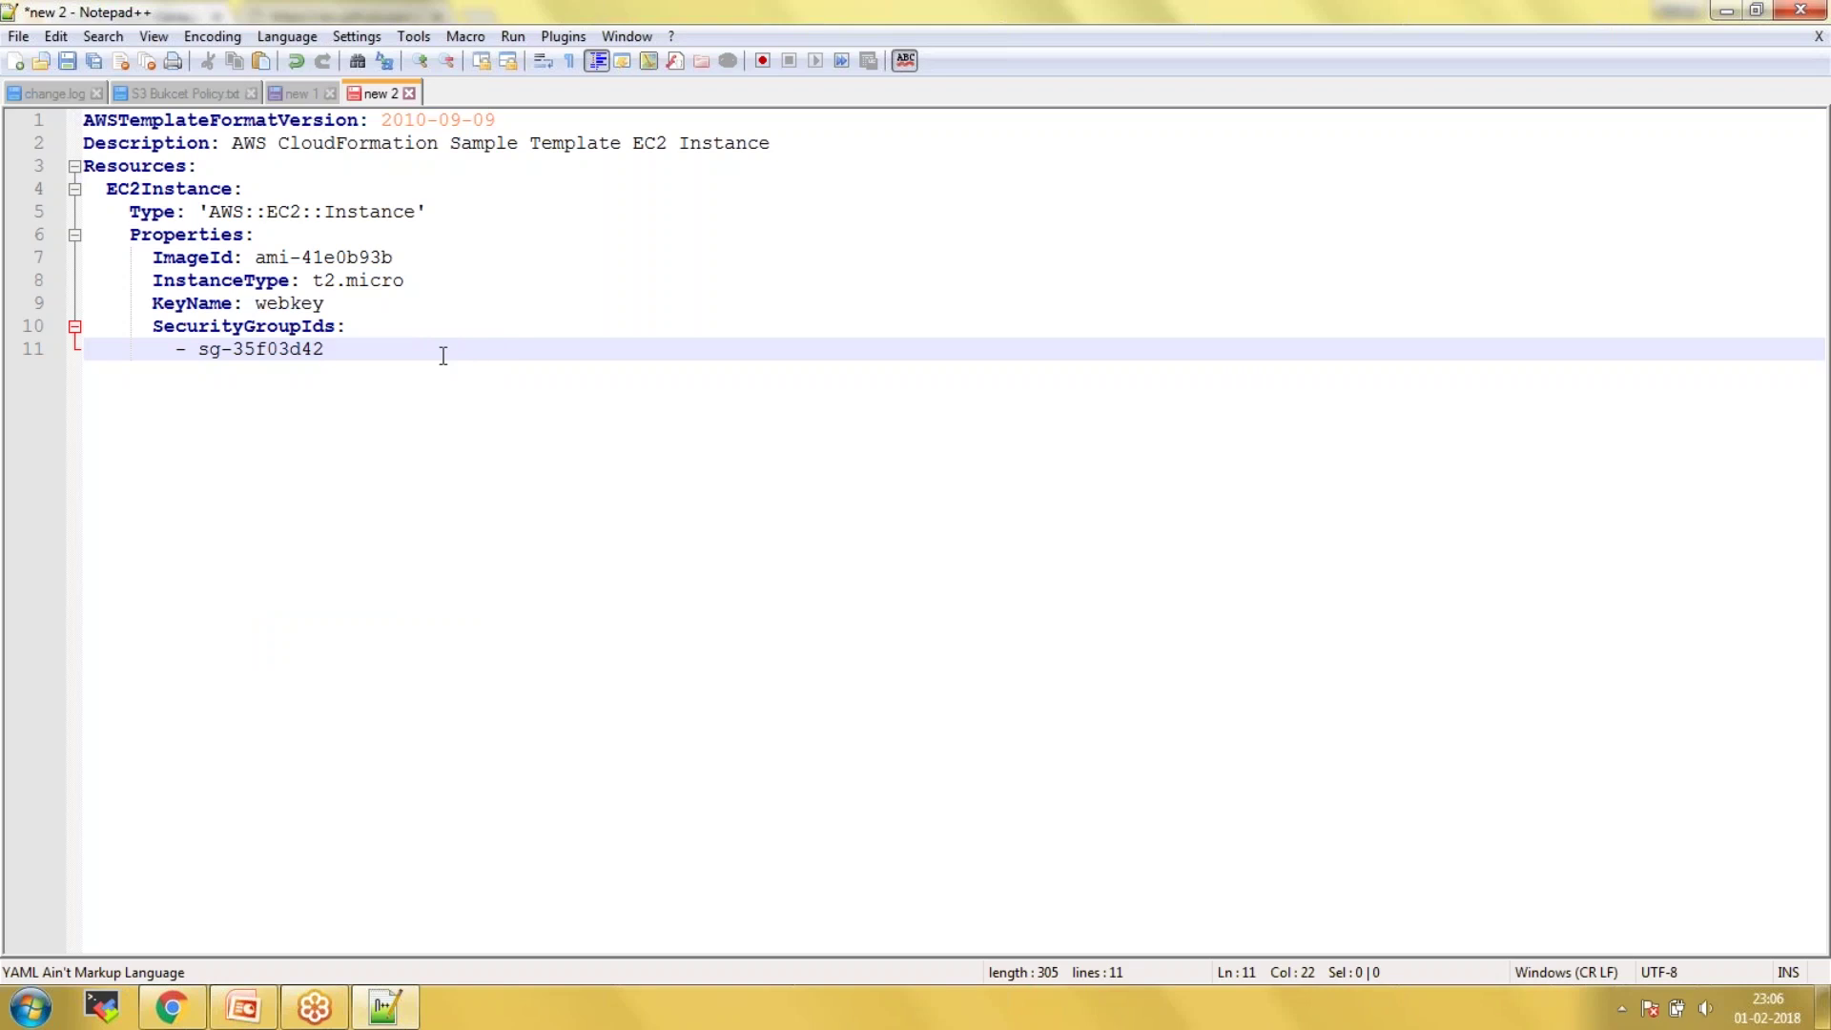
- Review the template's AMI id ami-41e0b93b, format version 2010-09-09 and Description key
click(257, 257)
drag(256, 257, 388, 258)
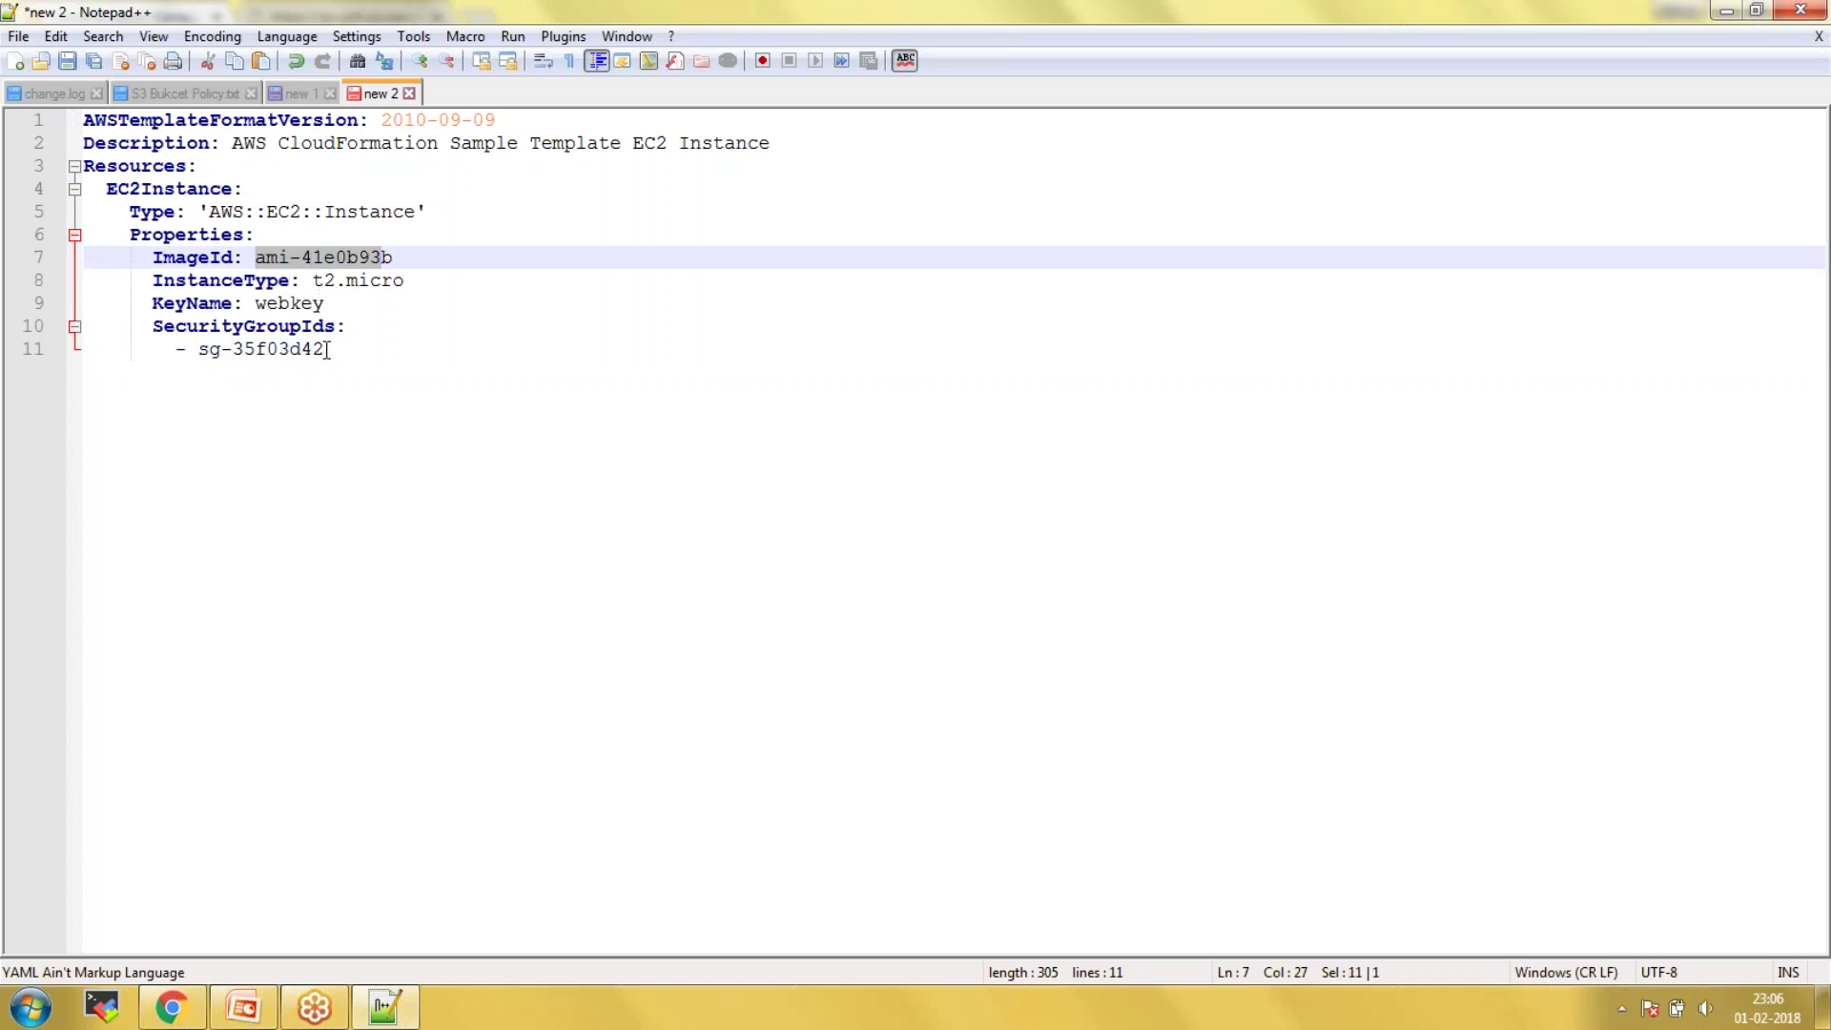
click(324, 261)
click(256, 260)
drag(257, 259, 397, 257)
drag(86, 120, 353, 120)
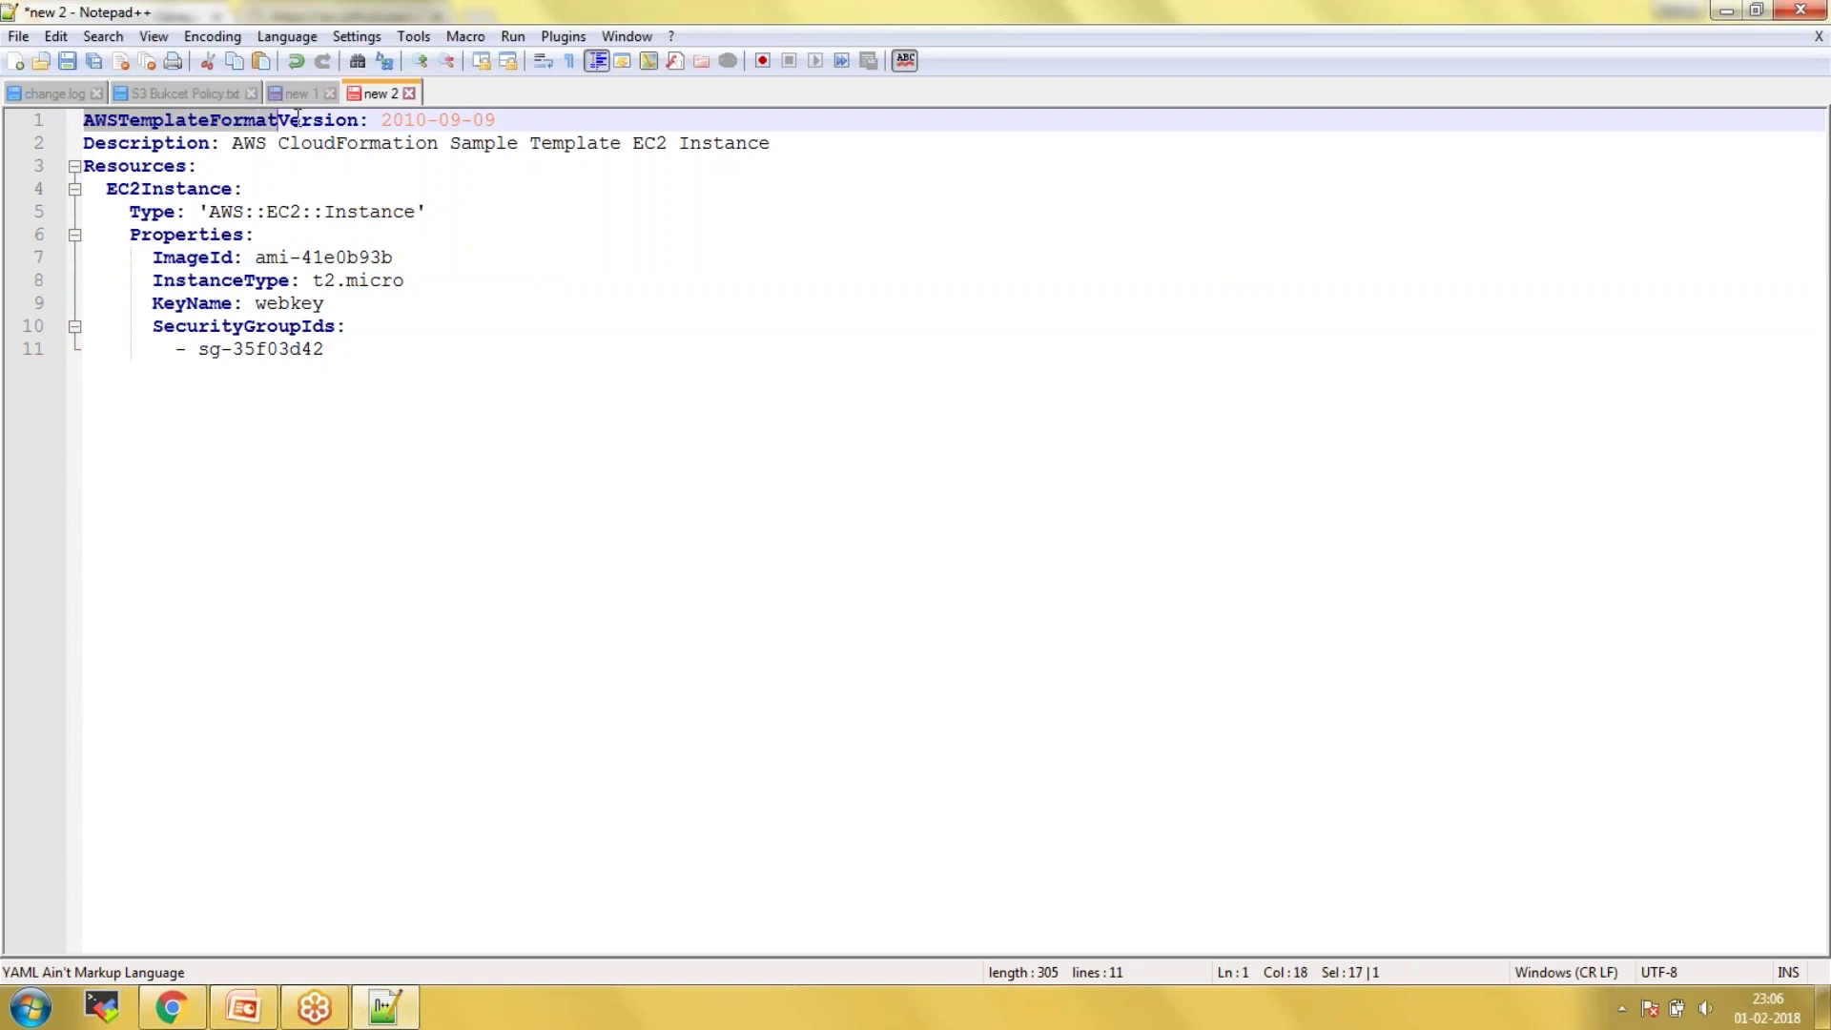
drag(352, 119, 359, 119)
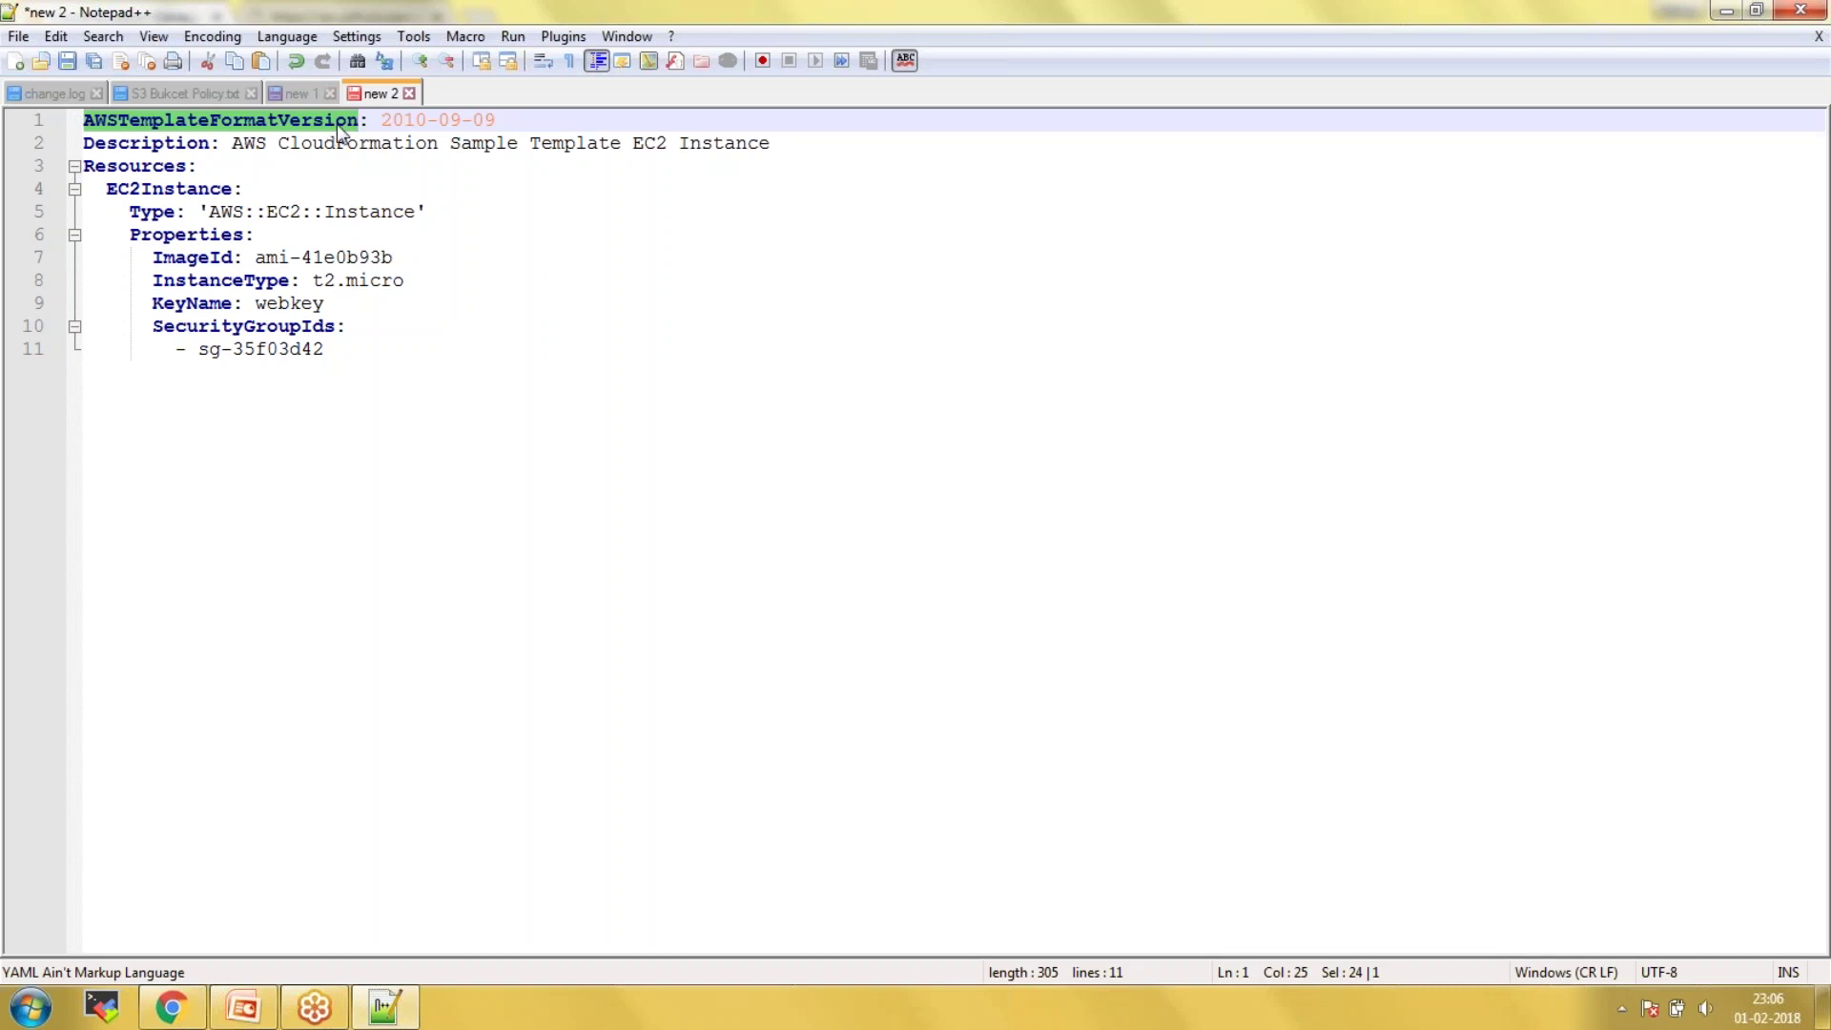
drag(369, 121, 496, 121)
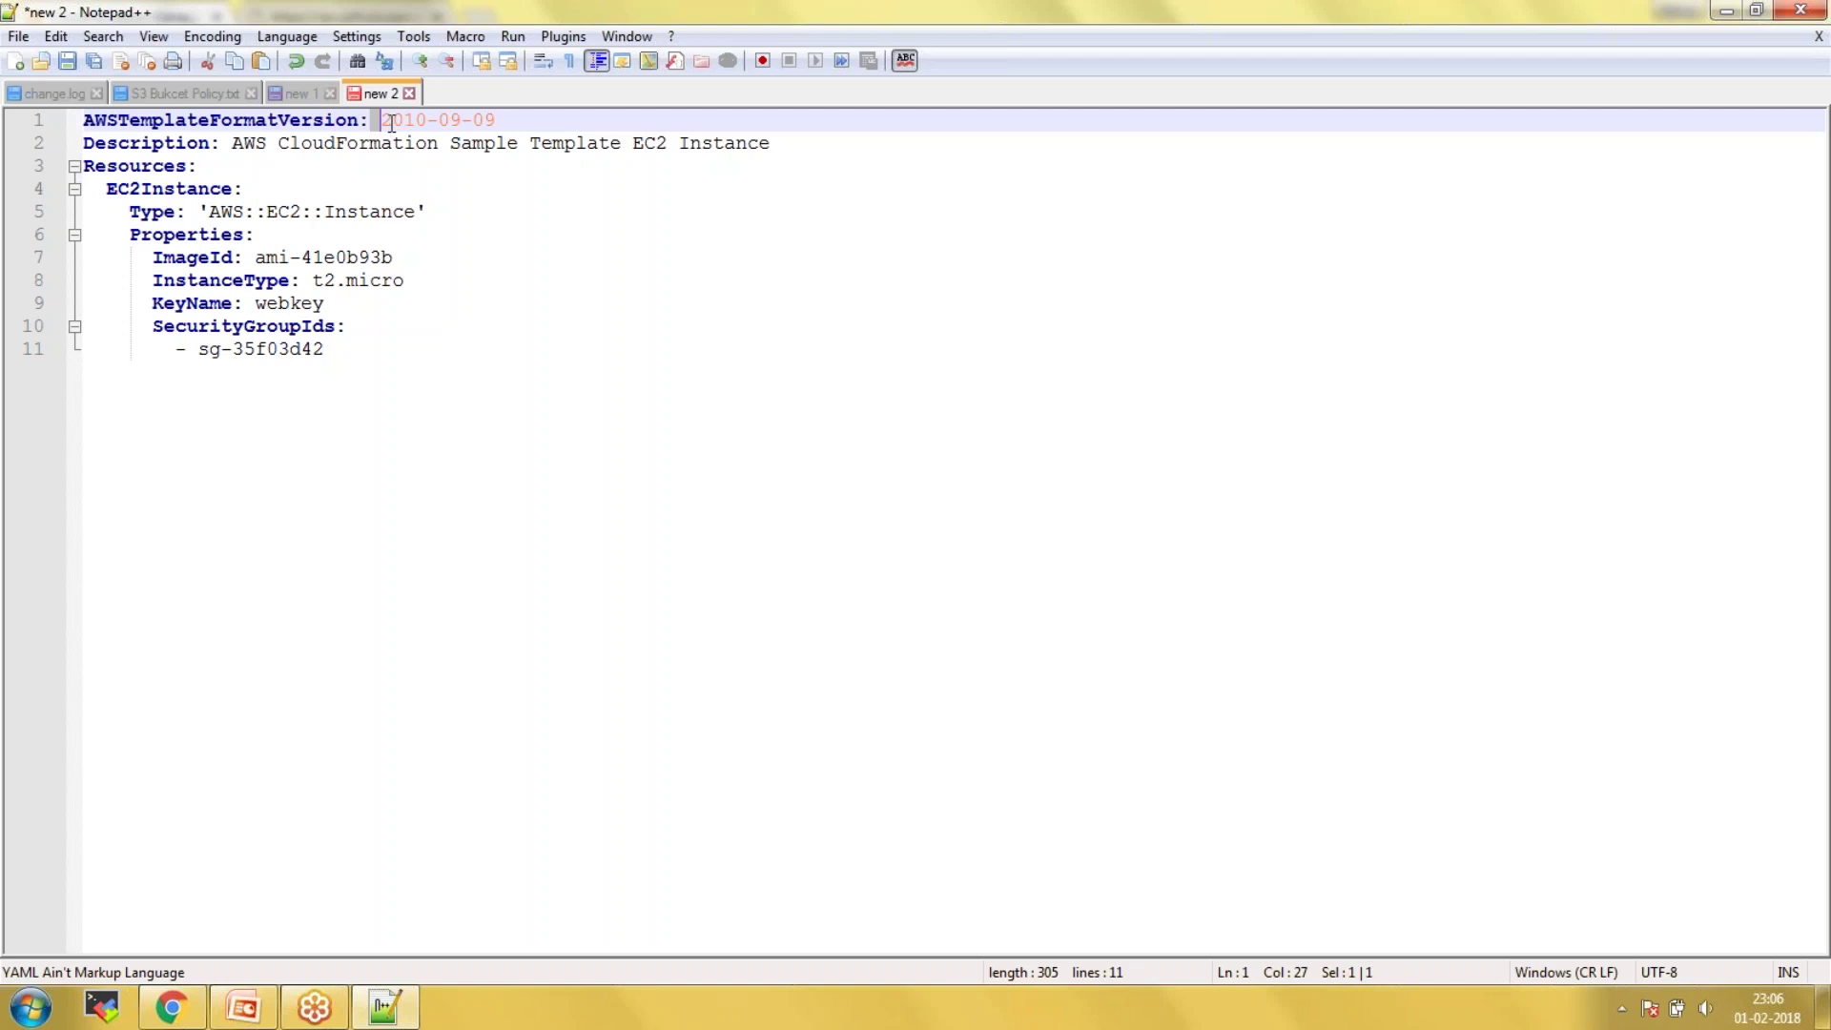
click(509, 166)
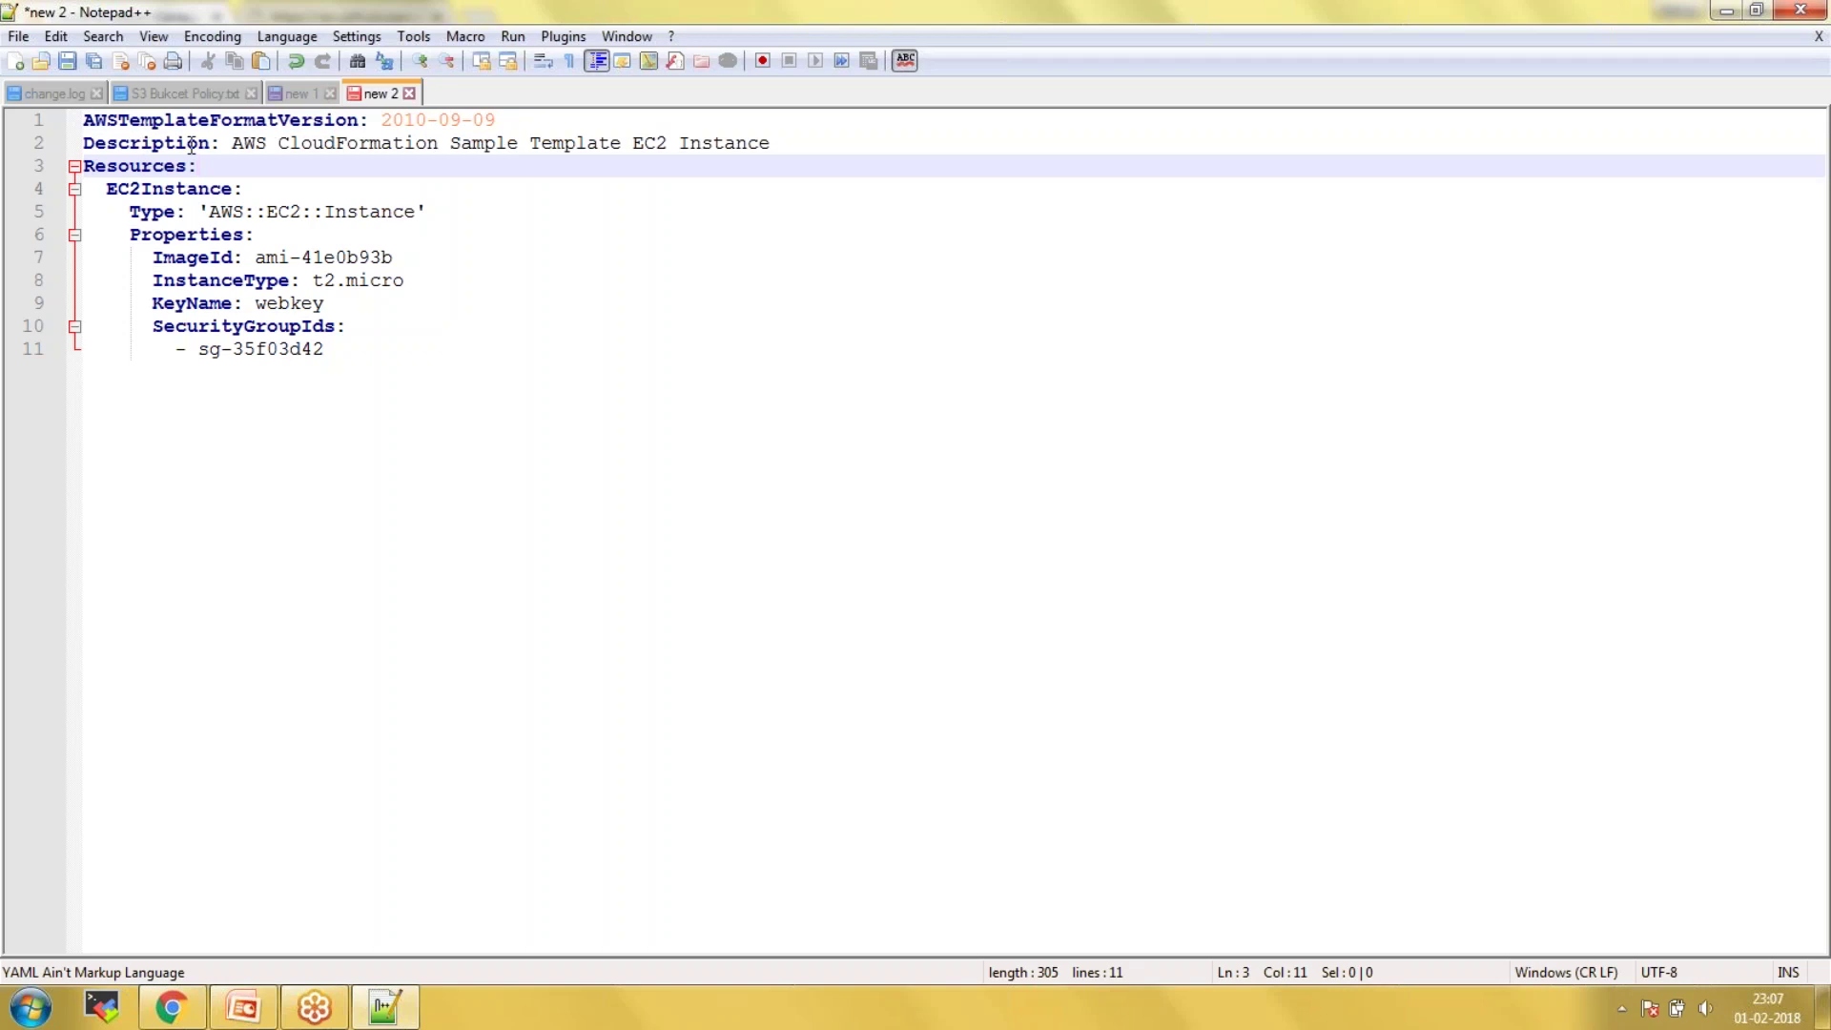
double_click(173, 145)
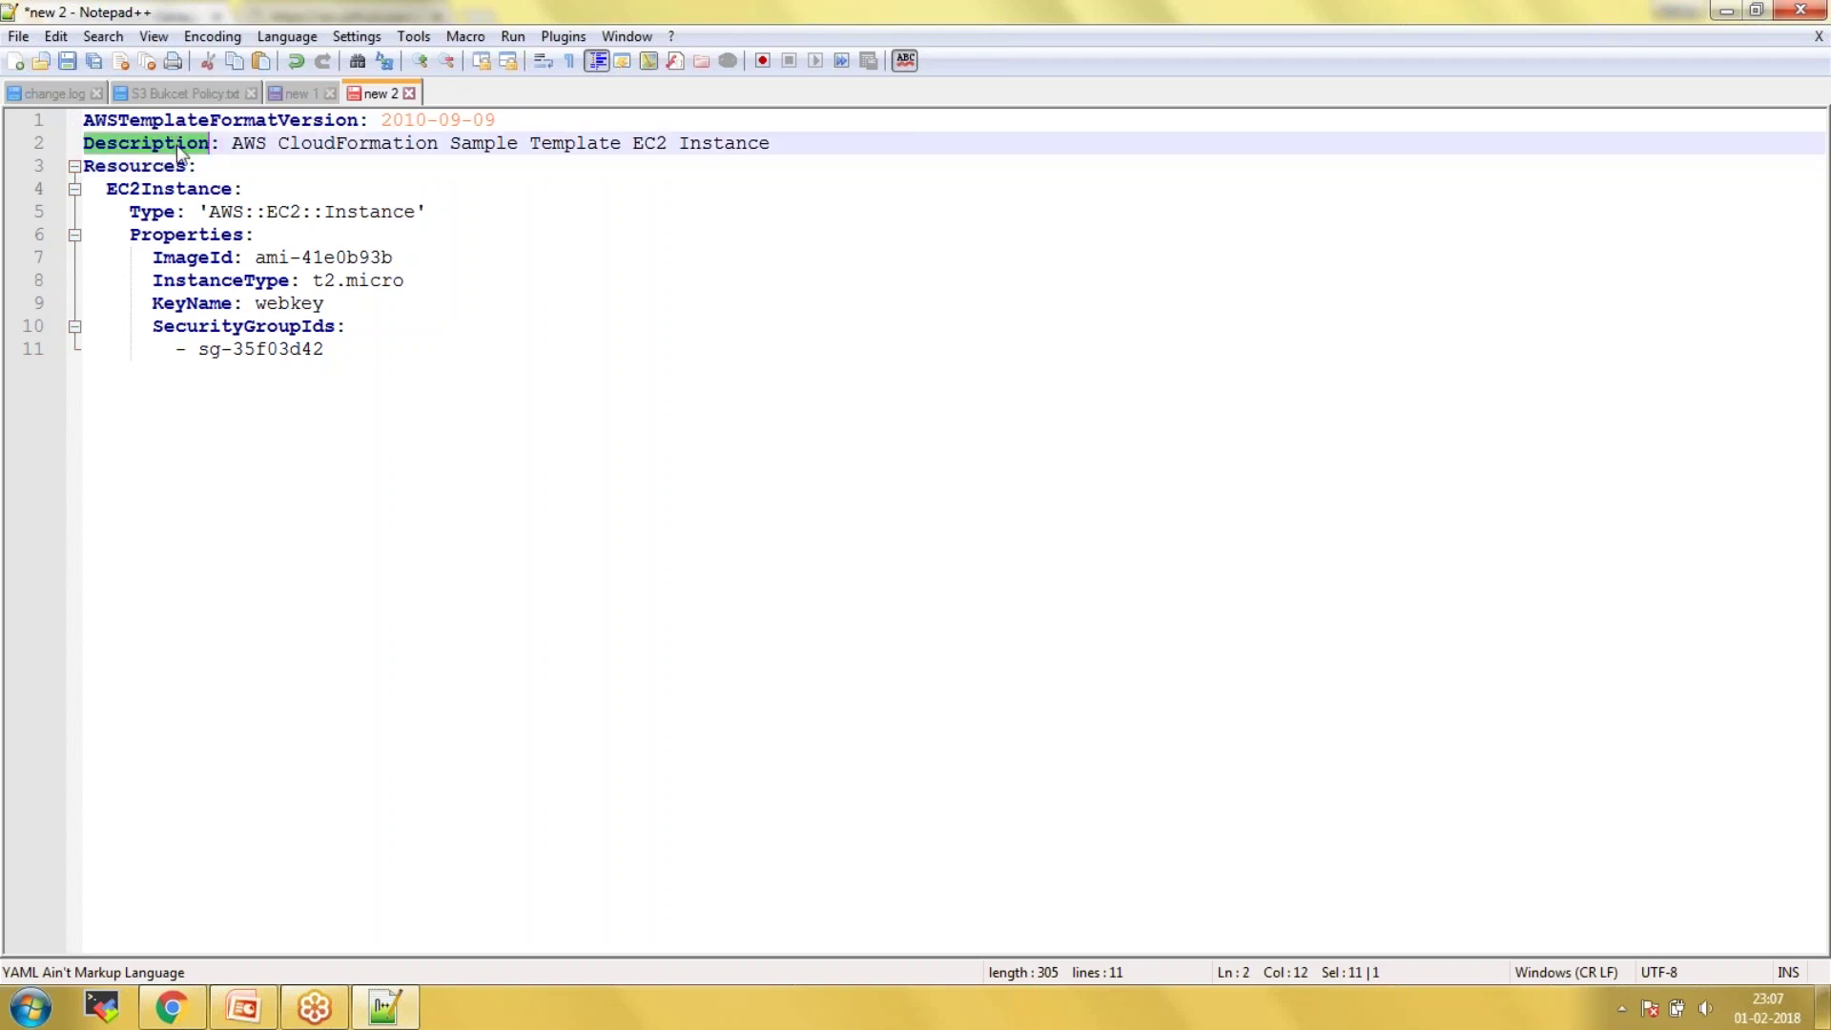
key(Down)
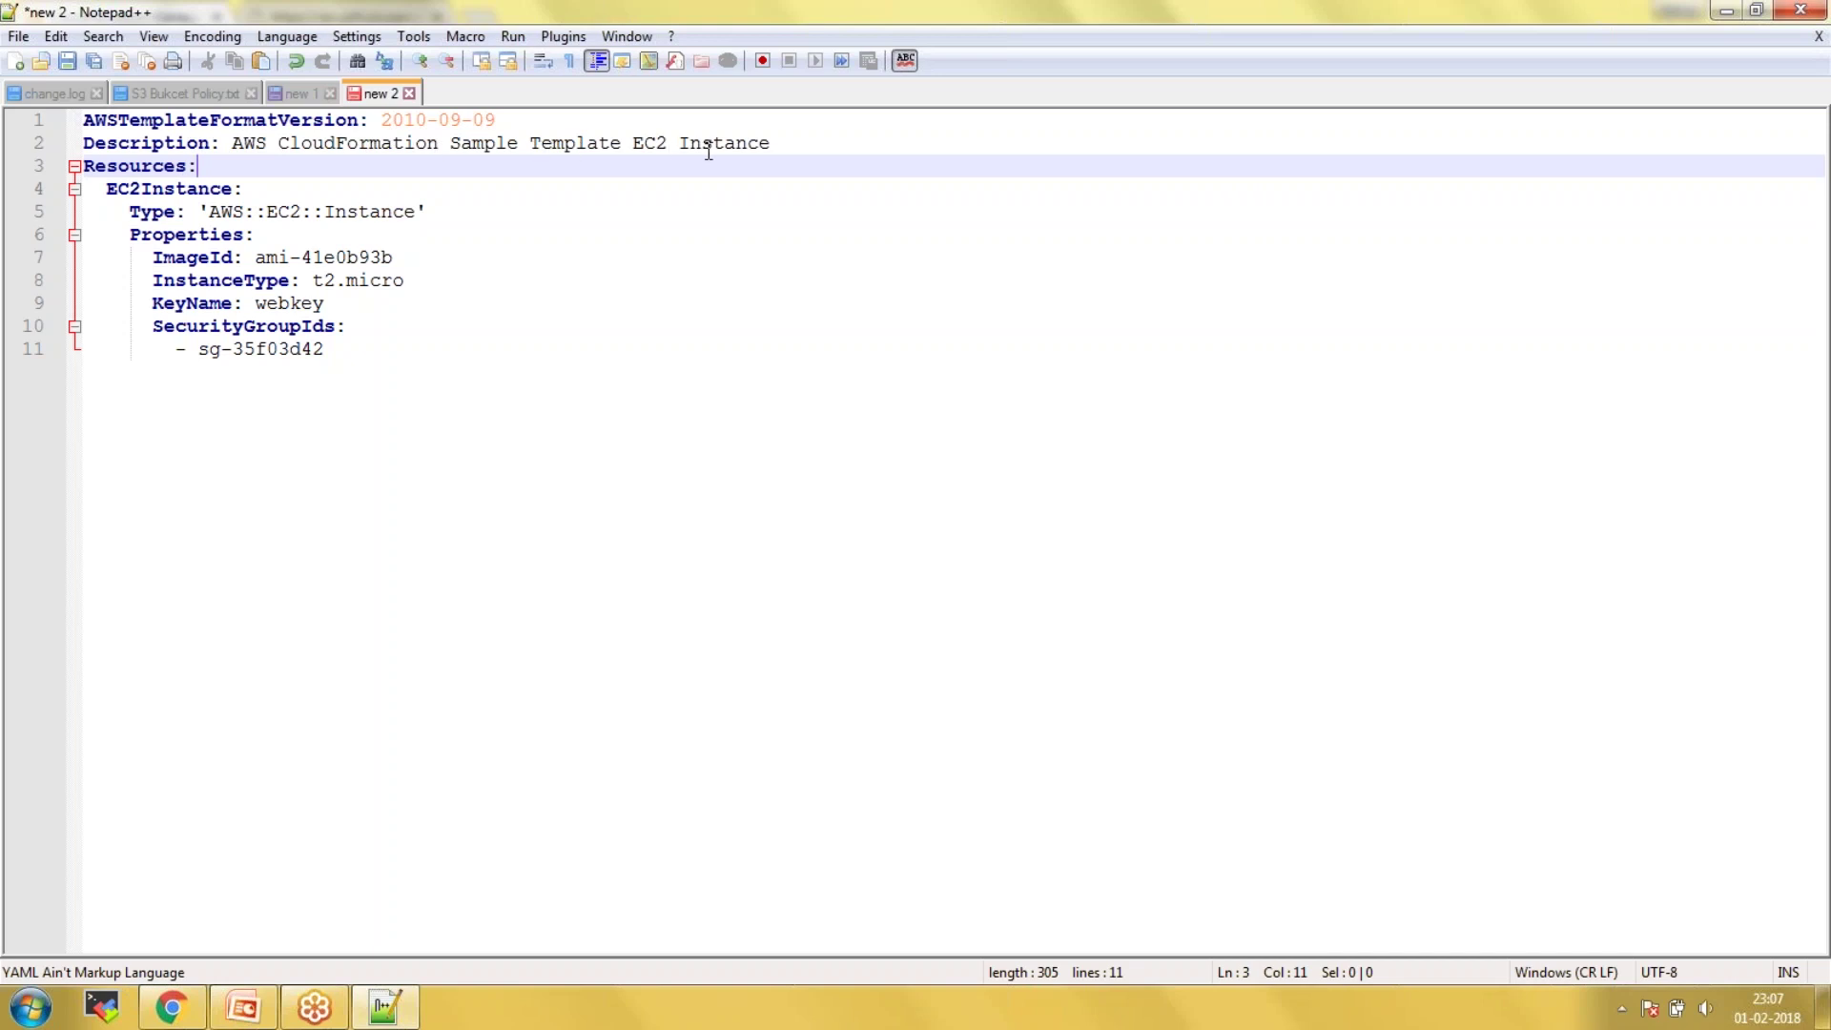
- Add ' For' to the description, review the resource keys, and select the EC2Instance name
click(625, 144)
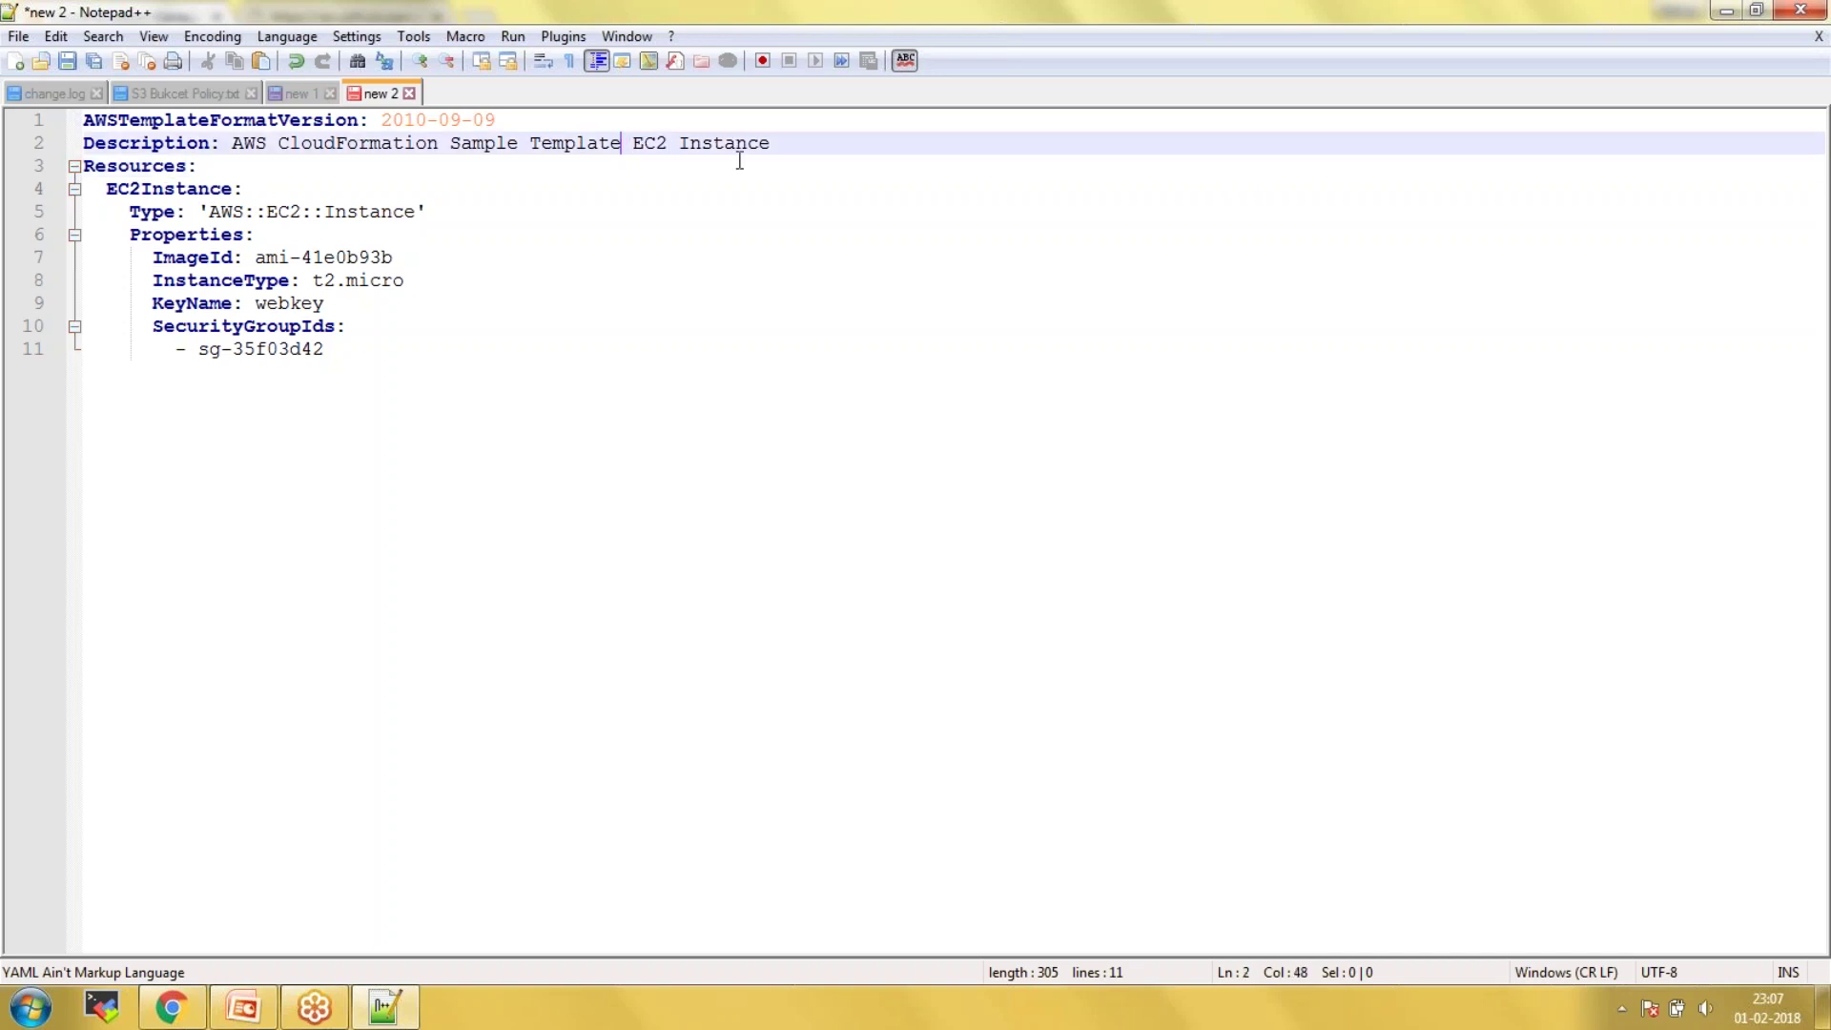
text(FO)
text(R)
key(BackSpace)
key(BackSpace)
text(or)
double_click(144, 188)
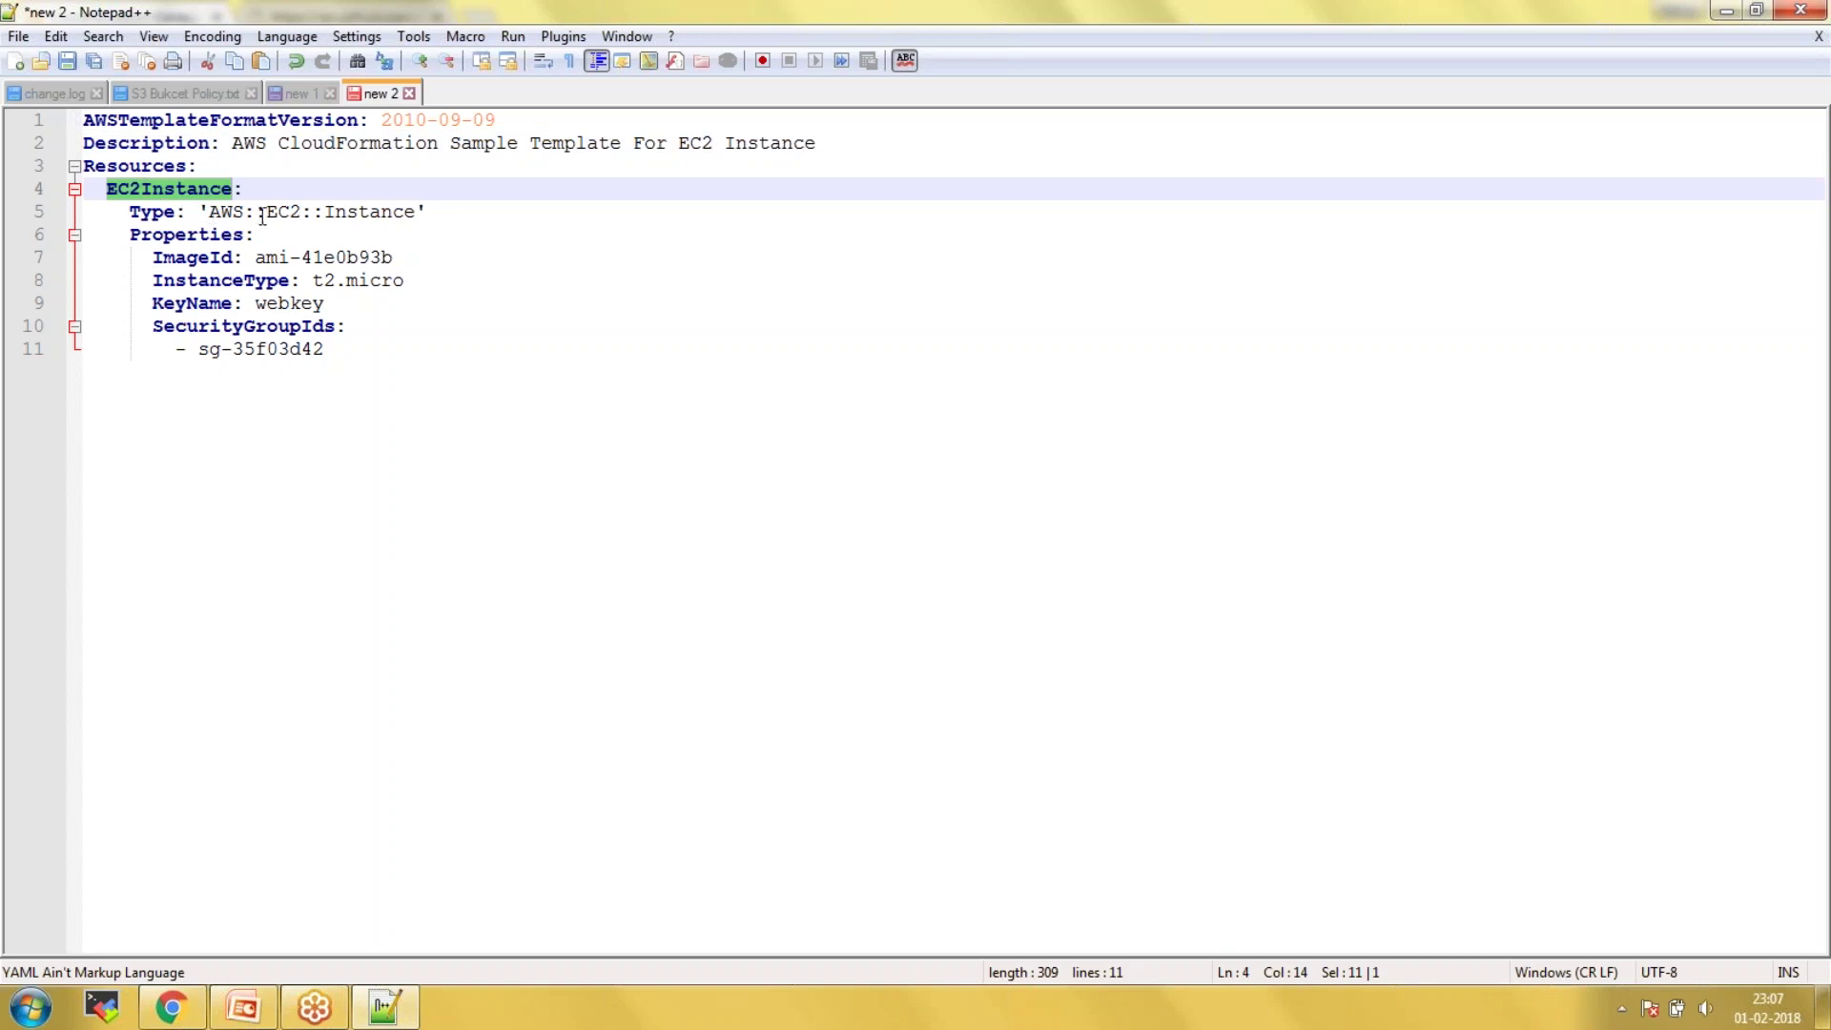
double_click(345, 211)
double_click(166, 210)
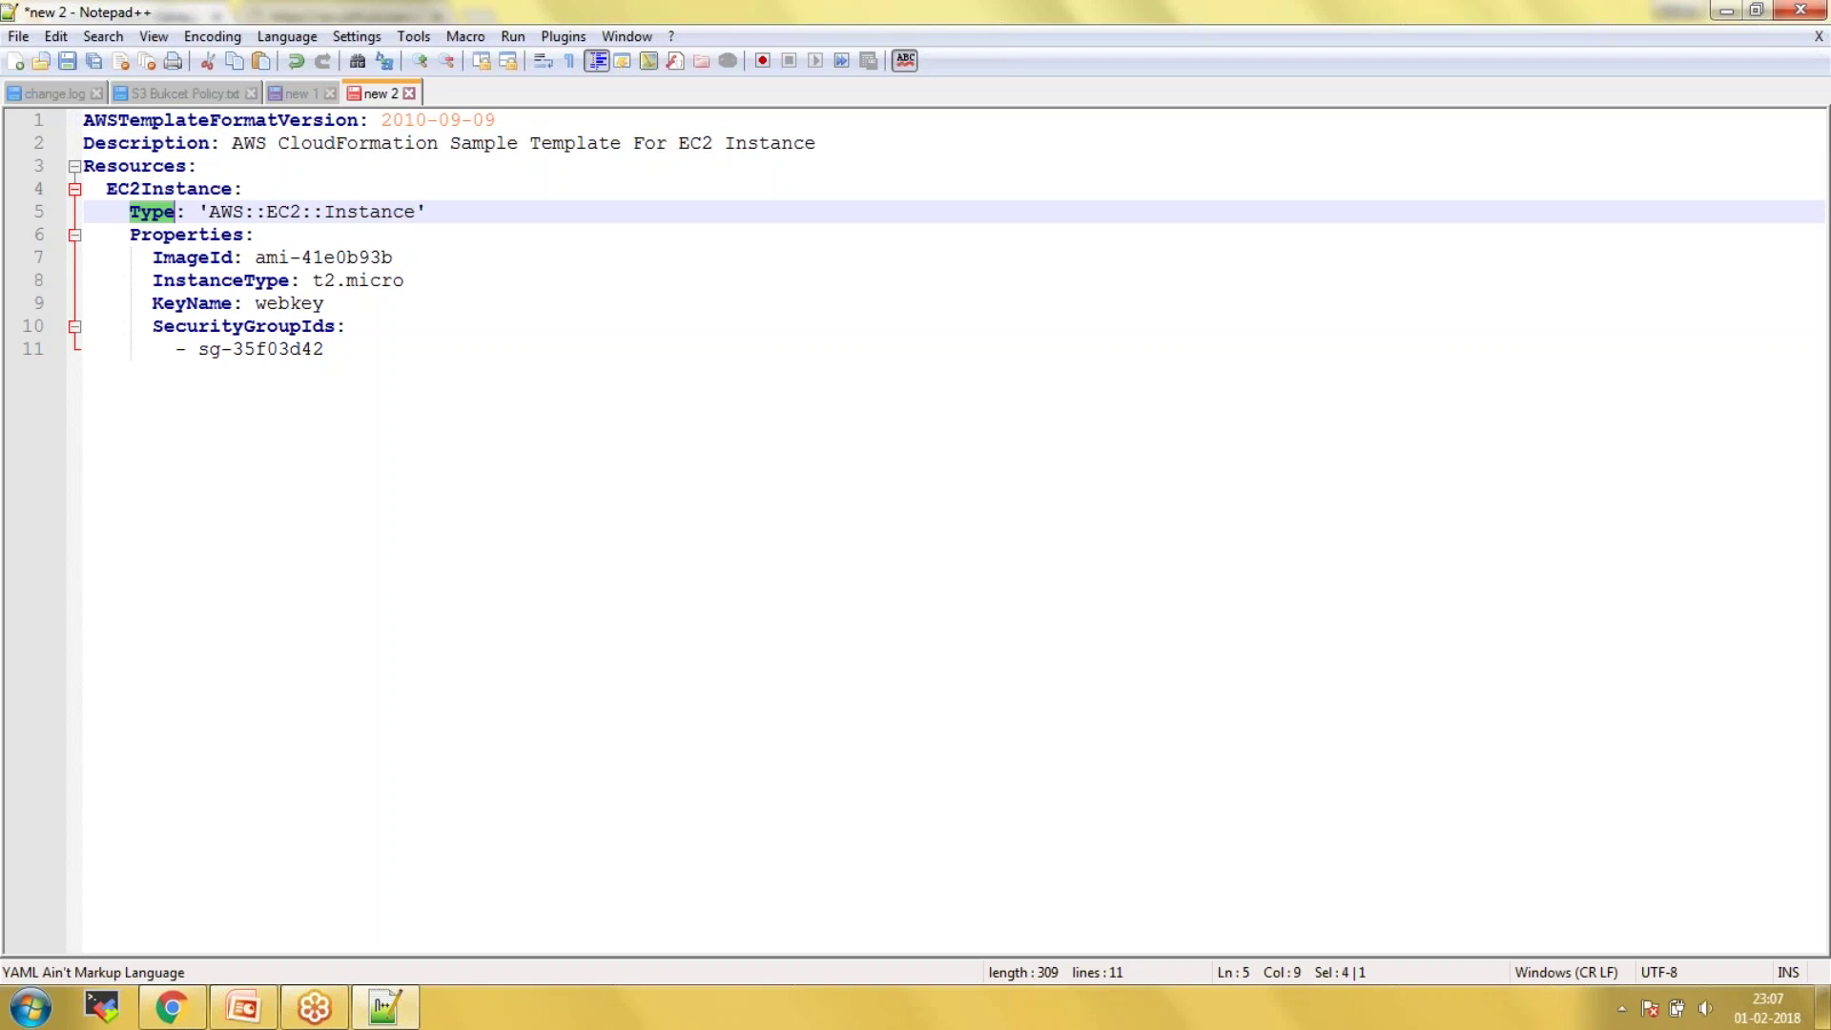
double_click(189, 235)
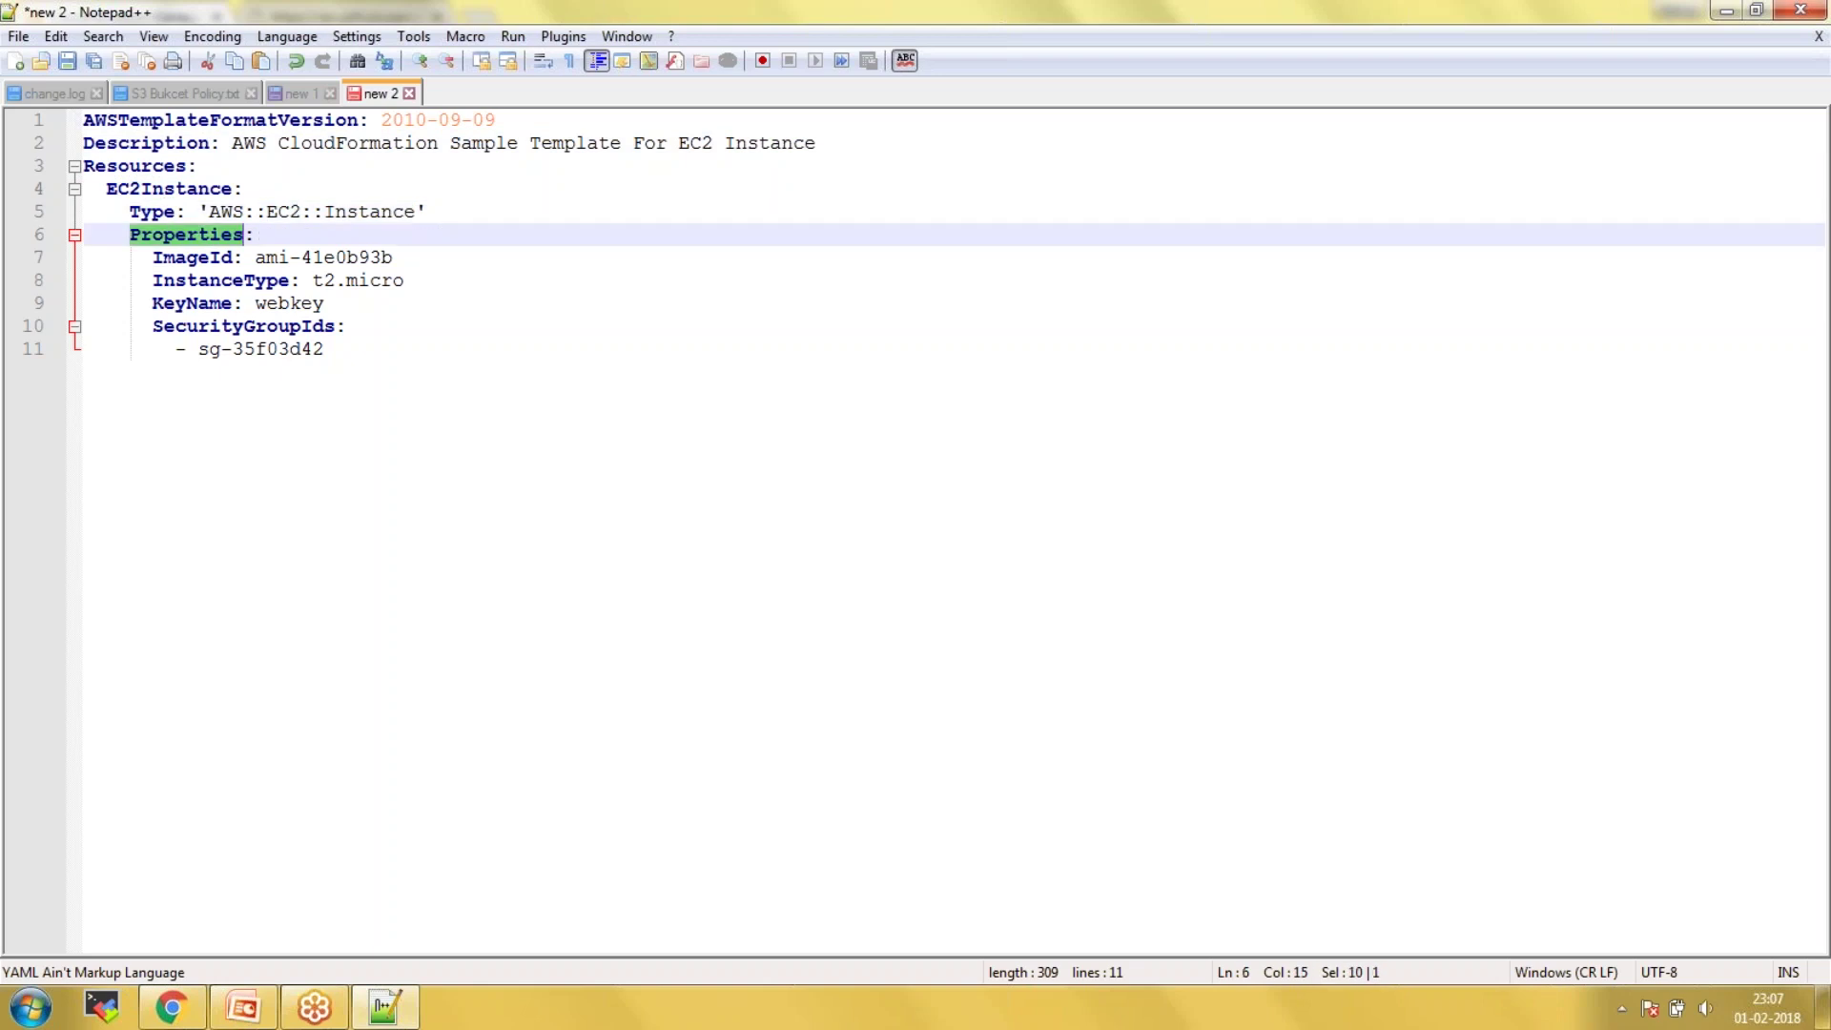
click(118, 189)
double_click(118, 189)
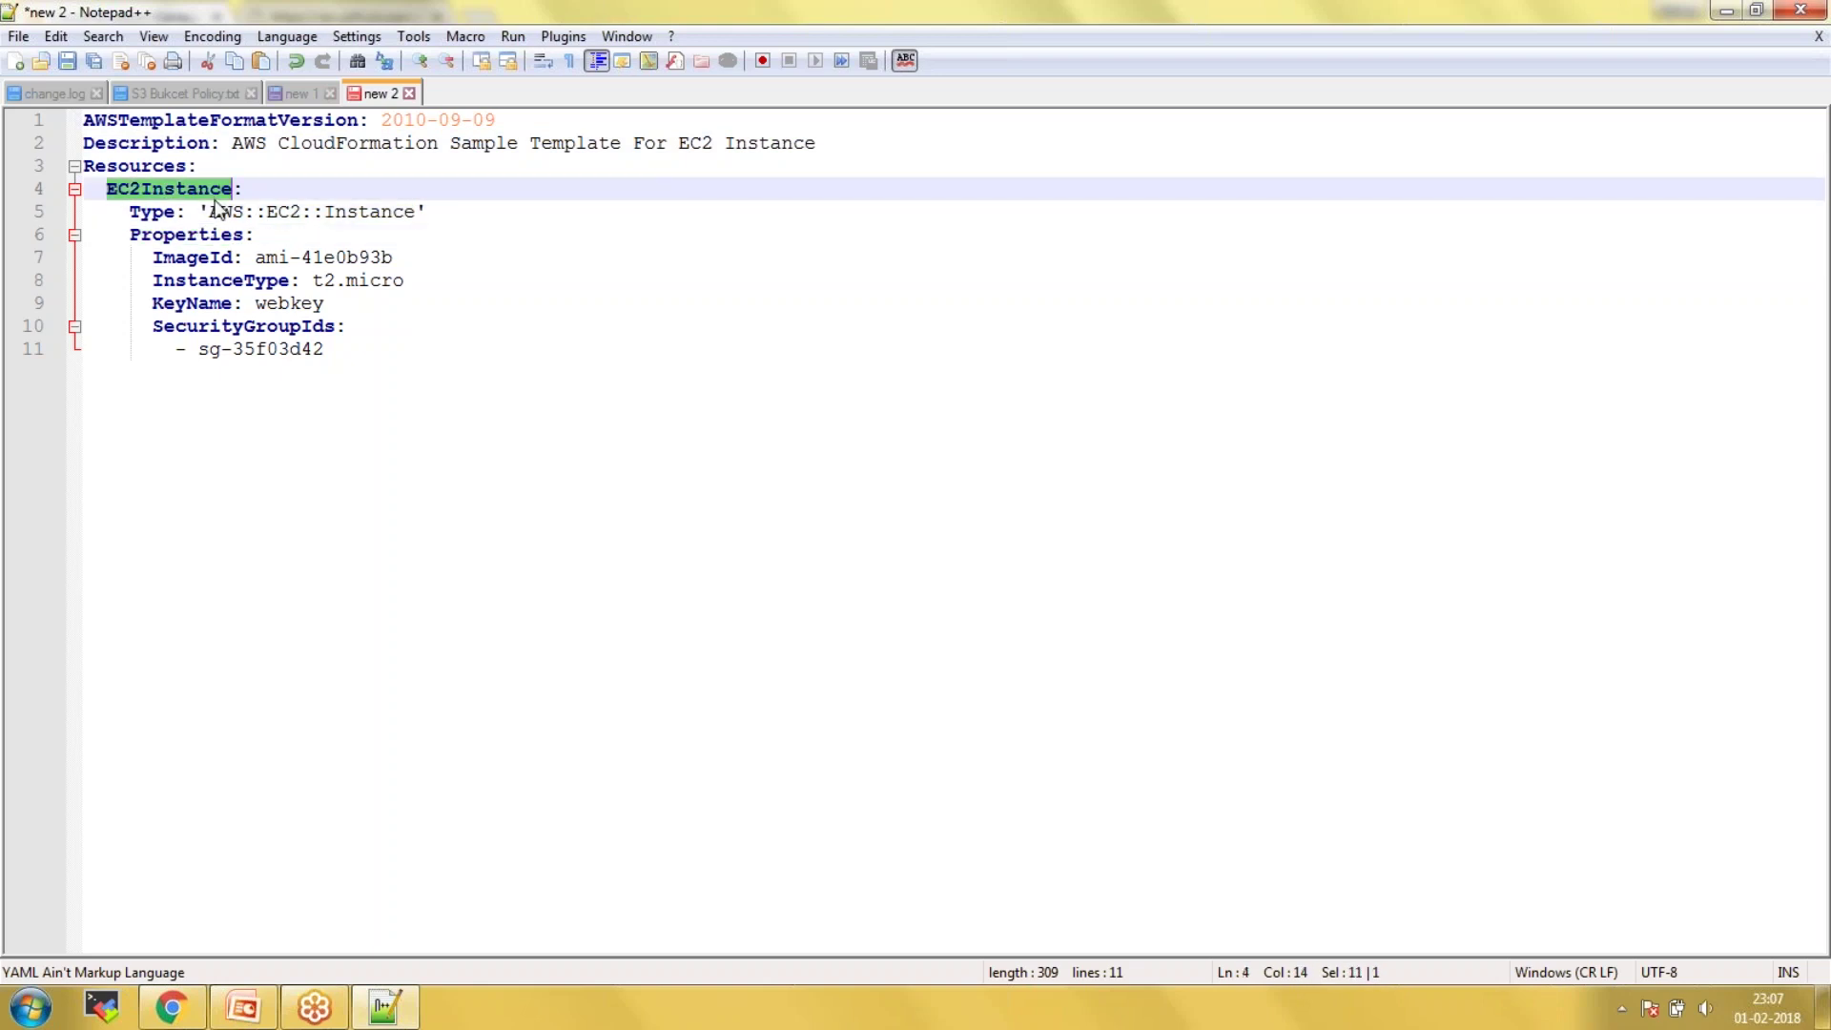
text(W)
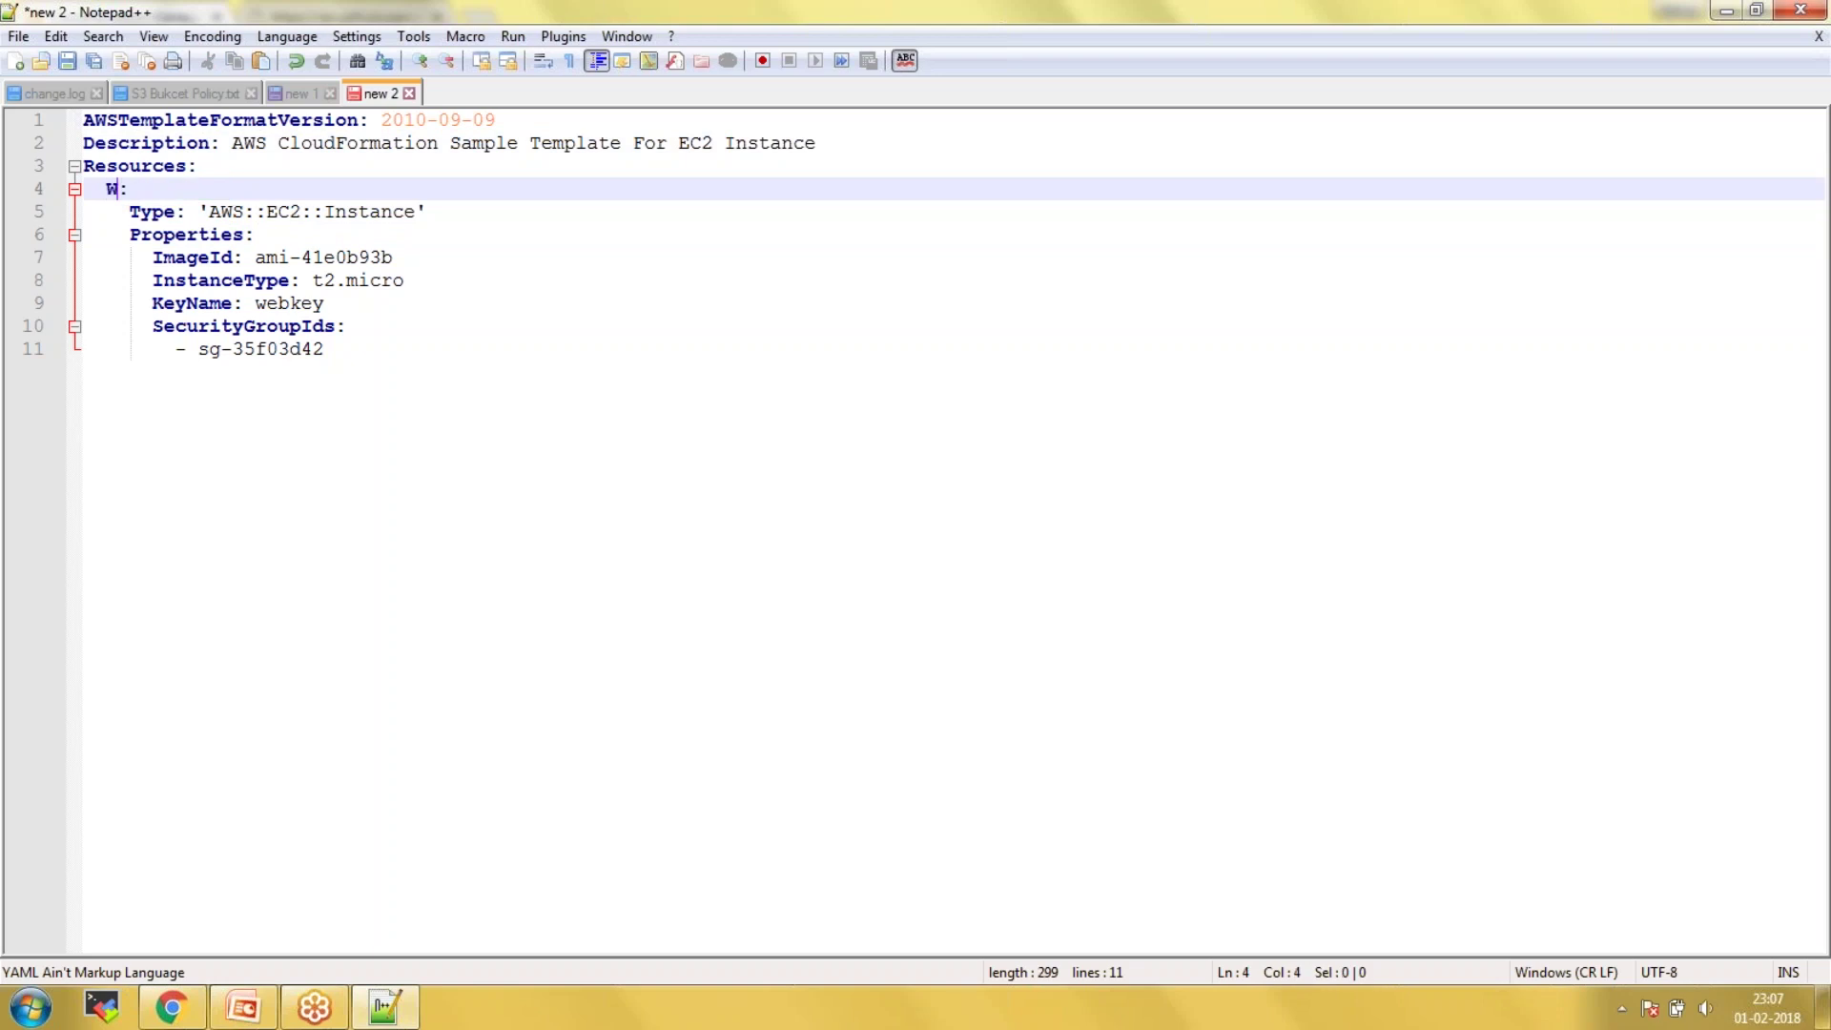
text(ebS)
text(ever)
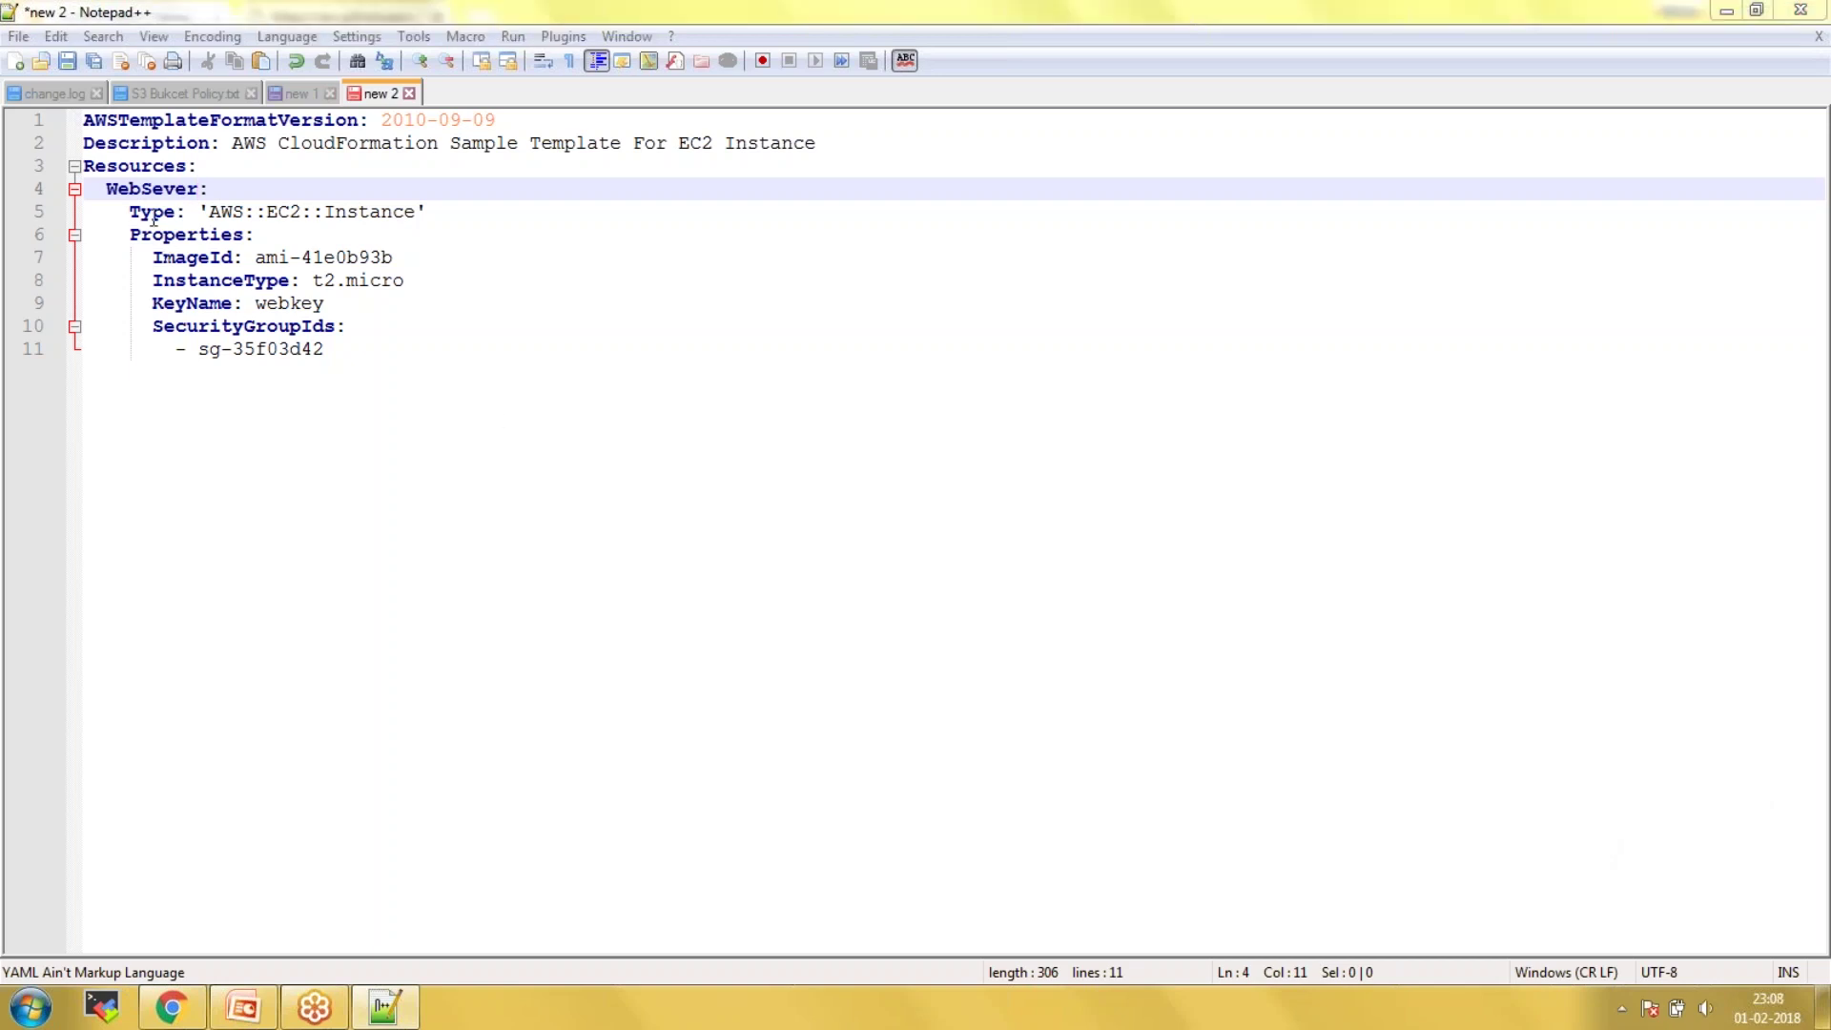
- Check the t2.micro template's Instance type, security group sg-35f03d42 and ImageId lines
drag(211, 212, 302, 213)
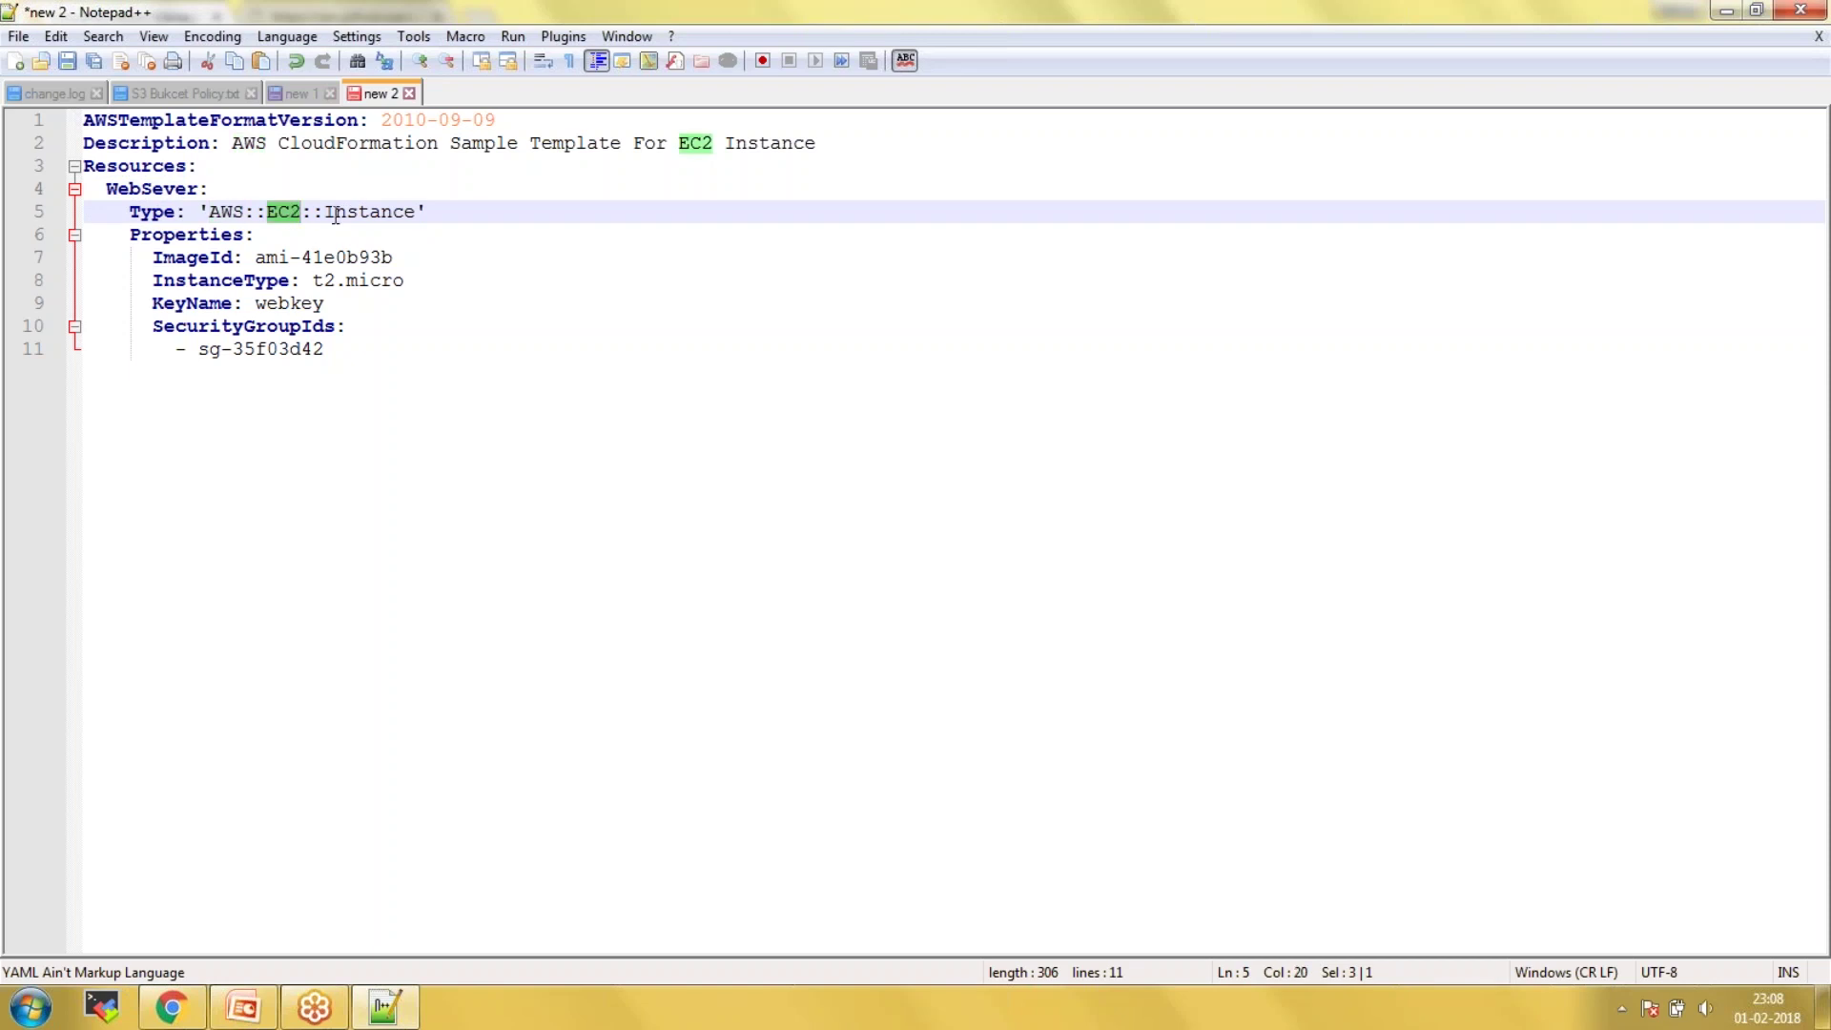
double_click(330, 216)
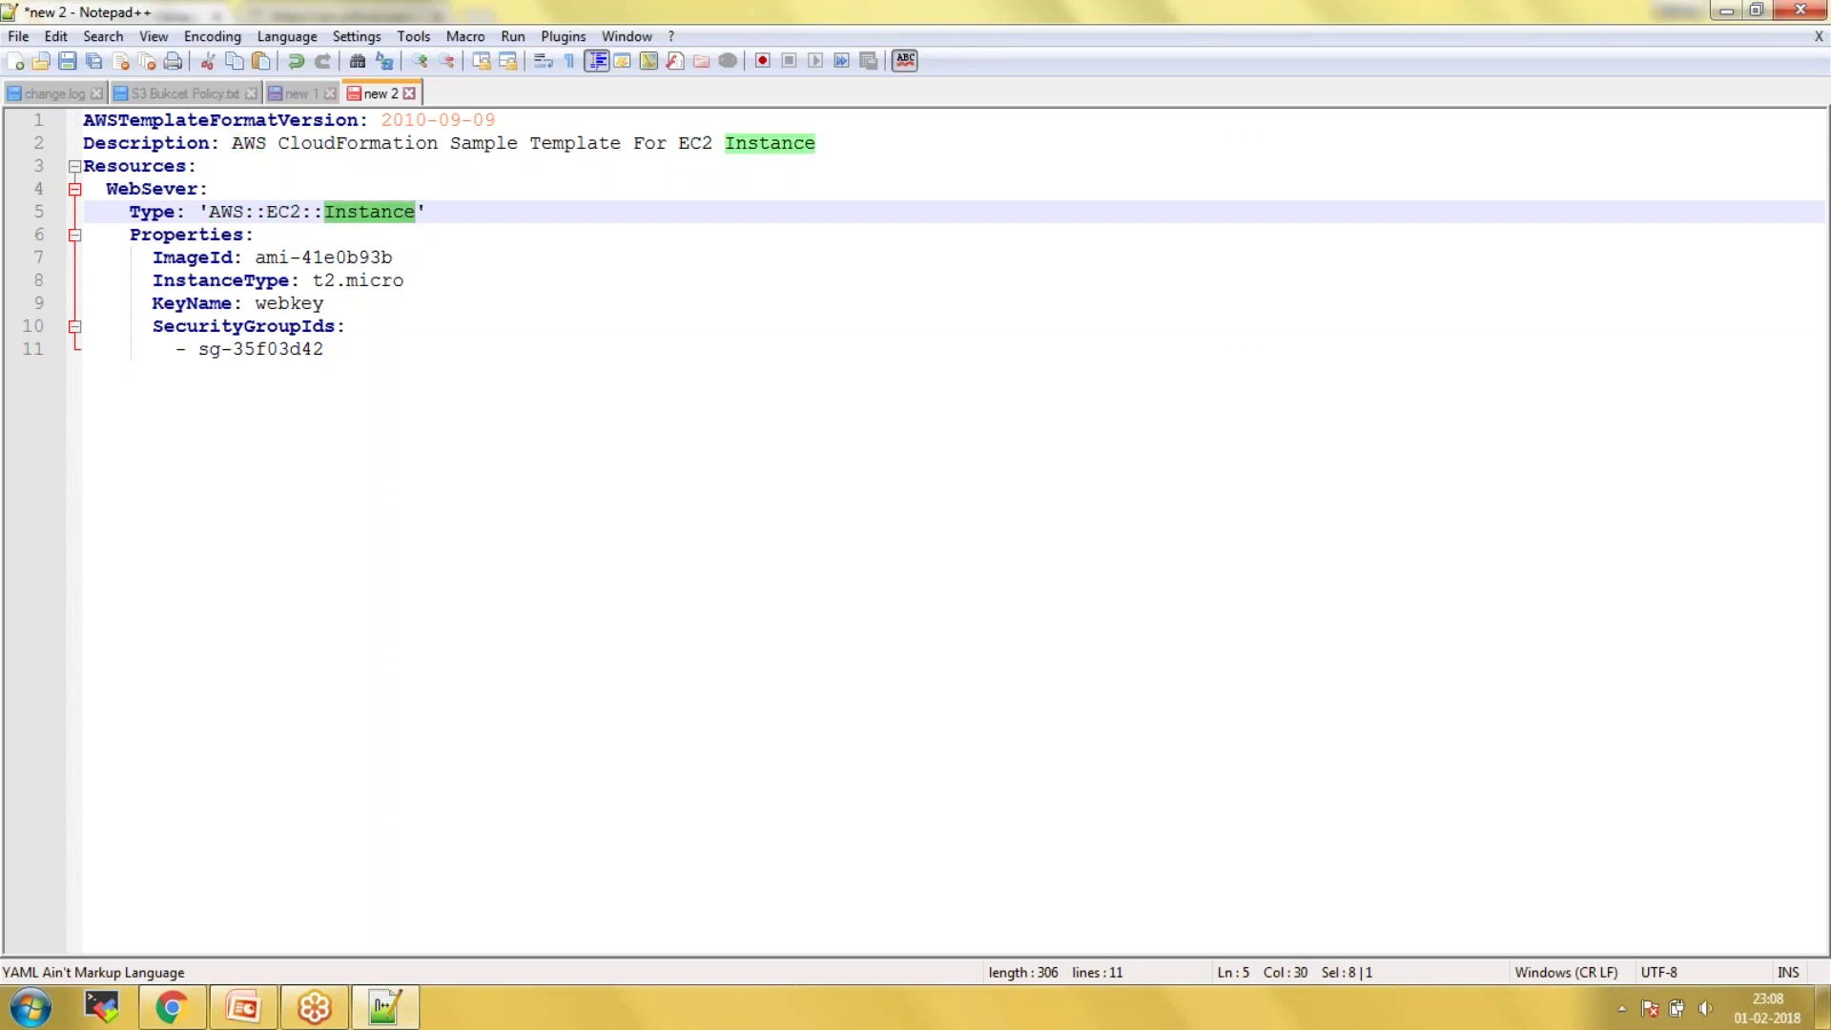
click(198, 238)
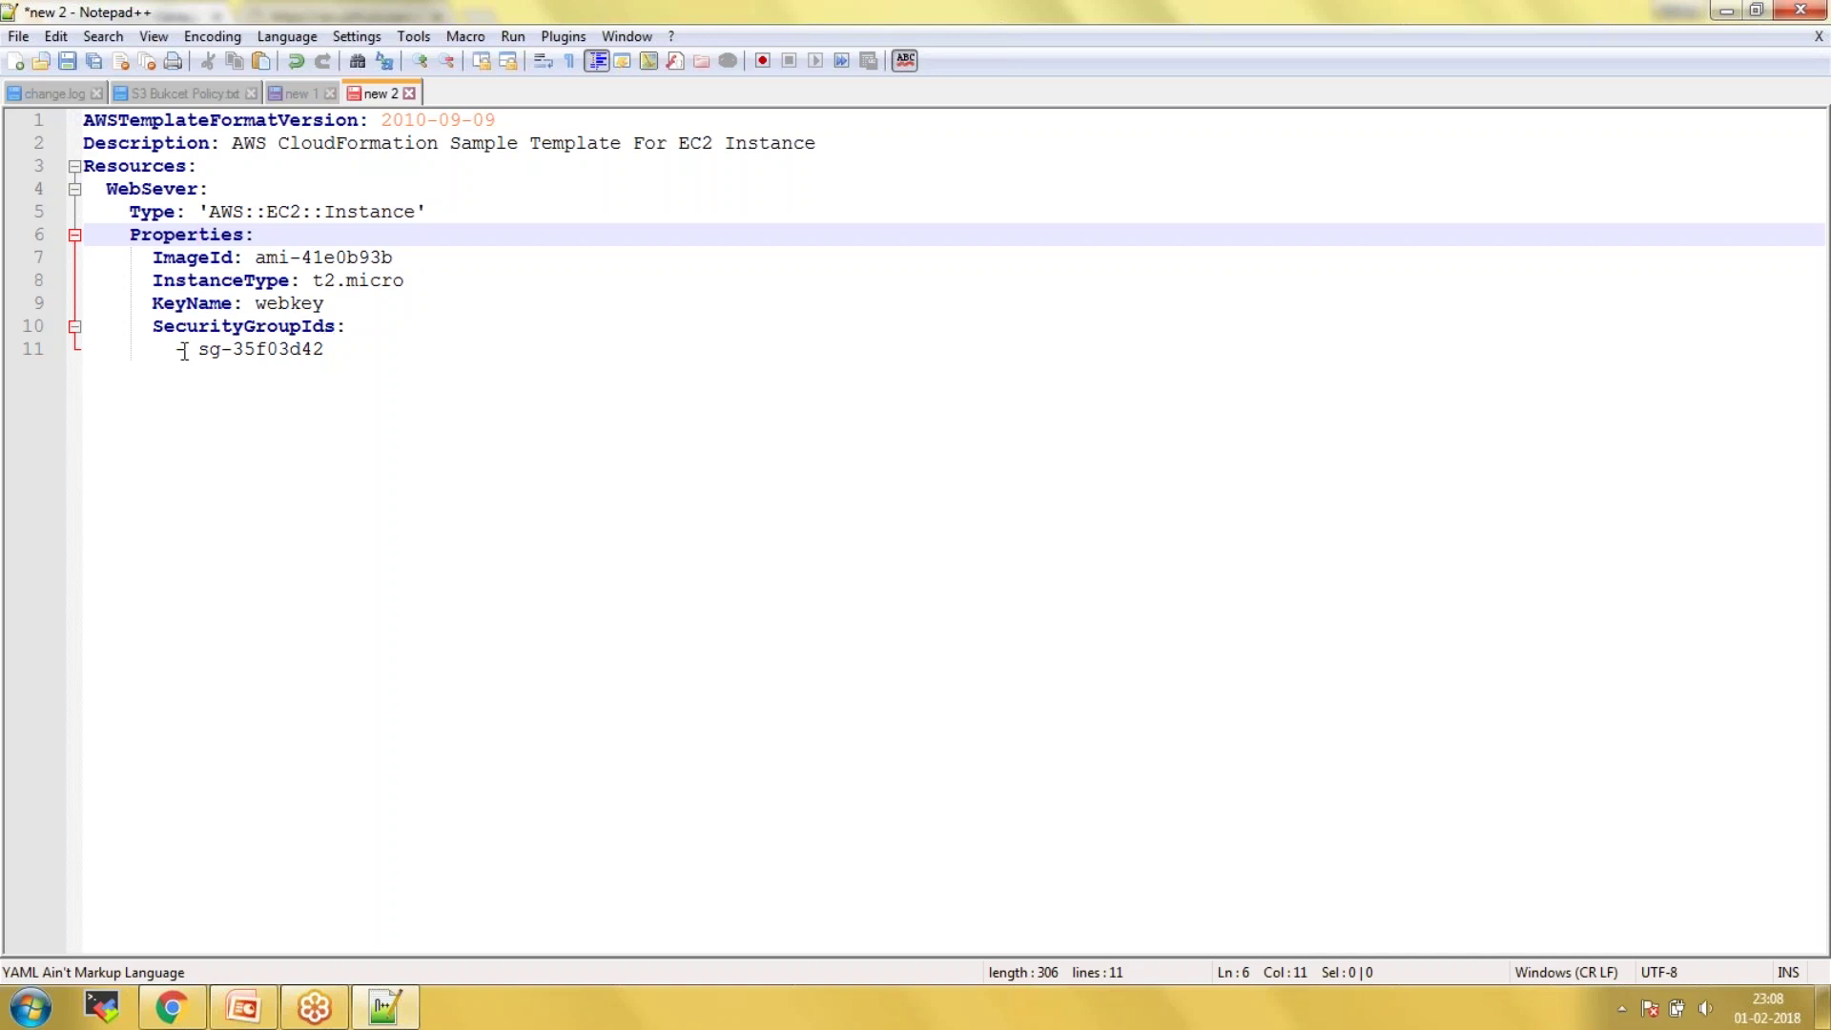
drag(180, 349, 255, 351)
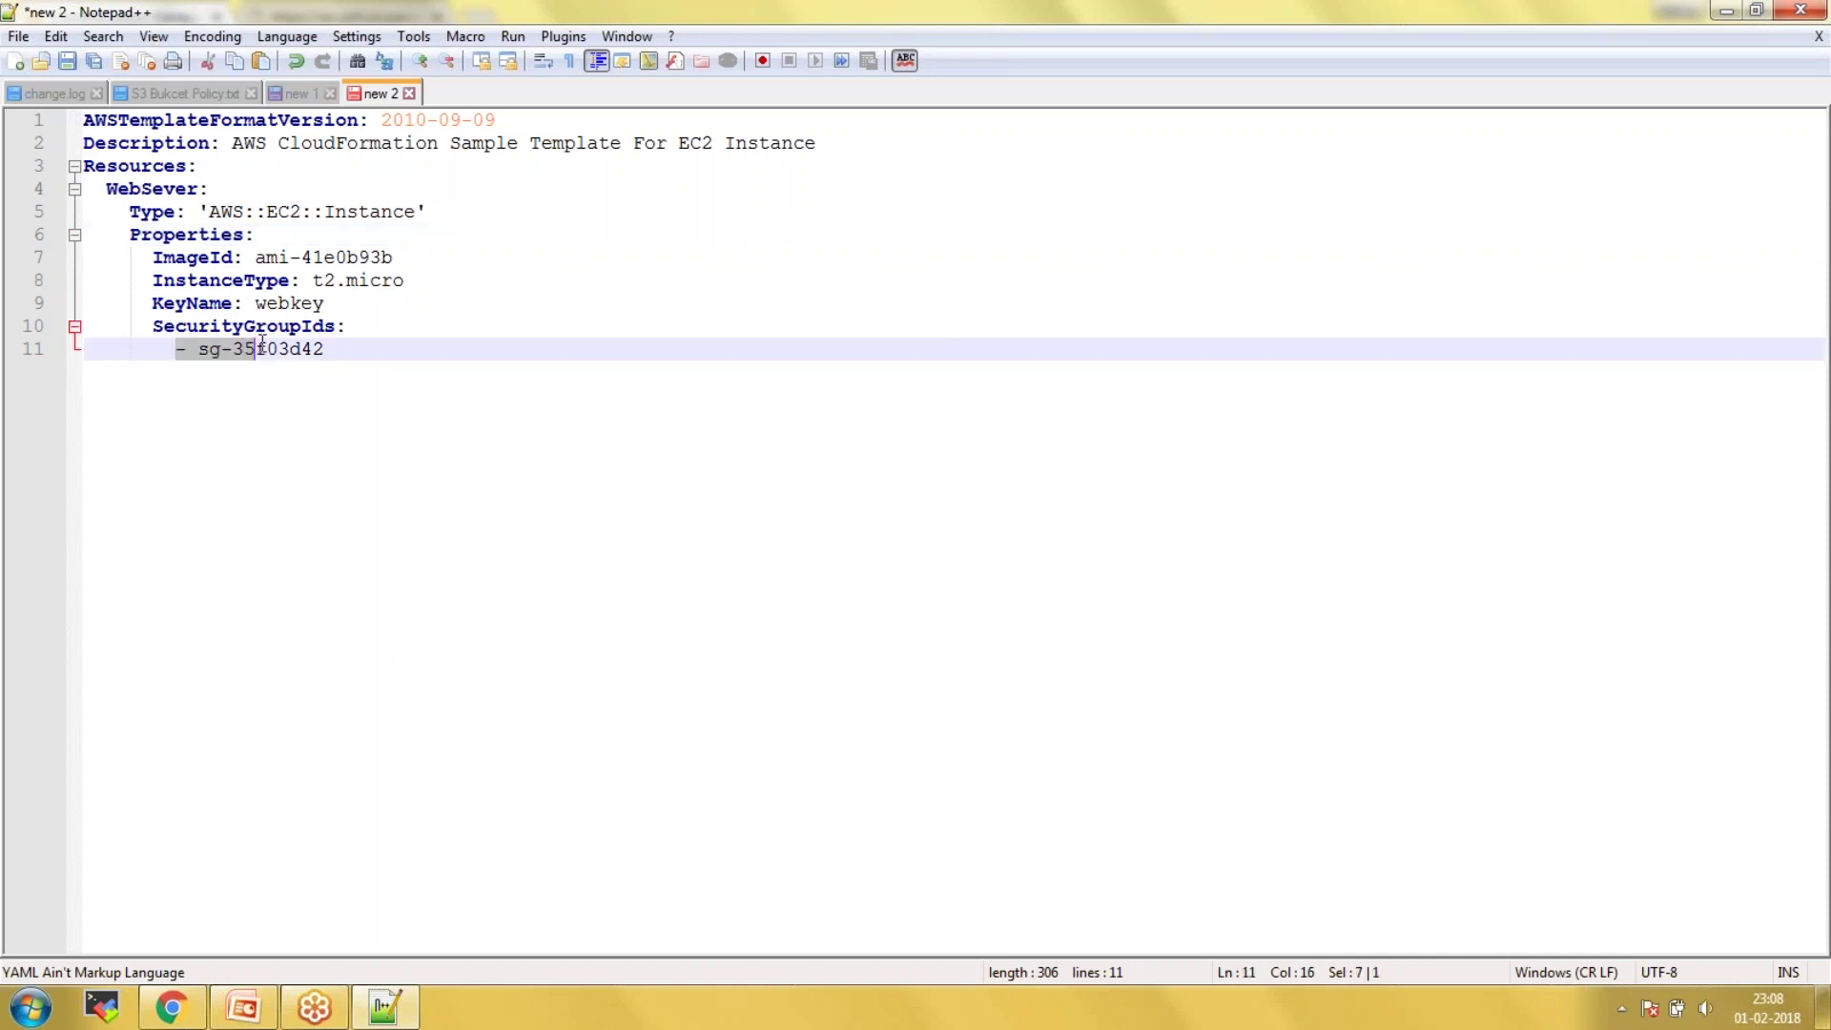
click(191, 348)
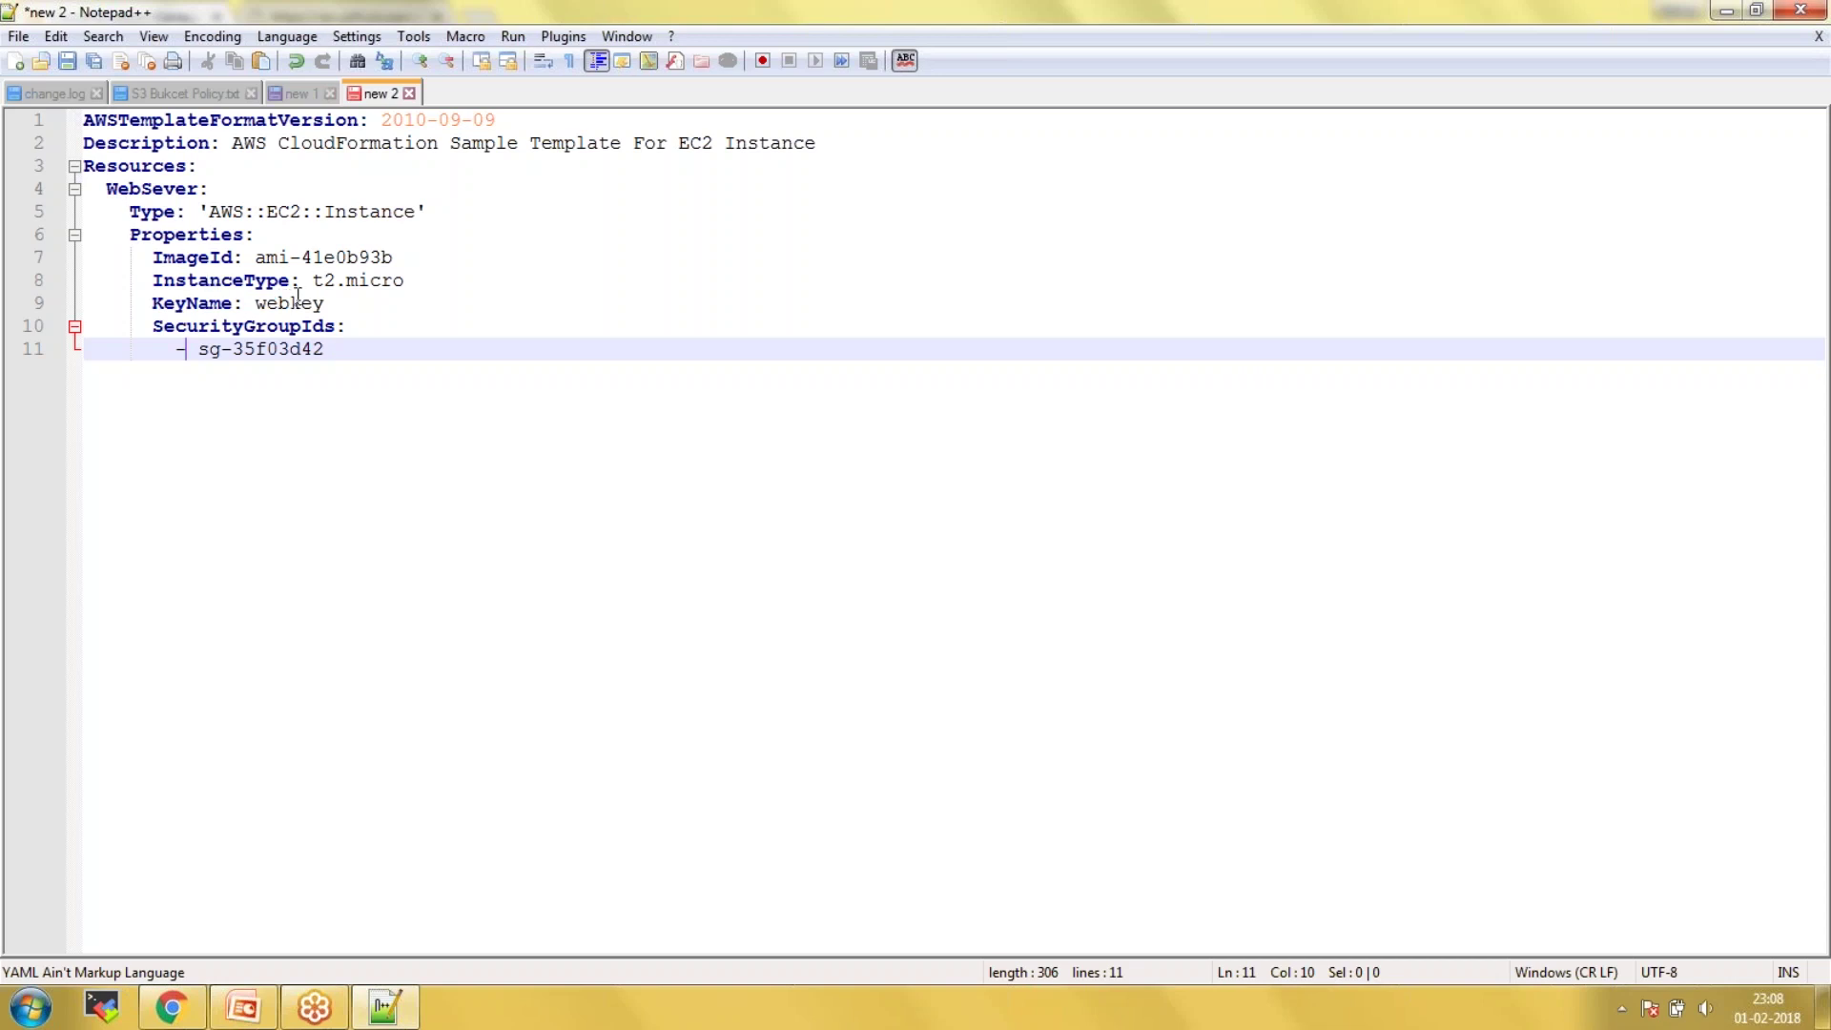
click(187, 260)
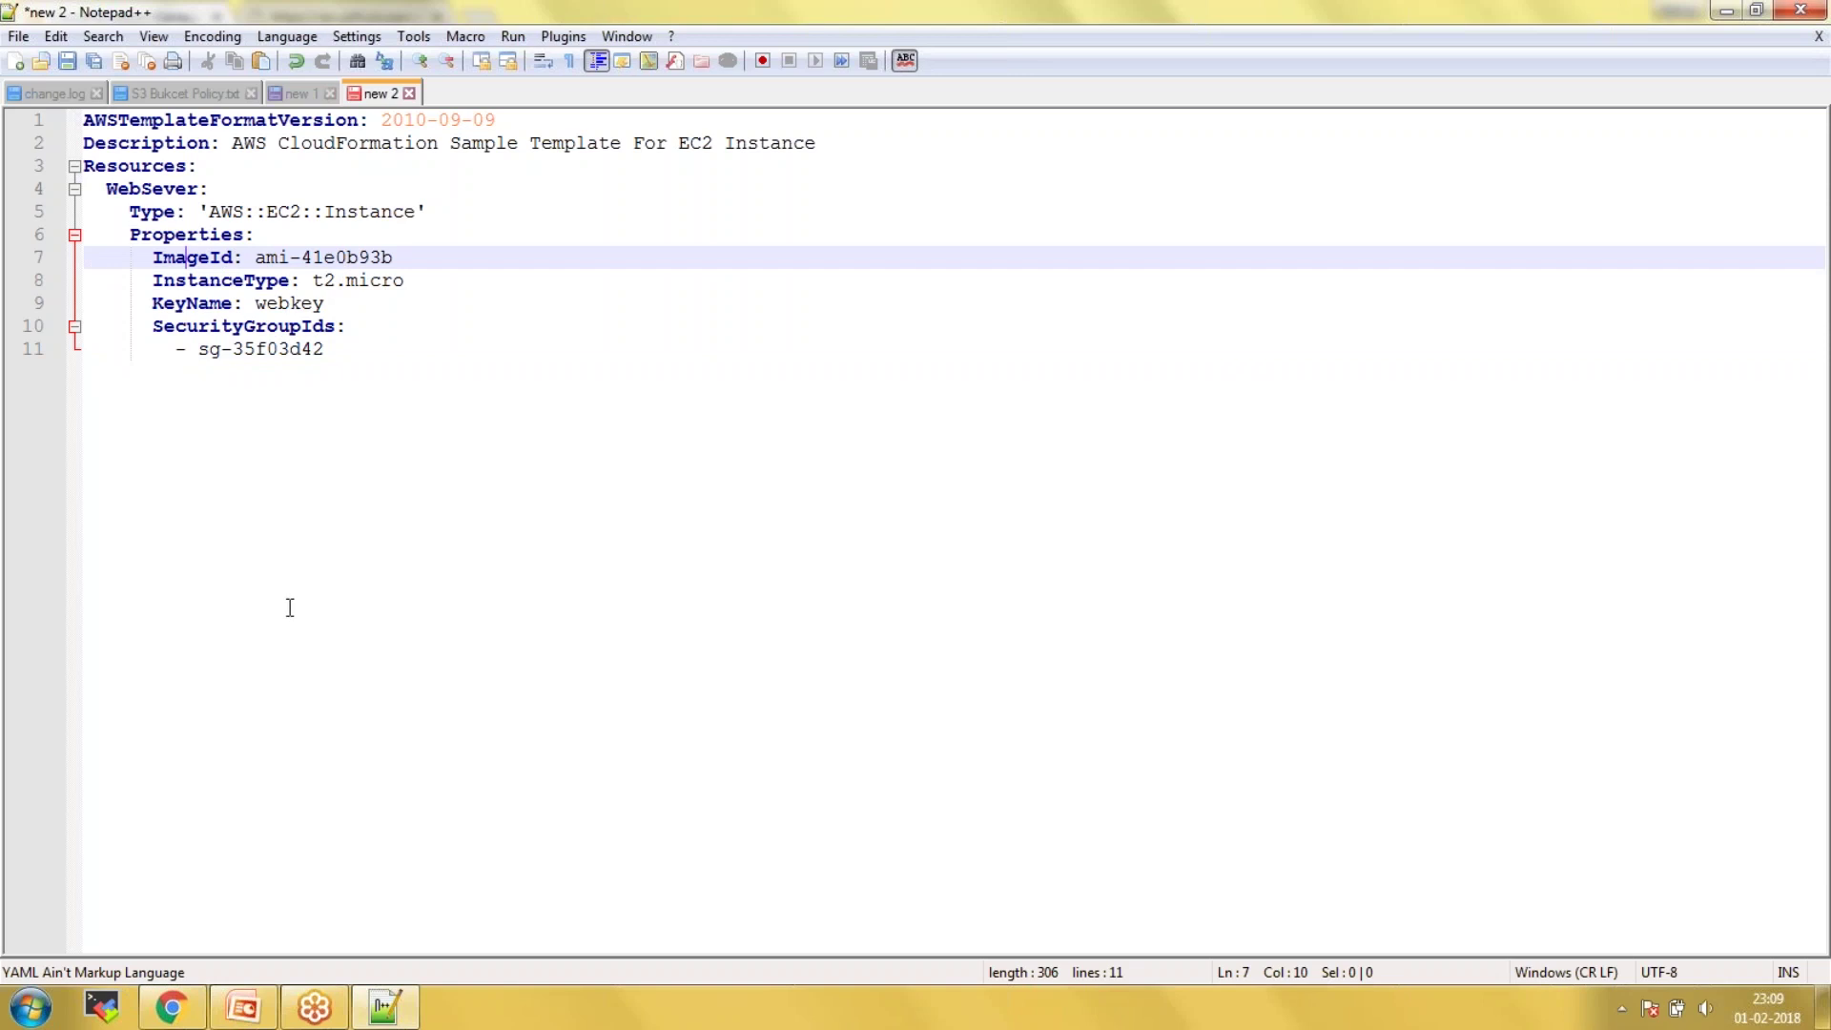
click(171, 1008)
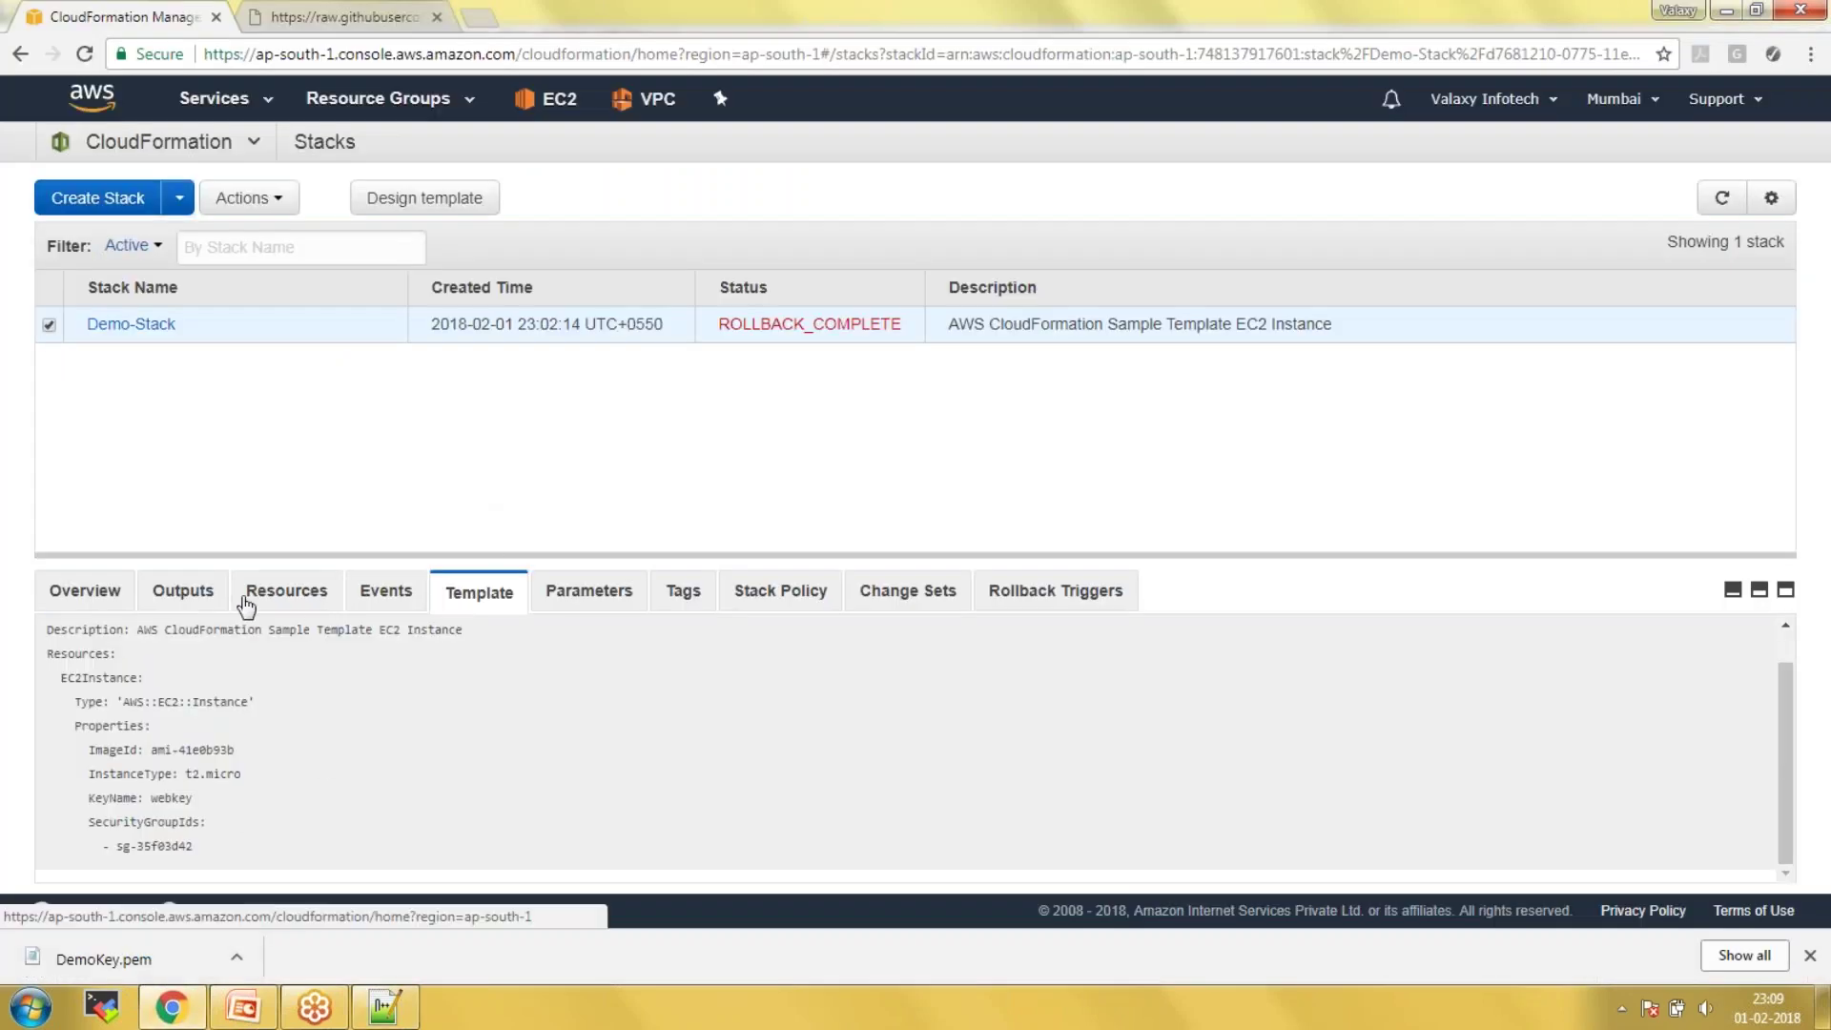
- Show Demo-Stack's events showing missing sg-35f03d42, and open the EC2 console in a new tab
click(378, 597)
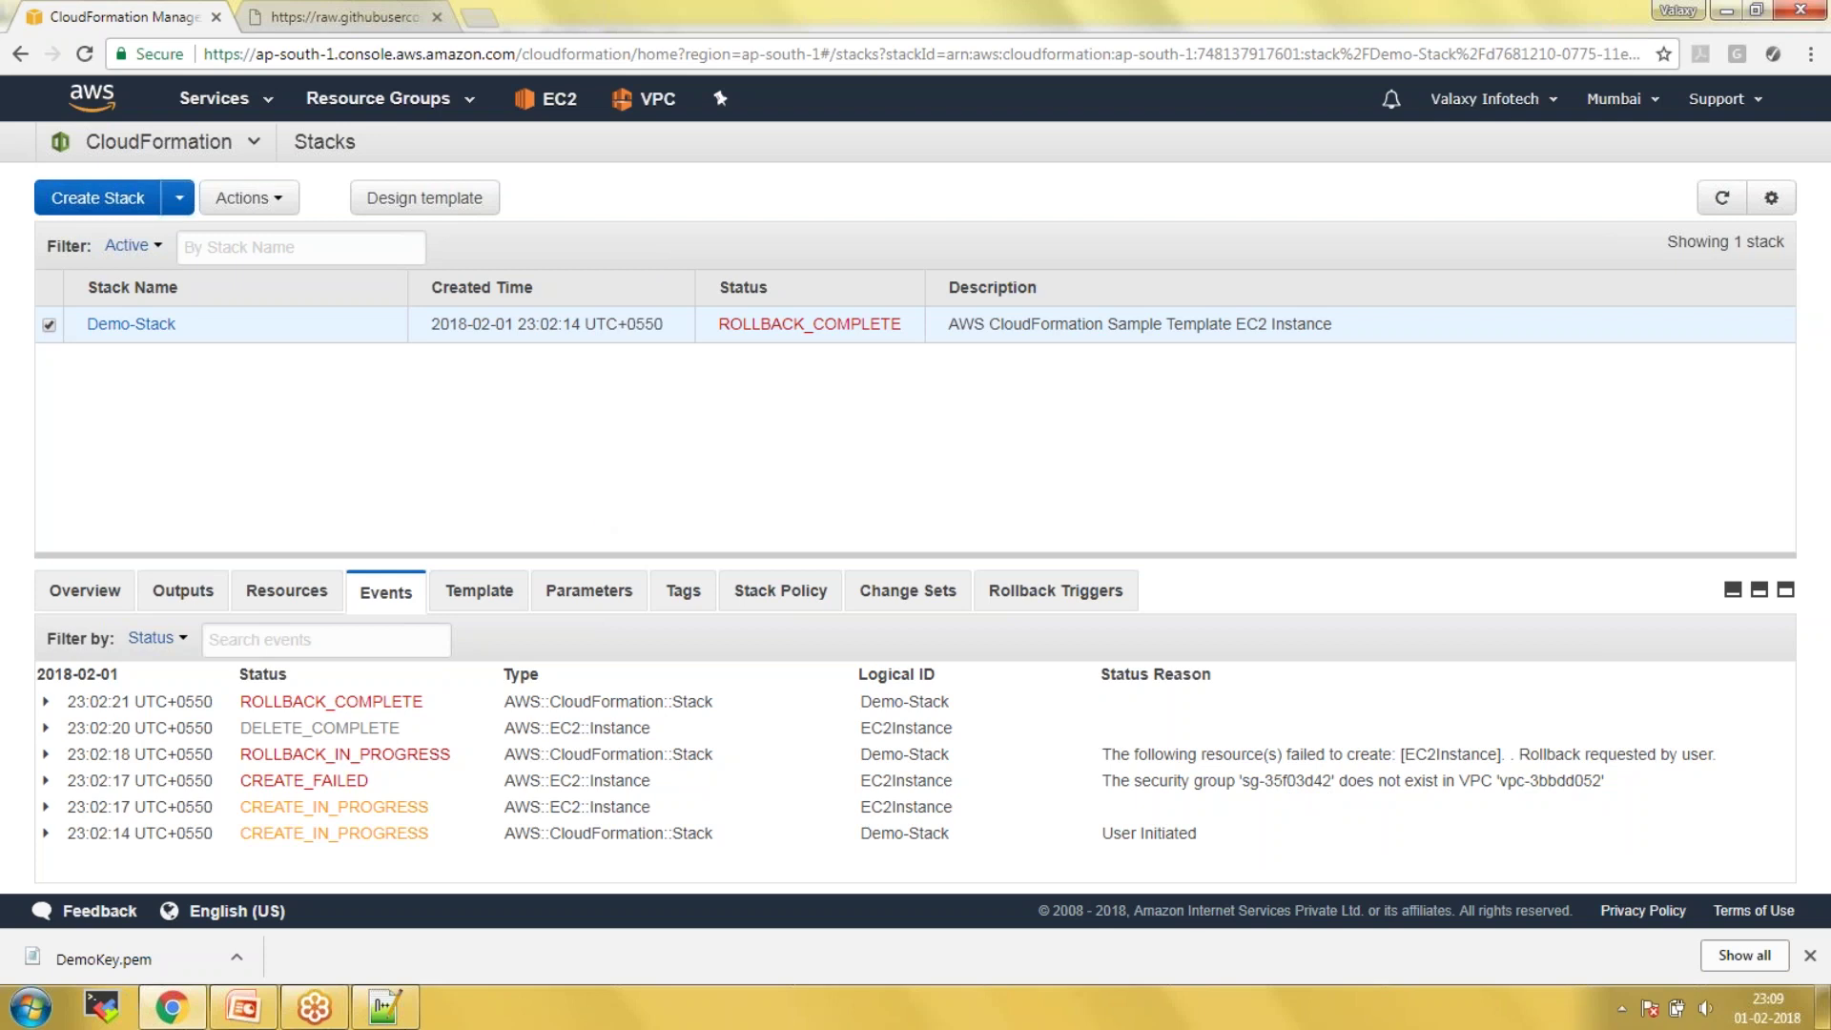
right_click(555, 112)
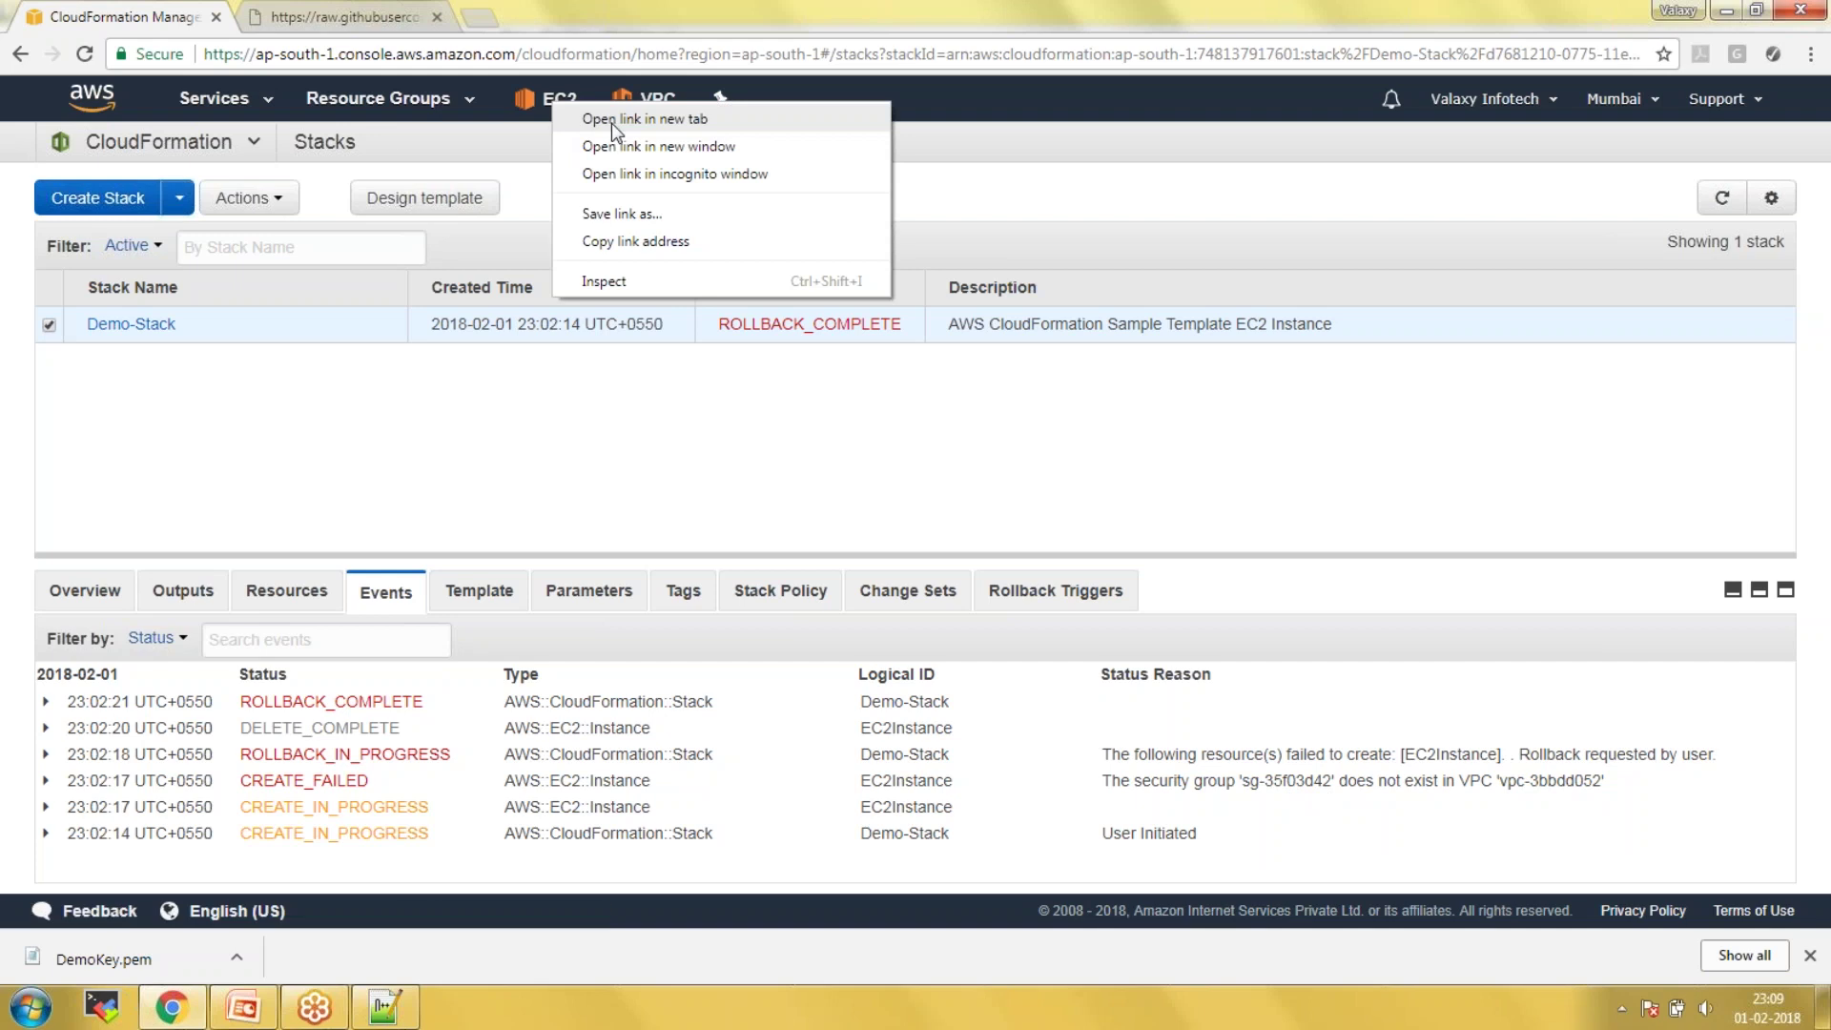
click(612, 123)
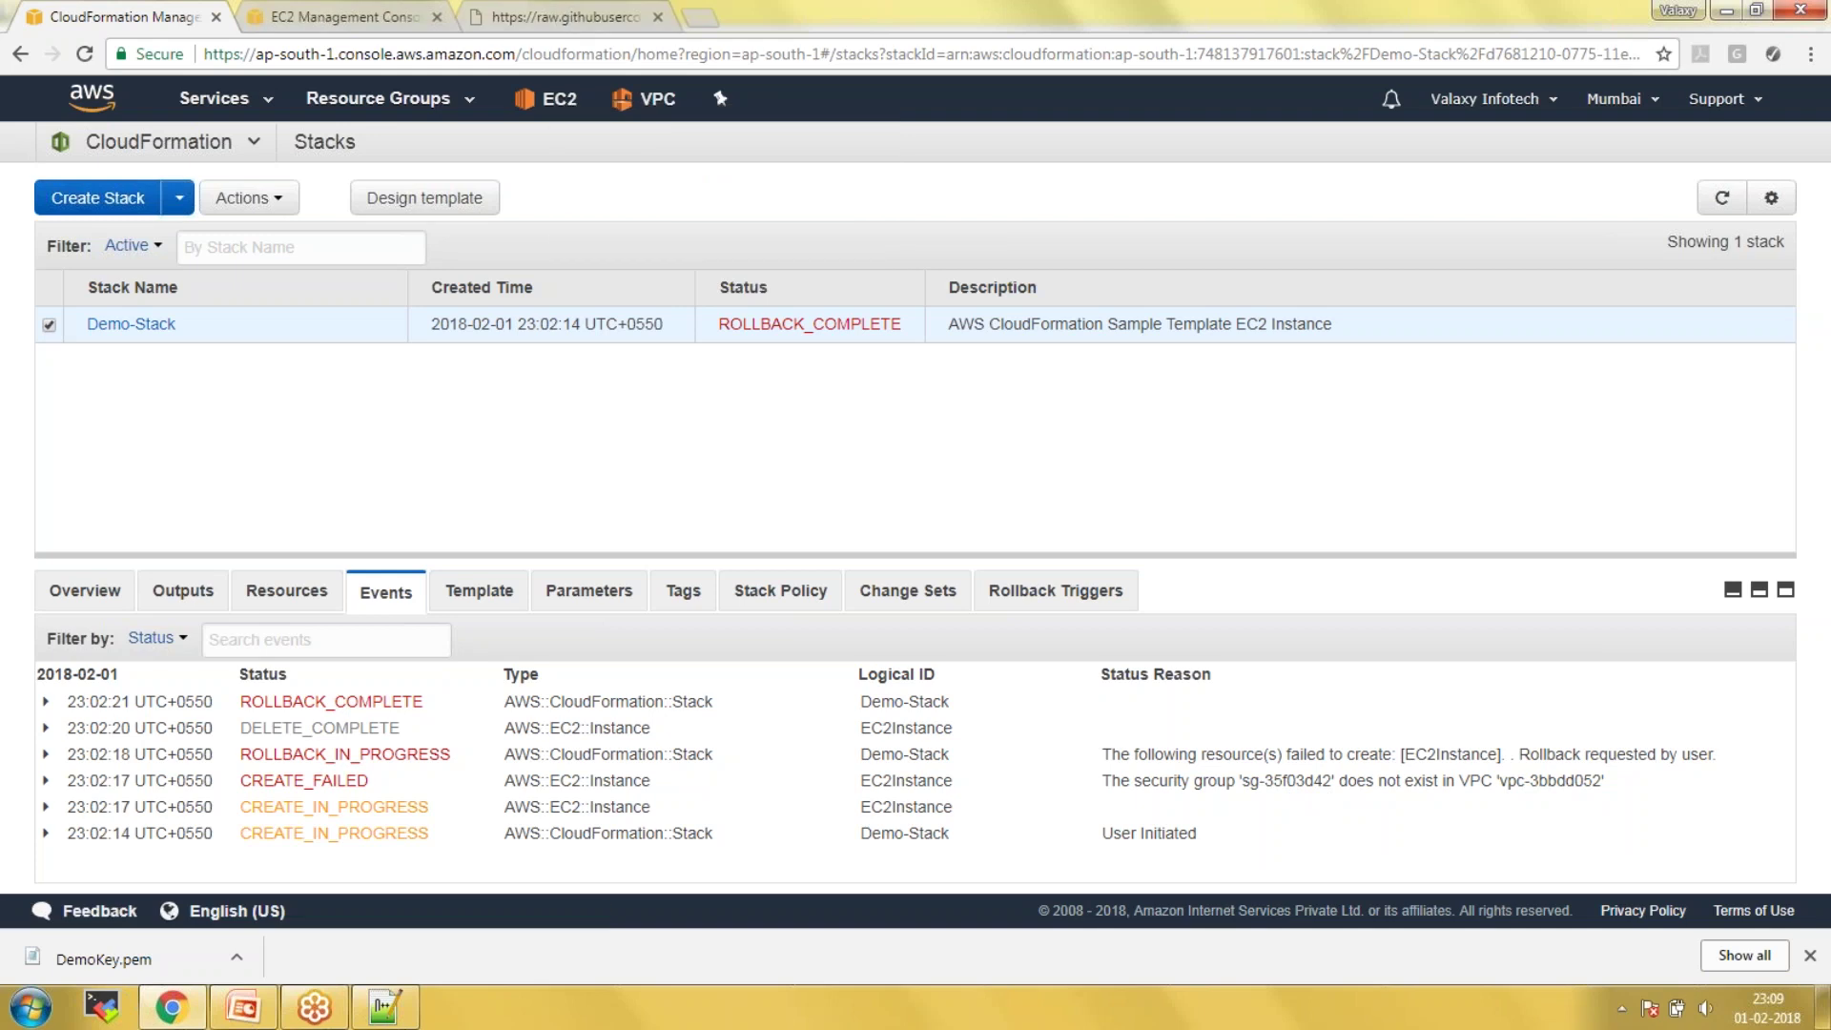
click(379, 18)
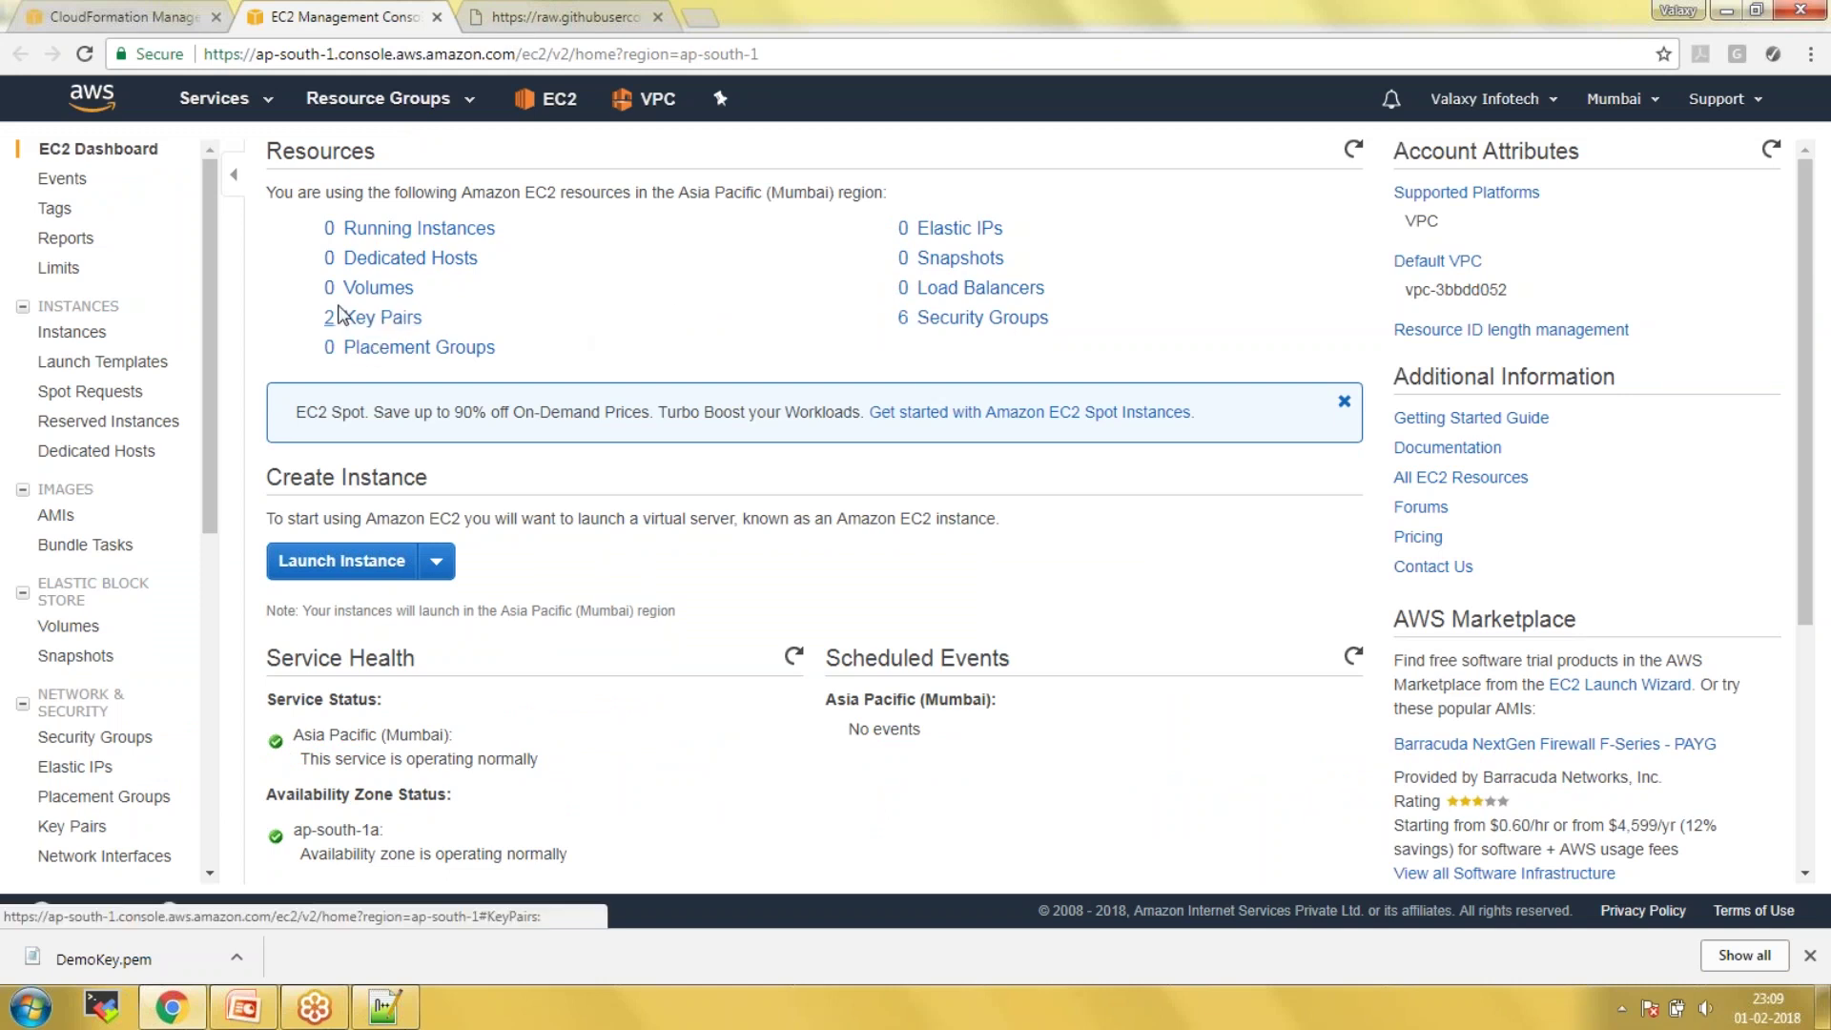
- Copy the default security group ID sg-5dd9e034 and paste it over sg-35f03d42 in the template
click(944, 319)
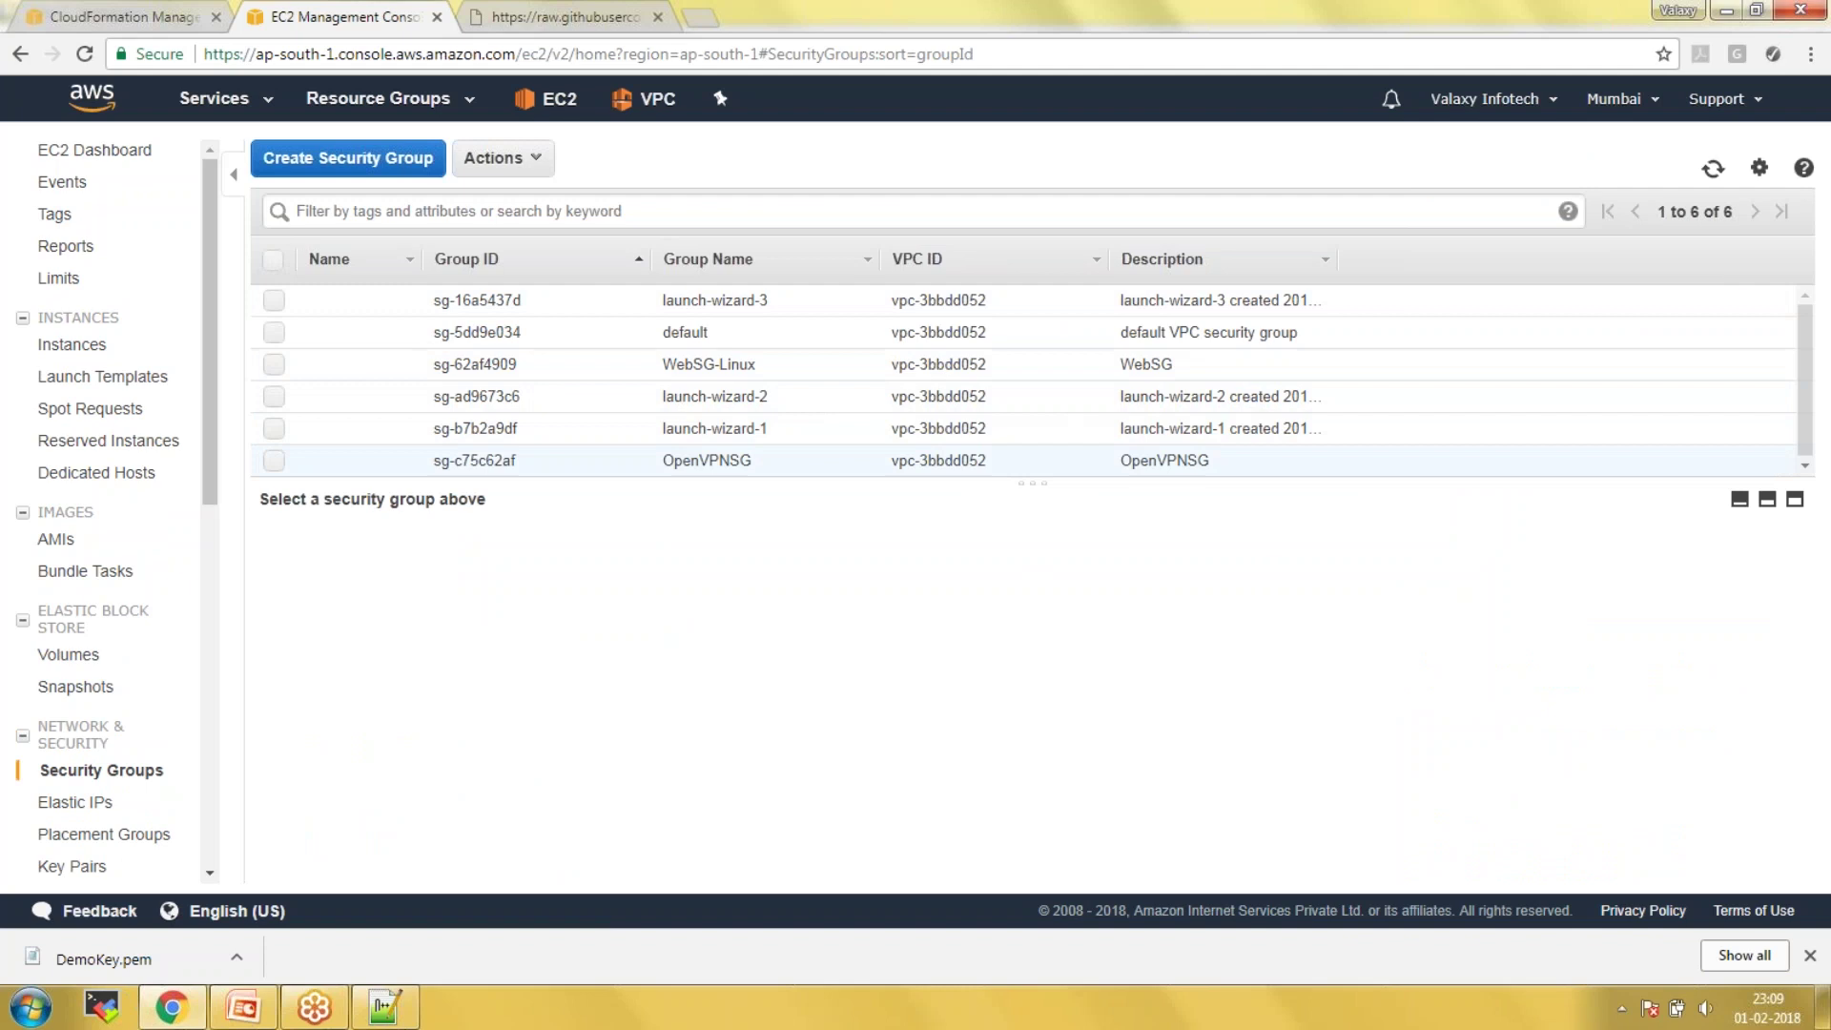
click(1116, 342)
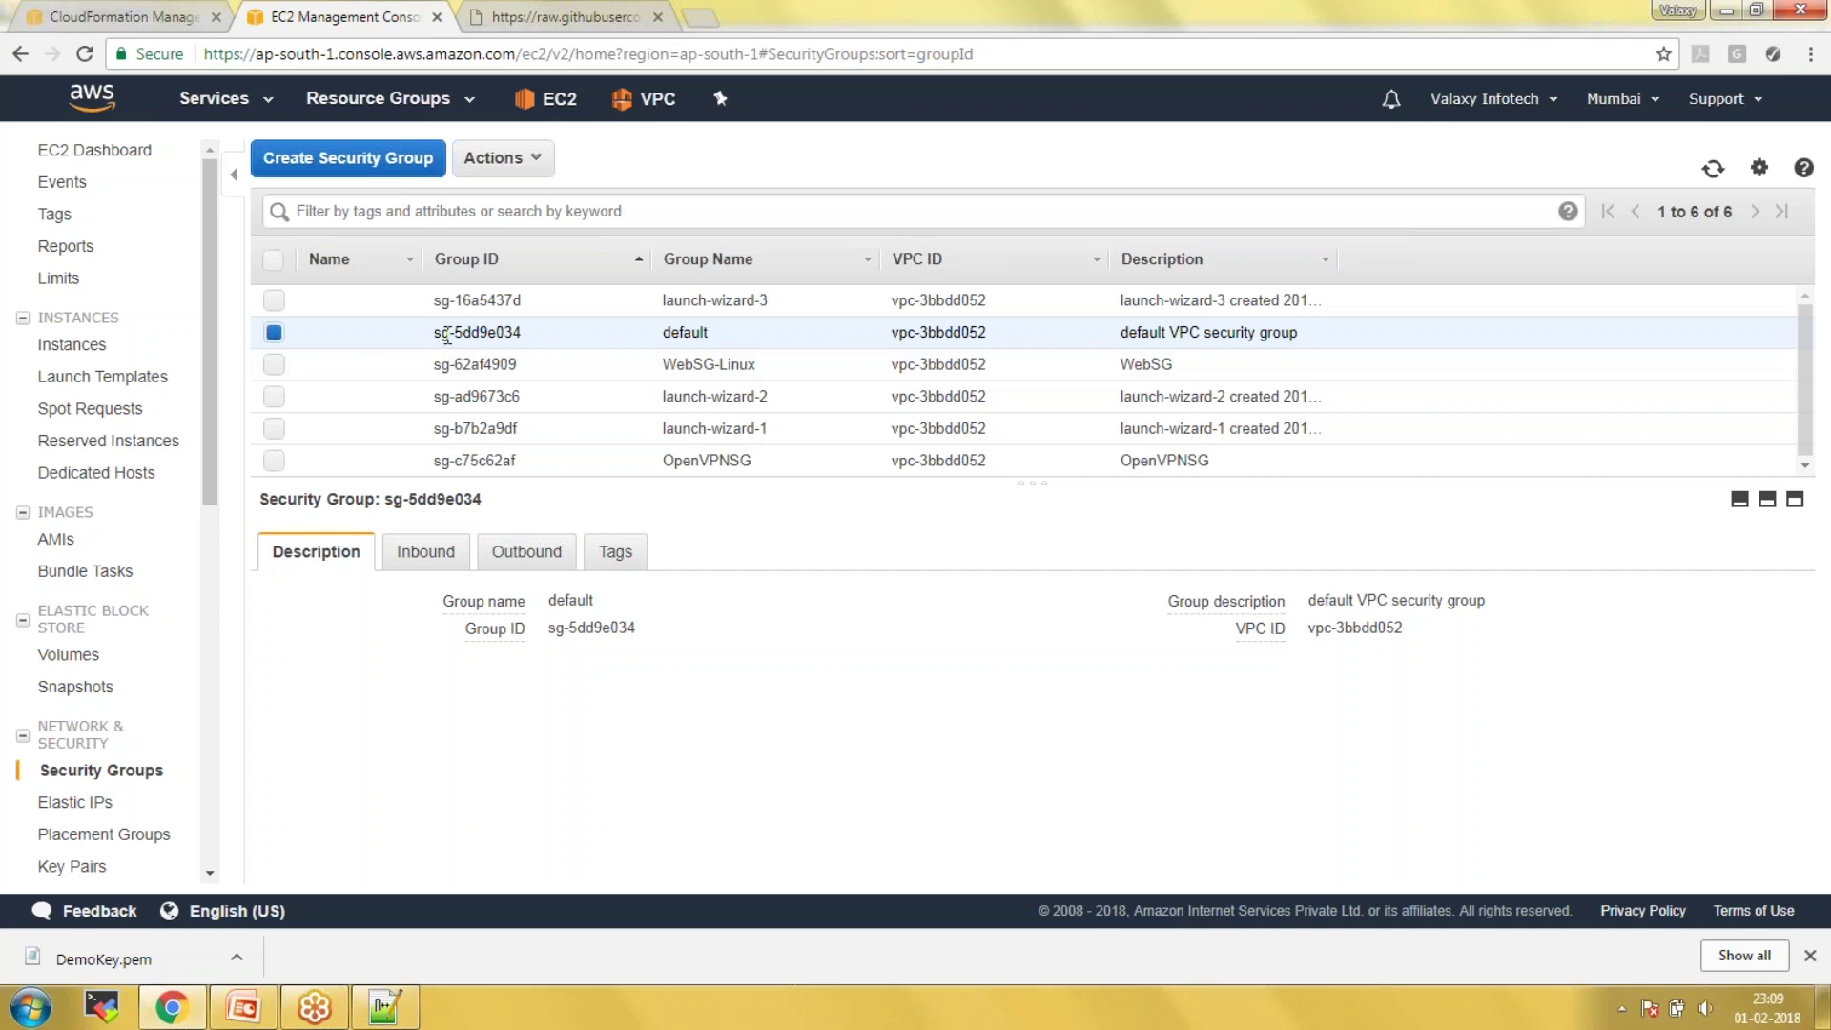
drag(435, 333, 509, 333)
click(384, 1008)
mouse_move(200, 349)
mouse_down()
mouse_move(338, 353)
mouse_move(143, 280)
mouse_move(20, 96)
mouse_up()
text(sg-5dd9e034)
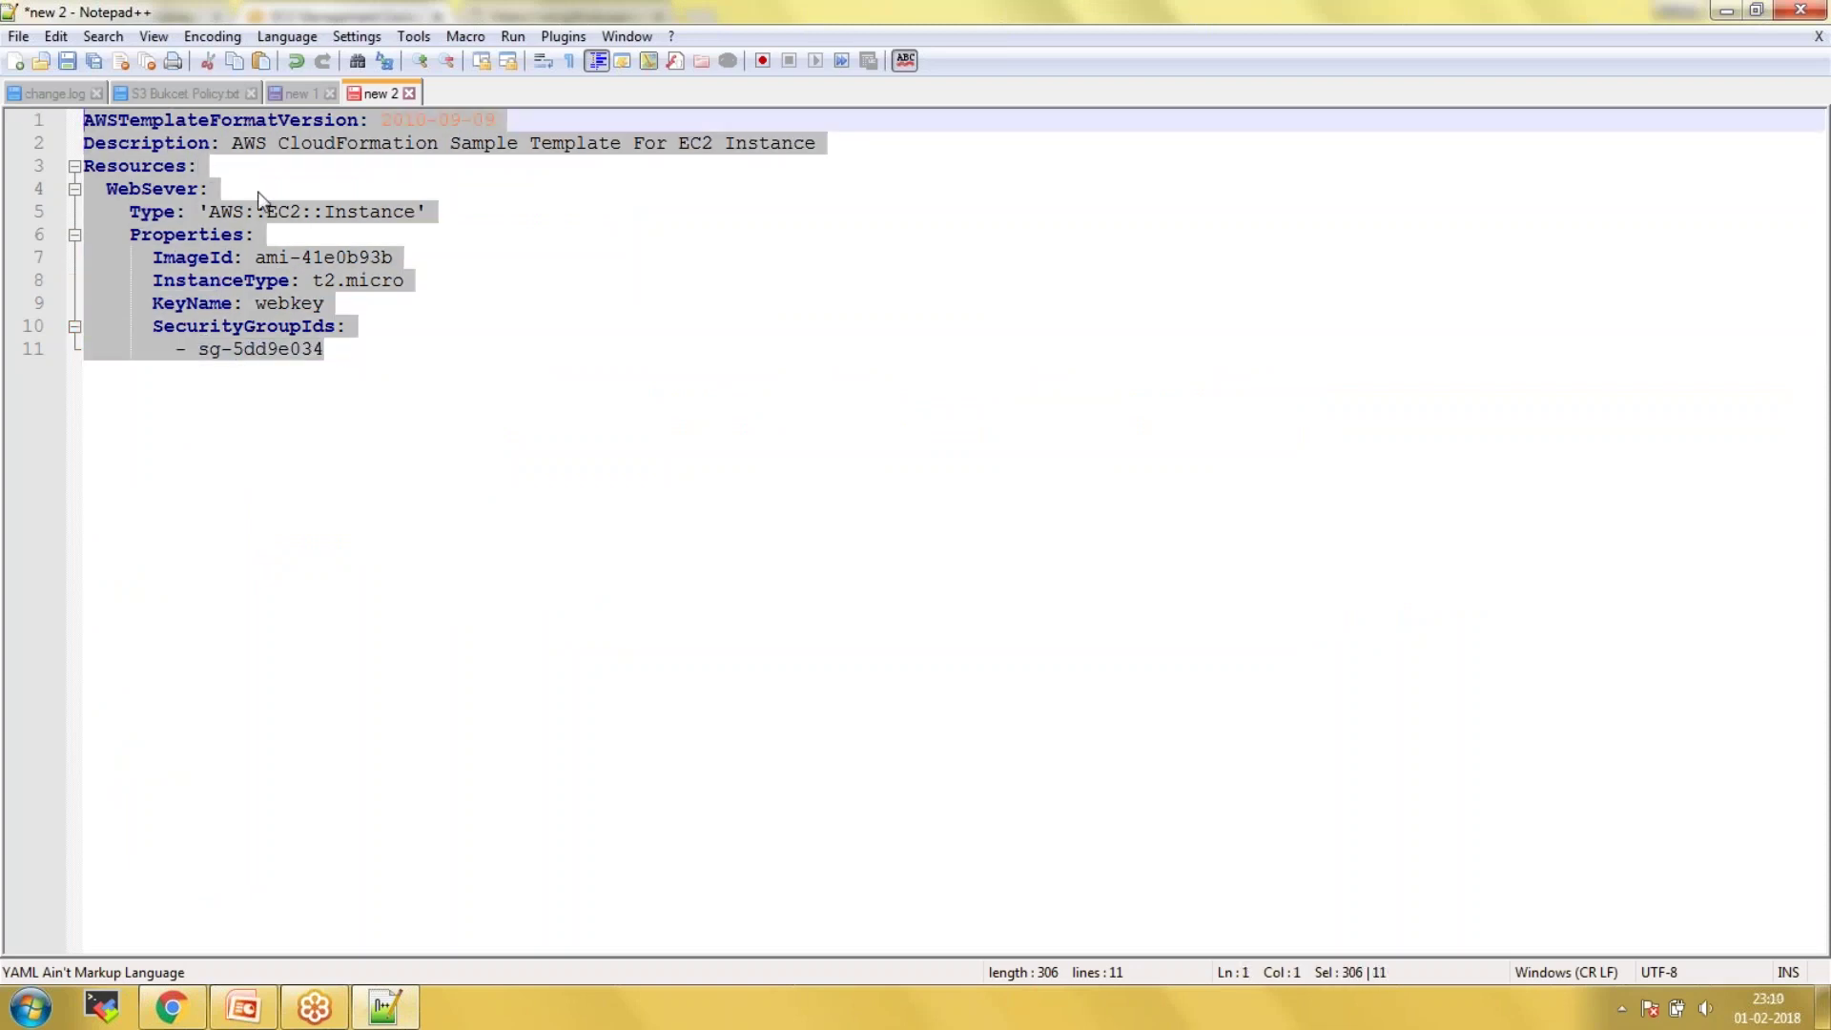
- Paste the edited YAML template into Designer, validate it, and start stack creation from it
click(170, 1009)
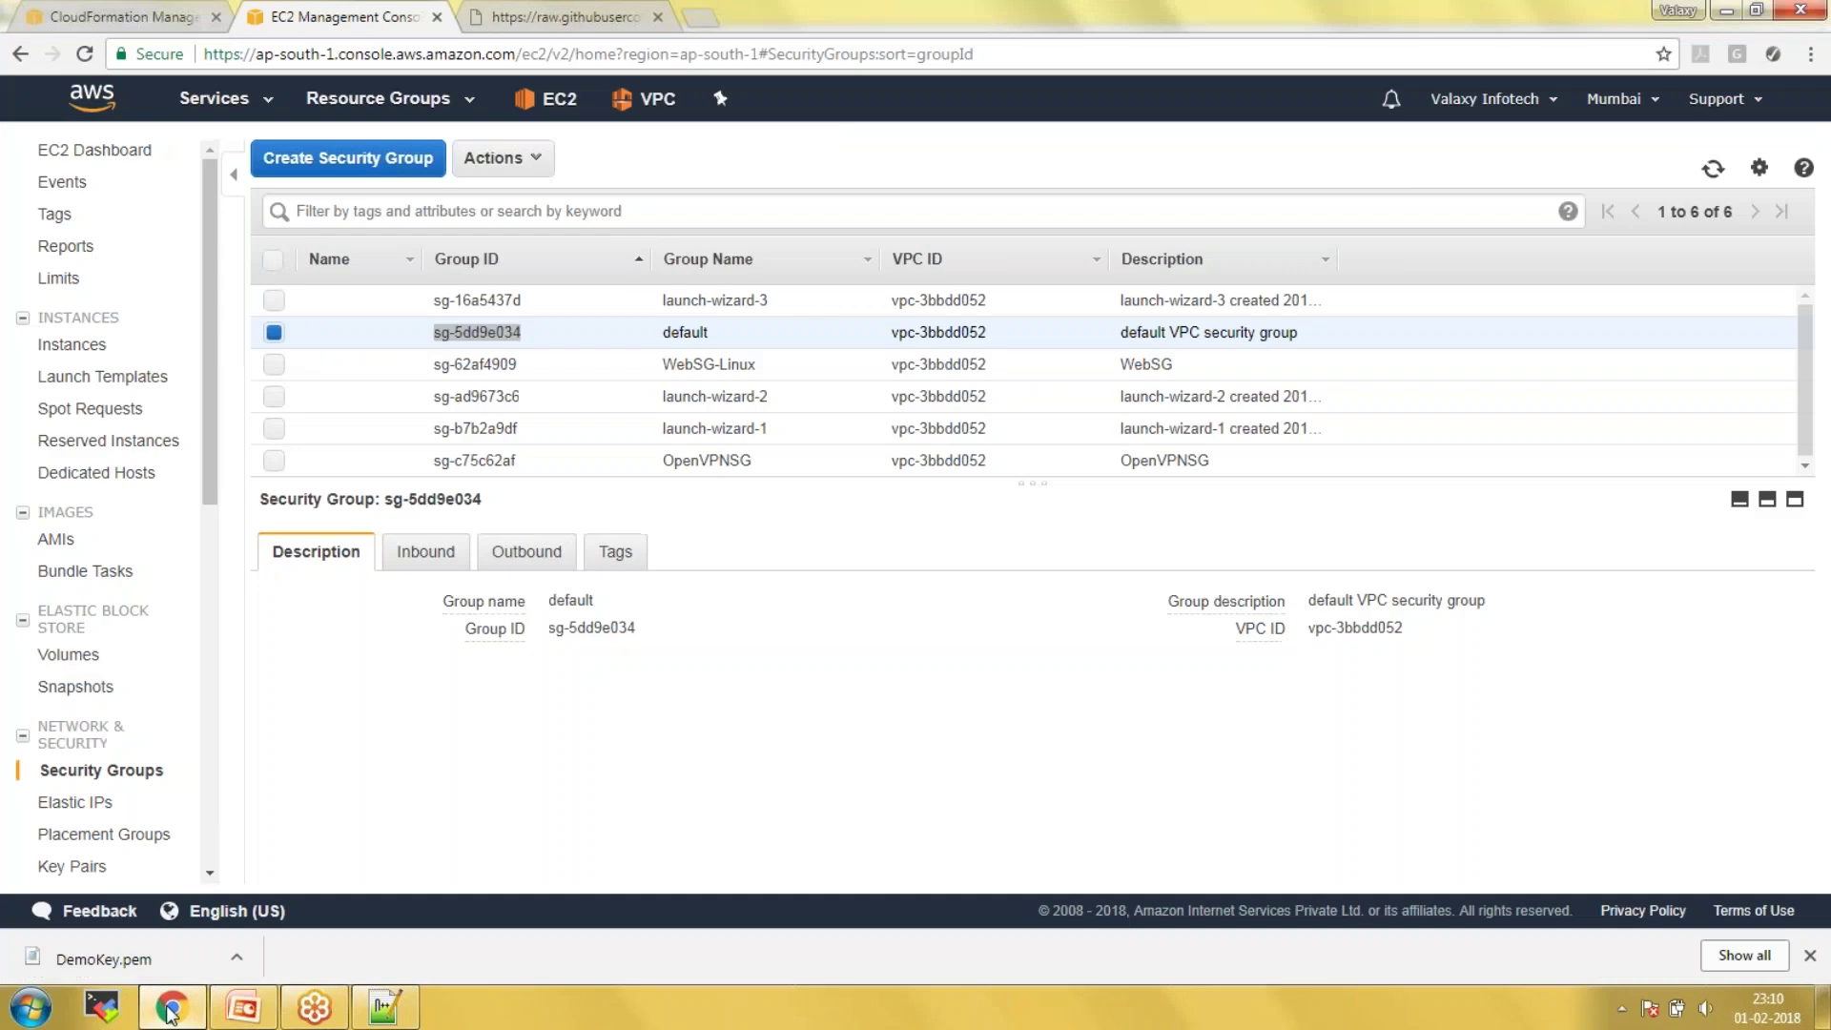
click(153, 12)
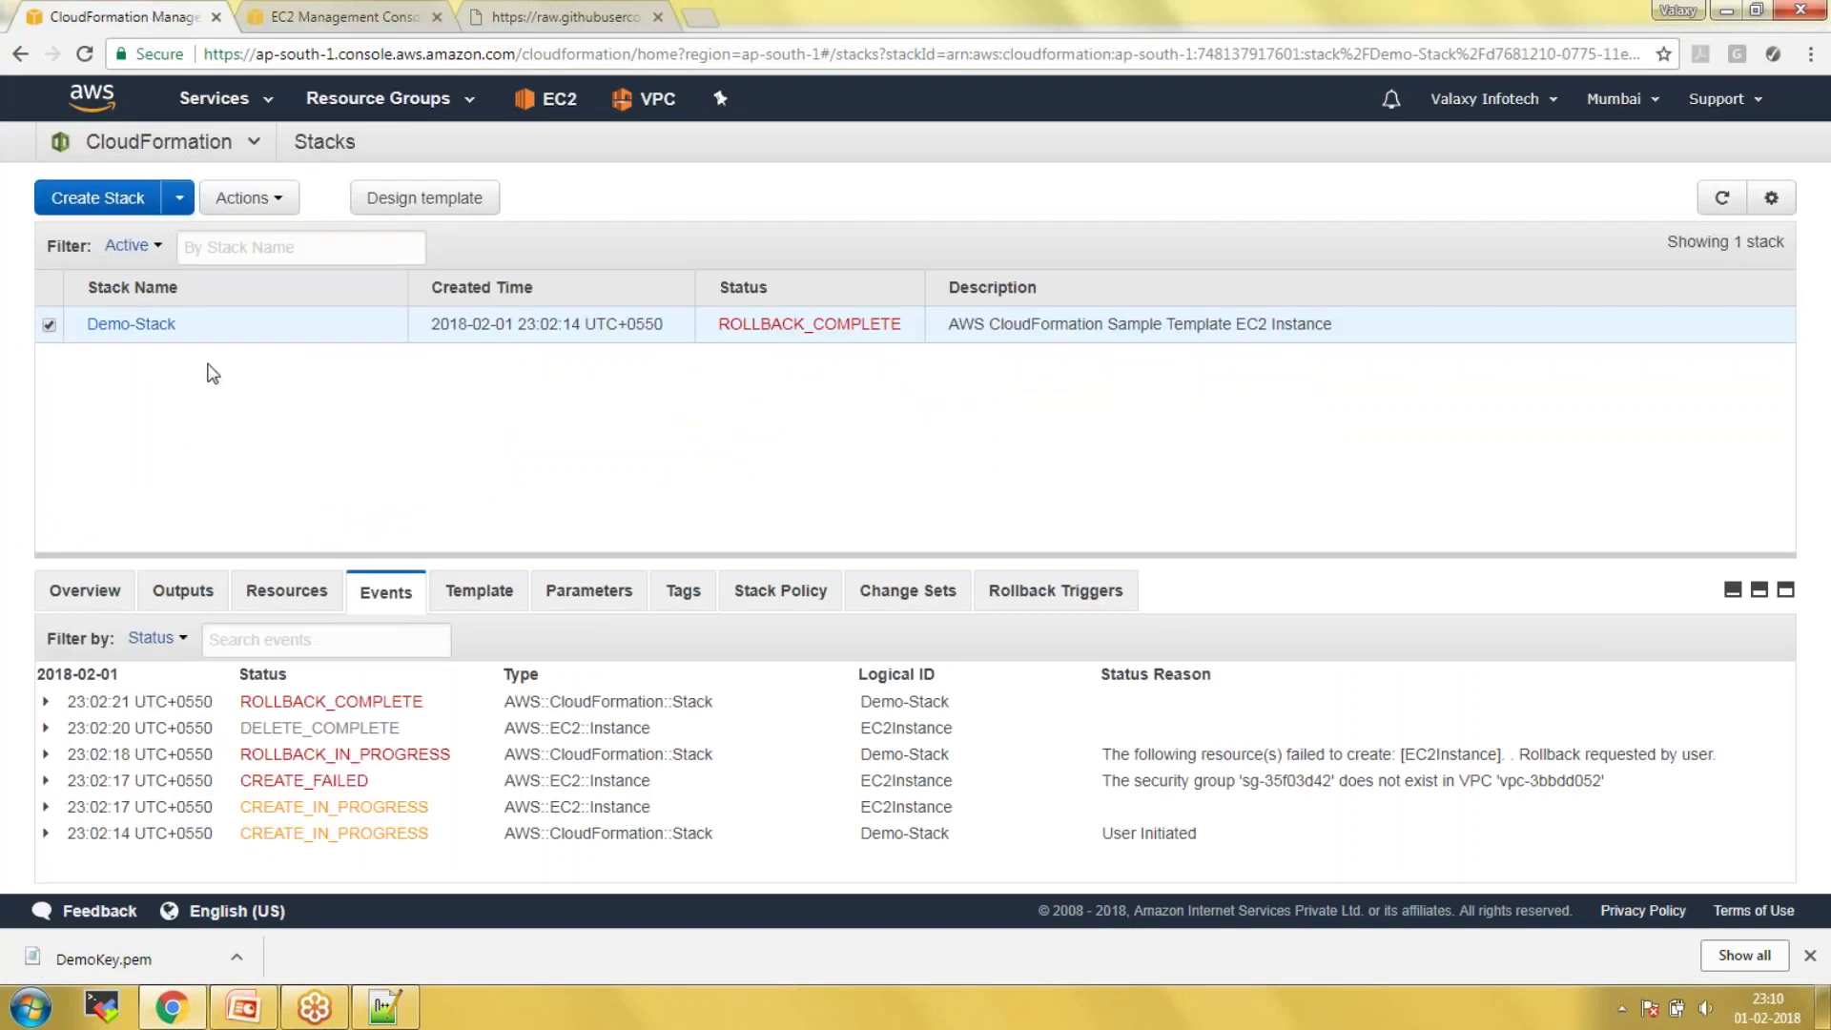
click(100, 200)
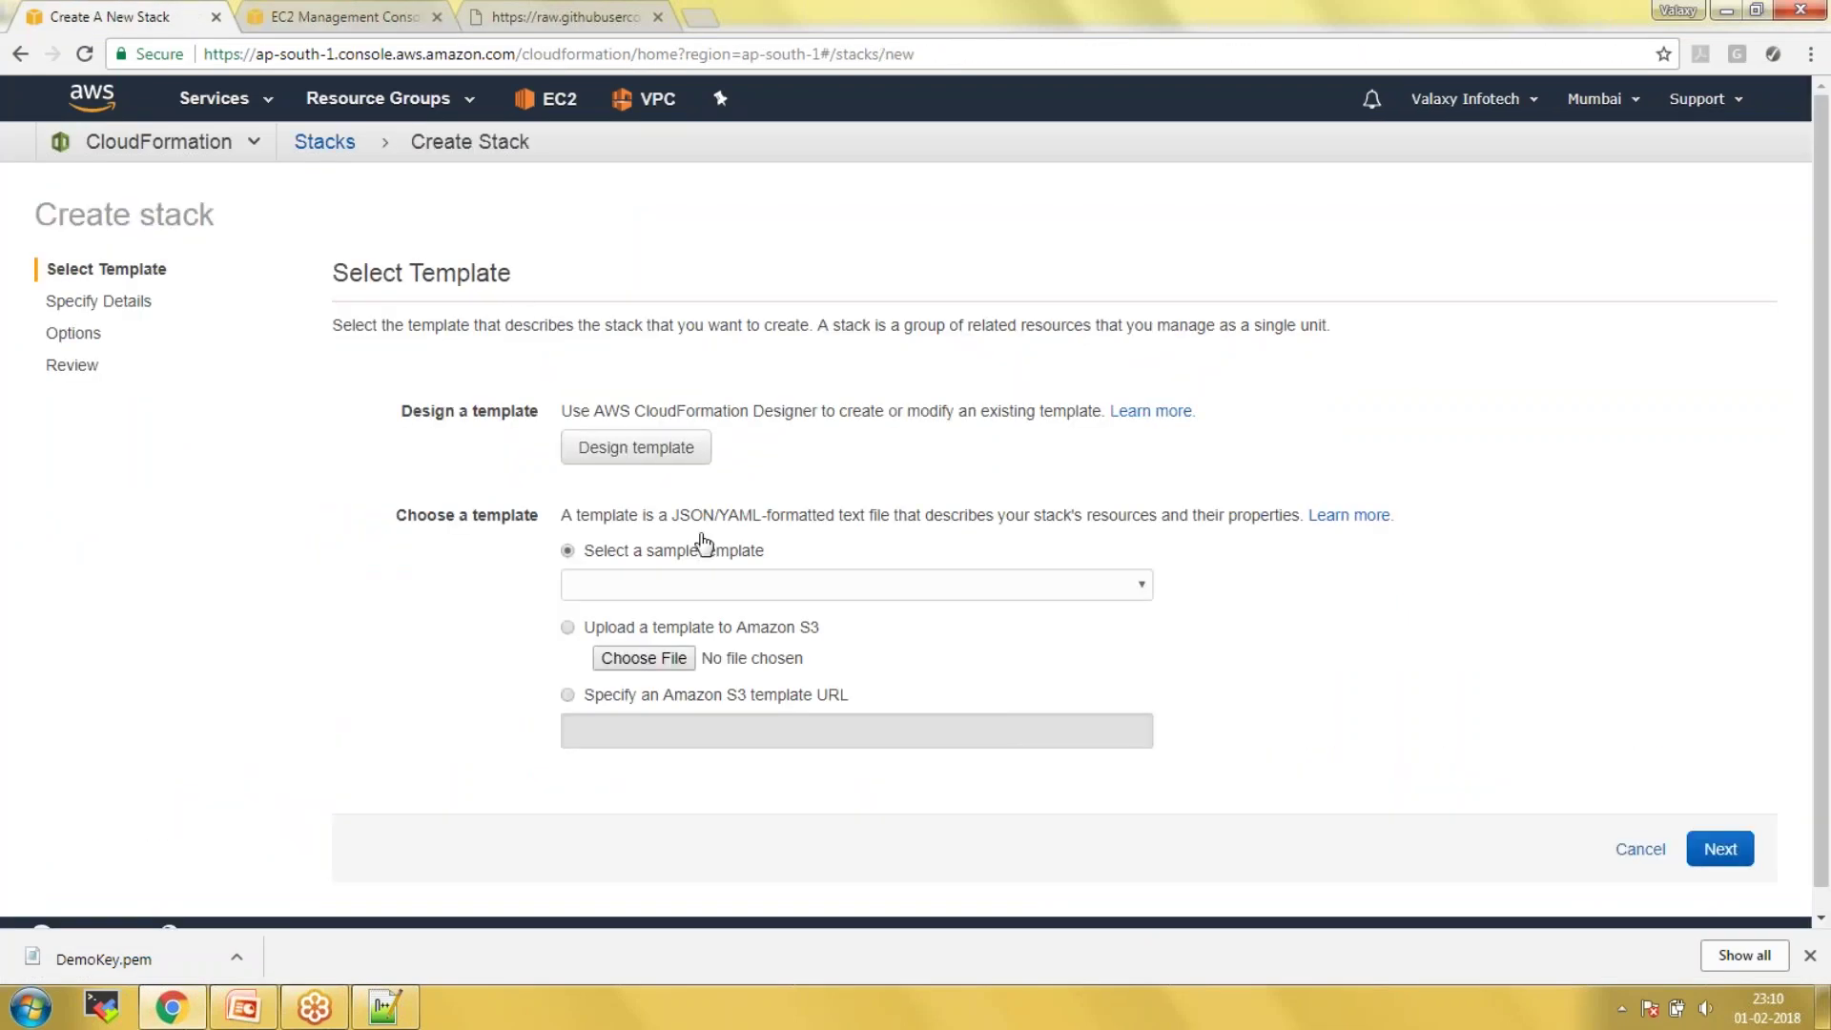
scroll(675, 630, down, 1)
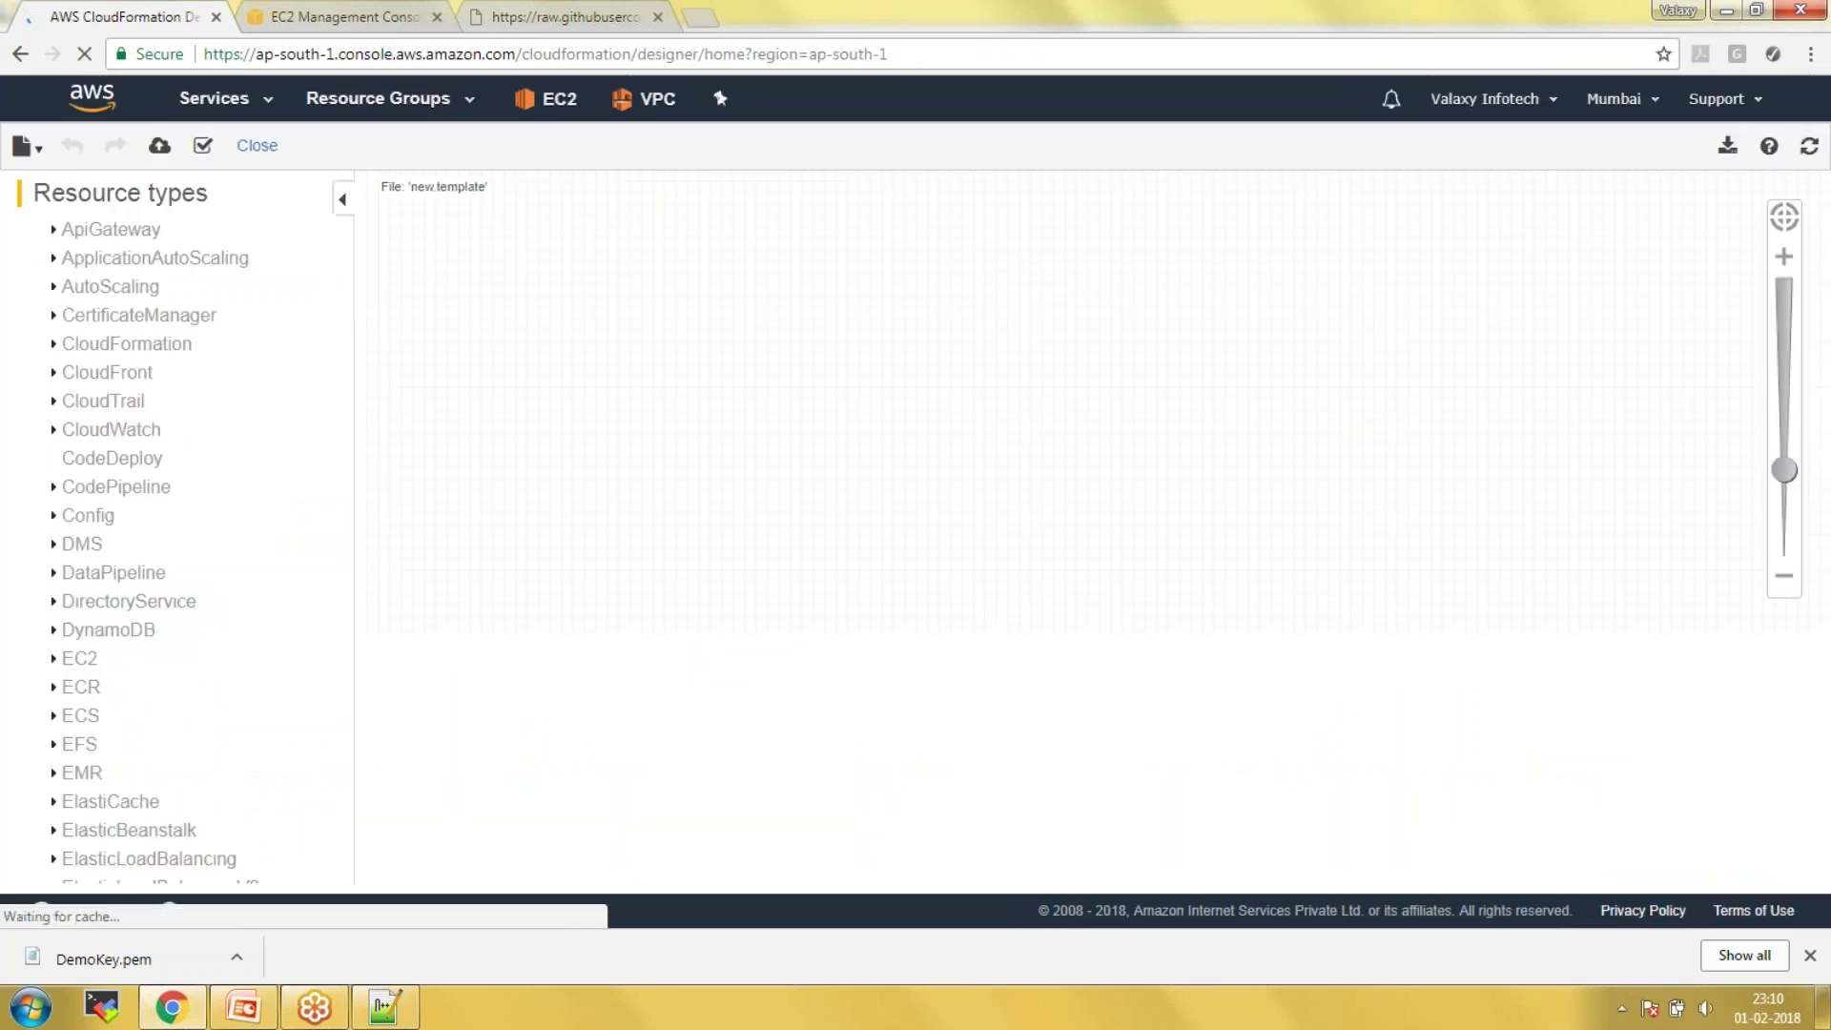
click(168, 850)
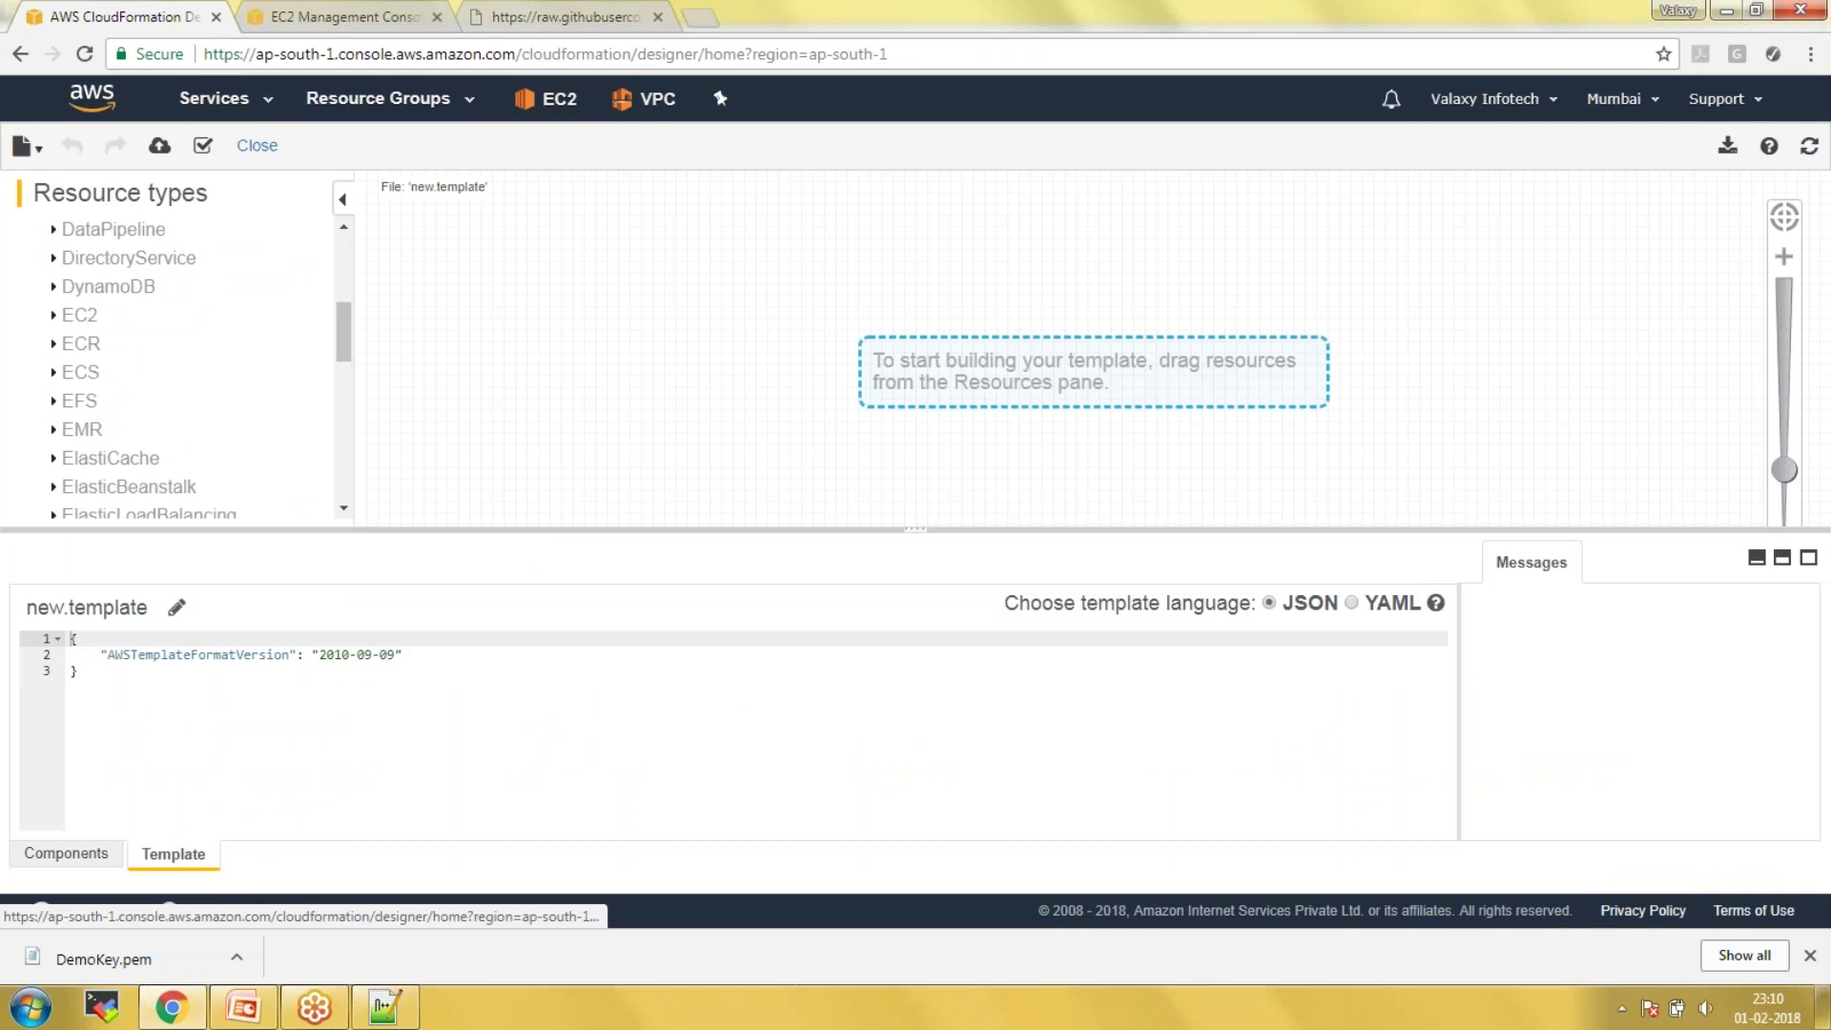
drag(86, 671, 30, 594)
text(AWSTemplateFormatVersion: 2010-09-09 Description: AWS CloudFormation Sample Template For EC2 Instance Resources:   WebSever:     Type: 'AWS::EC2::Instance'     Properties:       ImageId: ami-41e0b93b       InstanceType: t2.micro       KeyName: webkey       SecurityGroupIds:         - sg-5dd9e034)
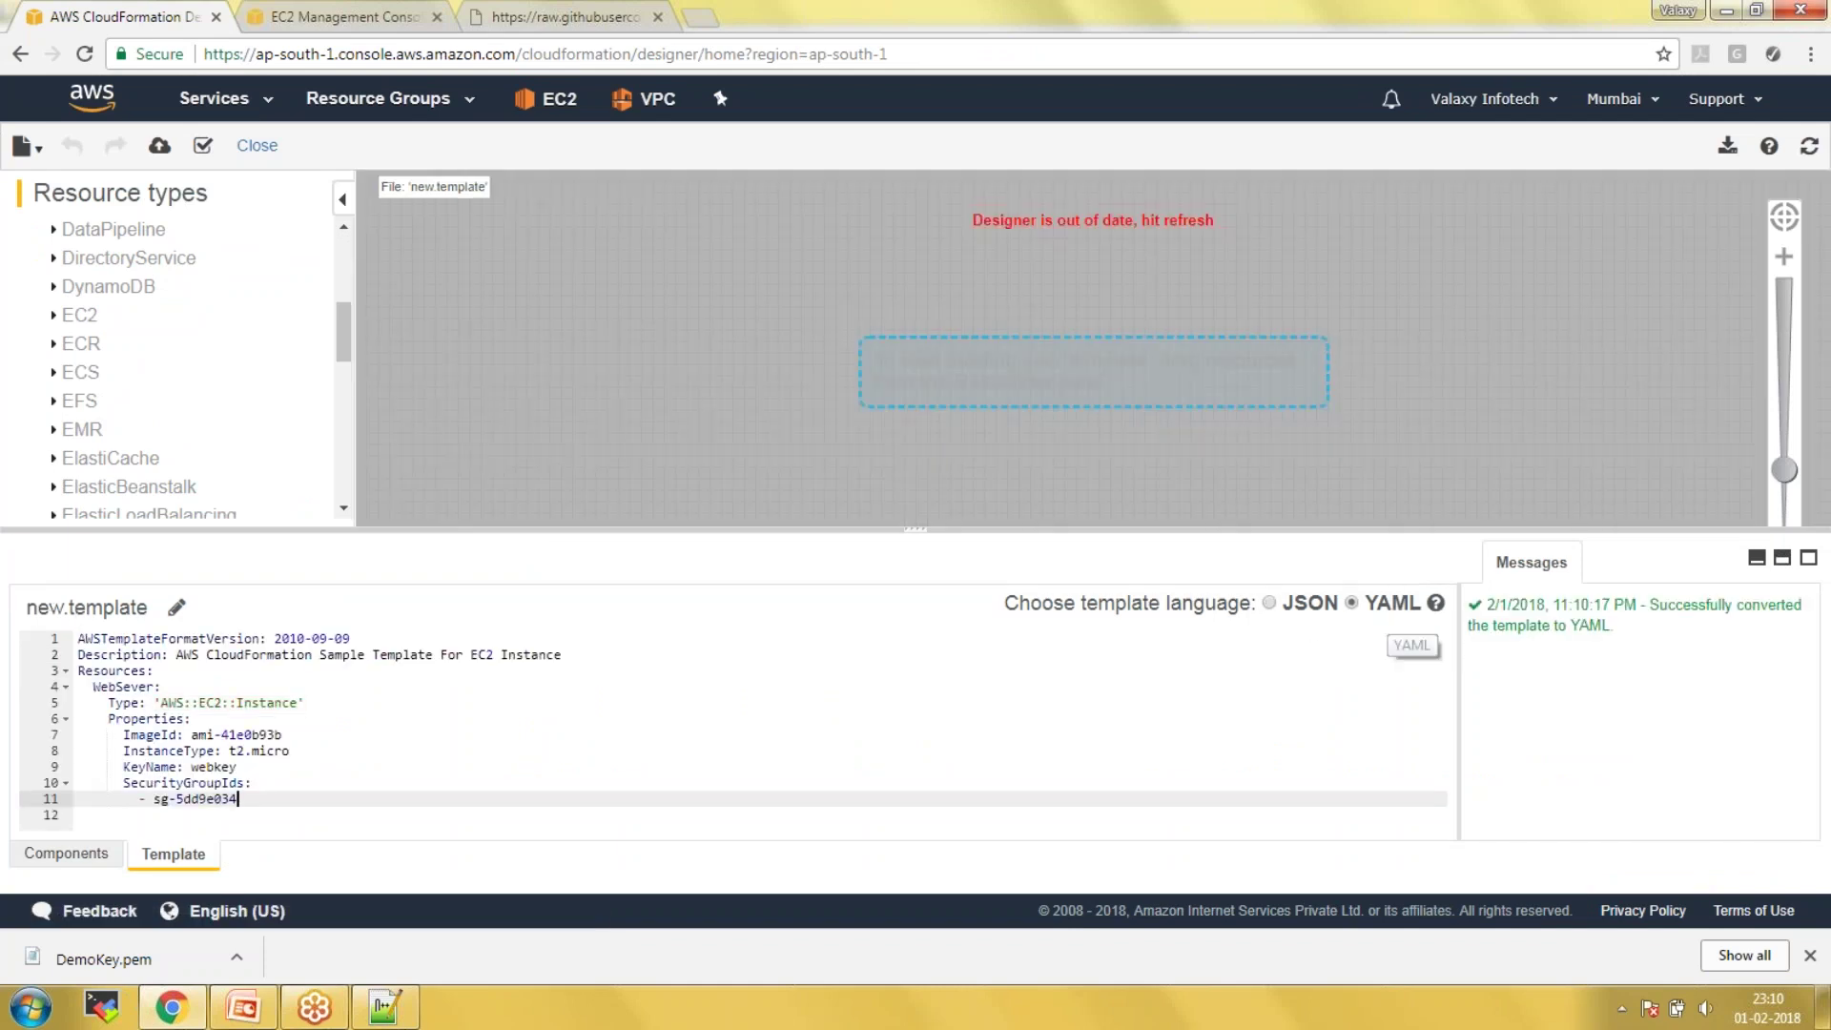
click(197, 155)
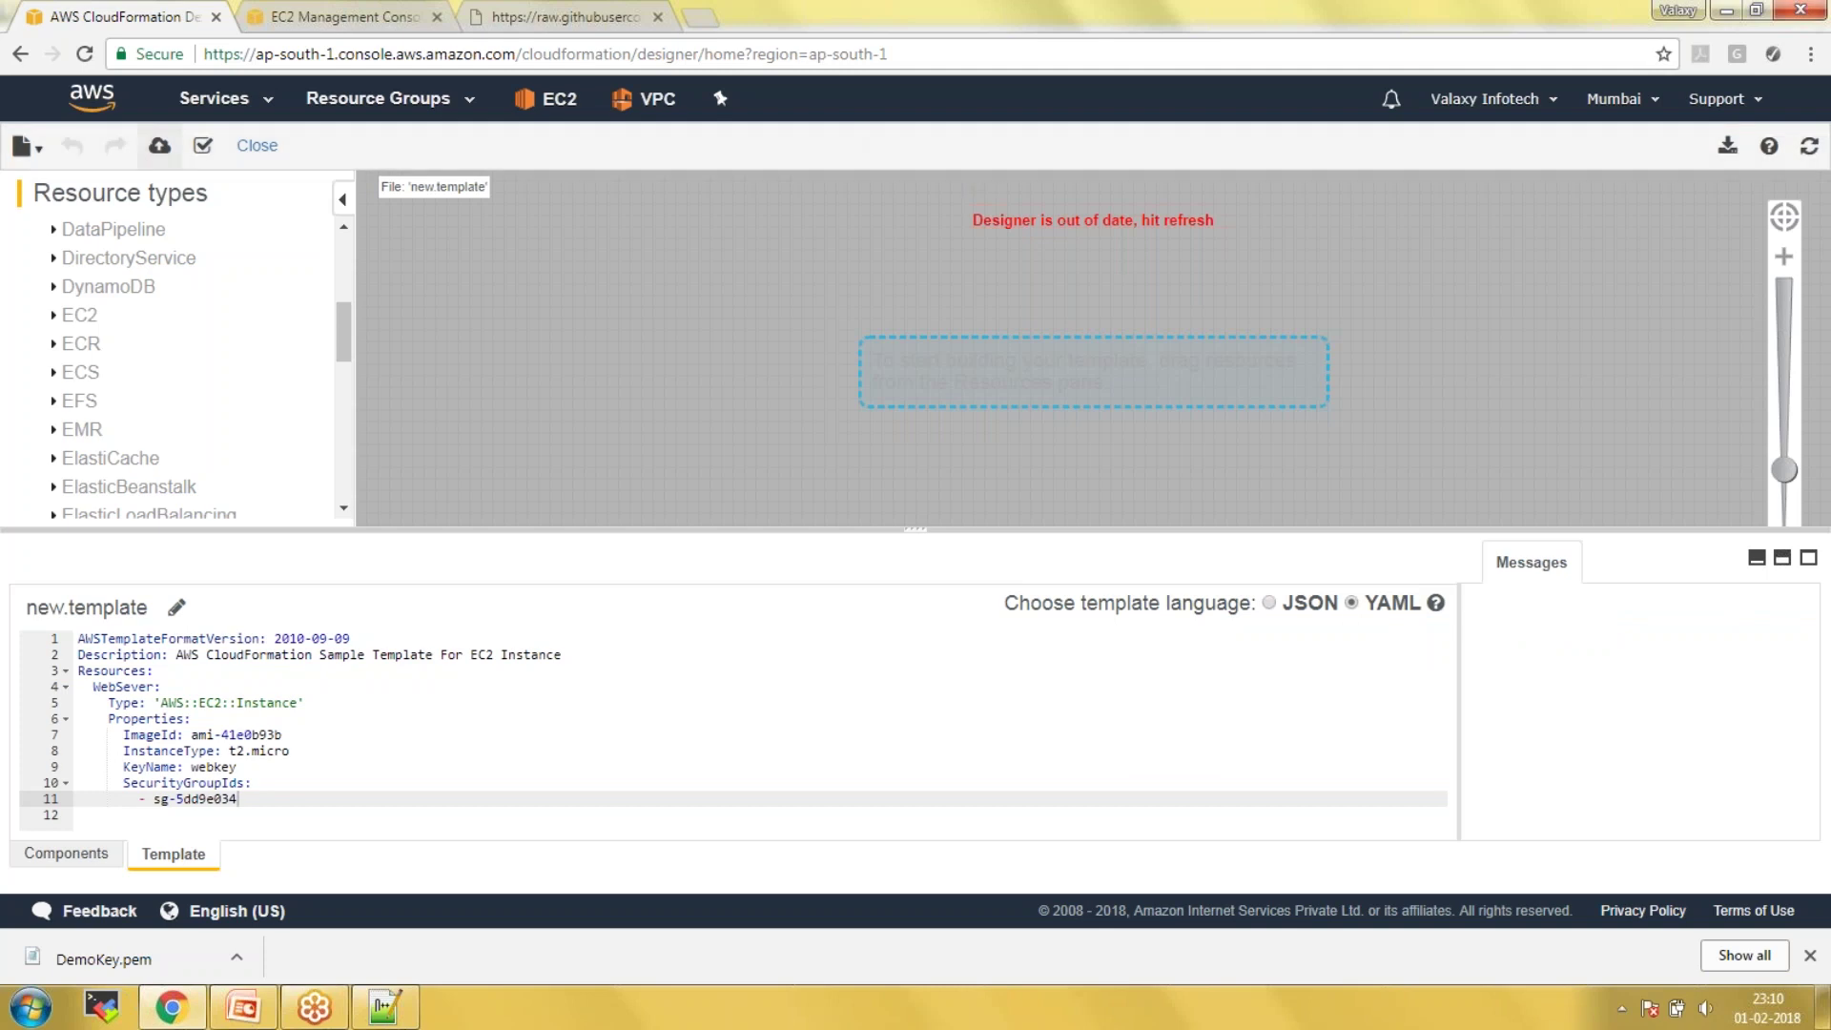
click(158, 145)
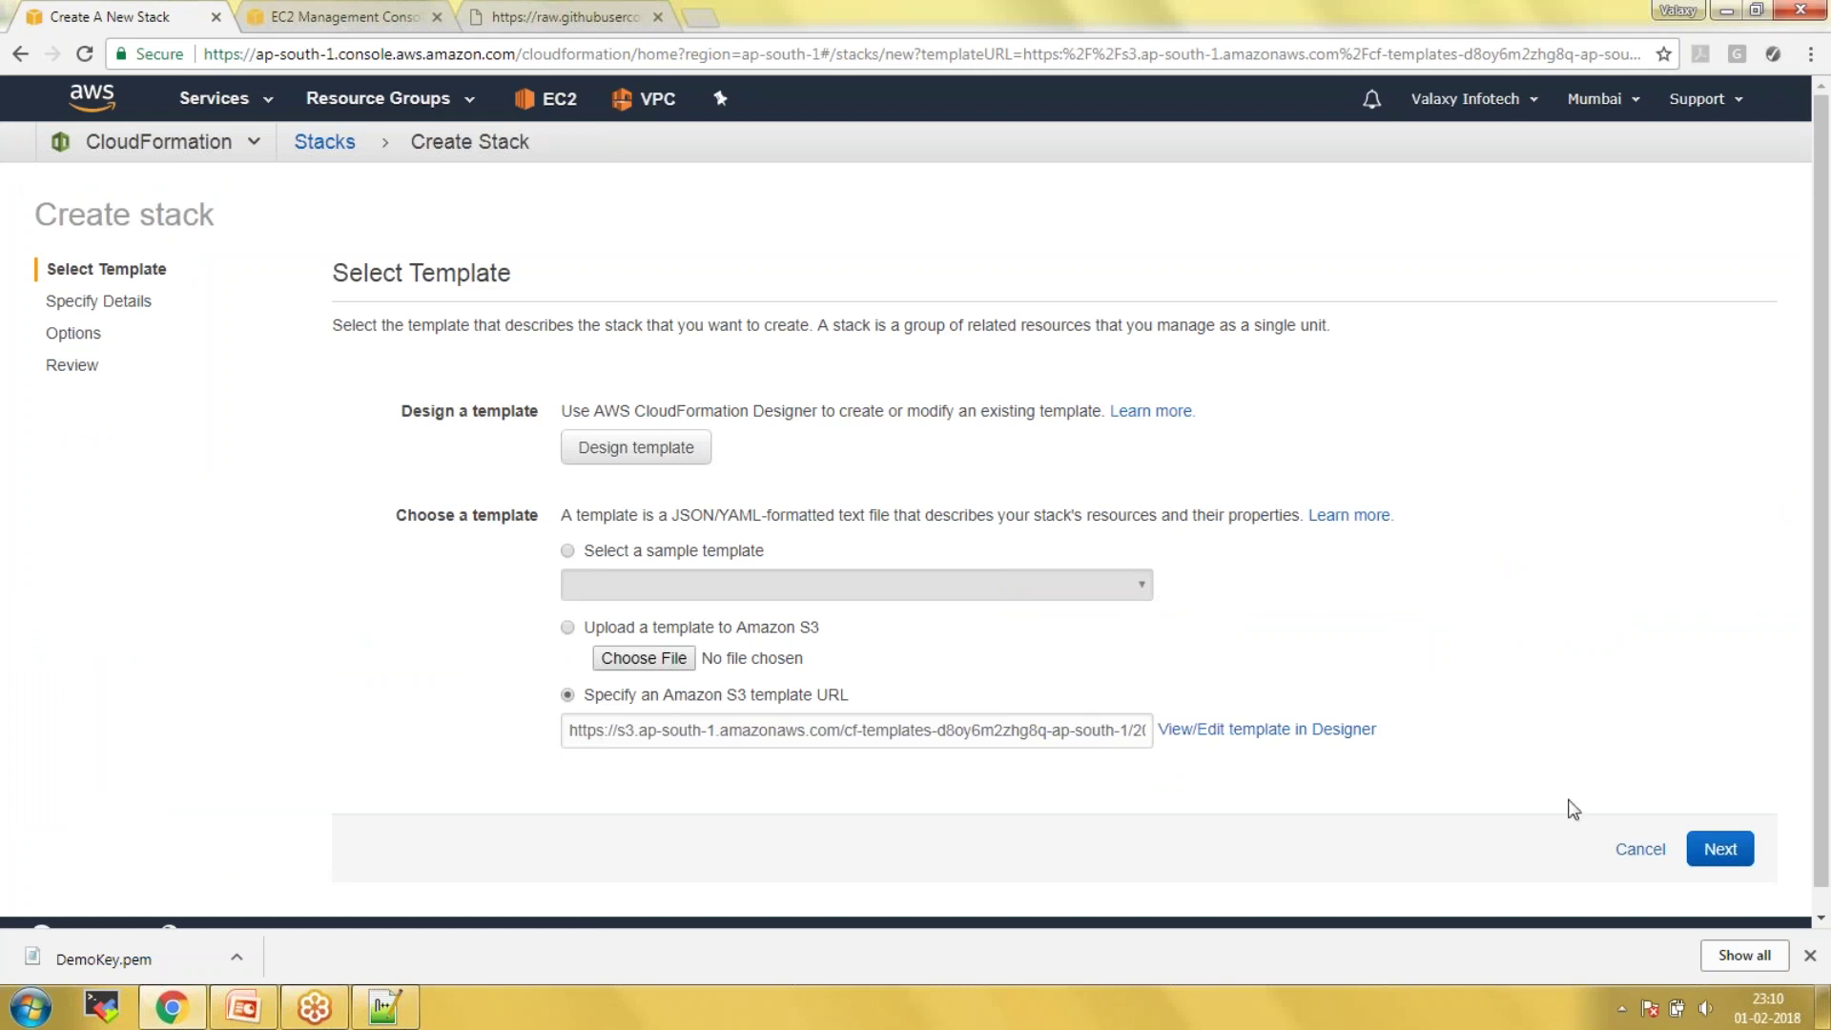
- Name the stack Demo-Stack2, keep the default options, and create it
click(1722, 851)
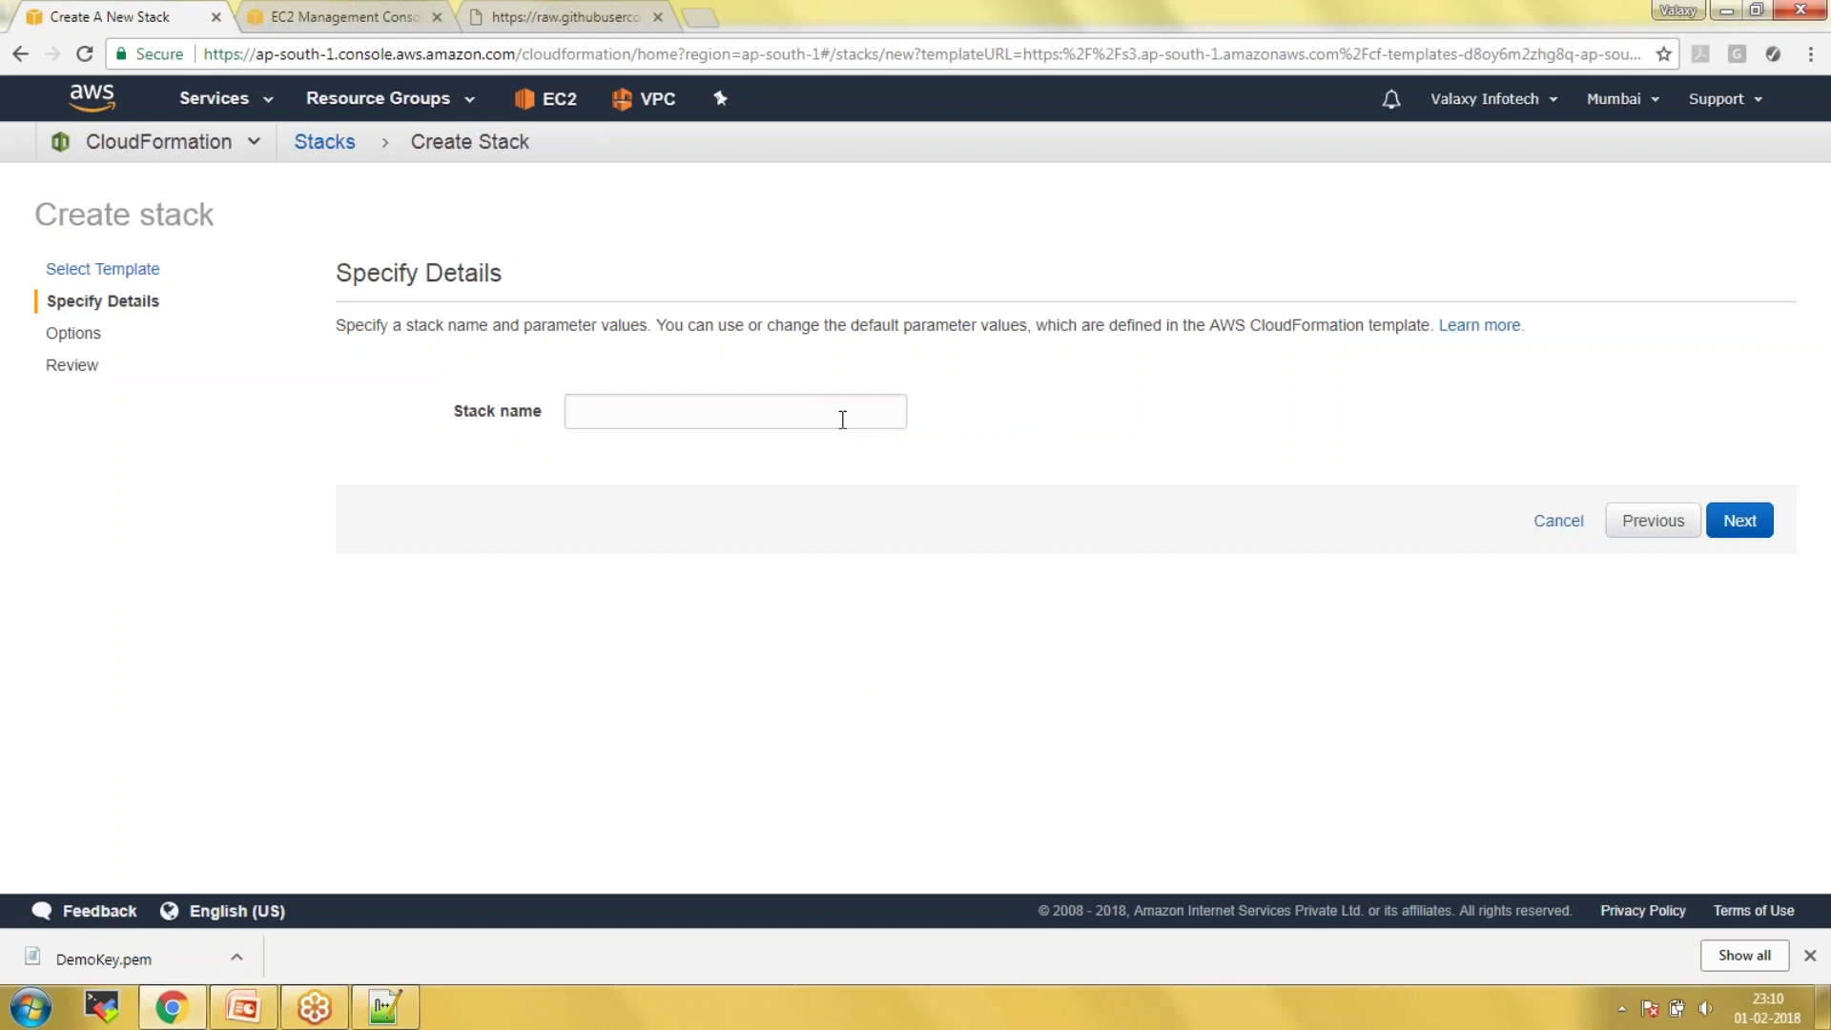
text(Demo)
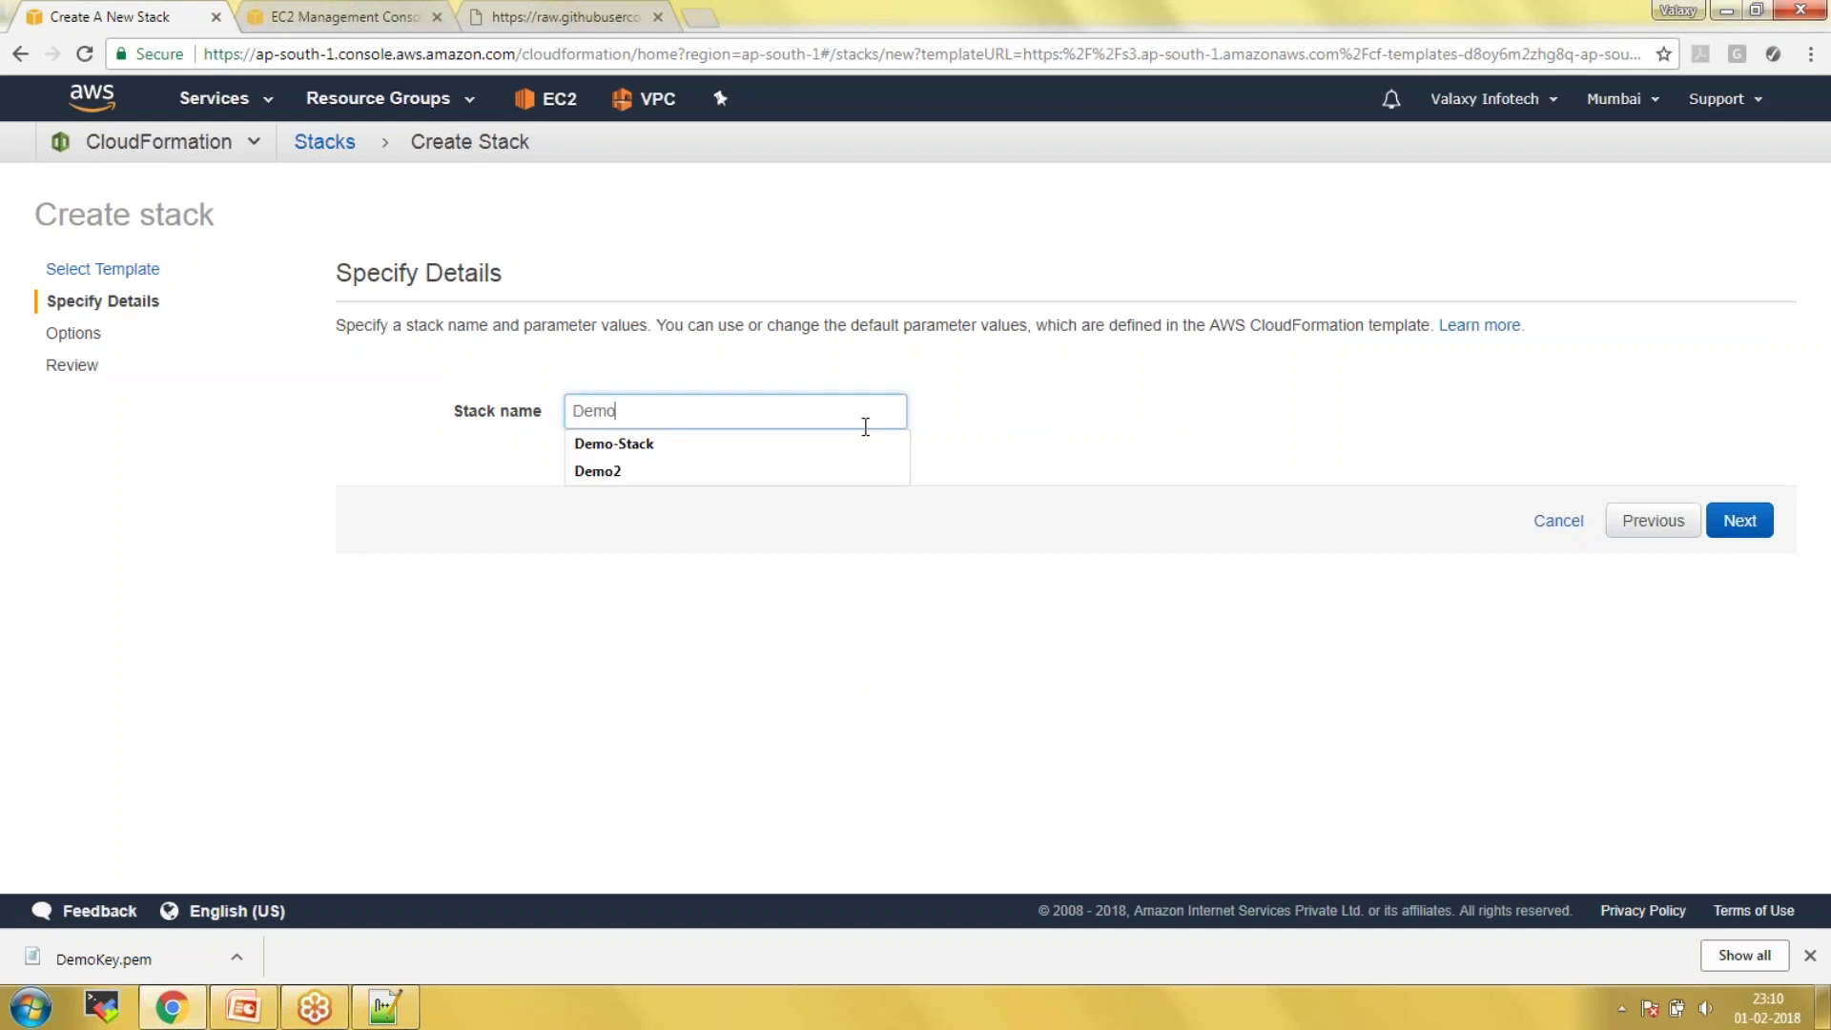
text(-Stack2)
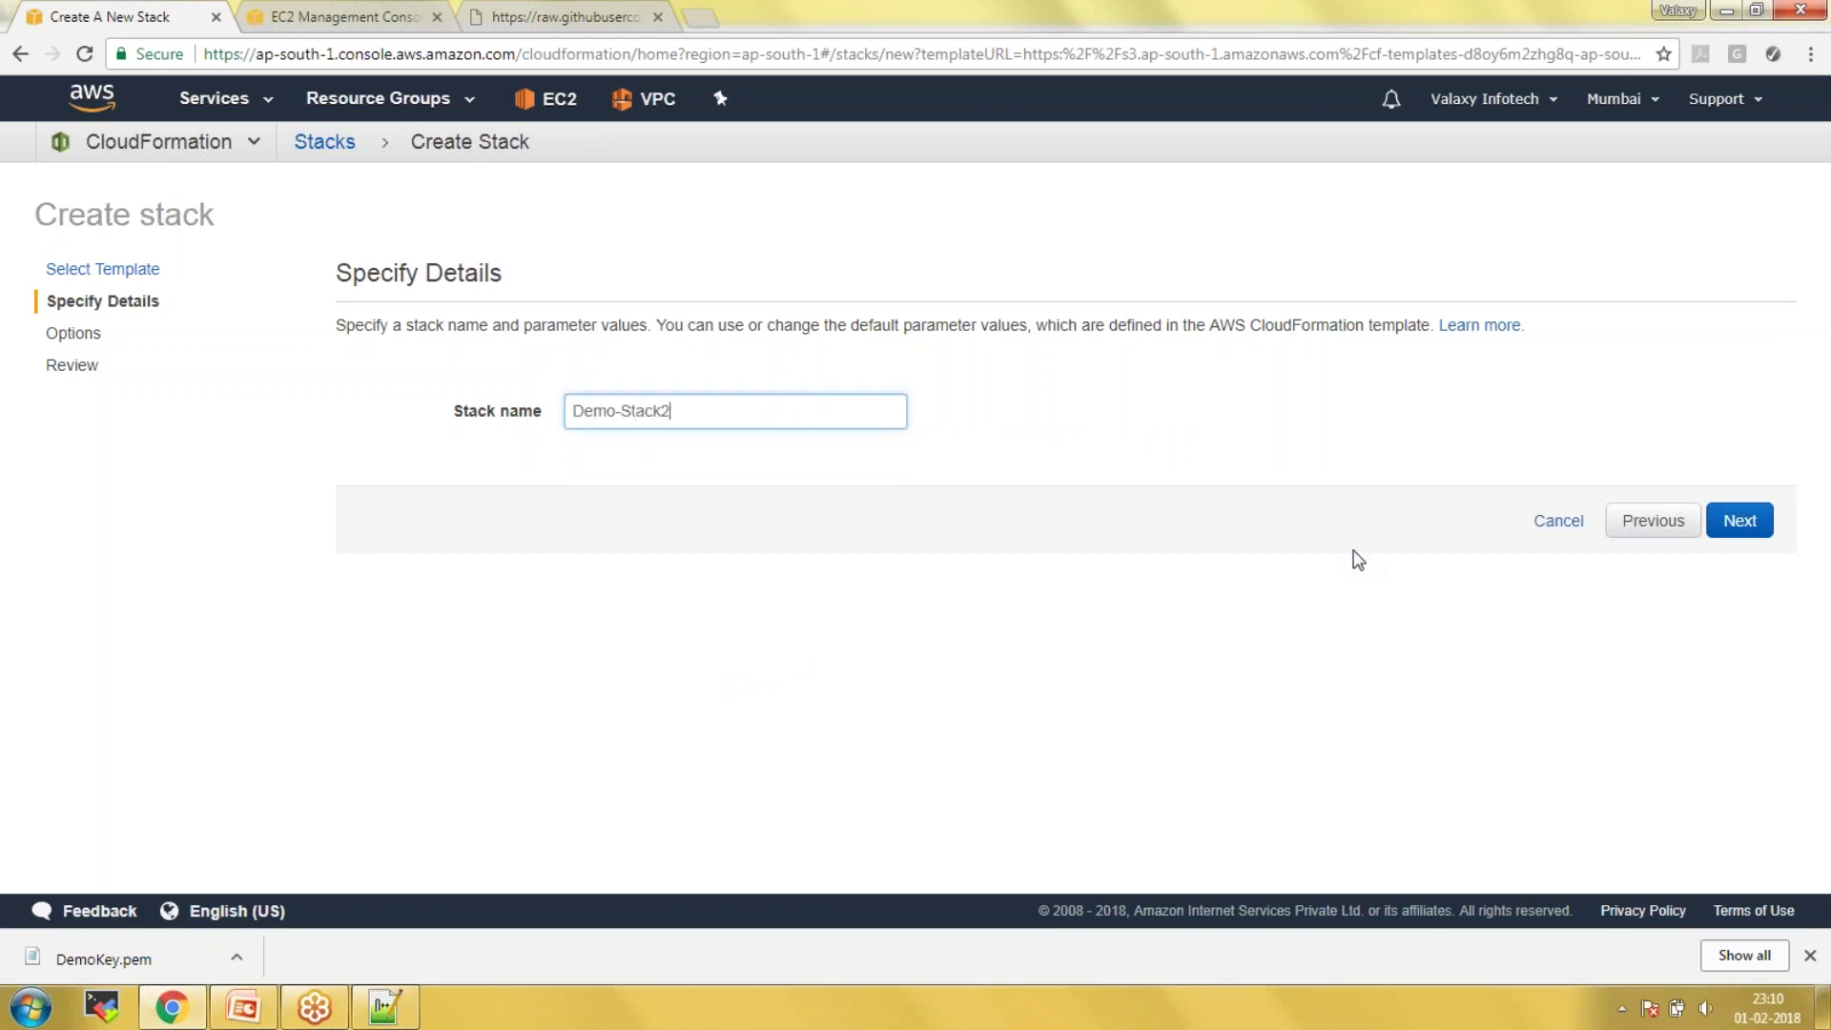
click(1739, 520)
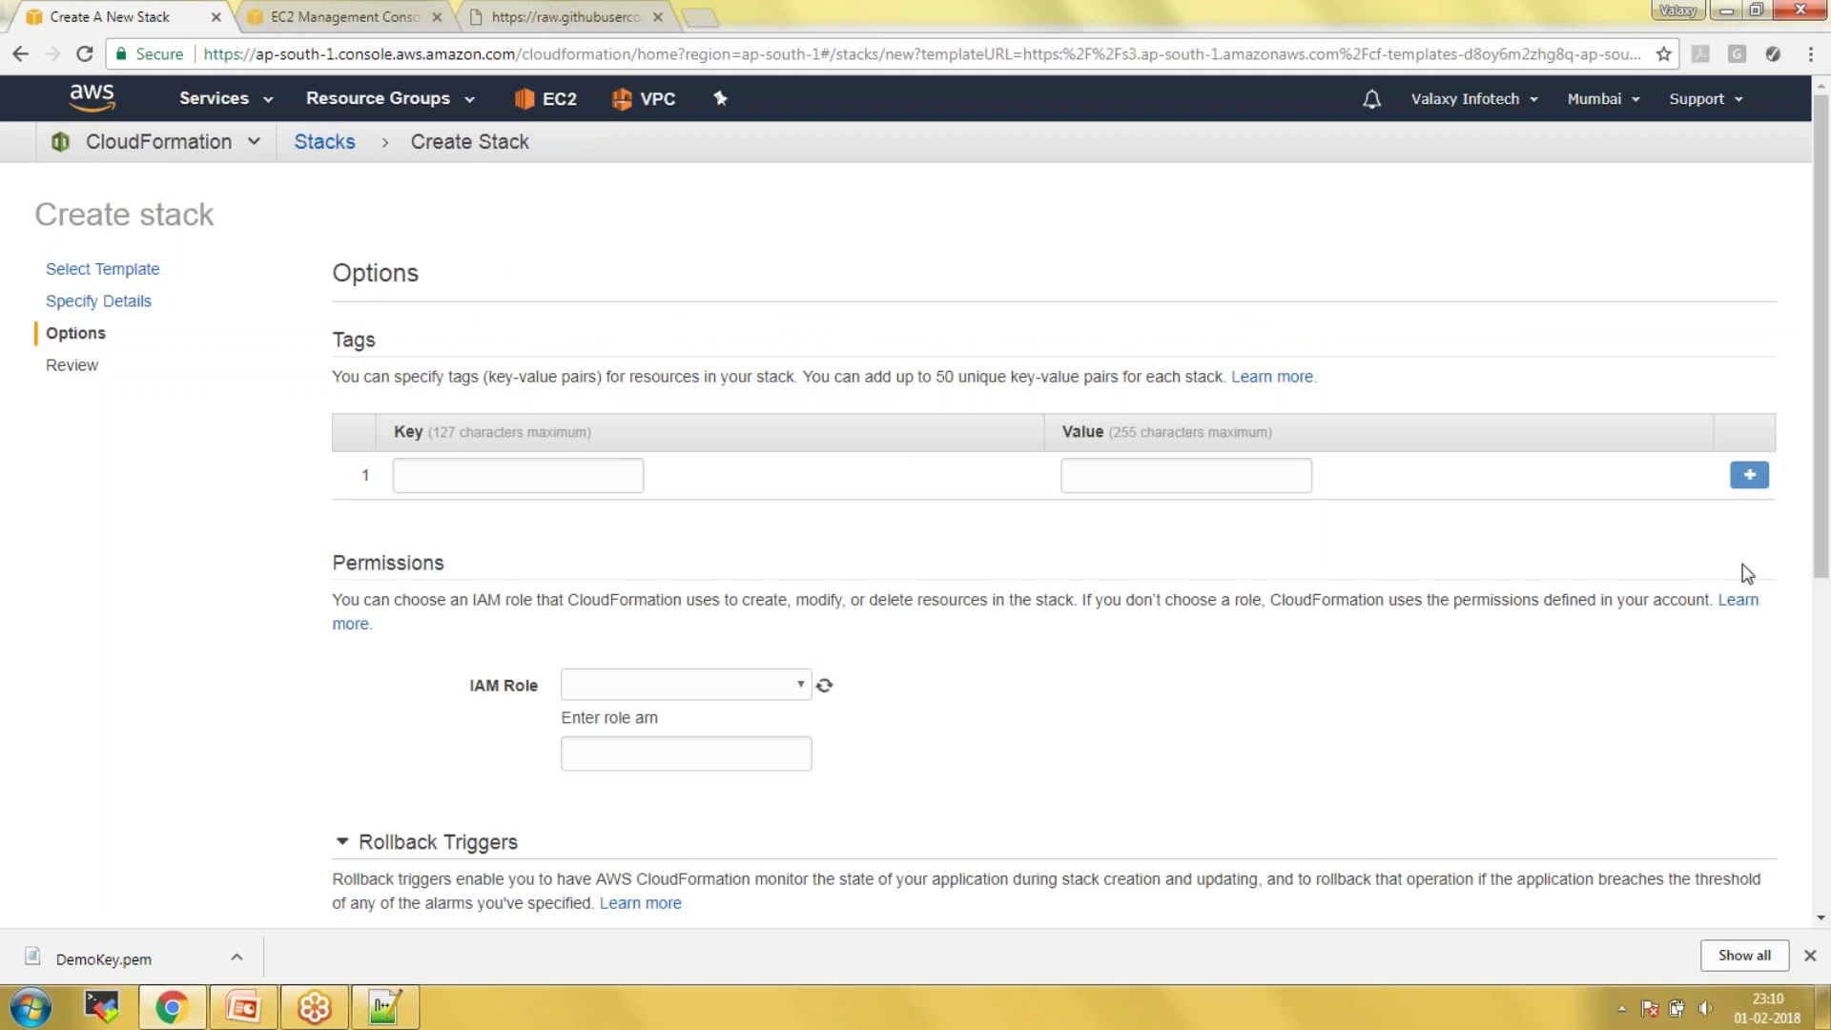
scroll(1753, 619, down, 3)
scroll(1661, 780, down, 1)
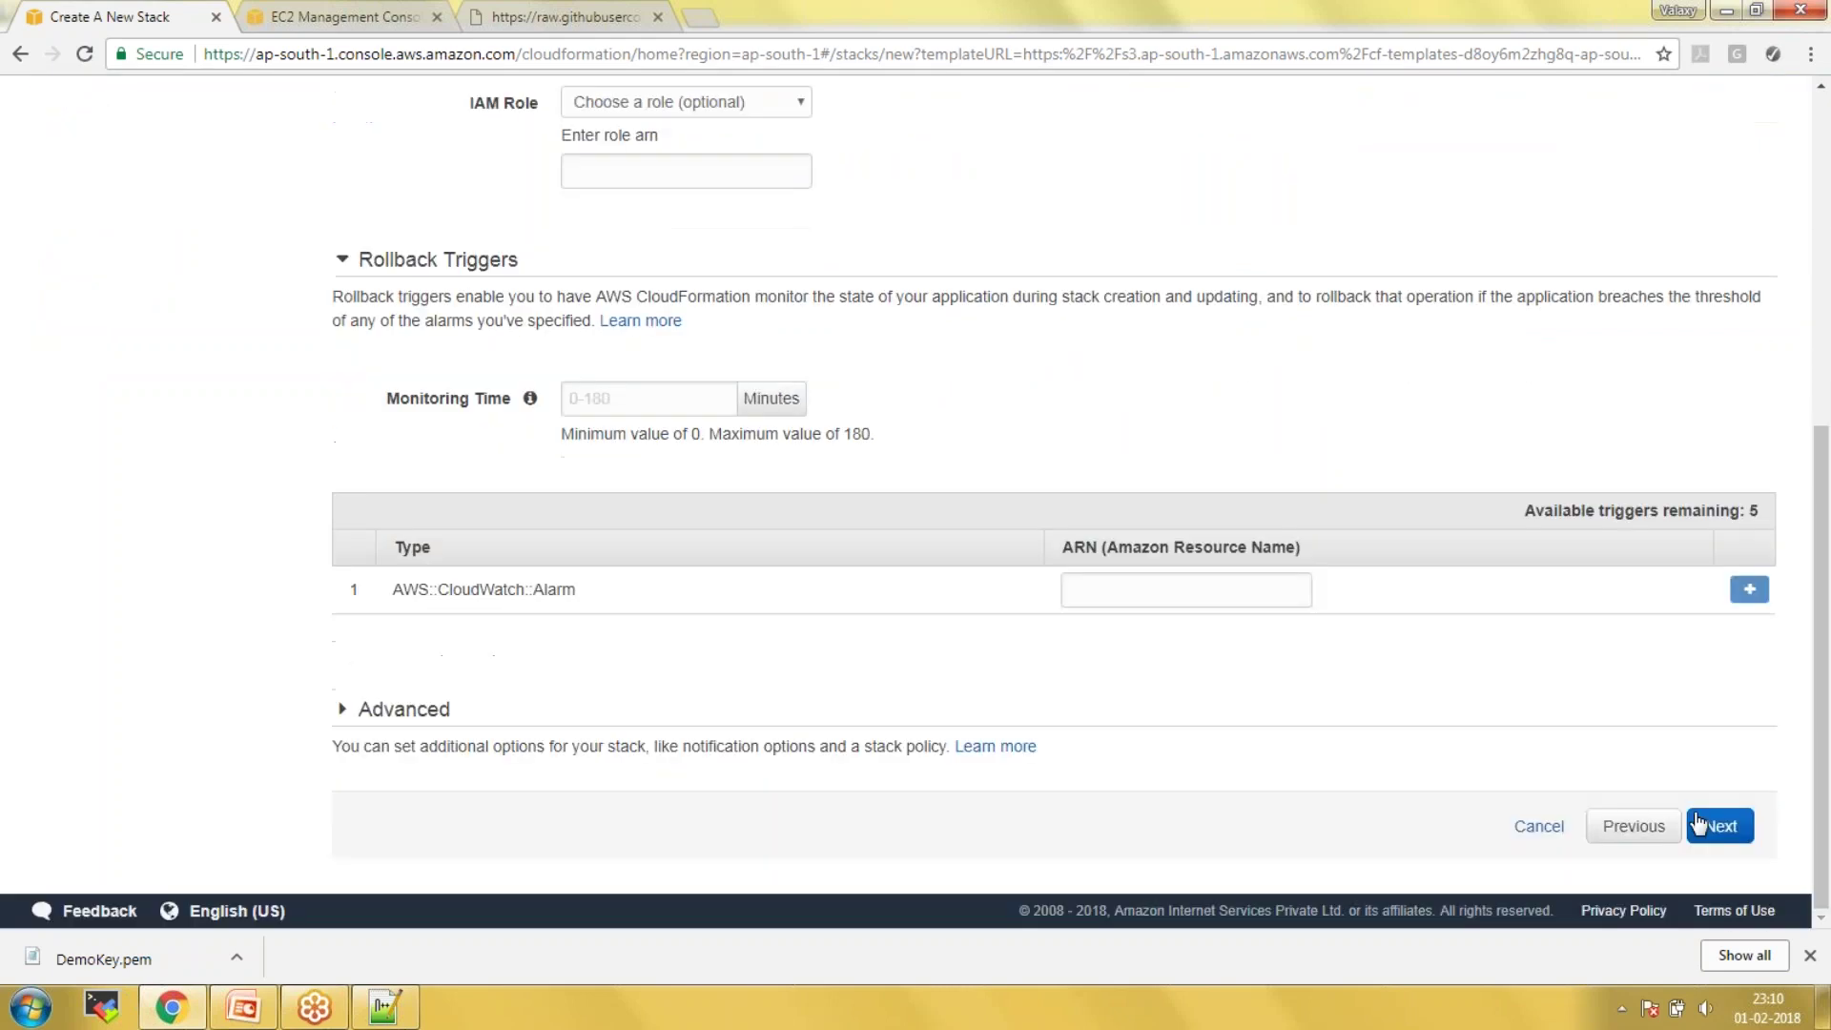
click(1718, 827)
click(1717, 830)
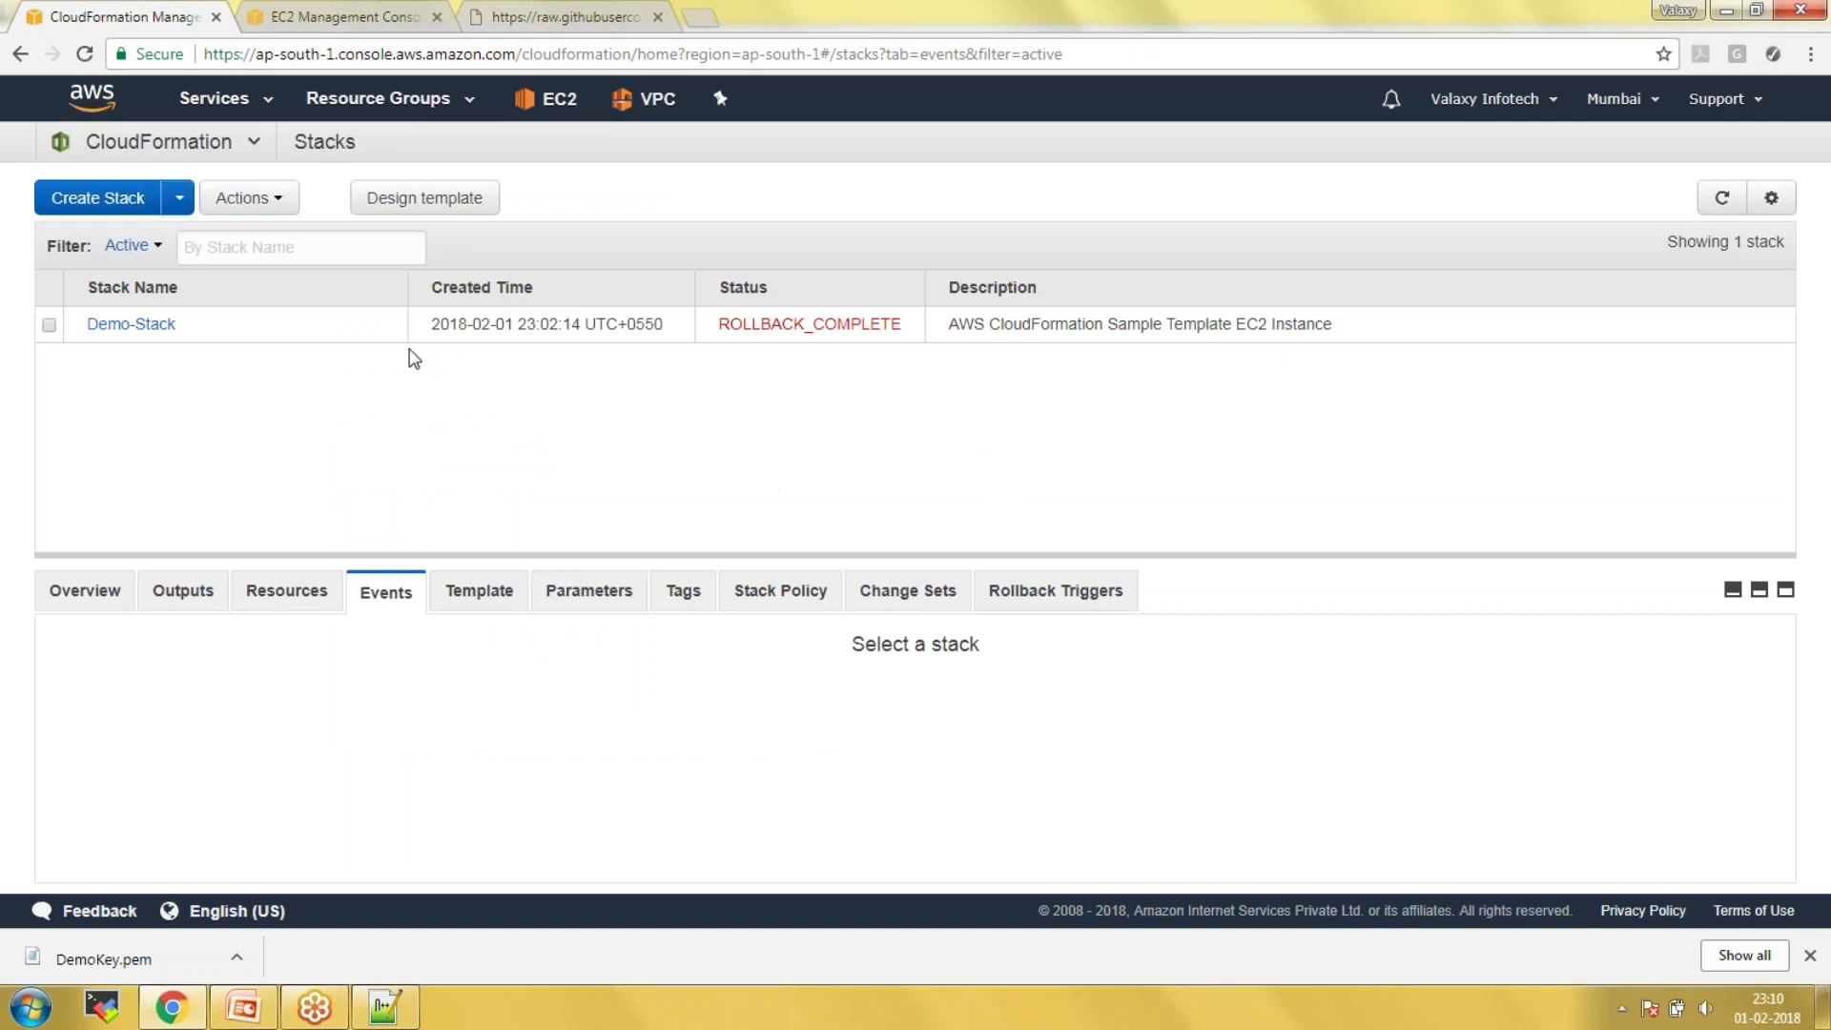
- Open Demo-Stack2's events showing image ami-41e0b93b does not exist, then return to the template
click(1721, 198)
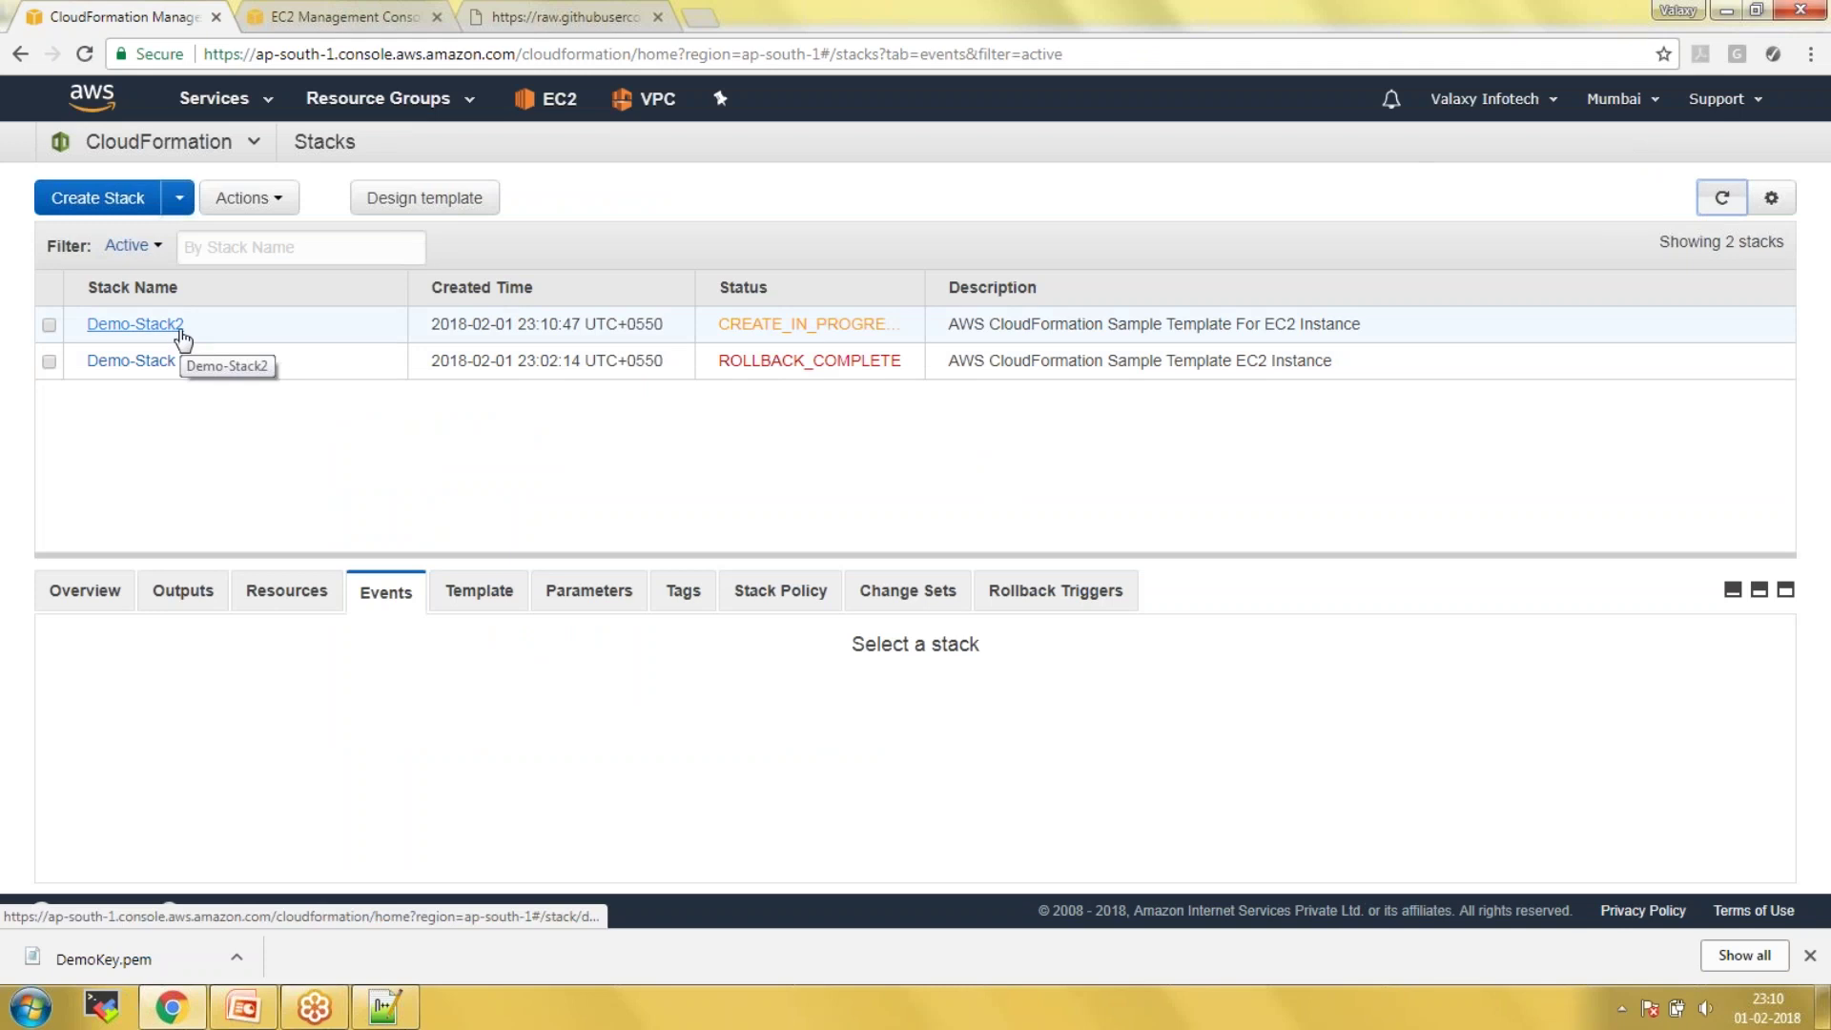
click(1718, 200)
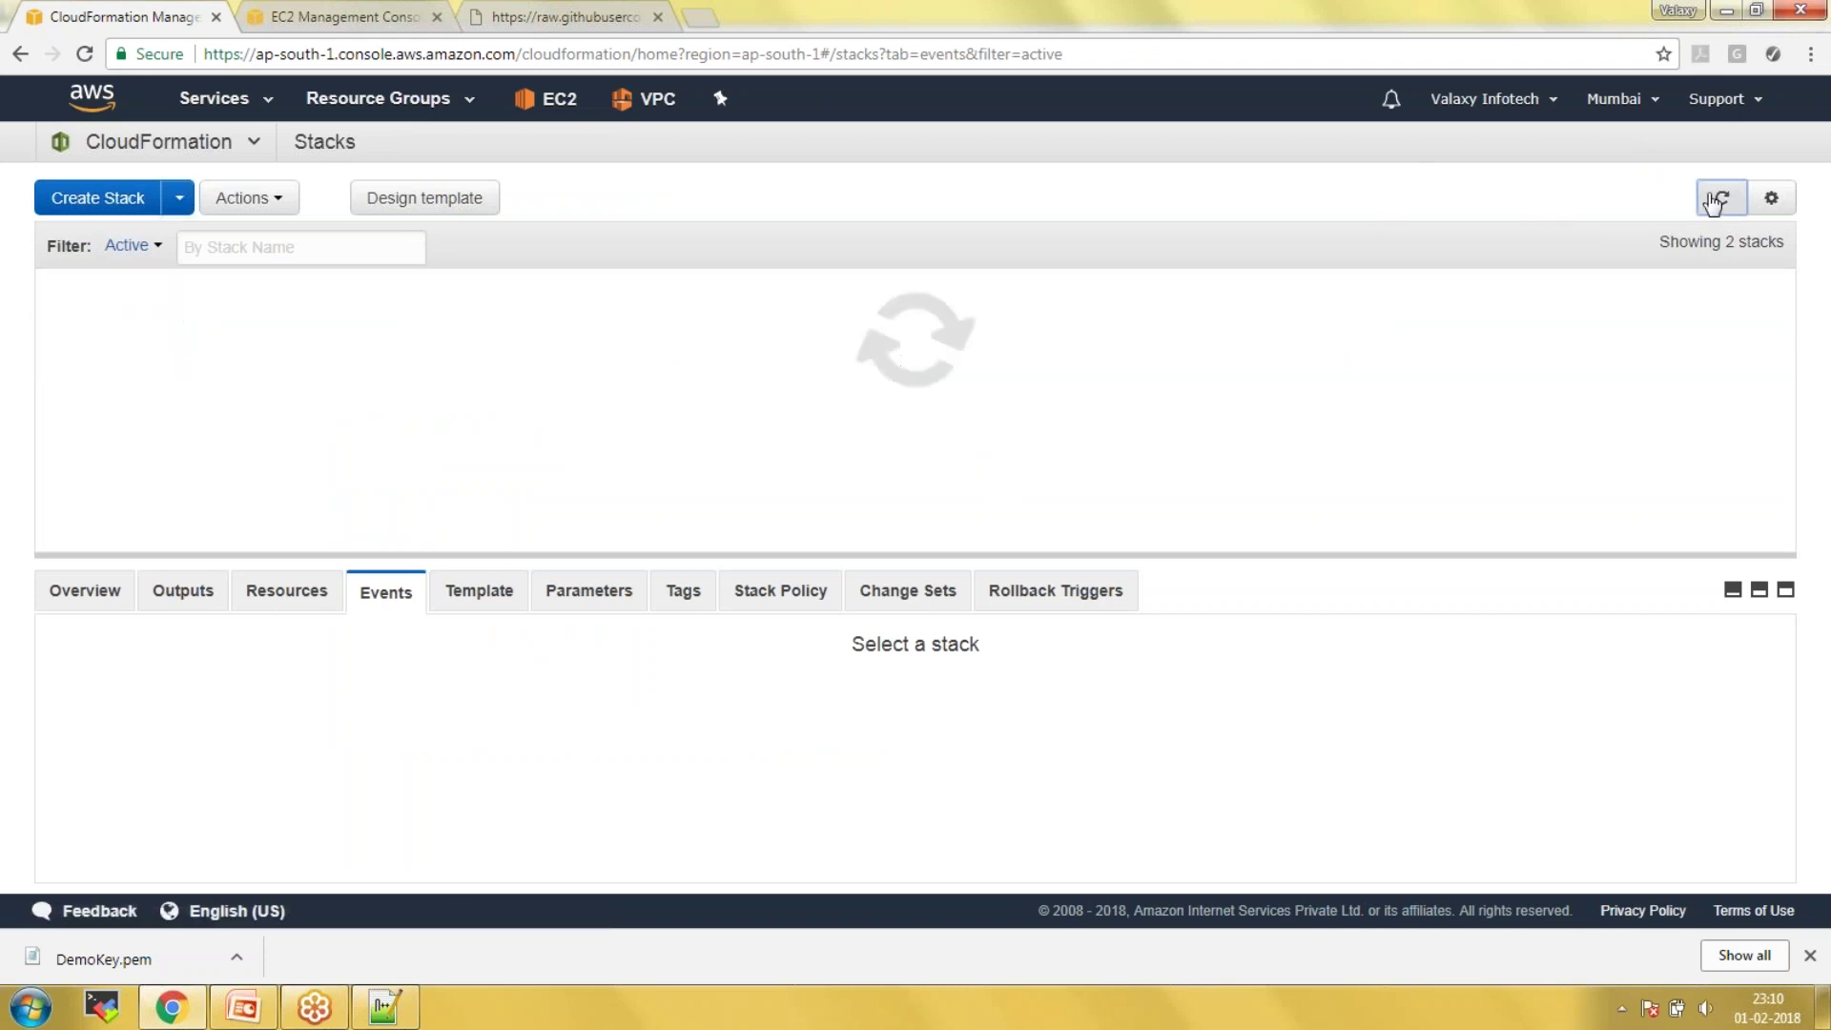
click(154, 328)
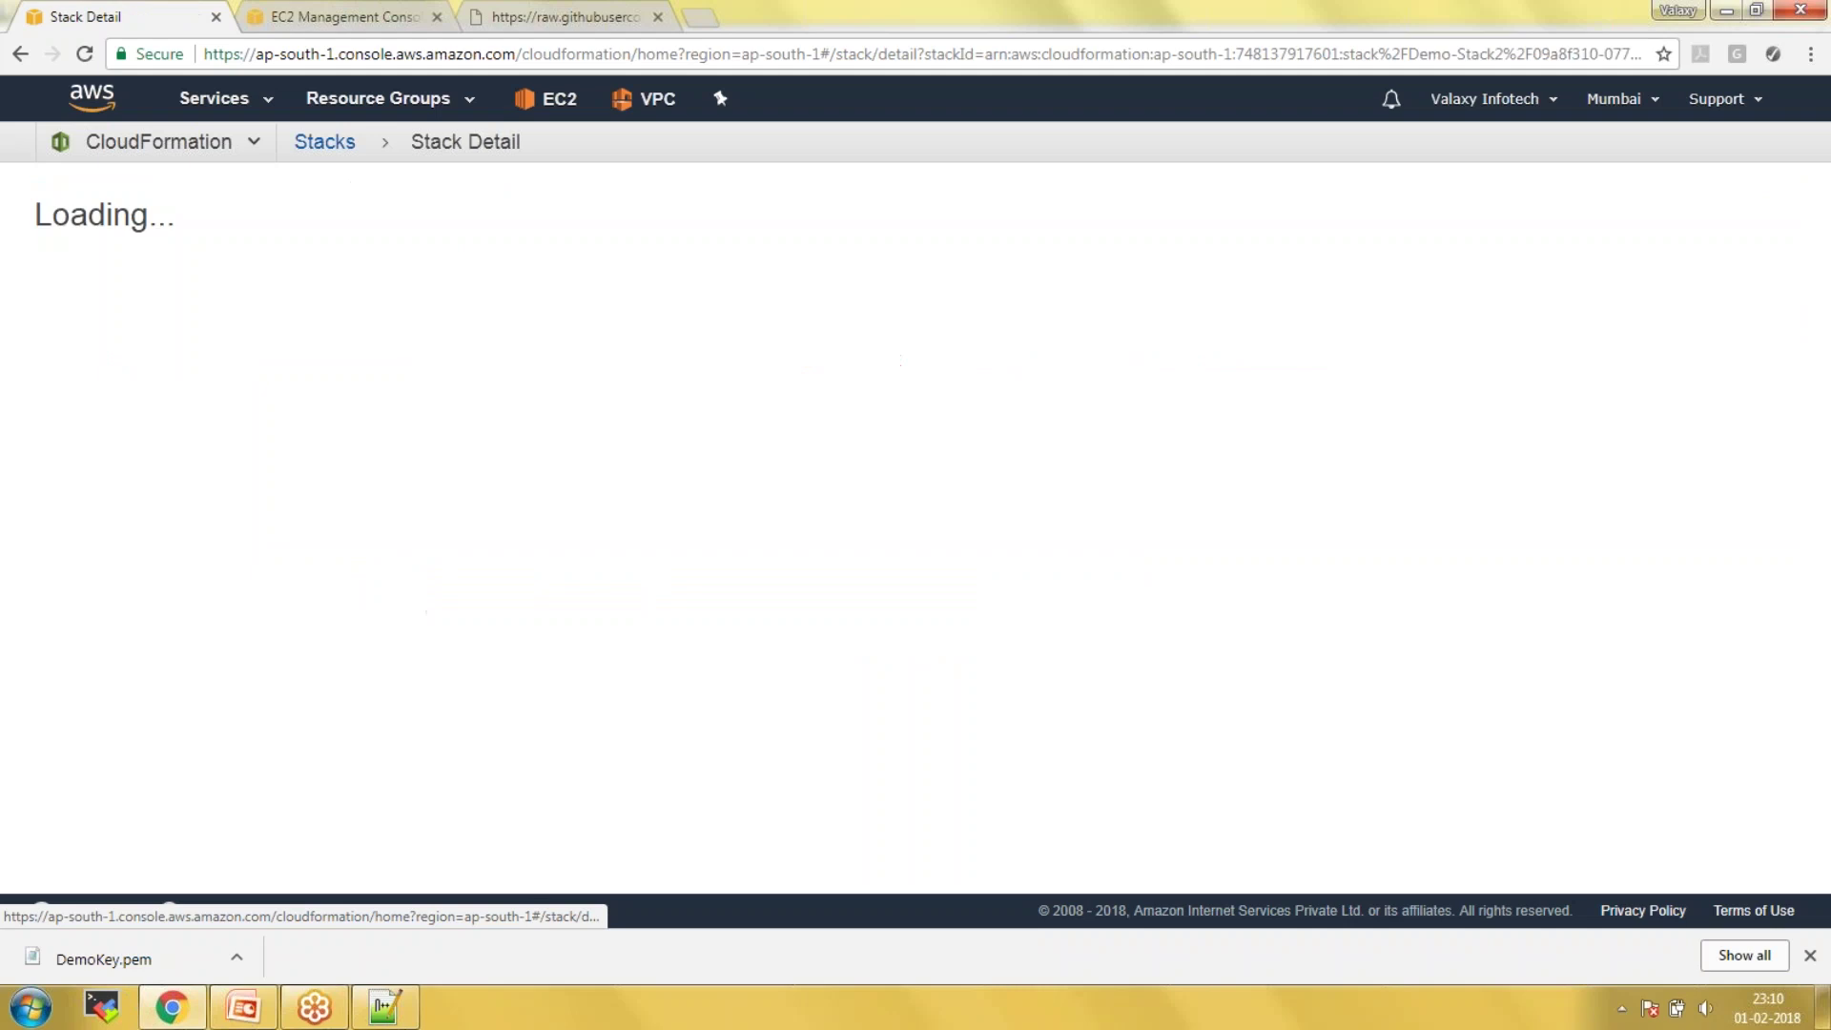
scroll(442, 473, down, 2)
scroll(384, 546, down, 2)
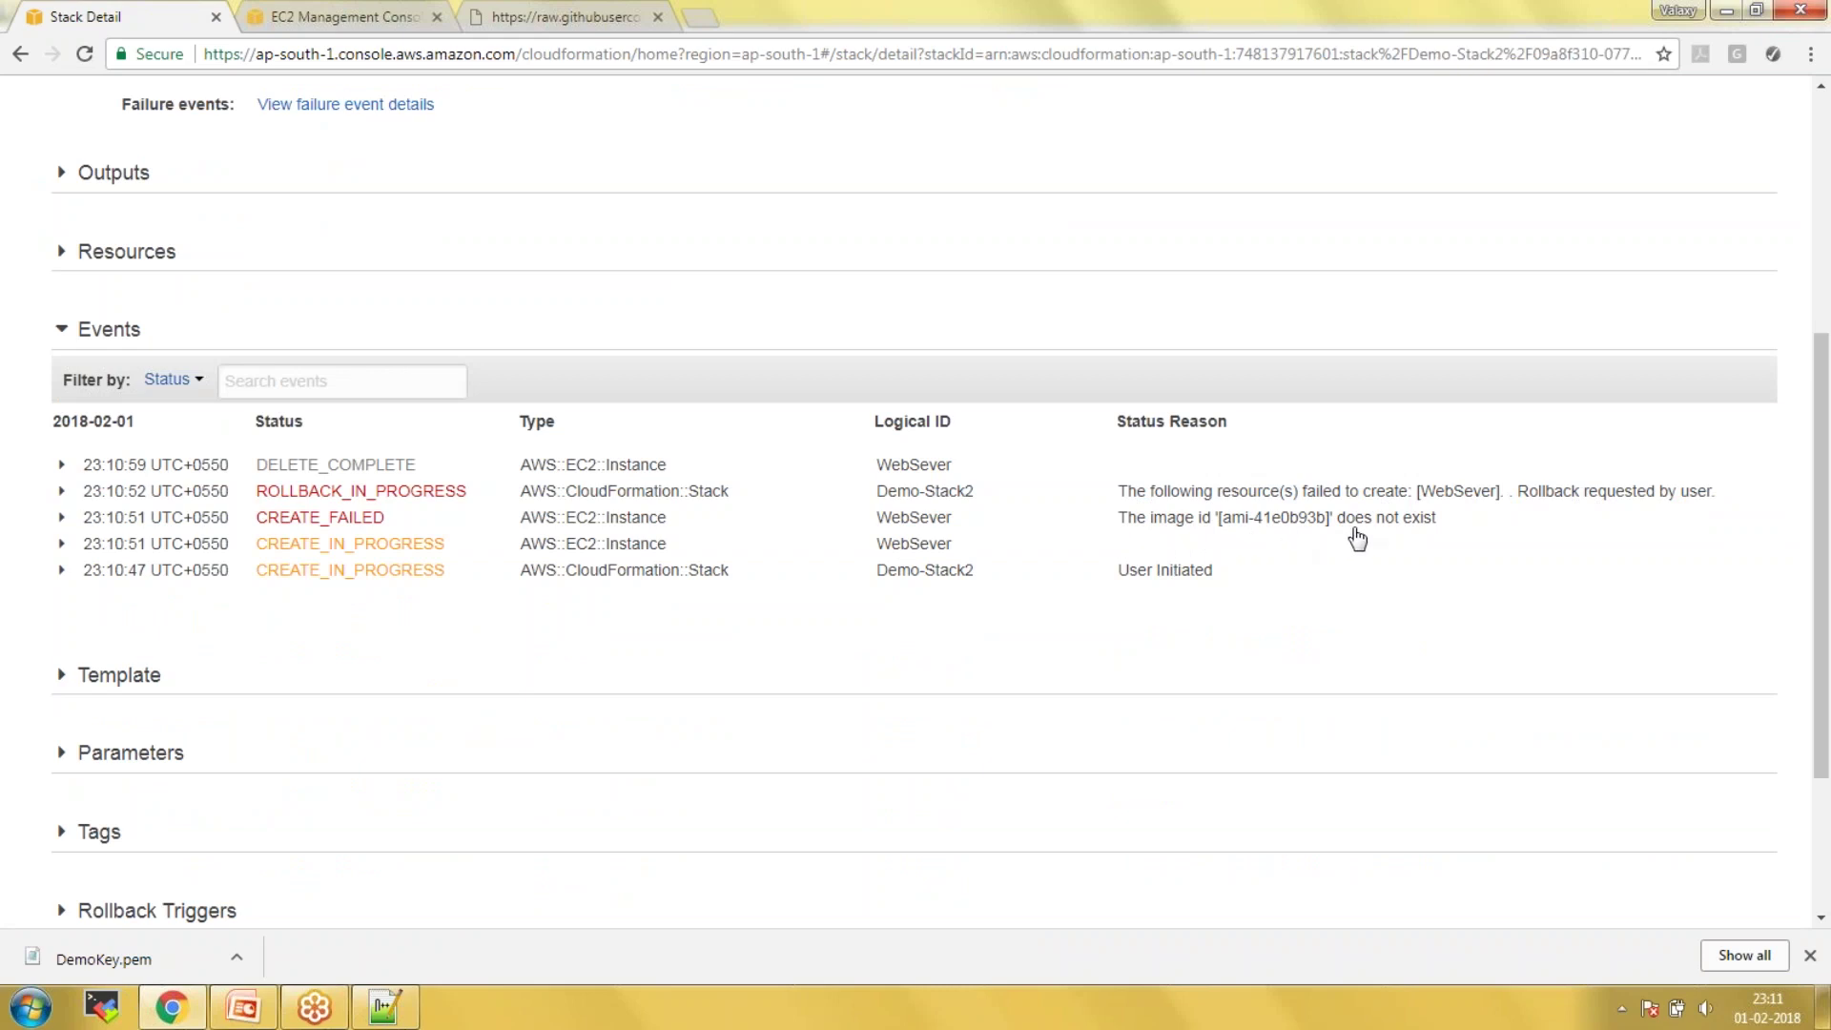
click(386, 1007)
click(330, 354)
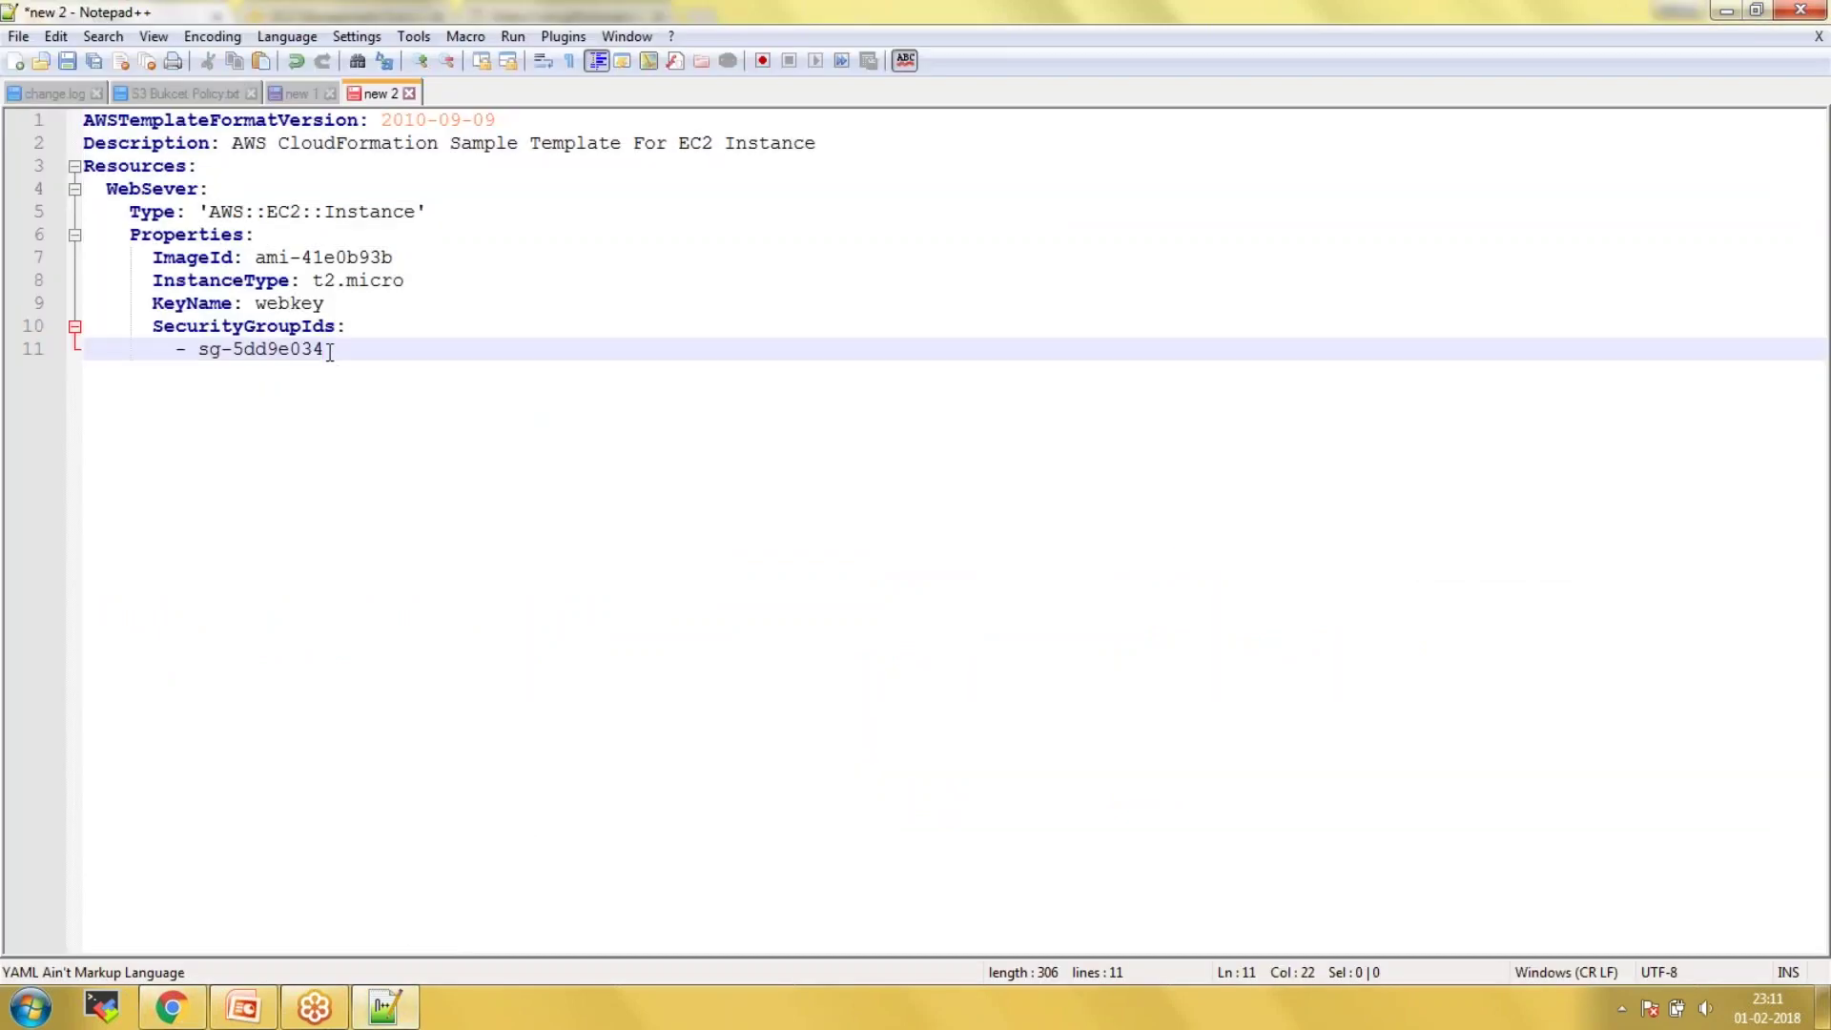
- Select the old image ID ami-41e0b93b and browse AMIs in the EC2 Launch Instance wizard
drag(331, 352, 140, 326)
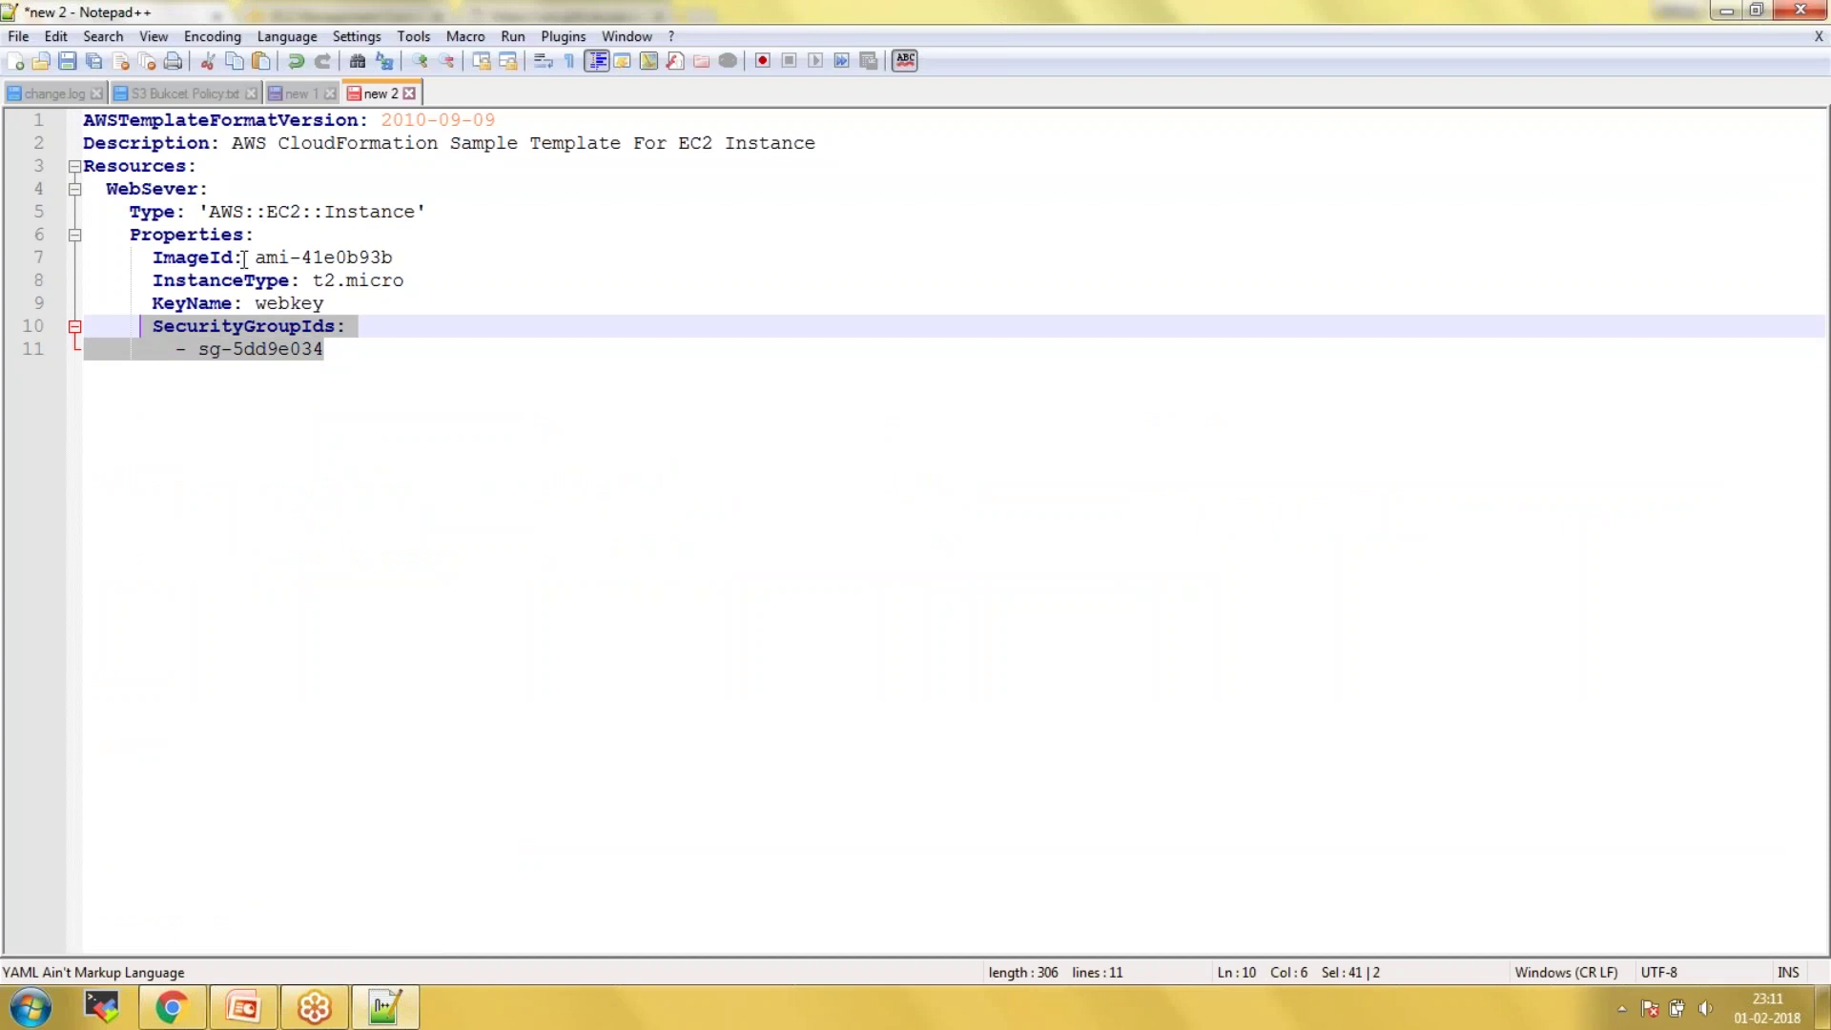
drag(253, 260, 392, 256)
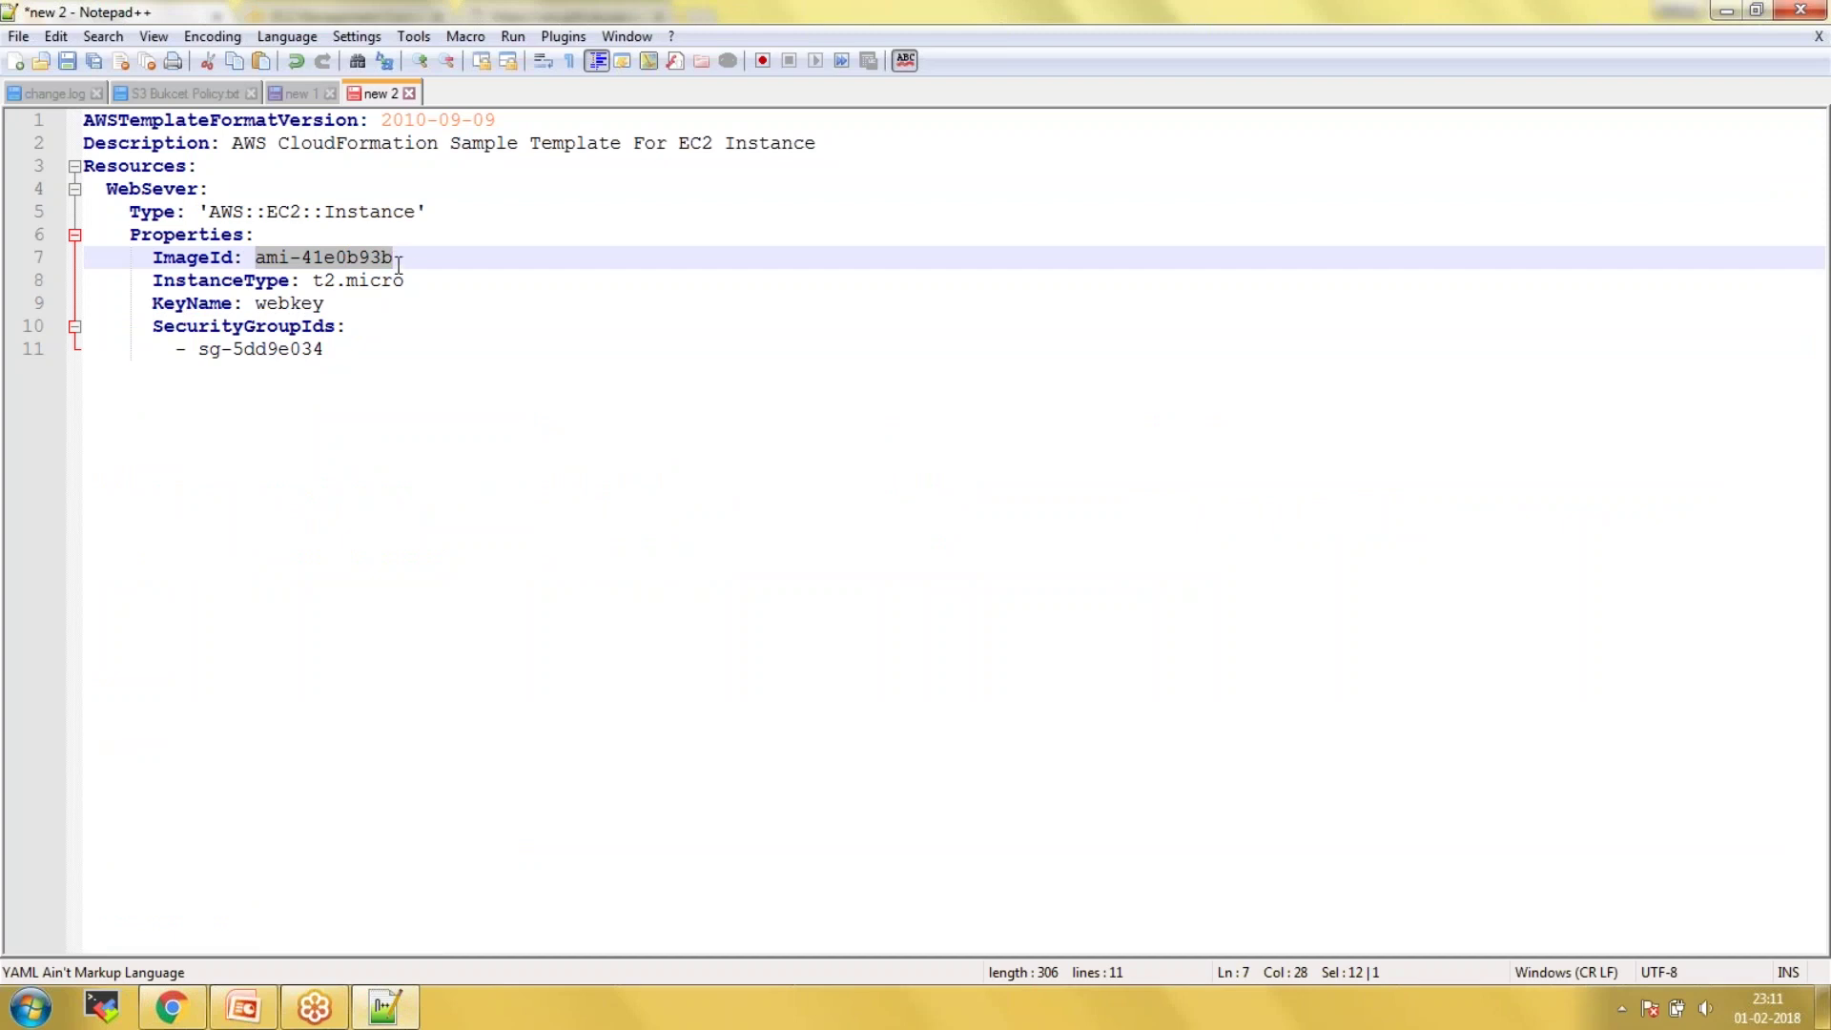
click(194, 1011)
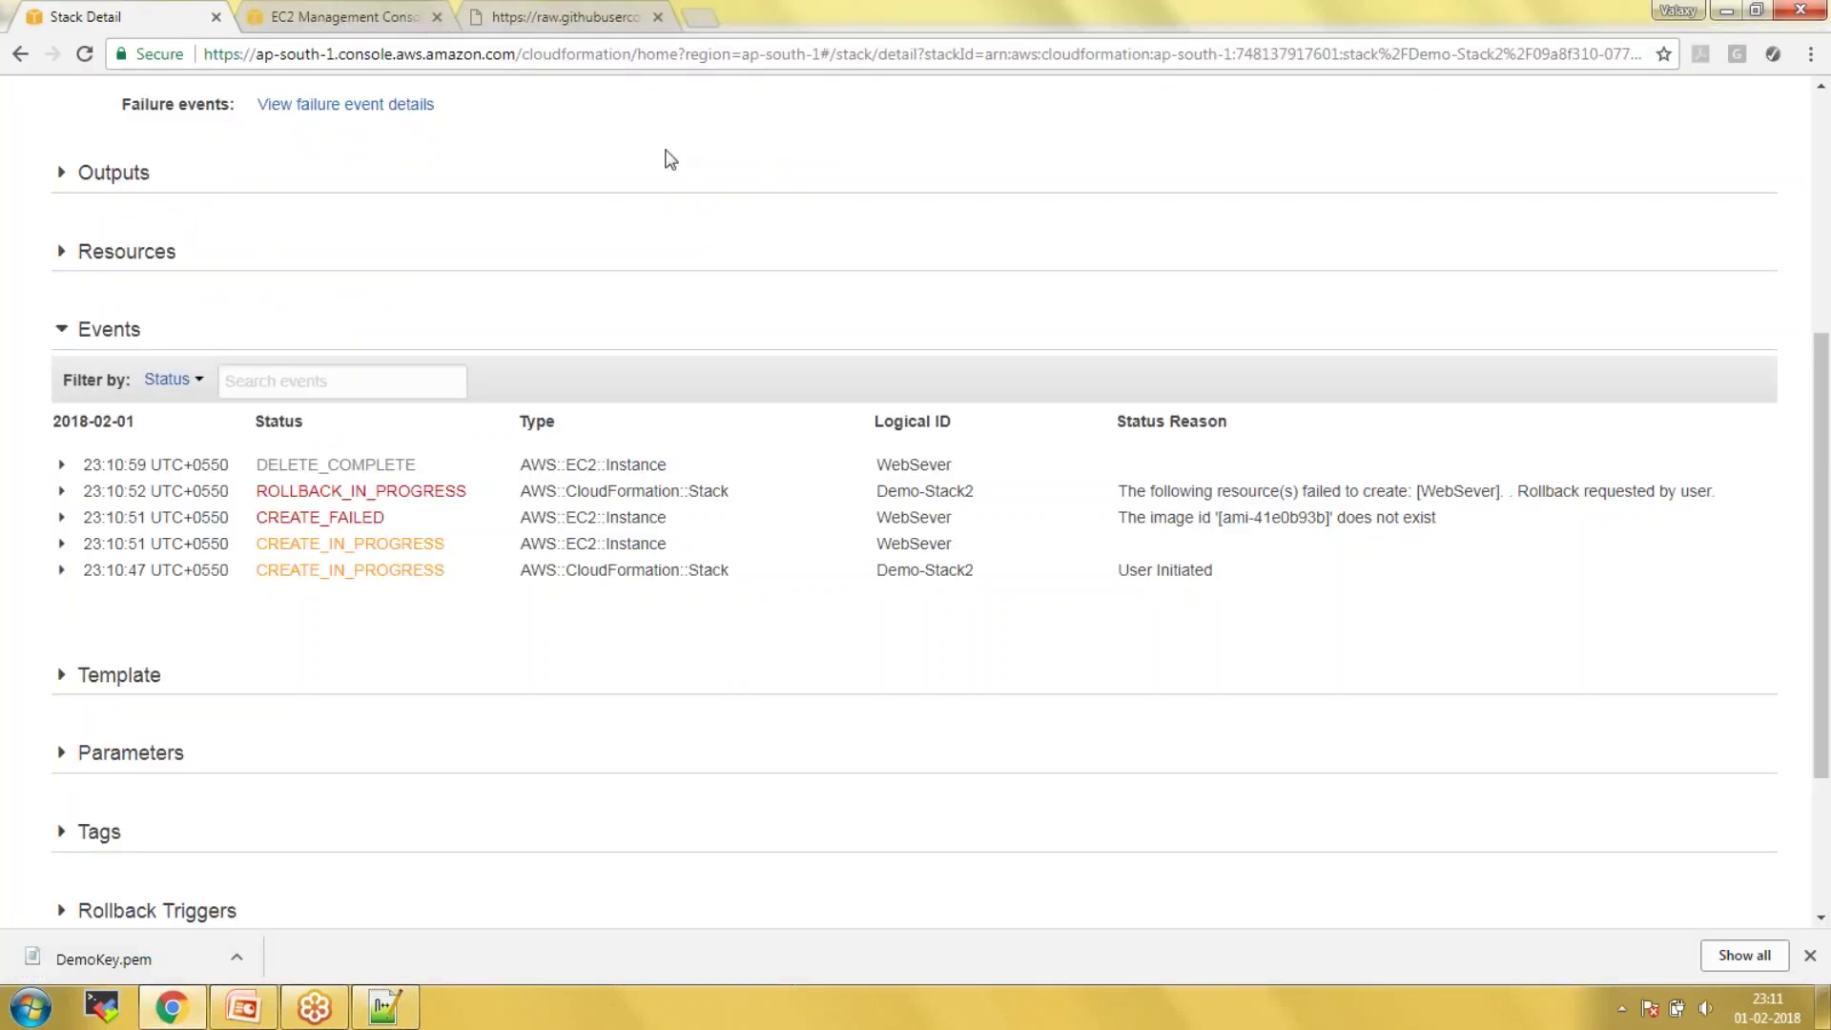
click(382, 21)
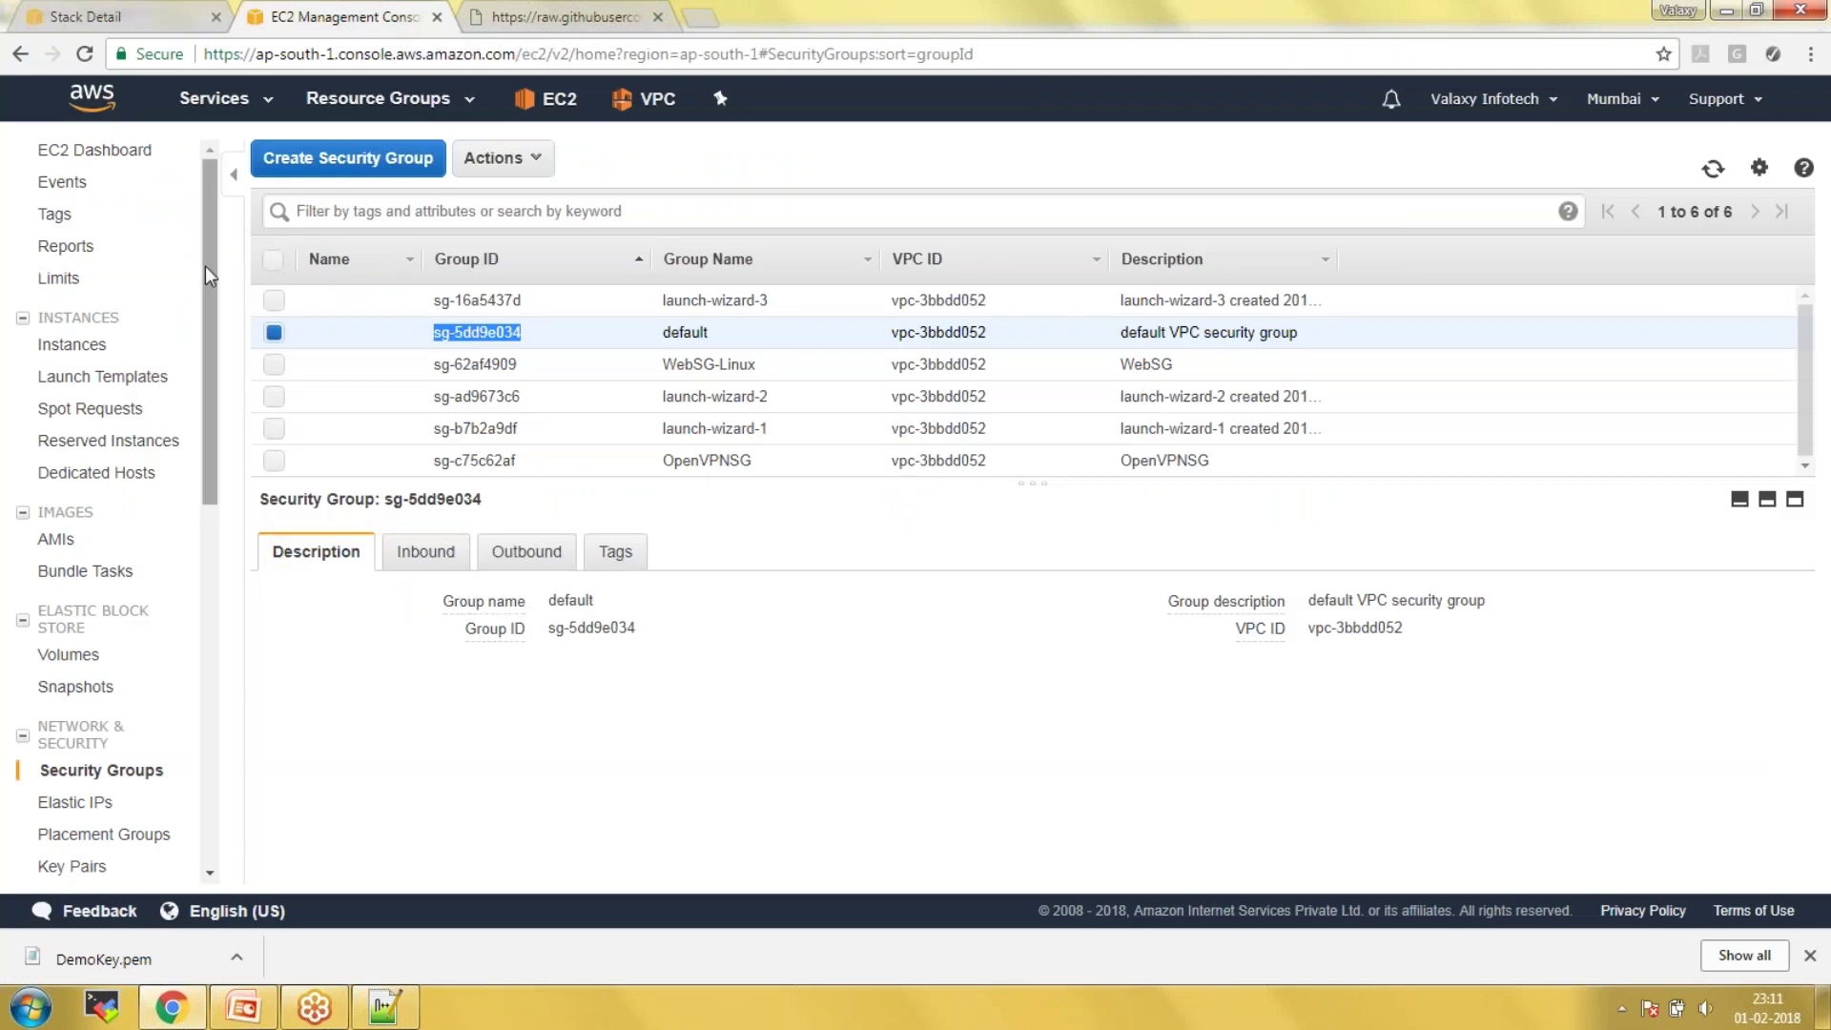
click(100, 346)
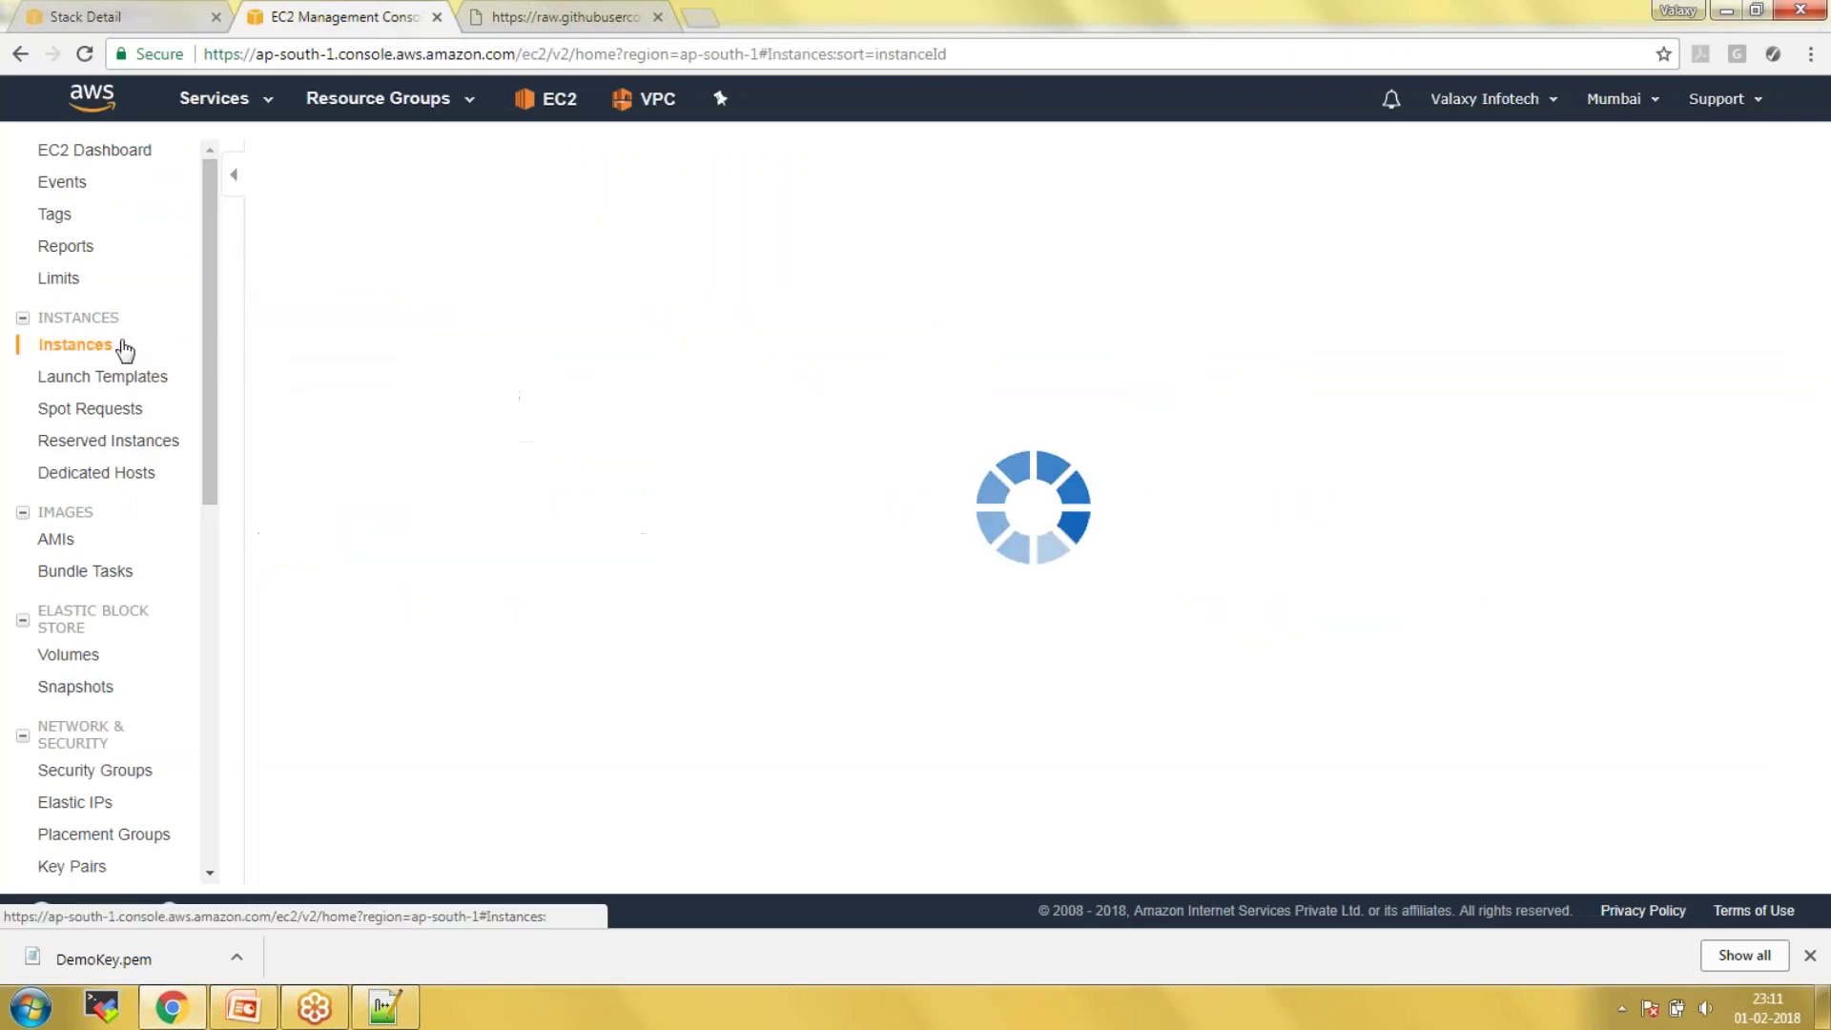
click(343, 168)
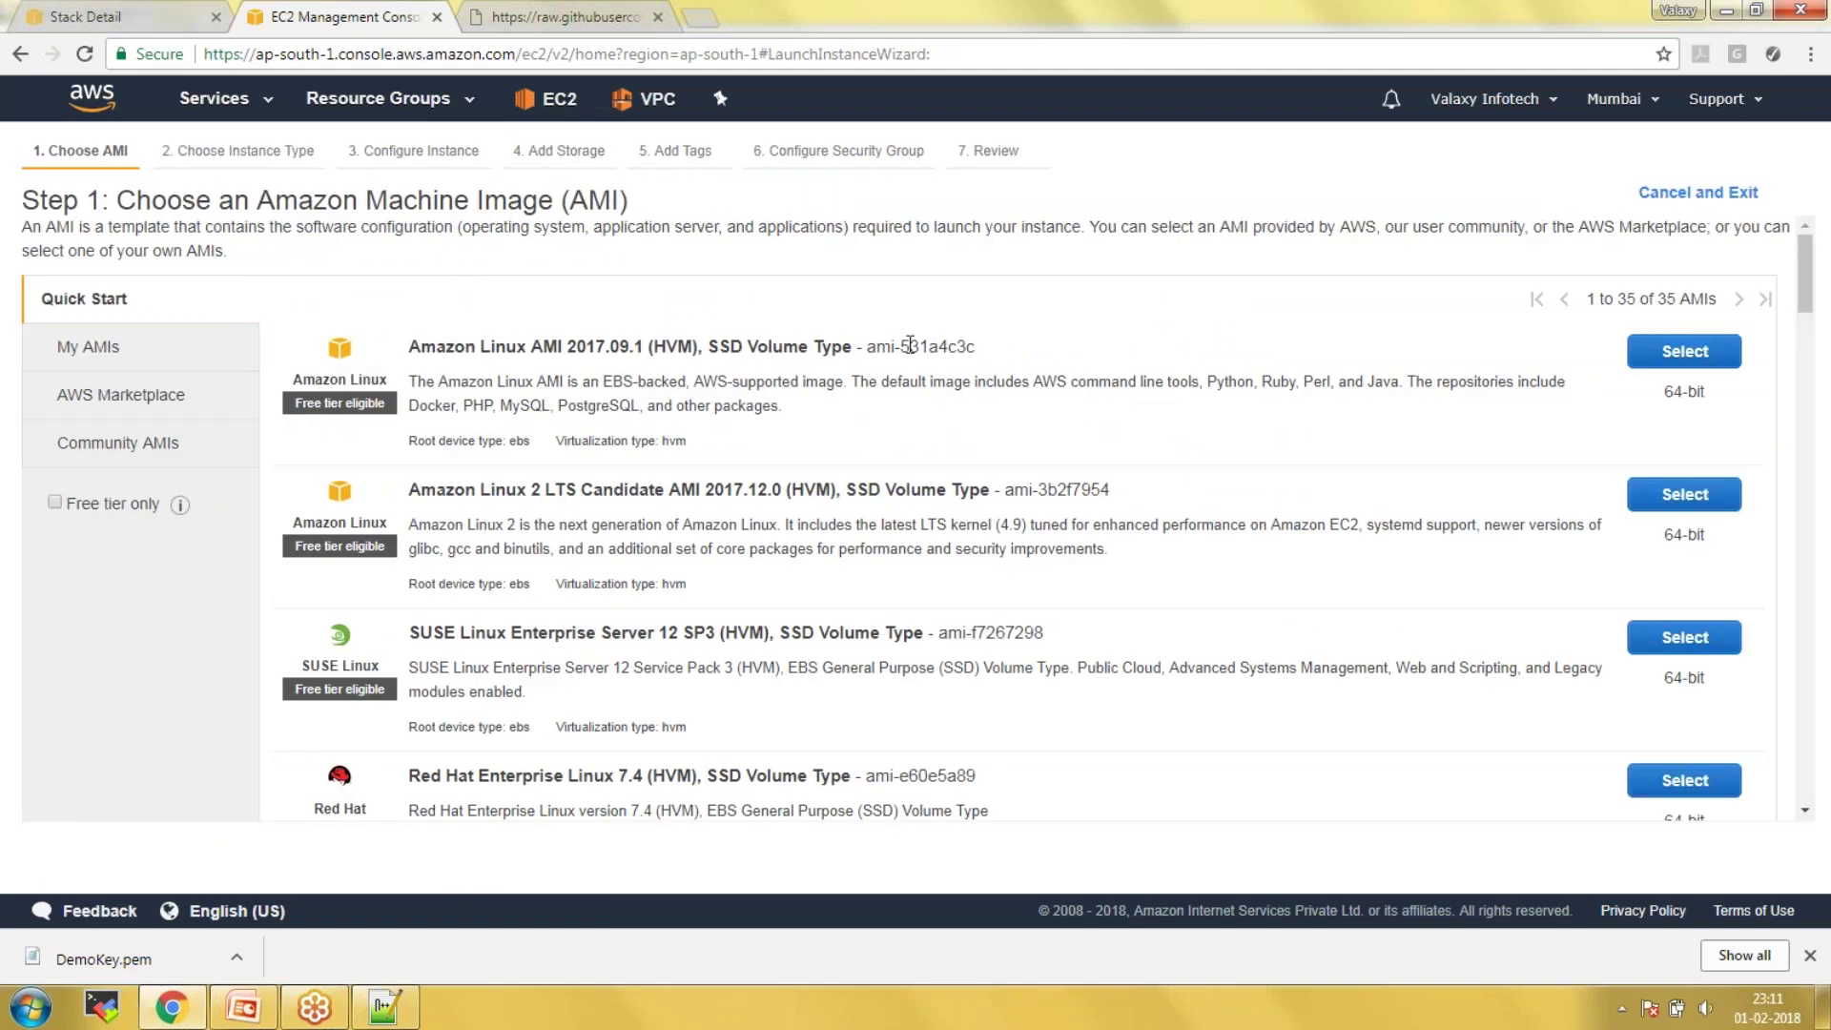
- Replace the template's ImageId with Red Hat Enterprise Linux 7.4 AMI ami-e60e5a89 and select everything
drag(875, 349, 978, 347)
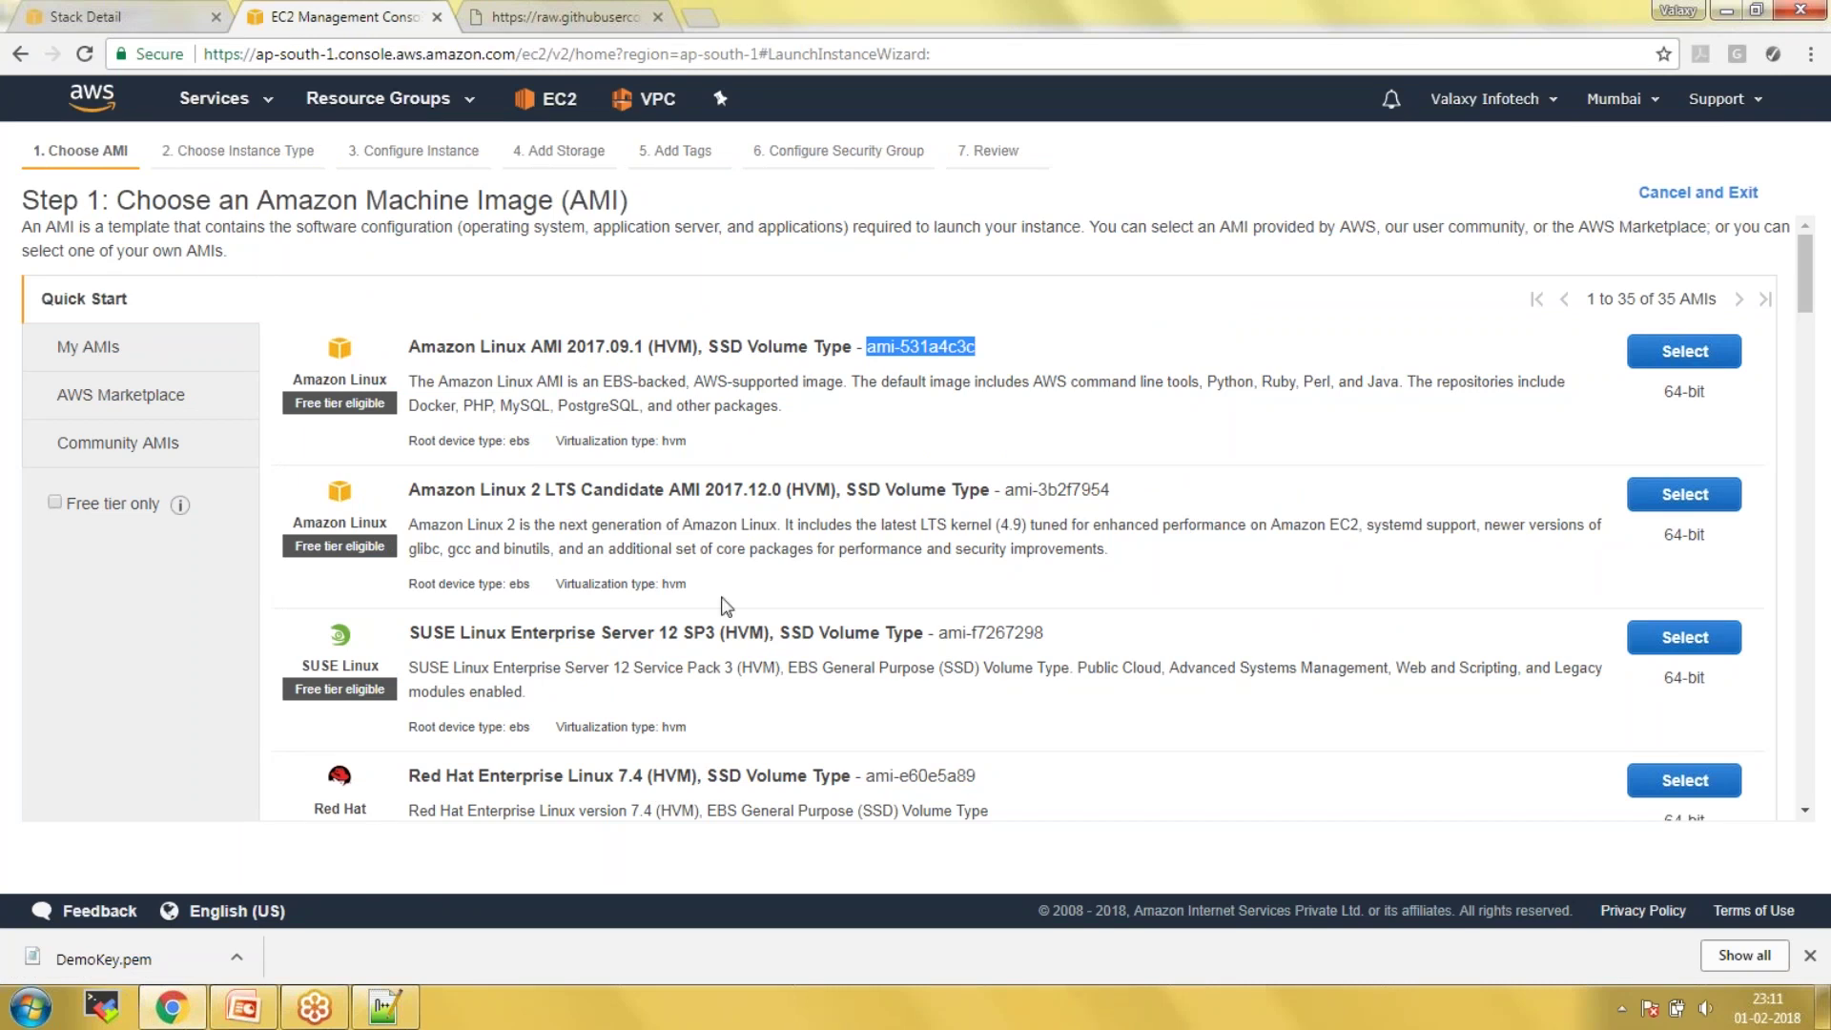
mouse_move(875, 775)
mouse_down()
mouse_move(921, 785)
mouse_move(1040, 734)
mouse_up()
scroll(920, 784, down, 1)
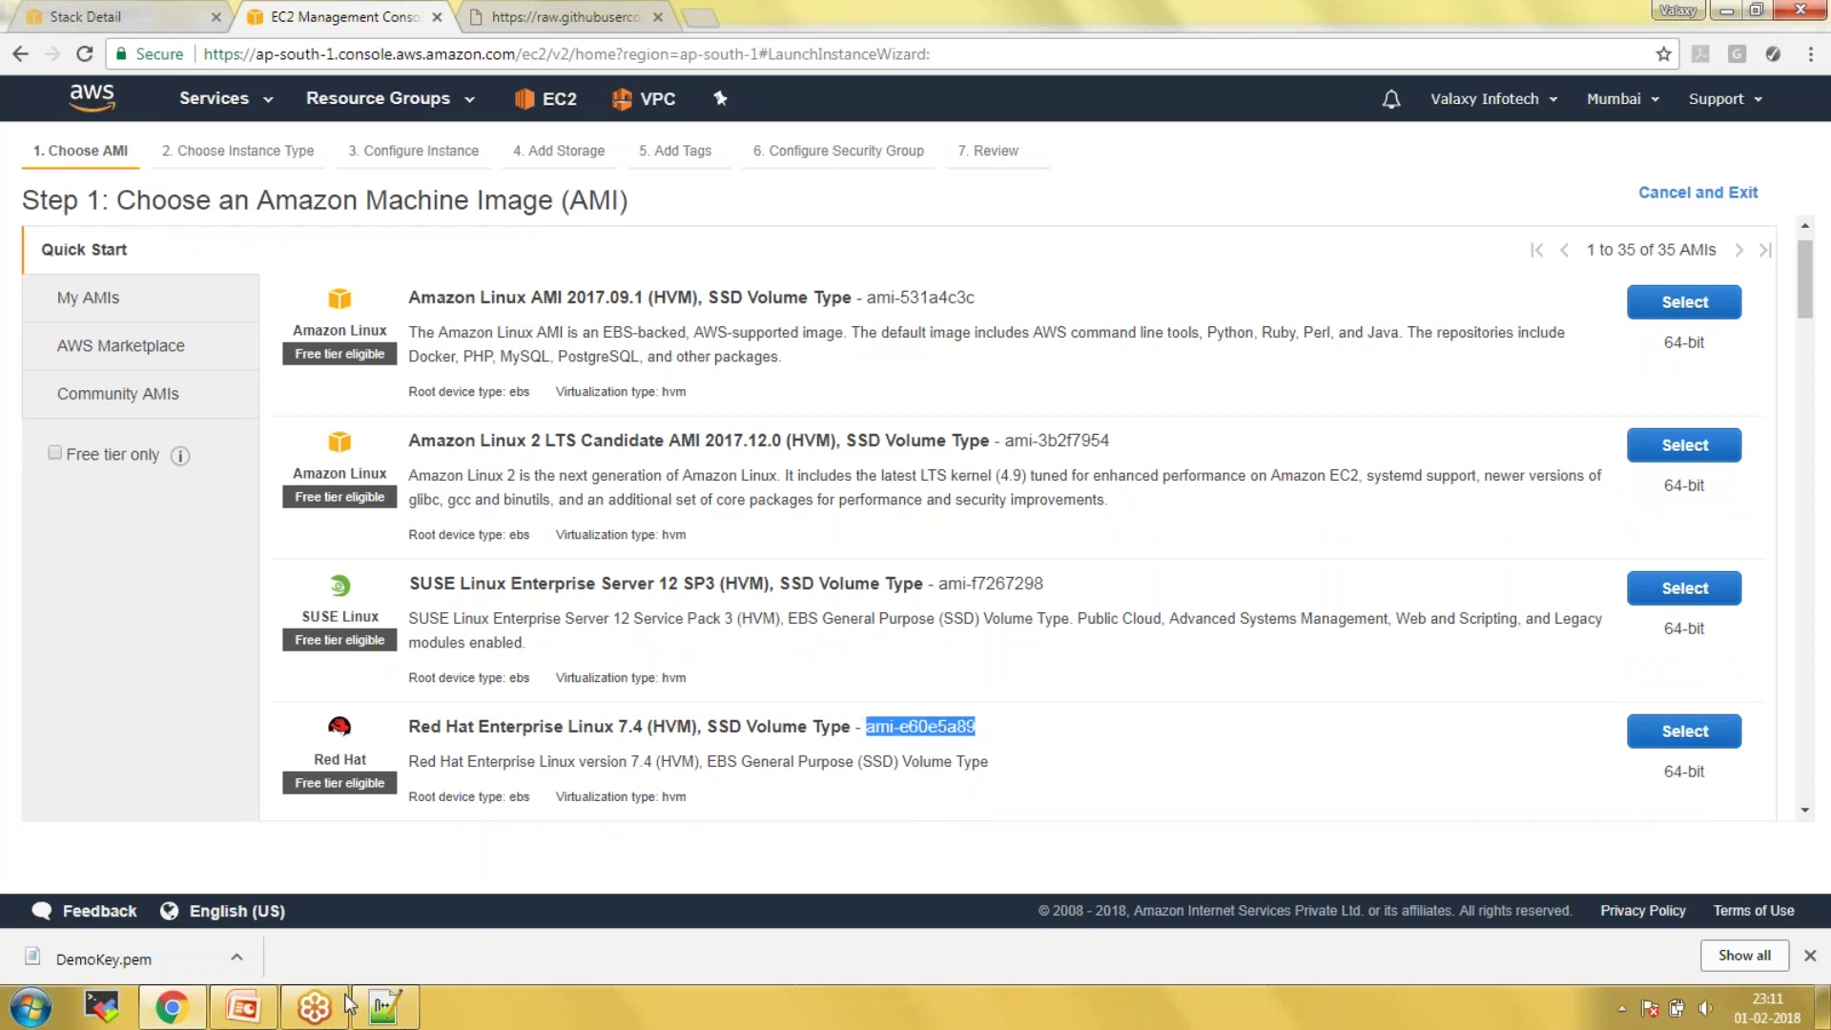
click(403, 1012)
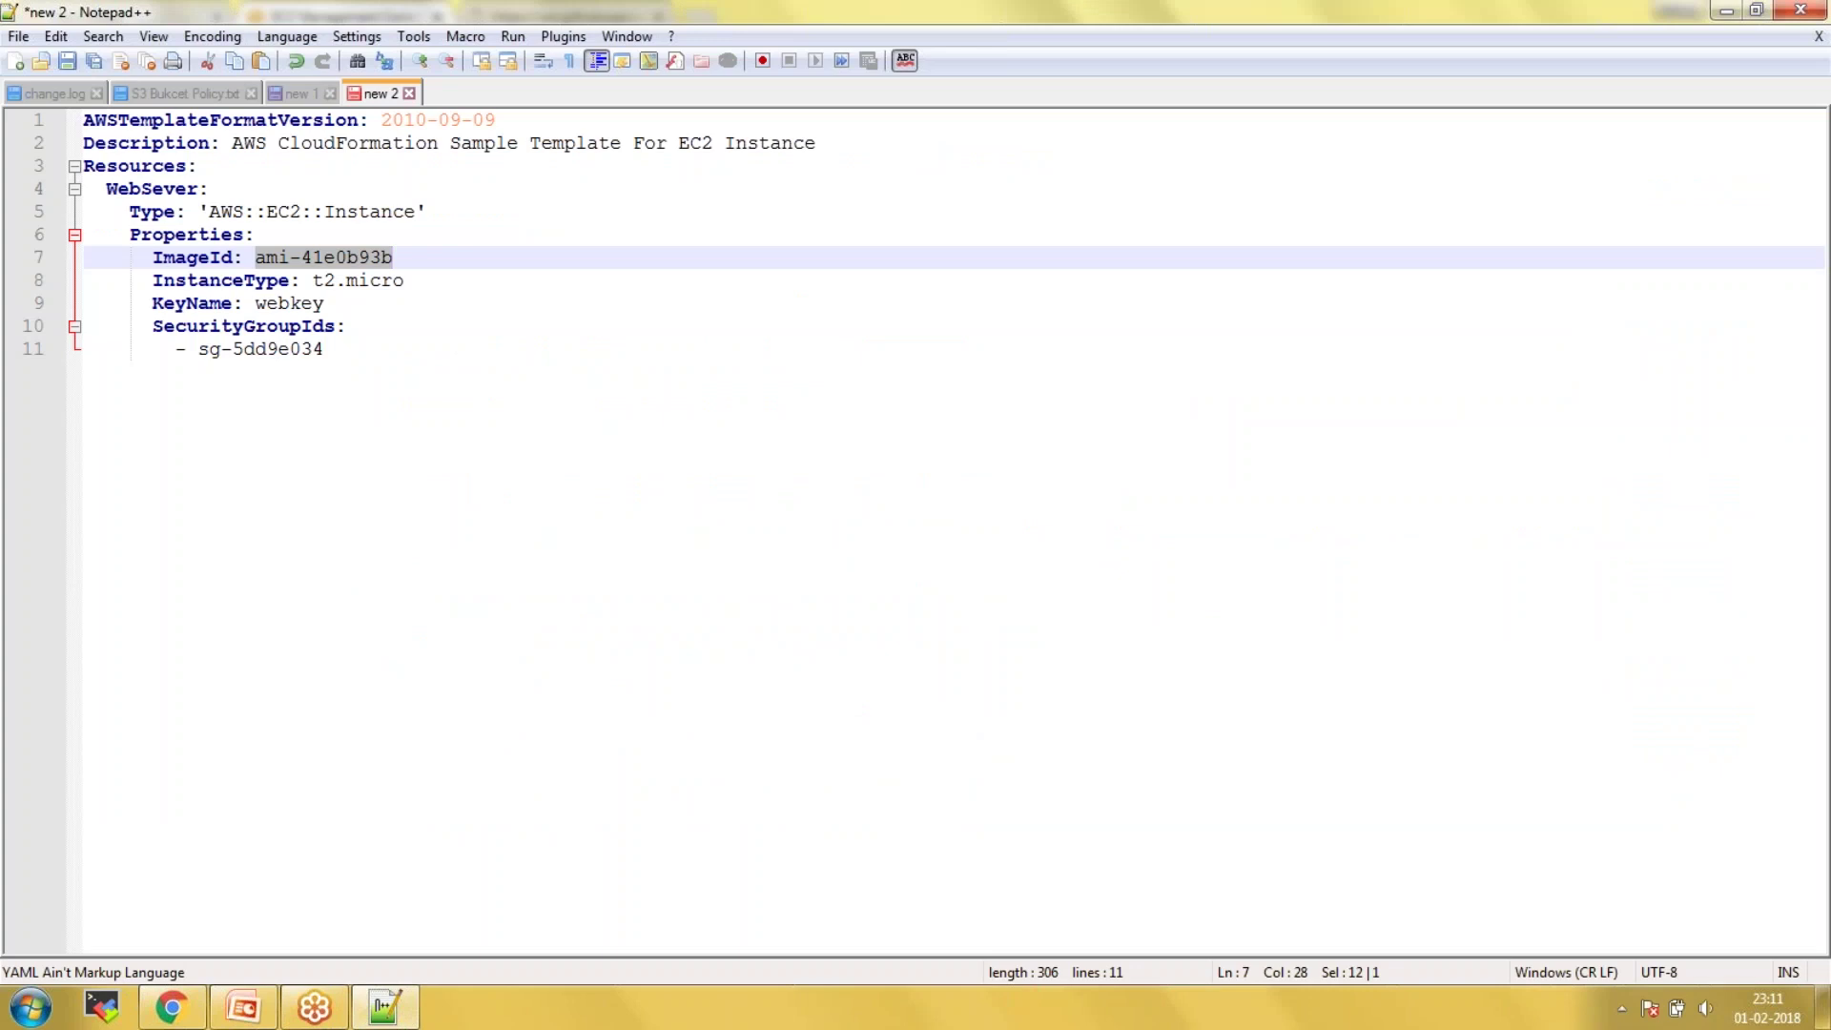
text(ami-e60e5a89)
drag(376, 348, 11, 97)
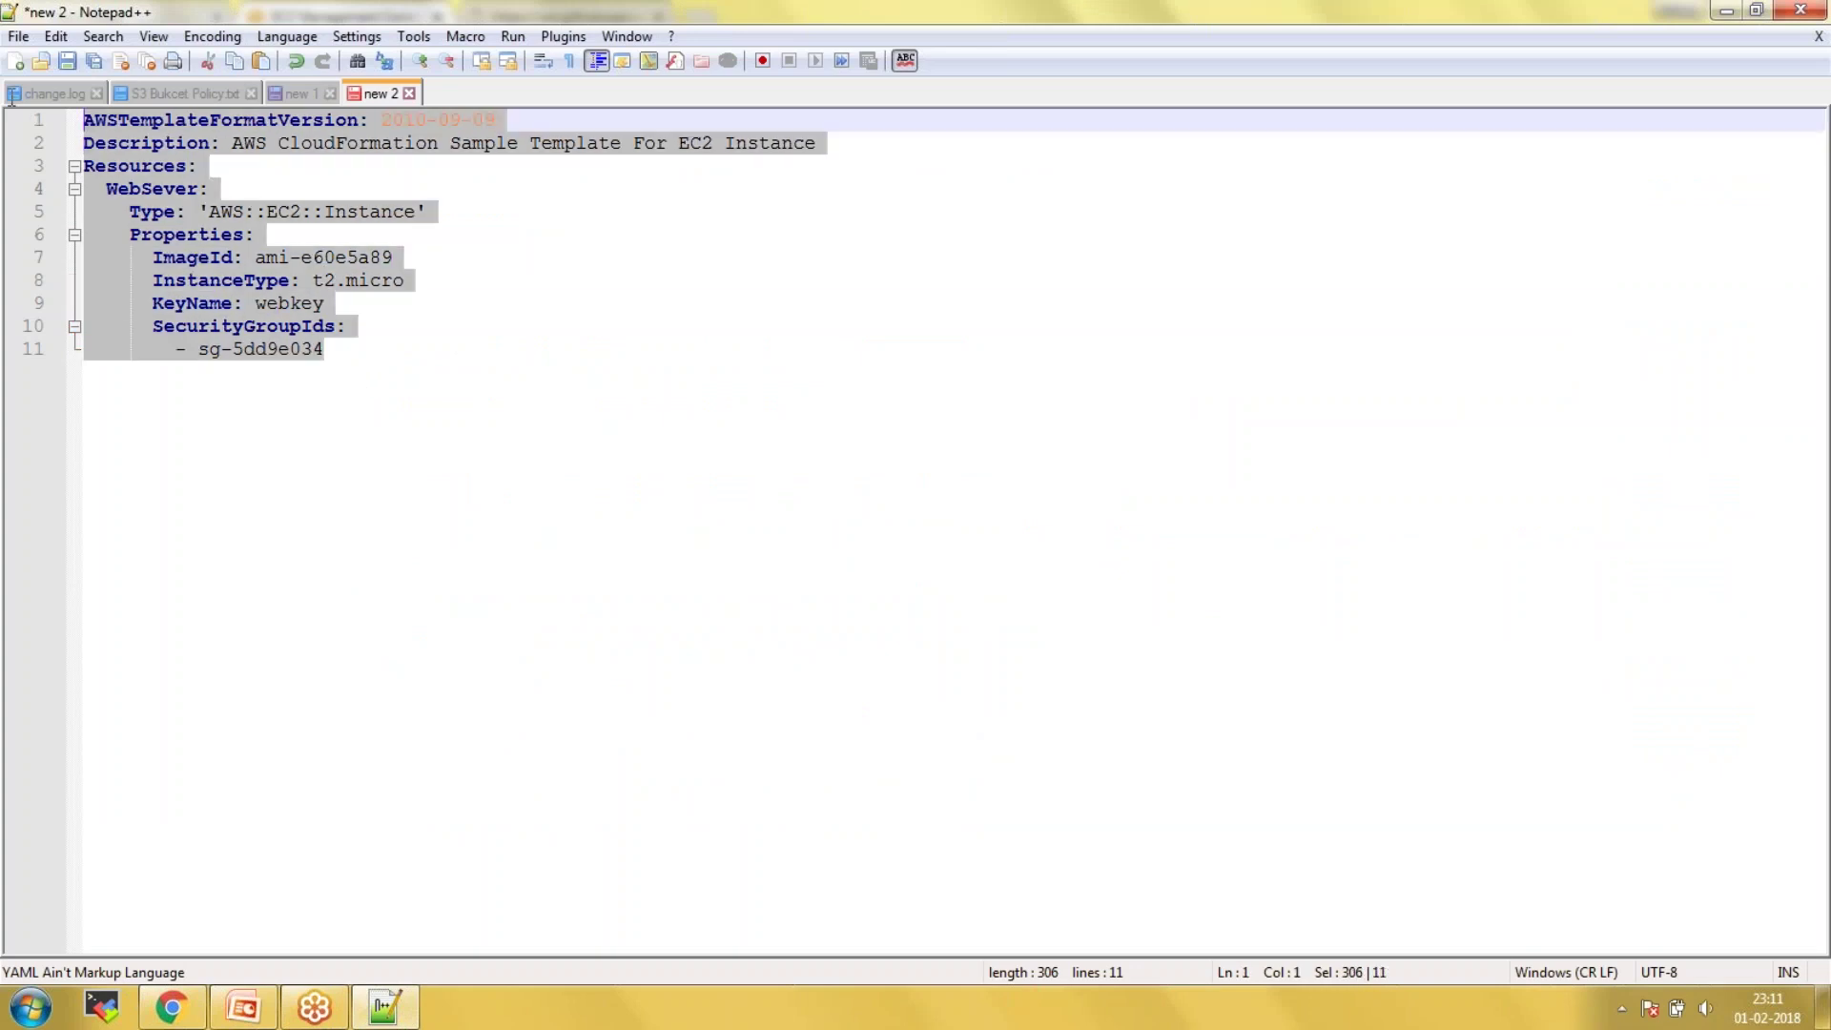
click(170, 1008)
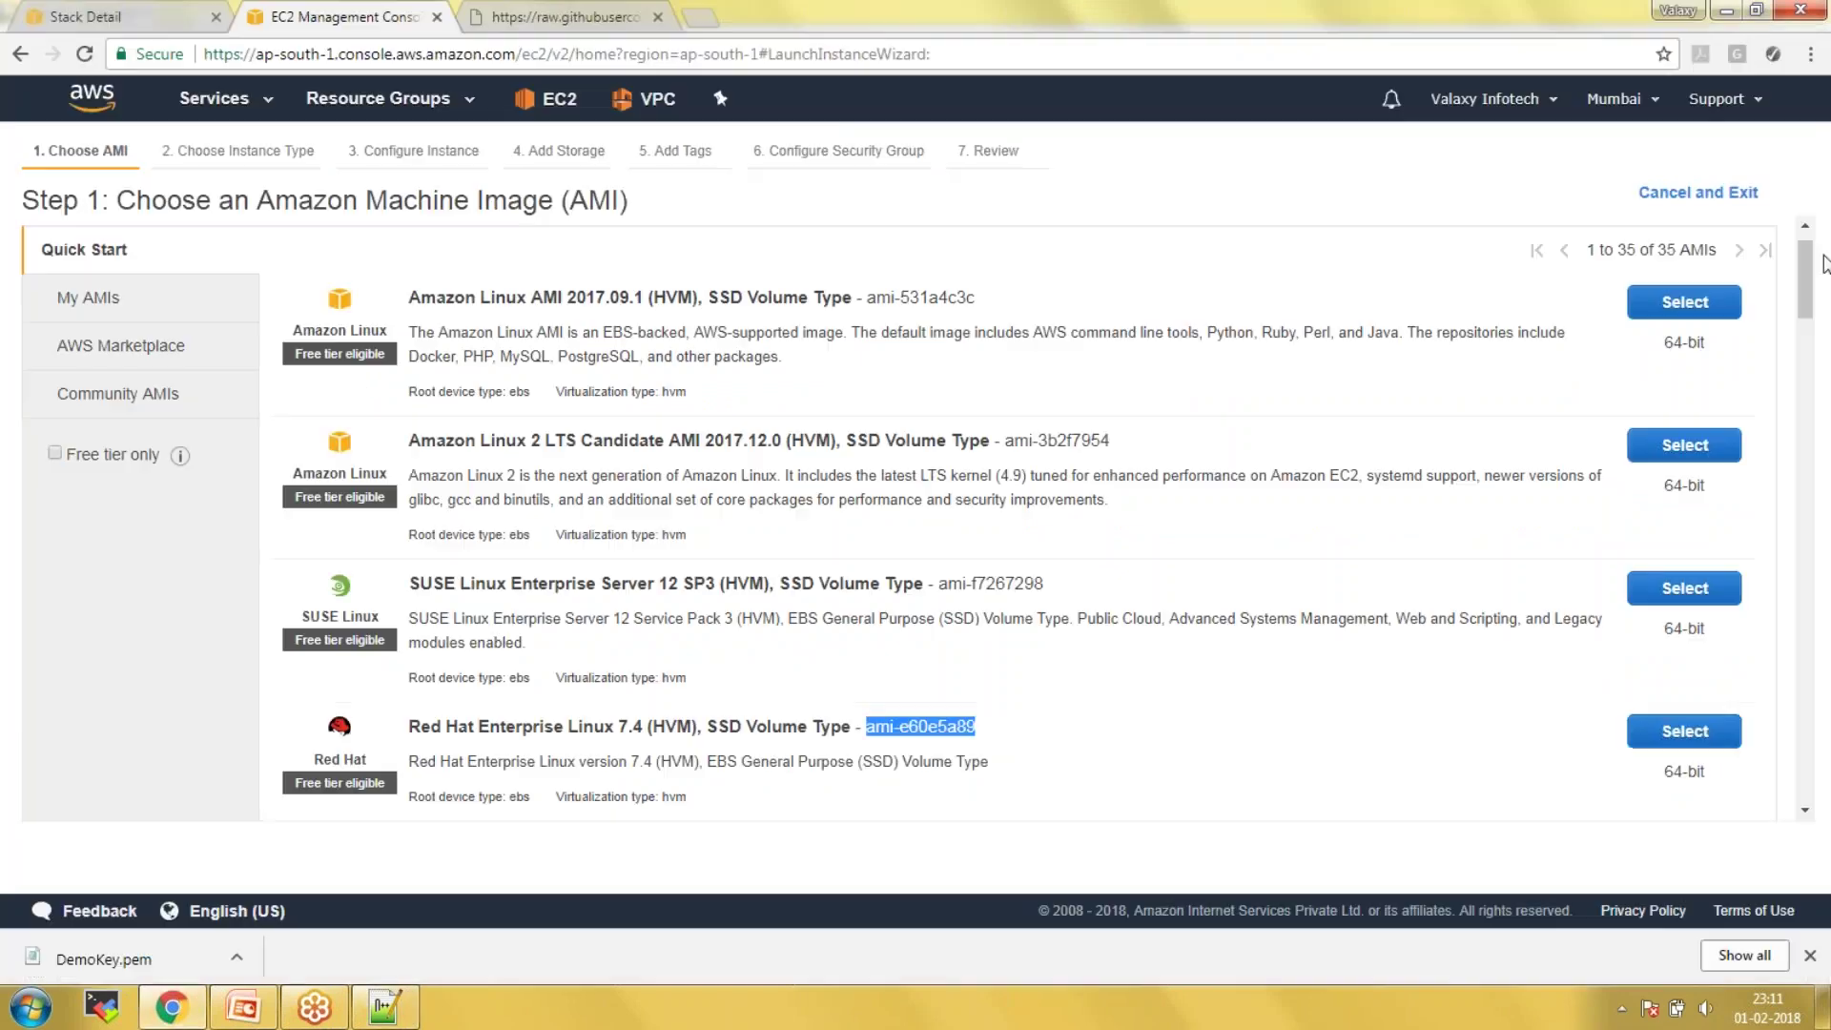
click(161, 13)
scroll(525, 361, up, 3)
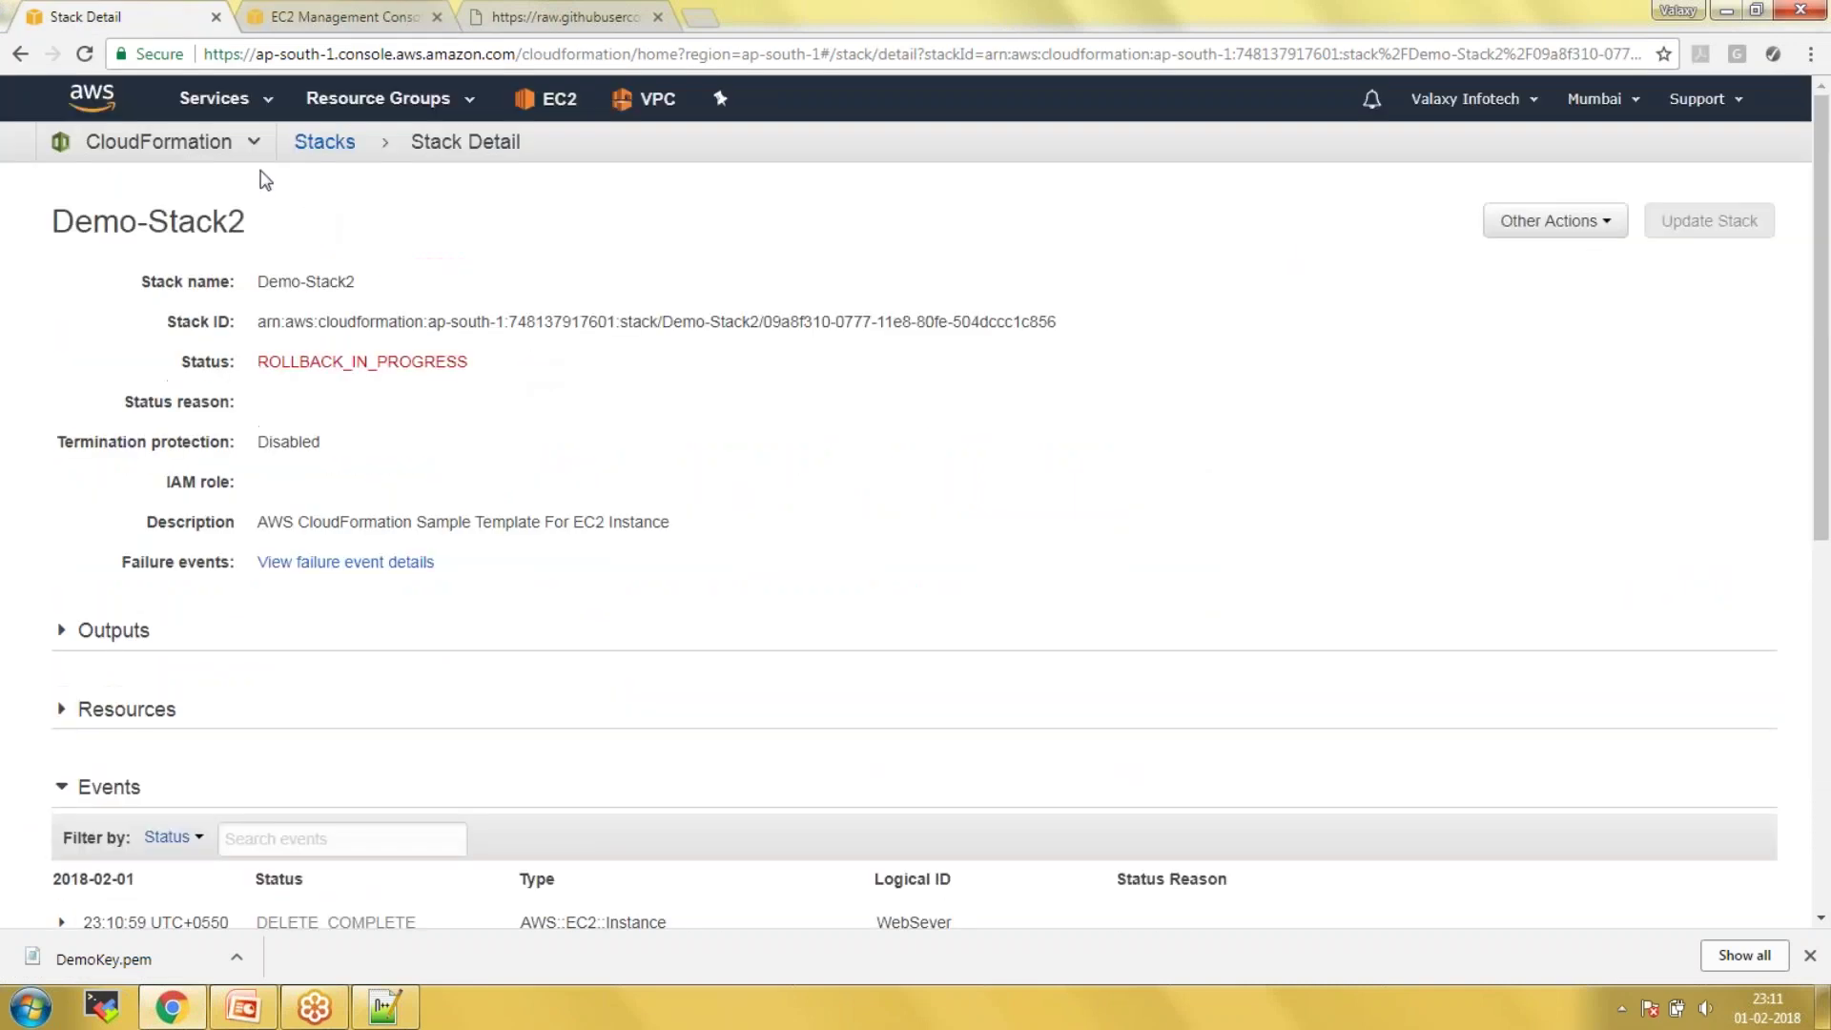
- Paste the corrected YAML EC2 template into a new Designer stack and validate it
click(225, 147)
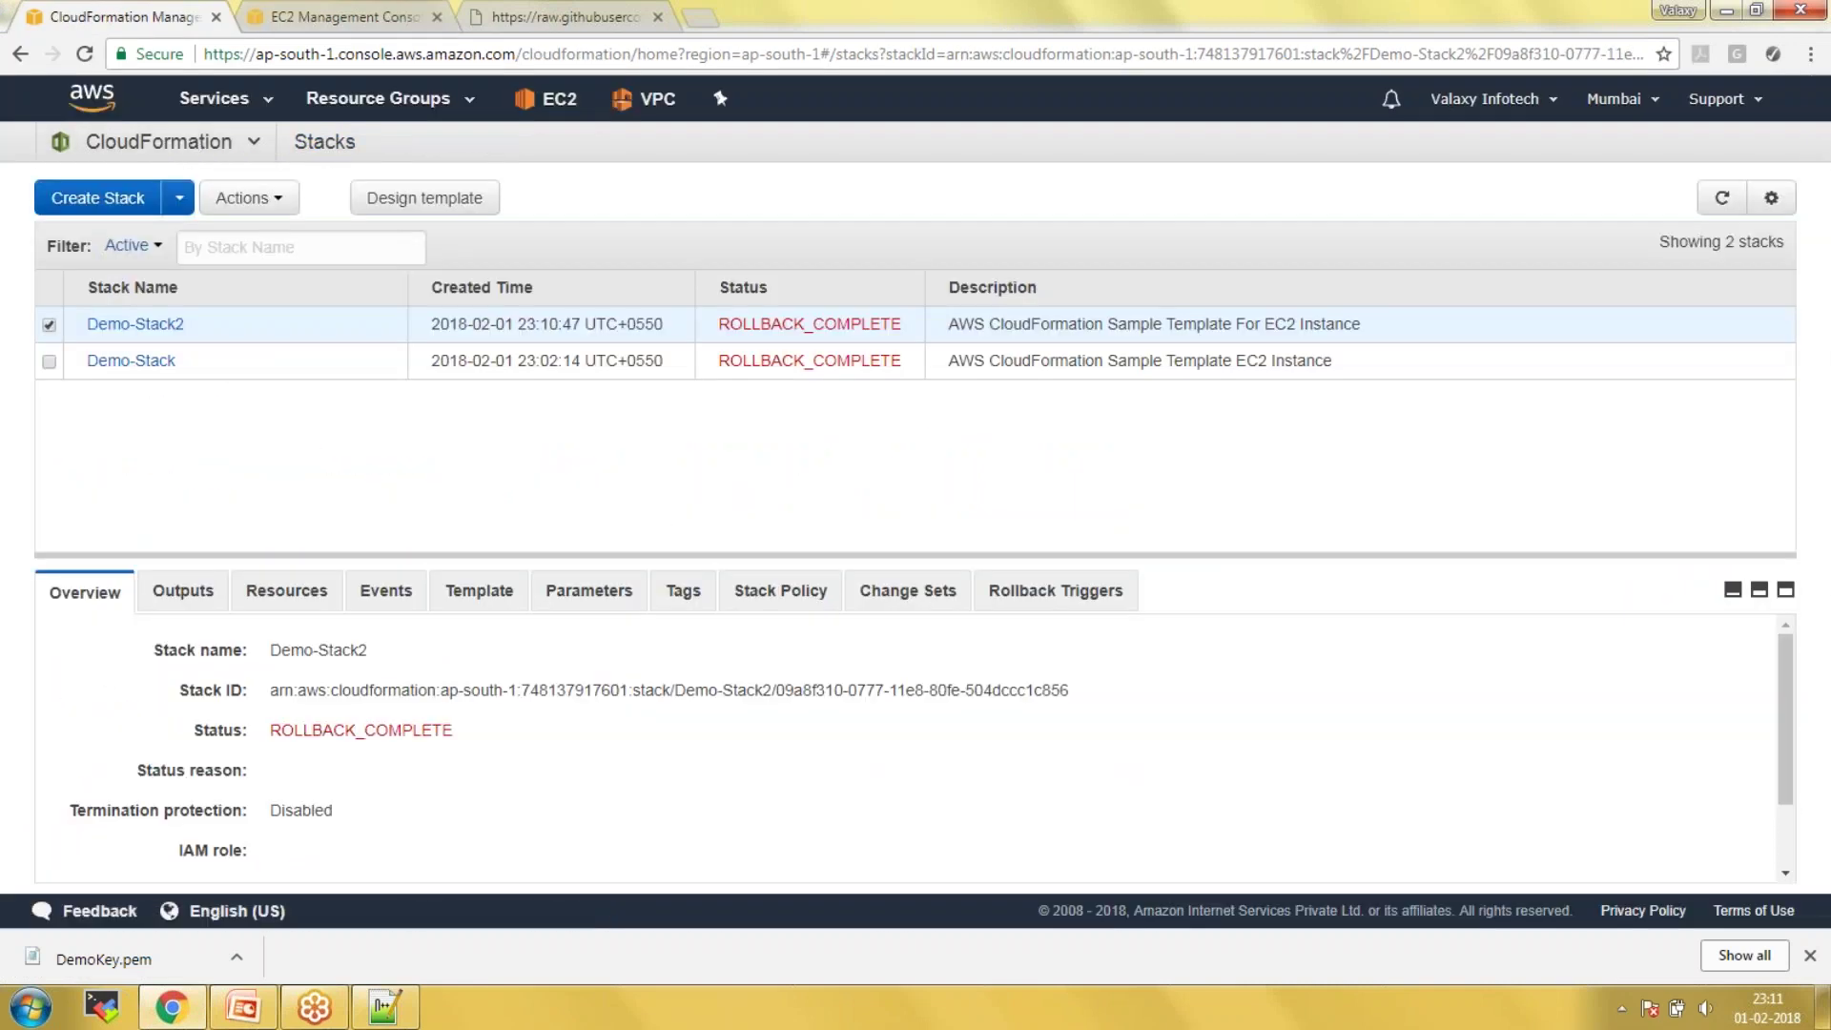
click(116, 192)
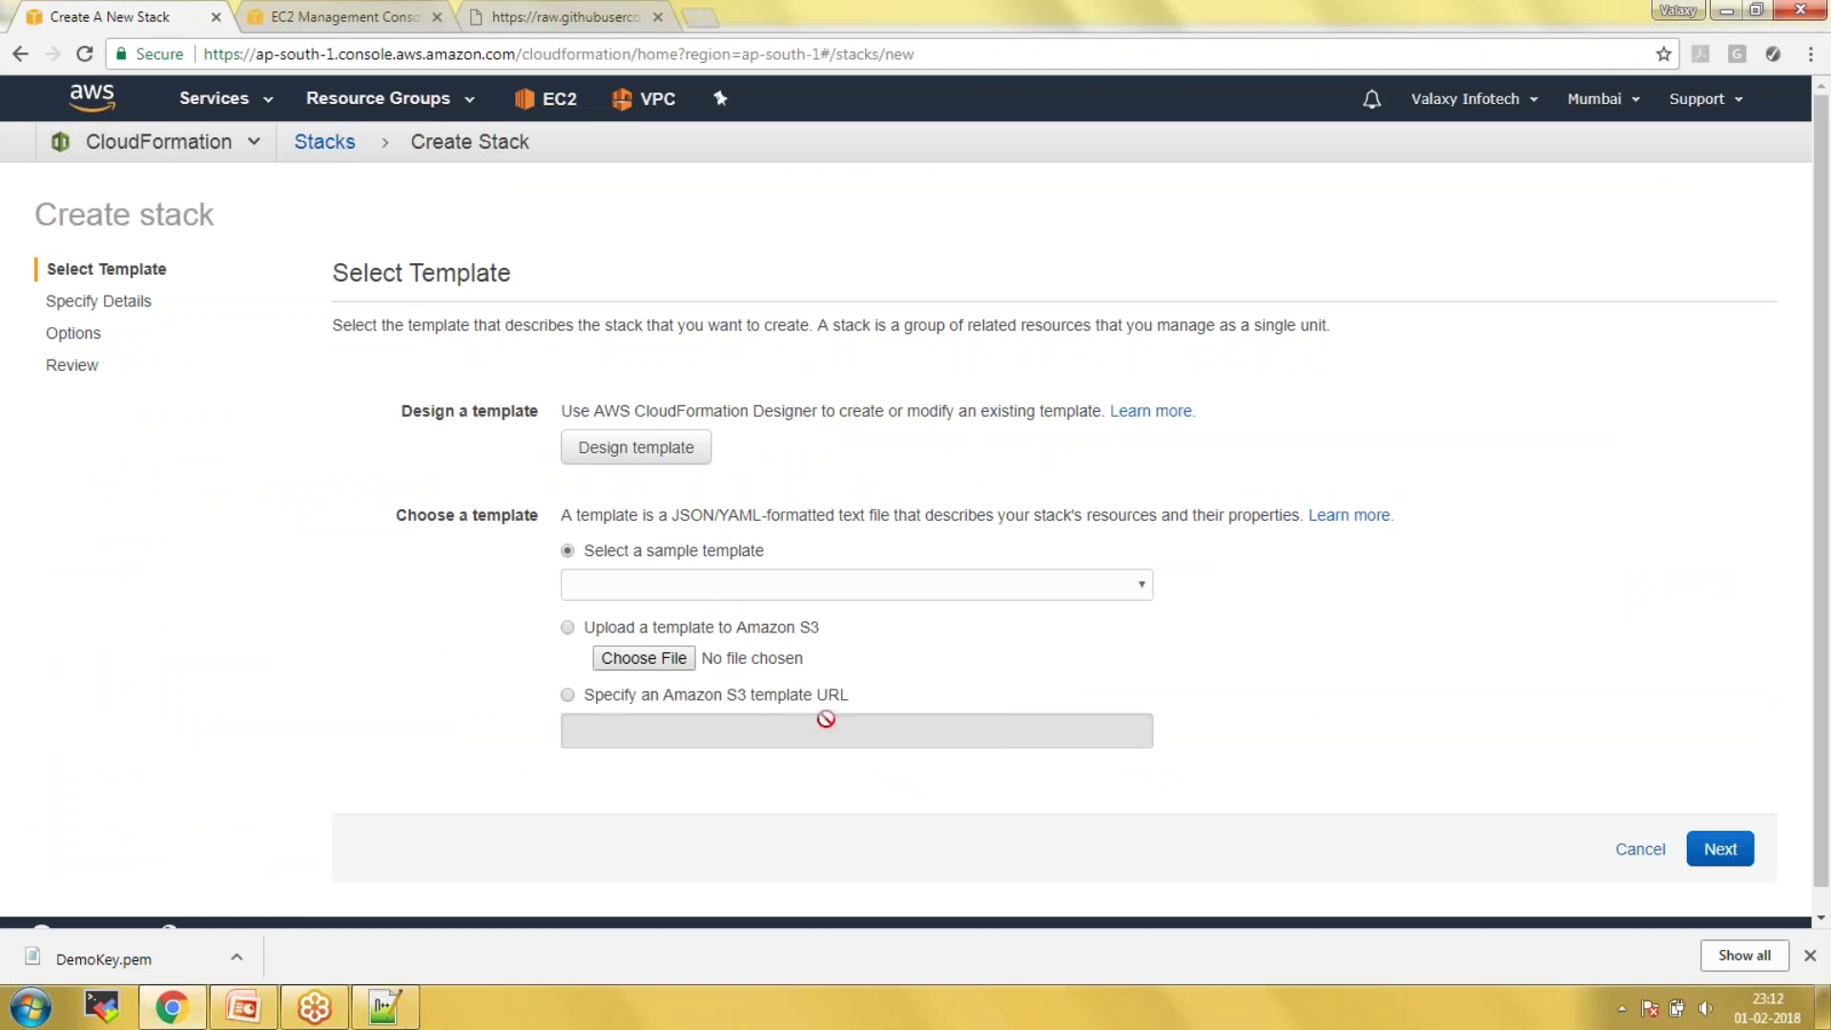
click(652, 446)
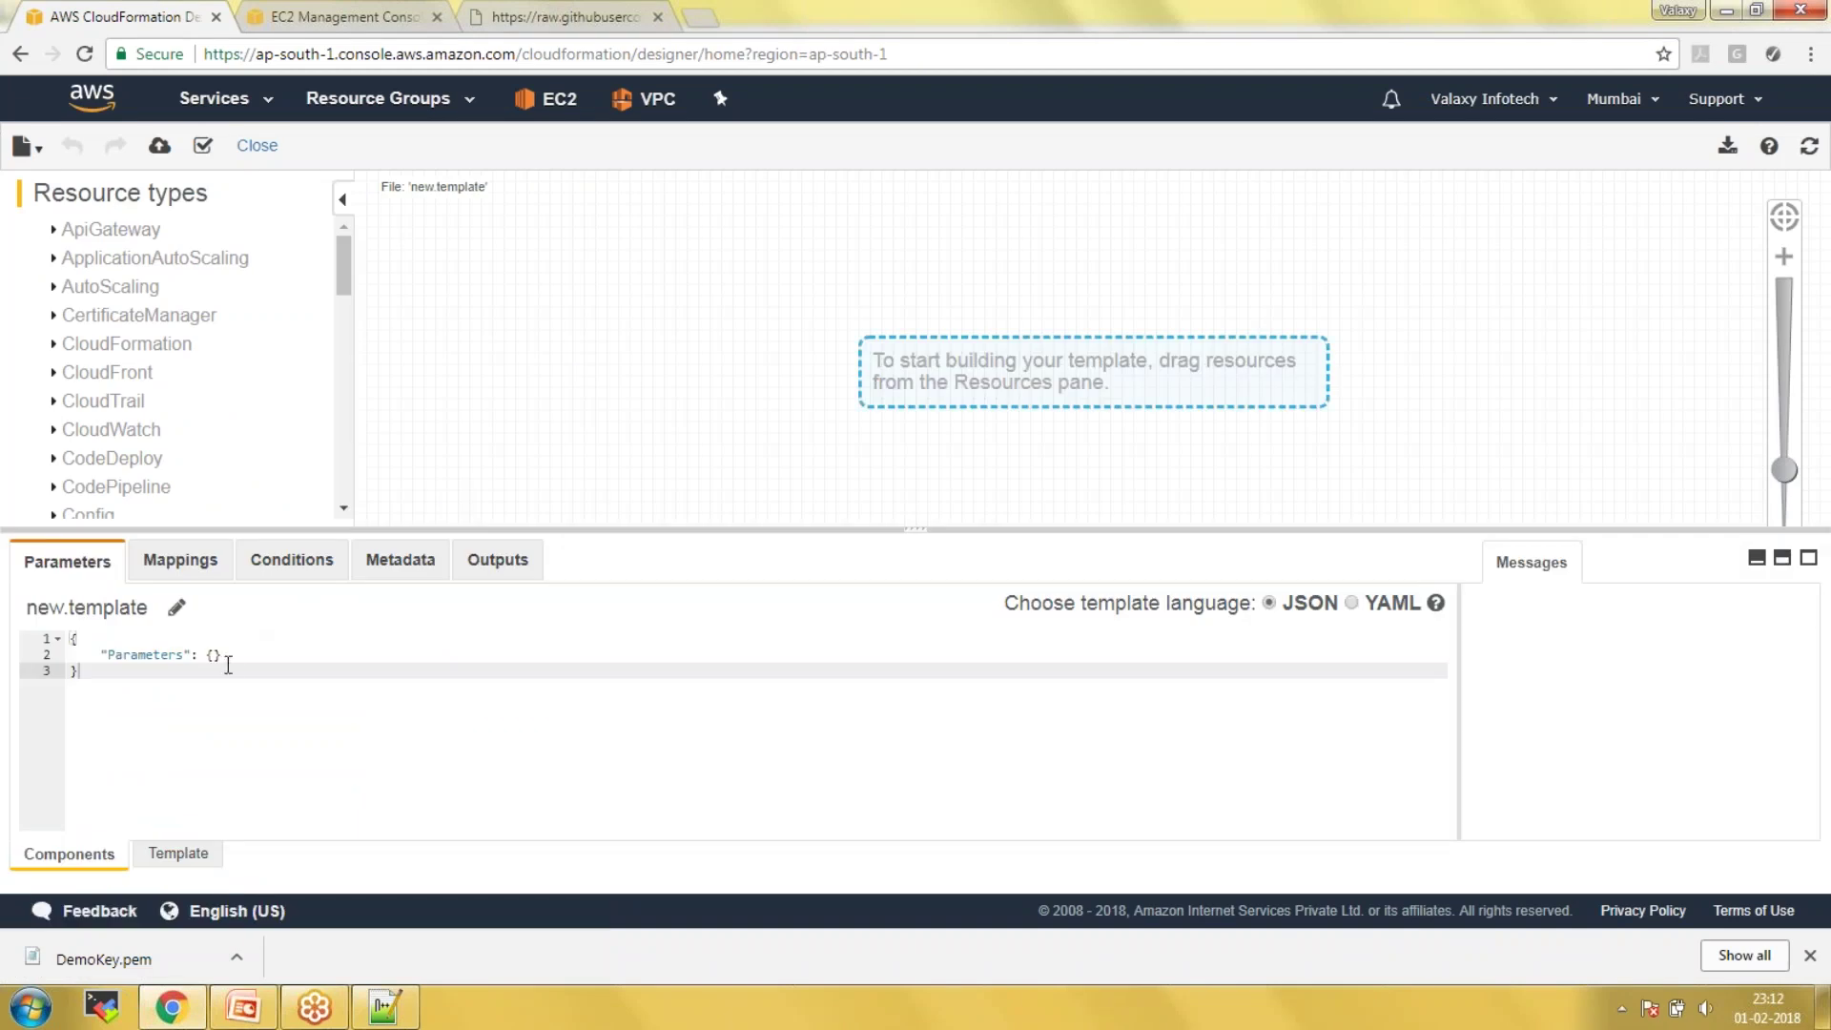
click(172, 854)
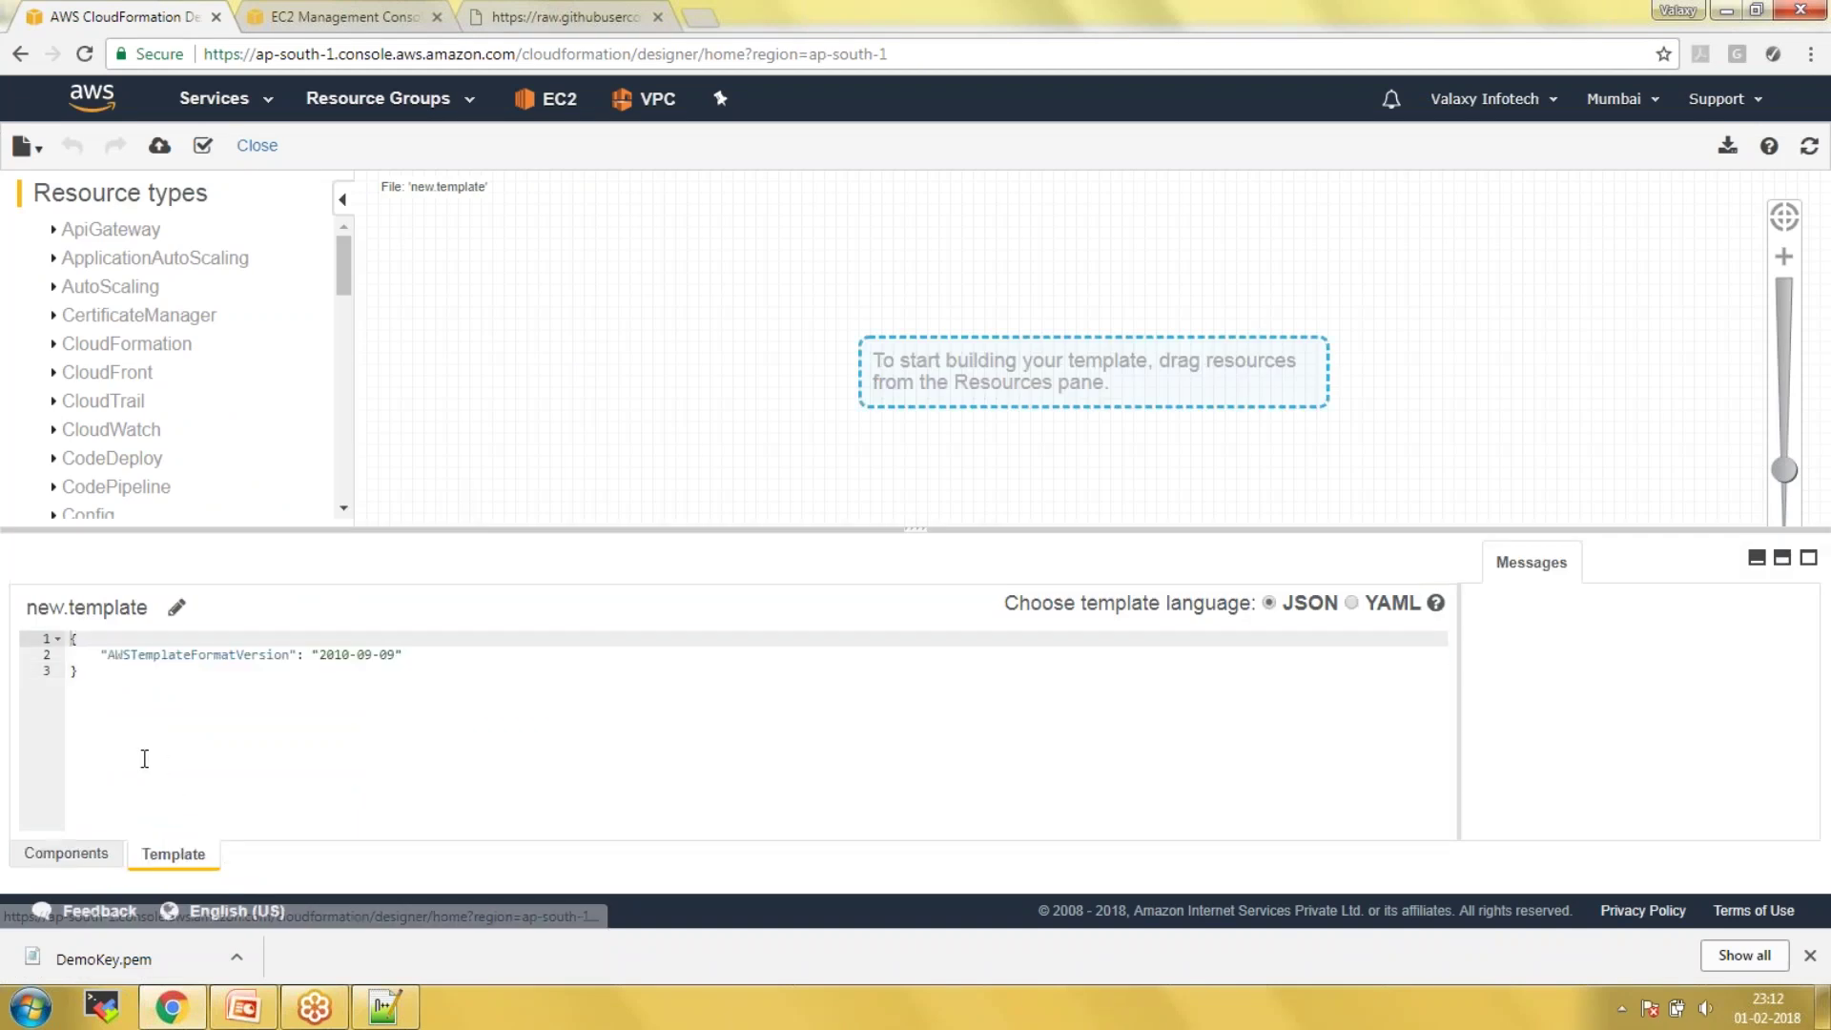
drag(143, 757, 6, 613)
text(AWSTemplateFormatVersion: 2010-09-09 Description: AWS CloudFormation Sample Template For EC2 Instance Resources:   WebSever:     Type: 'AWS::EC2::Instance'     Properties:       ImageId: ami-e60e5a89       InstanceType: t2.micro       KeyName: webkey       SecurityGroupIds:         - sg-5dd9e034)
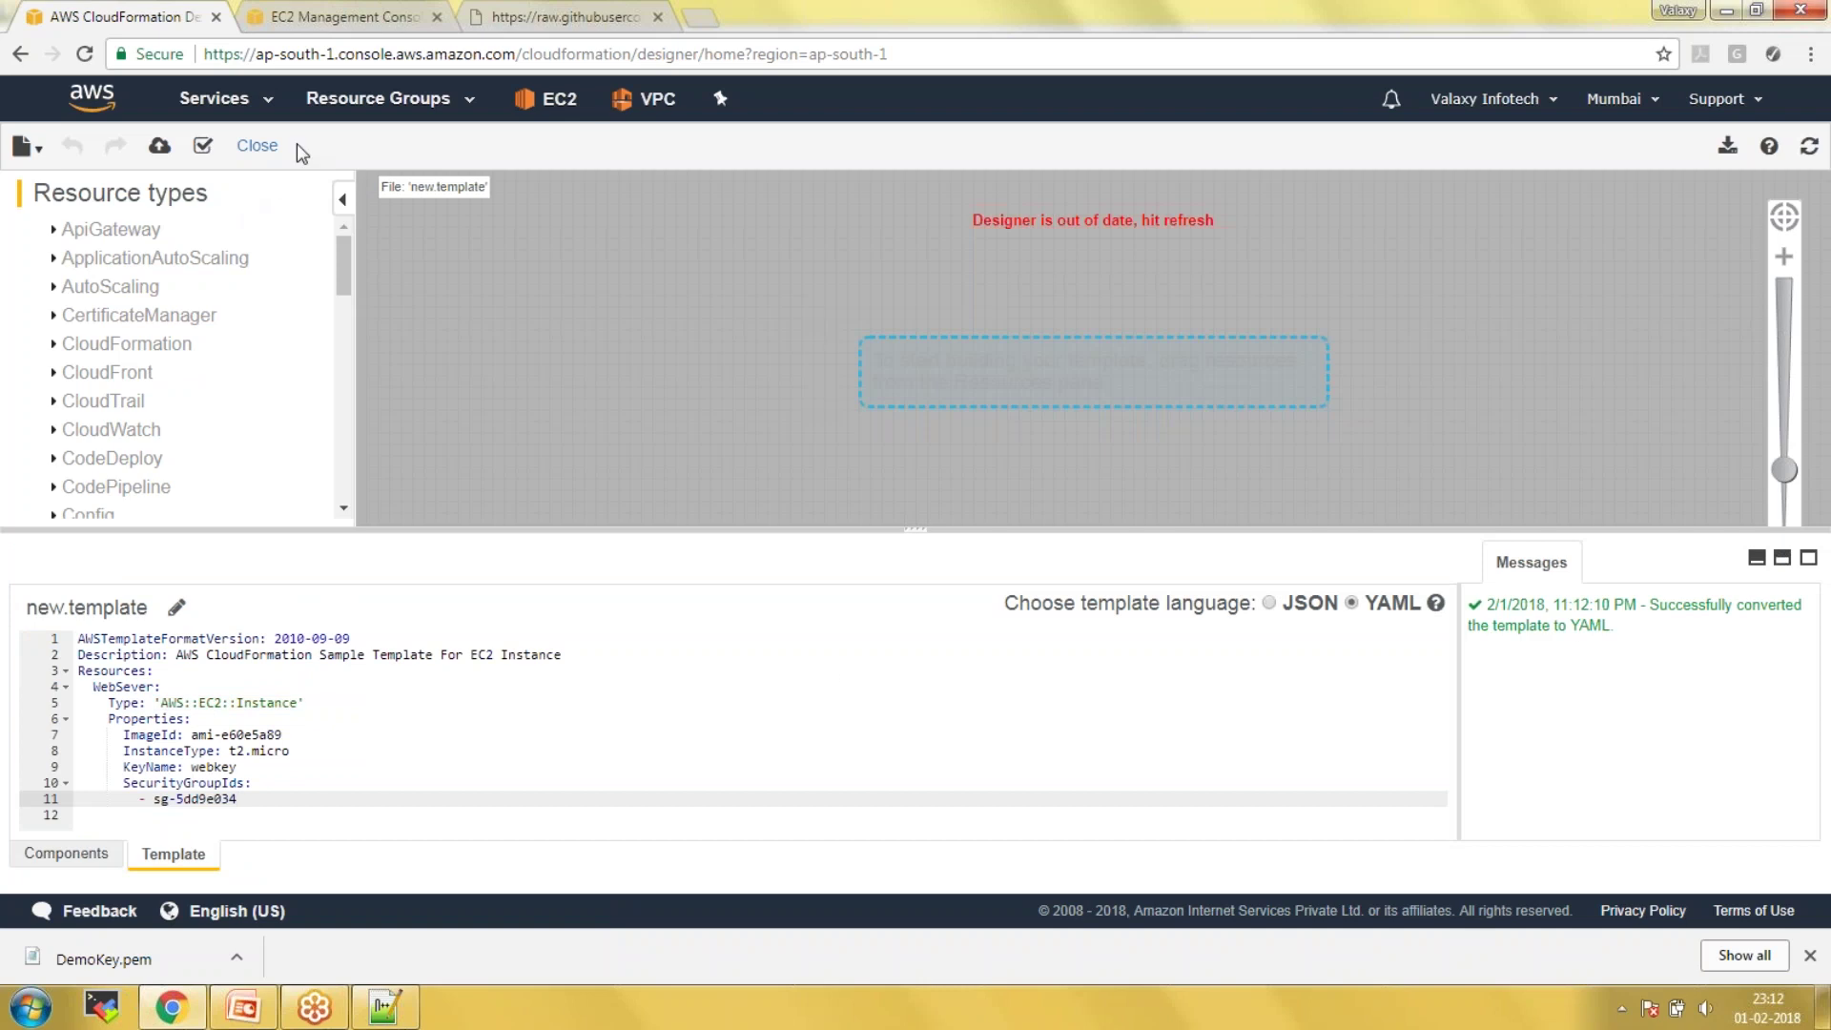
click(202, 146)
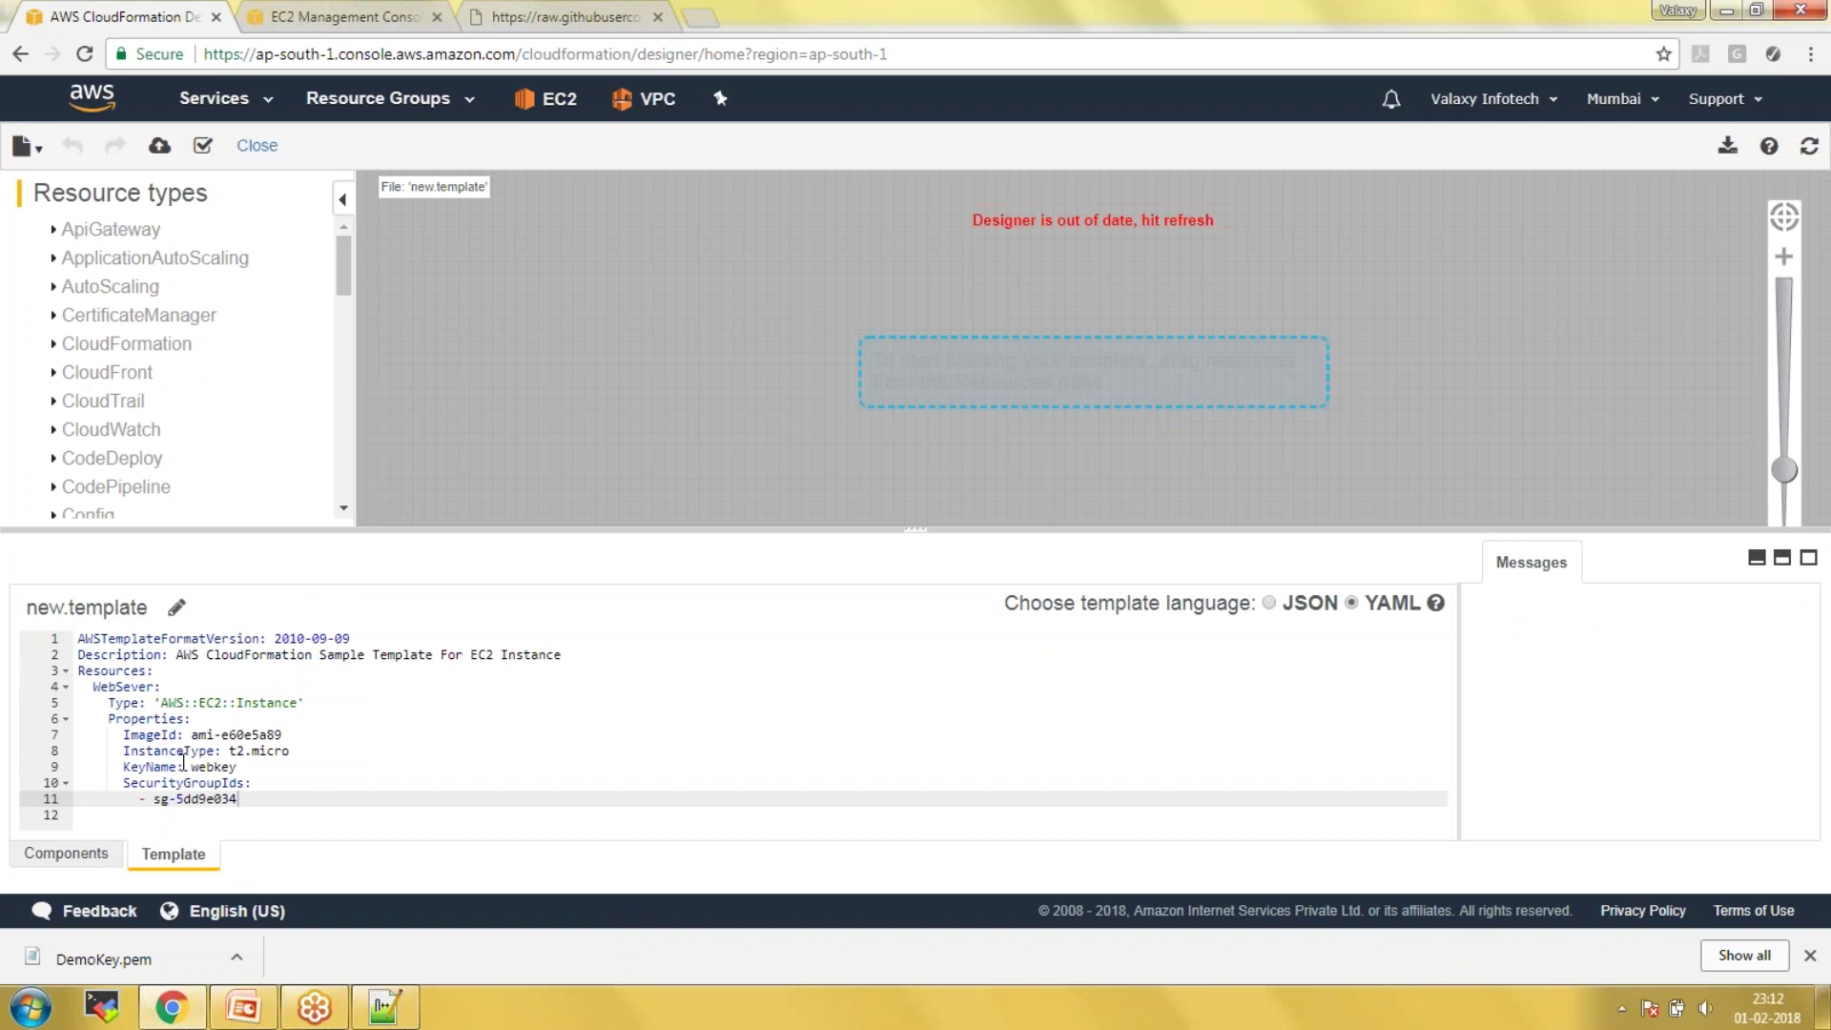
- Send the template to the create-stack wizard and name the stack Demo-Stack3
click(161, 148)
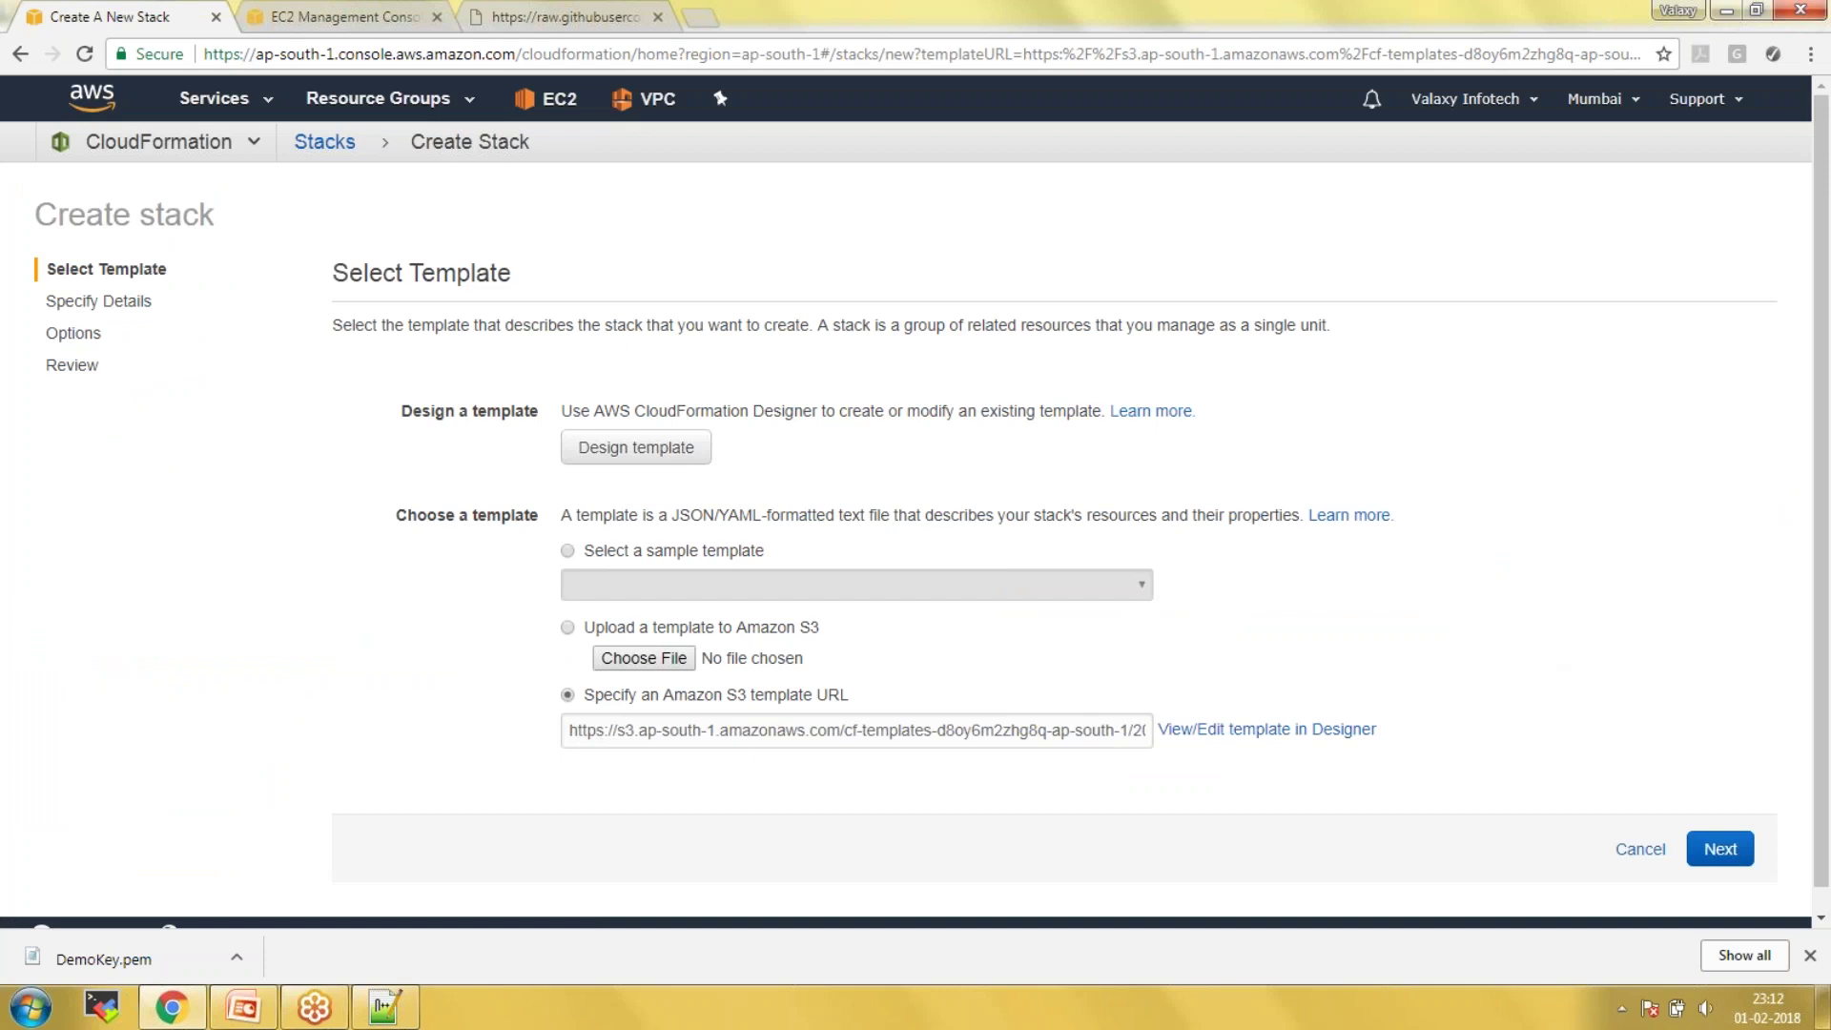
click(1722, 850)
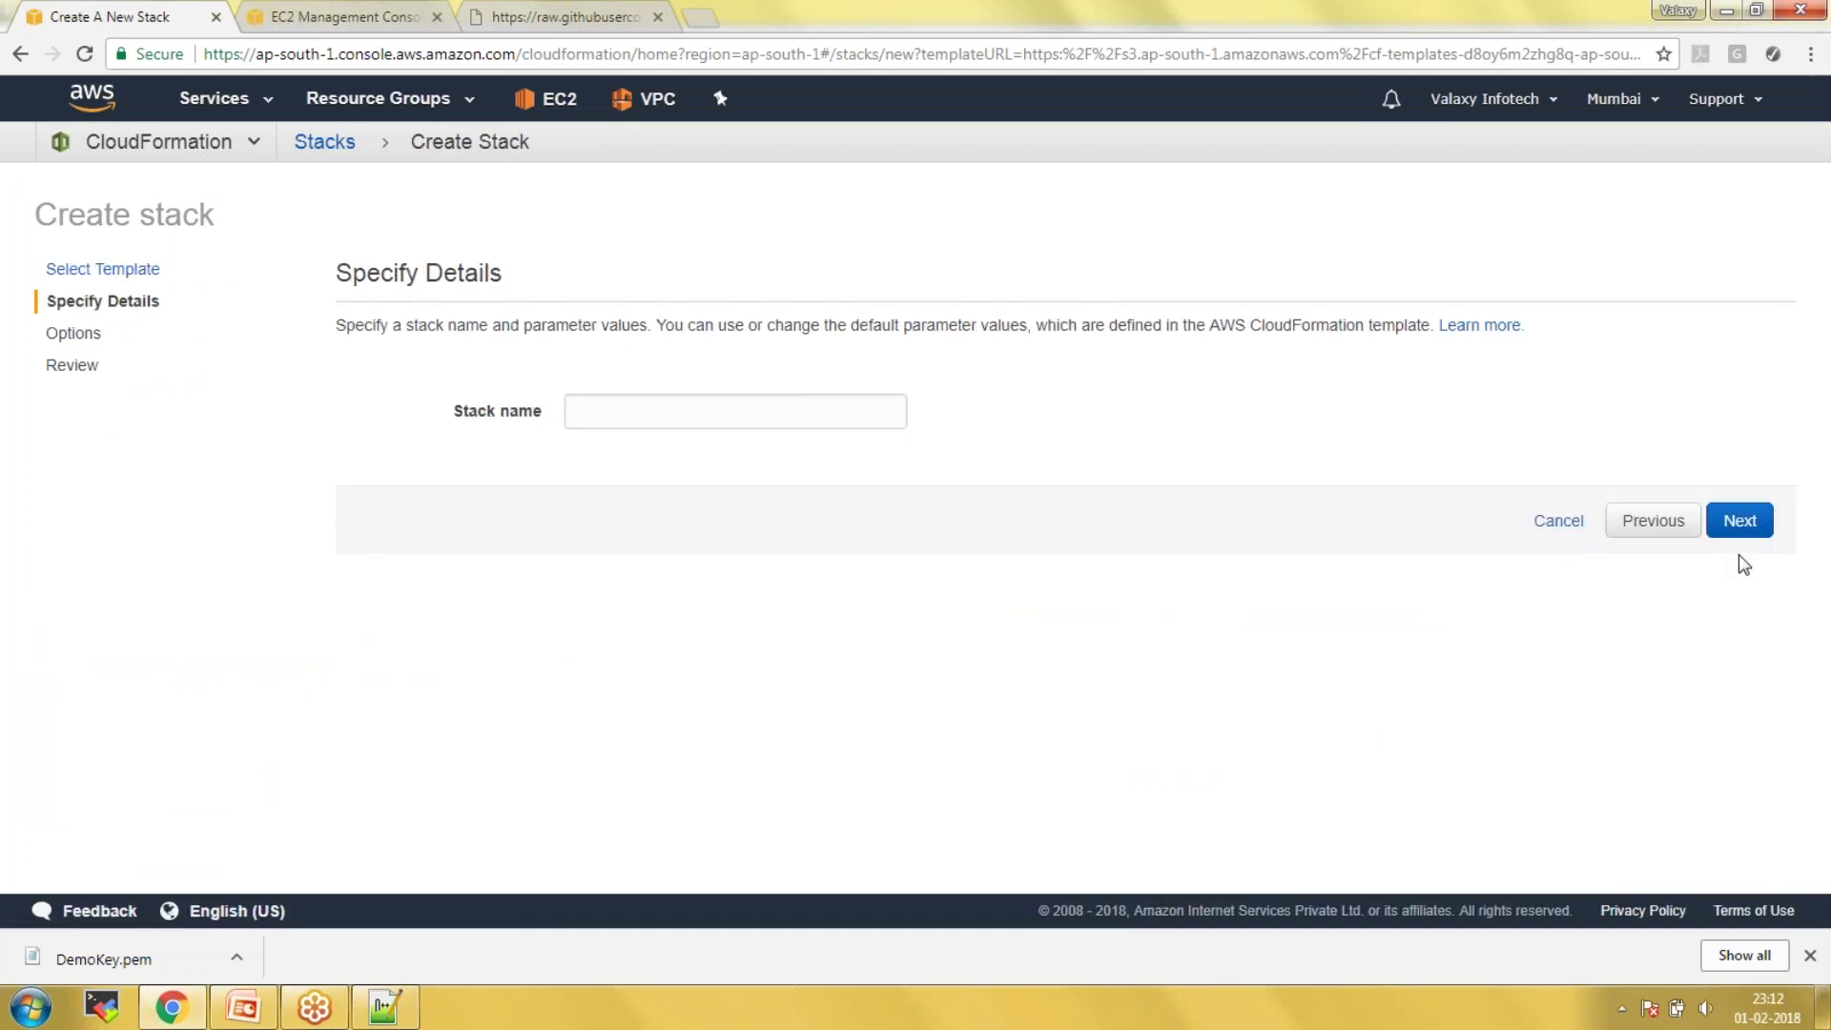
click(759, 421)
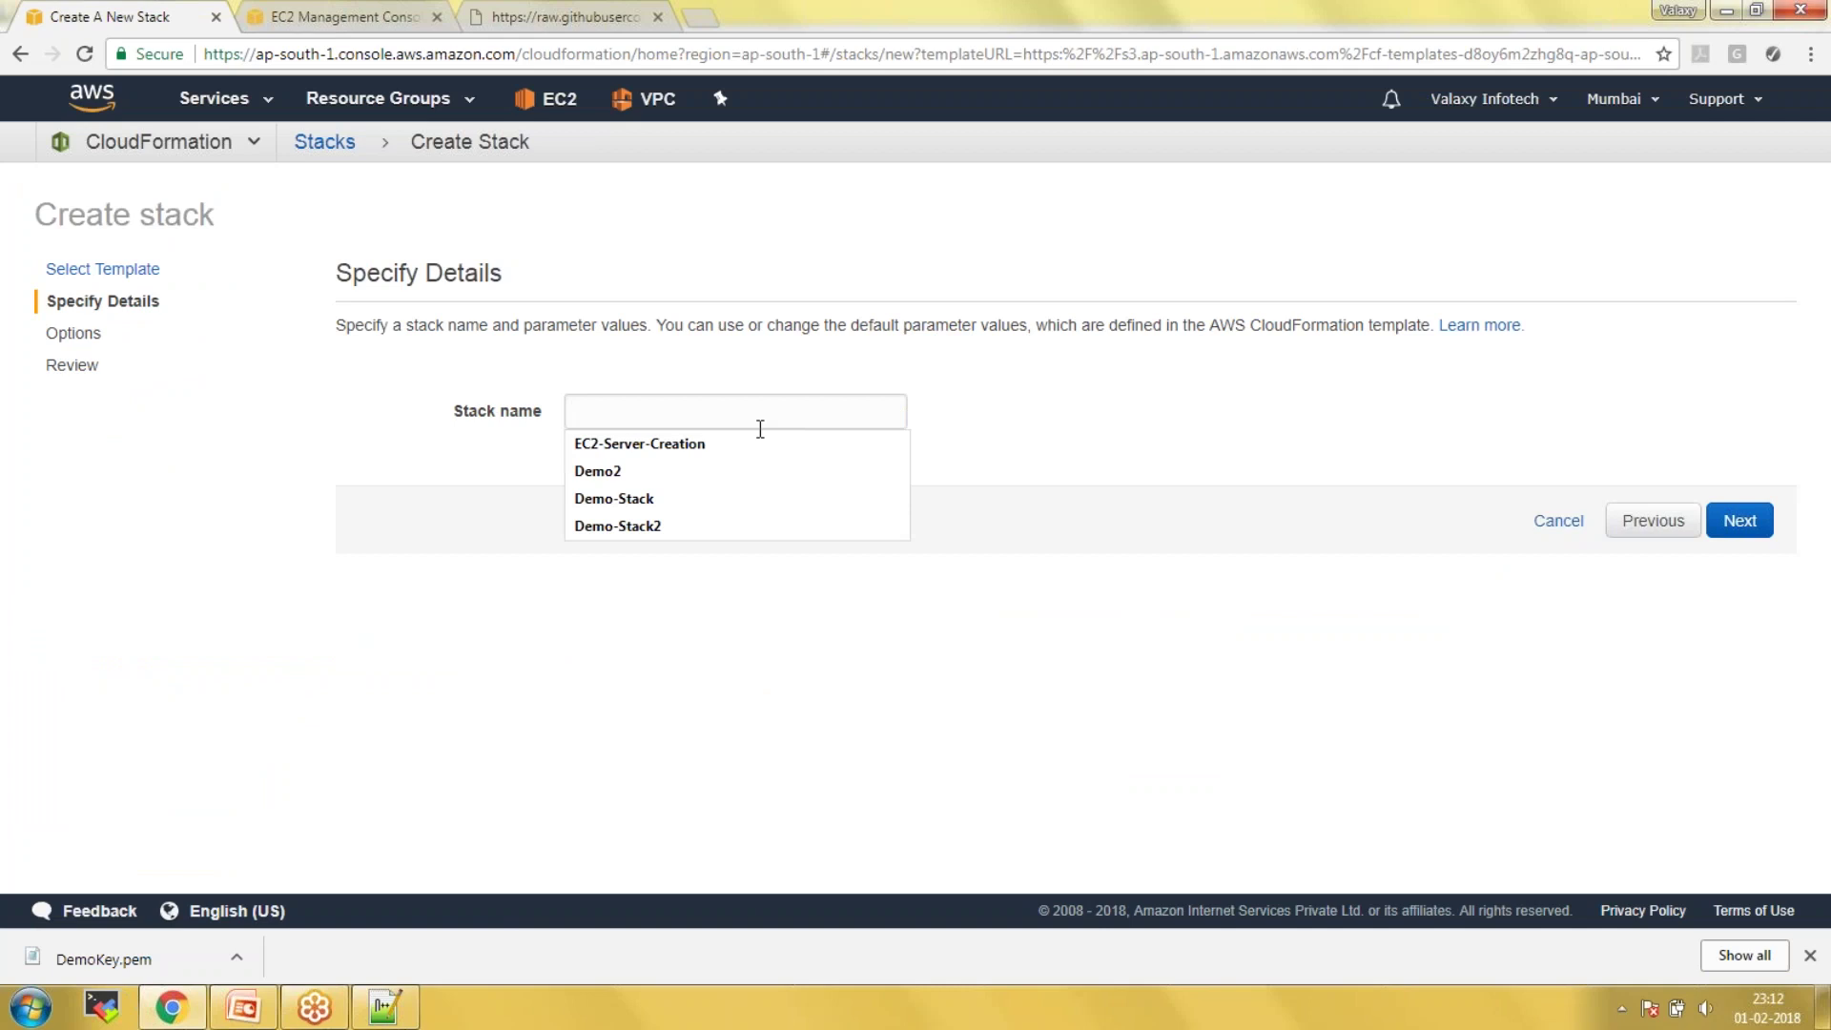
click(685, 529)
key(BackSpace)
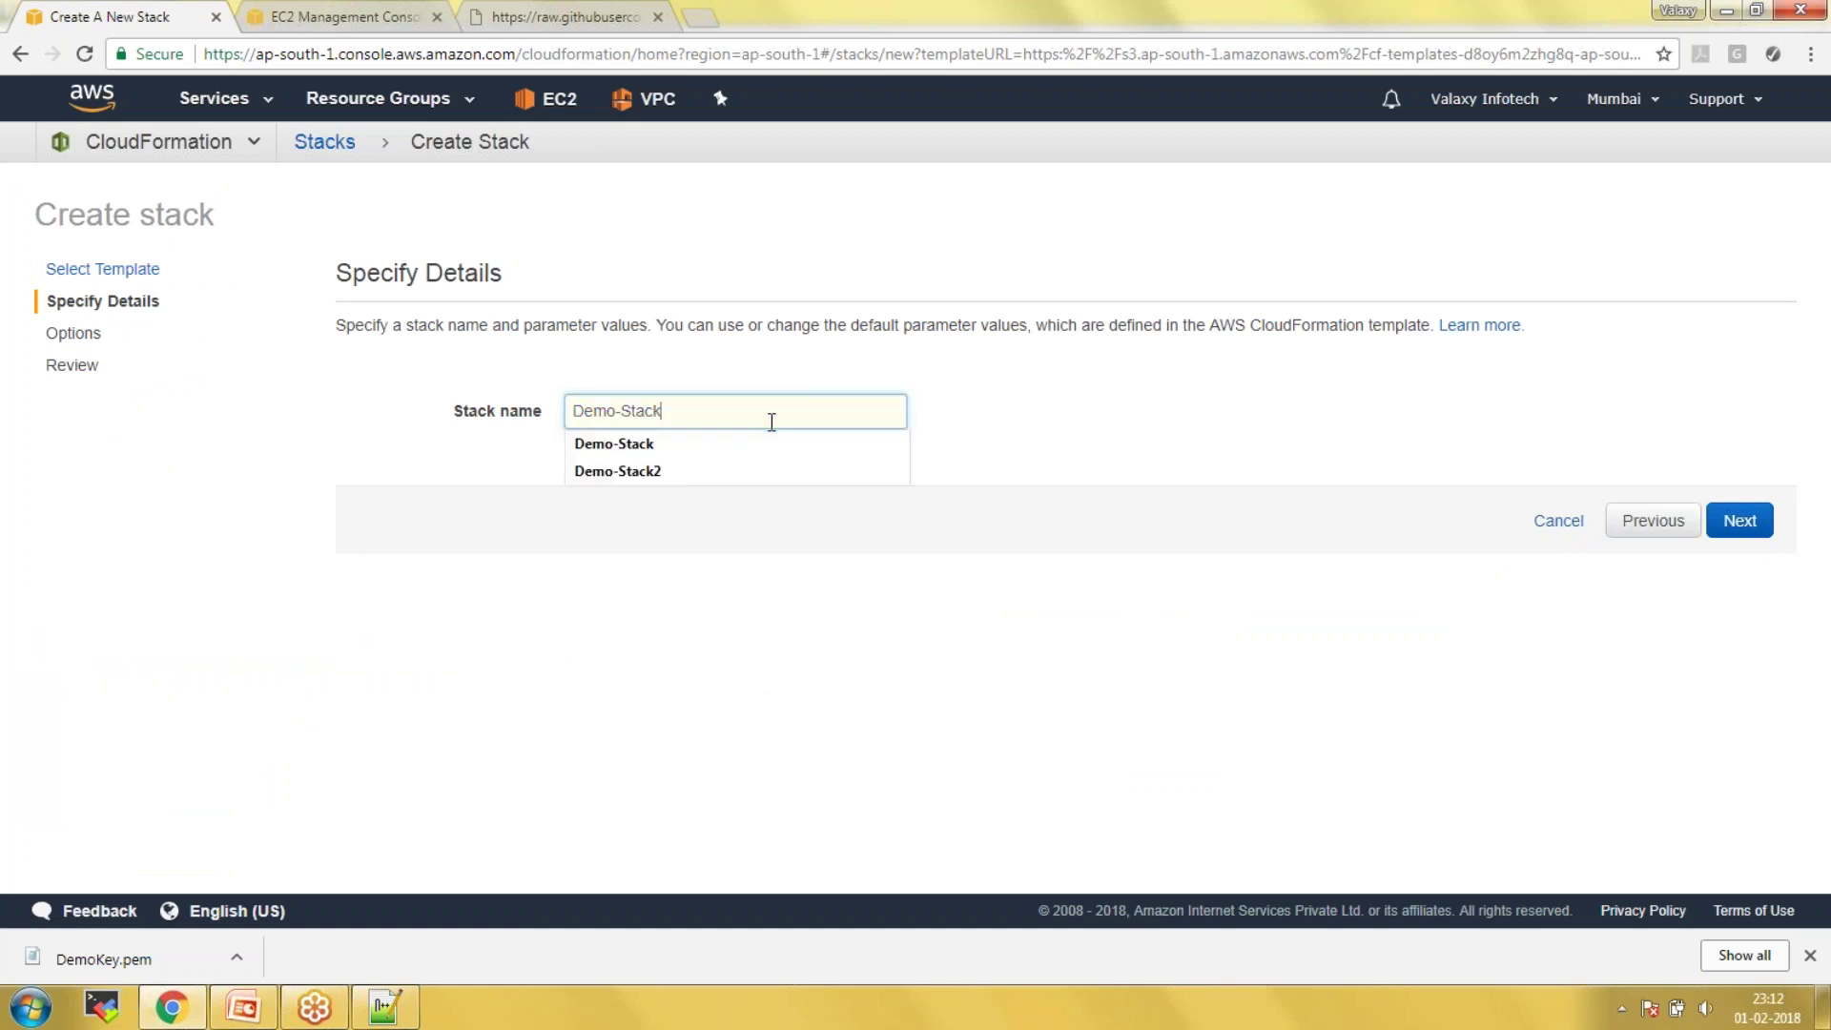
text(3)
- Proceed through the Options and Review pages and create Demo-Stack3
click(1740, 520)
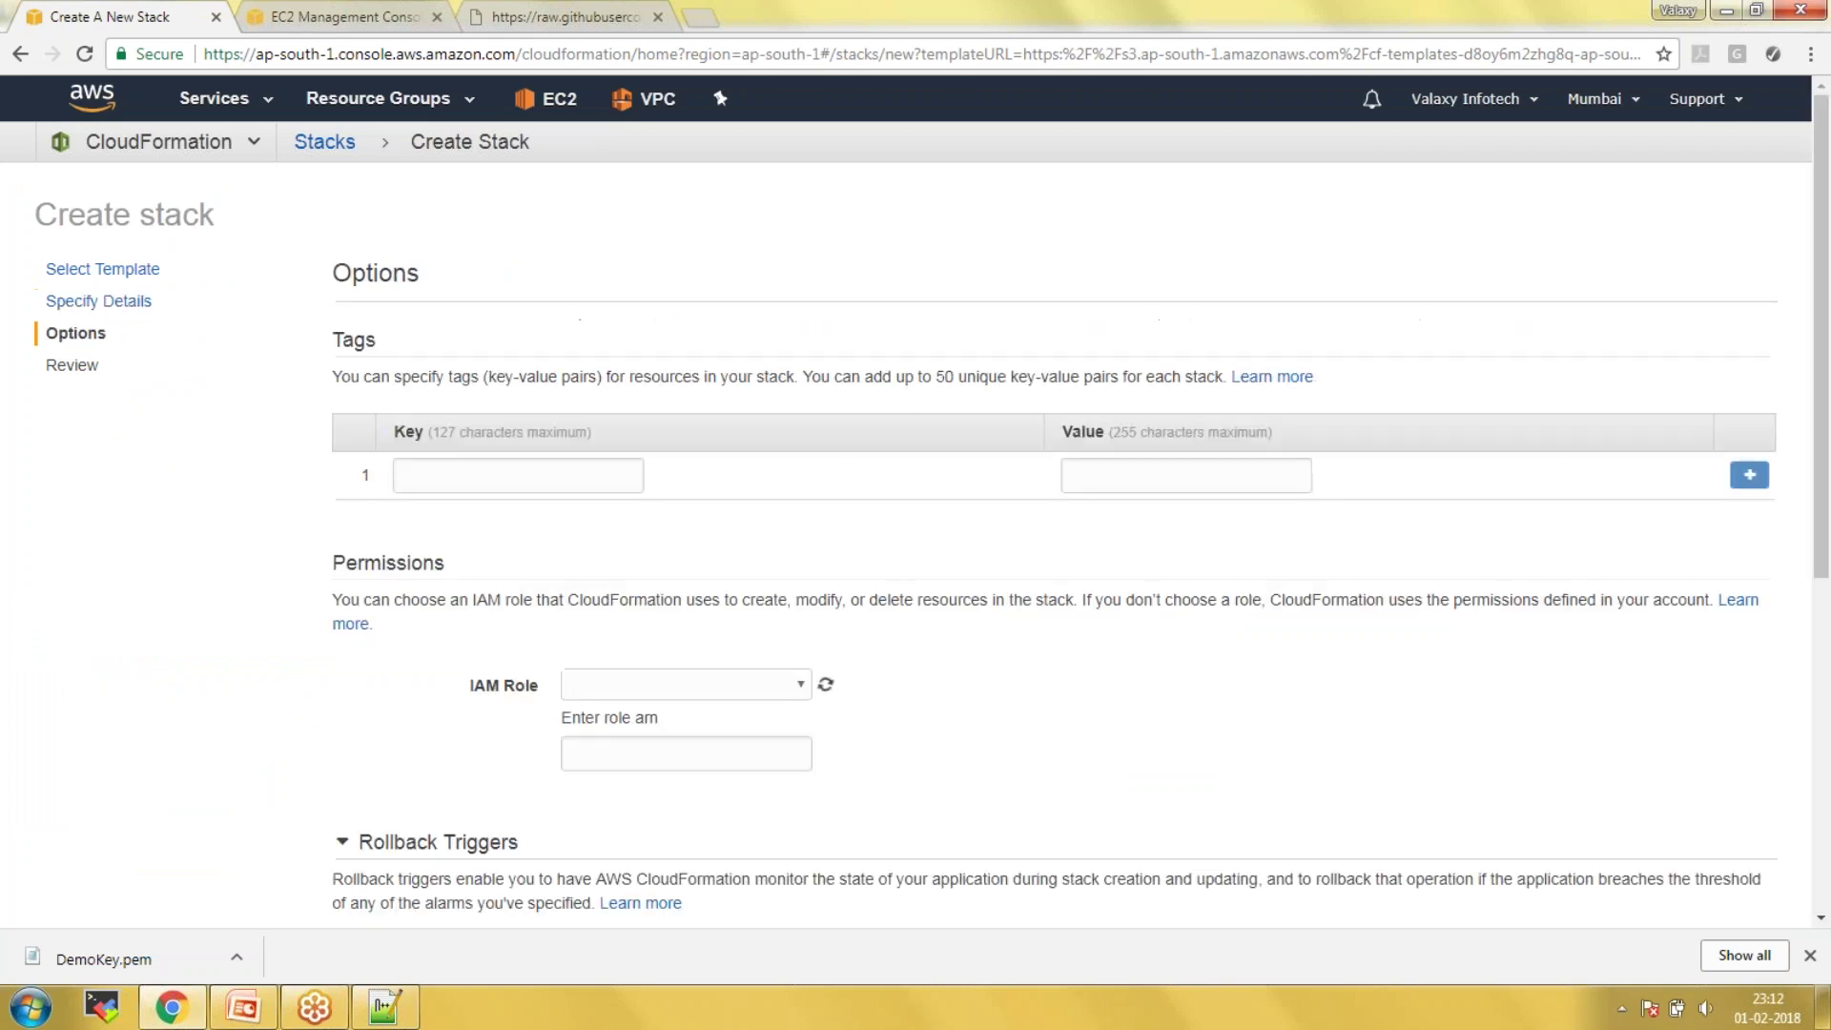
scroll(1754, 649, down, 3)
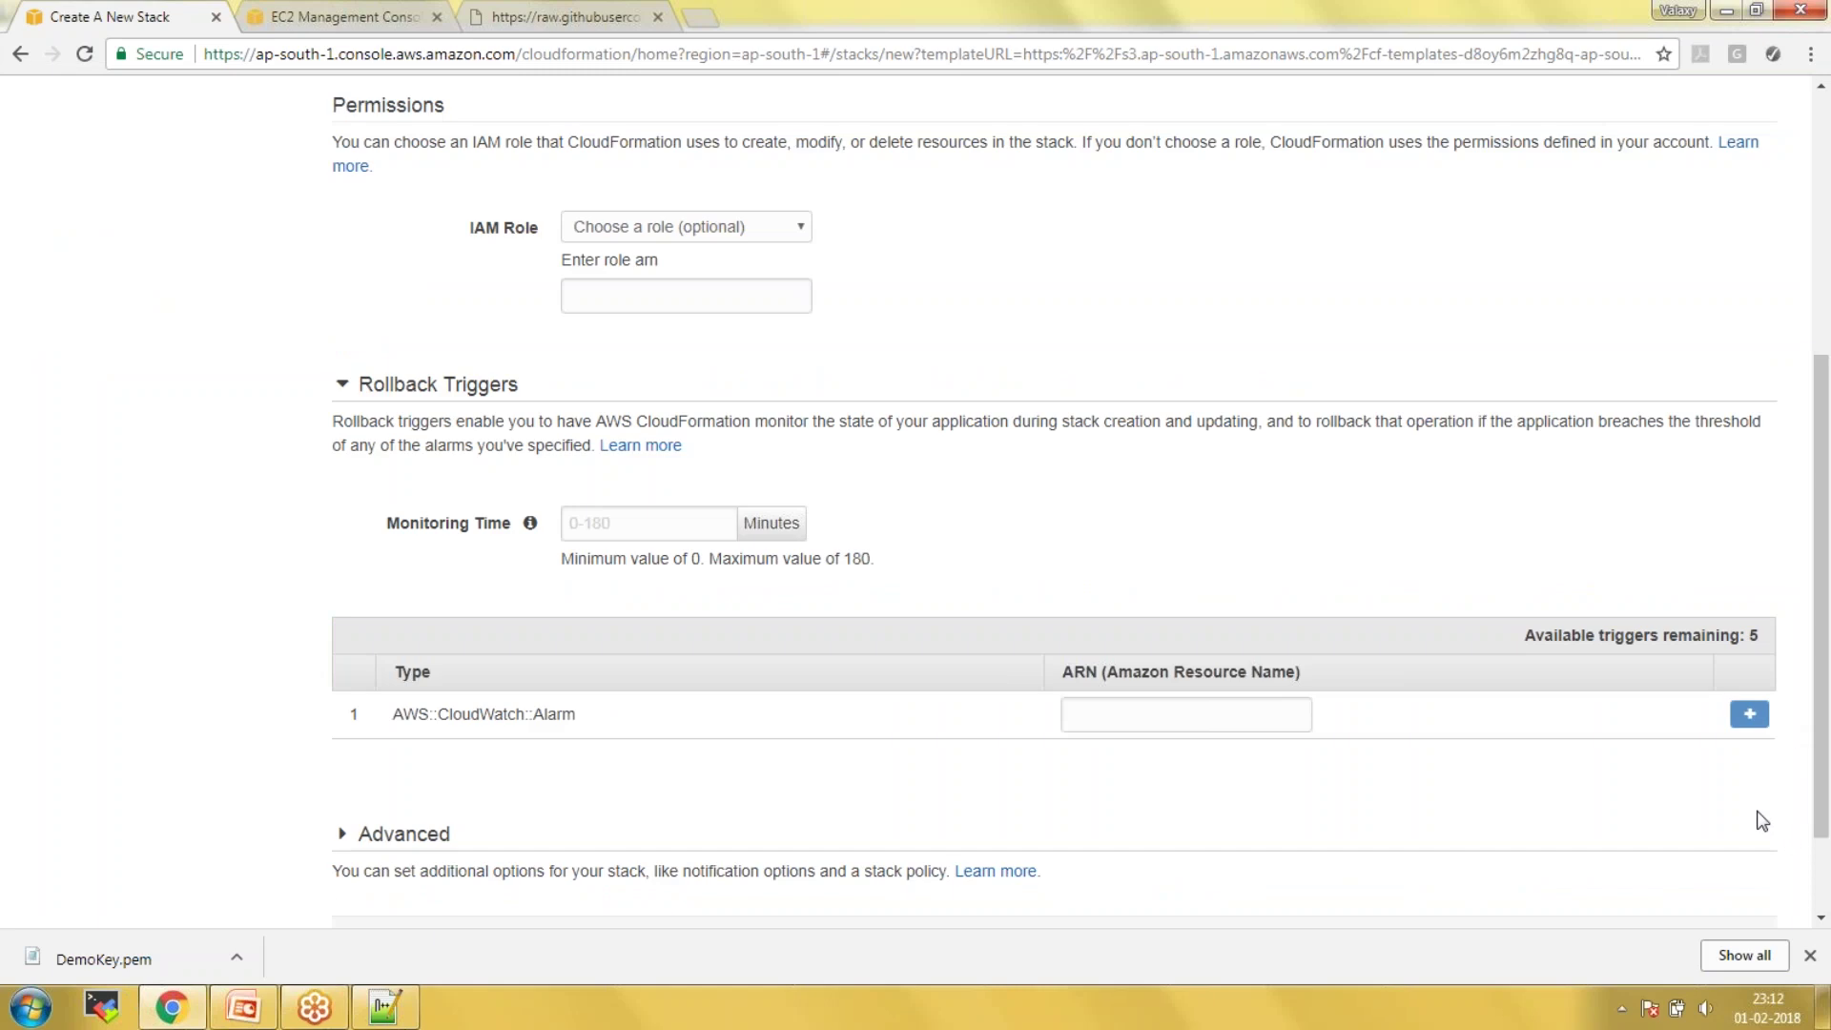
scroll(1761, 821, down, 3)
click(1721, 826)
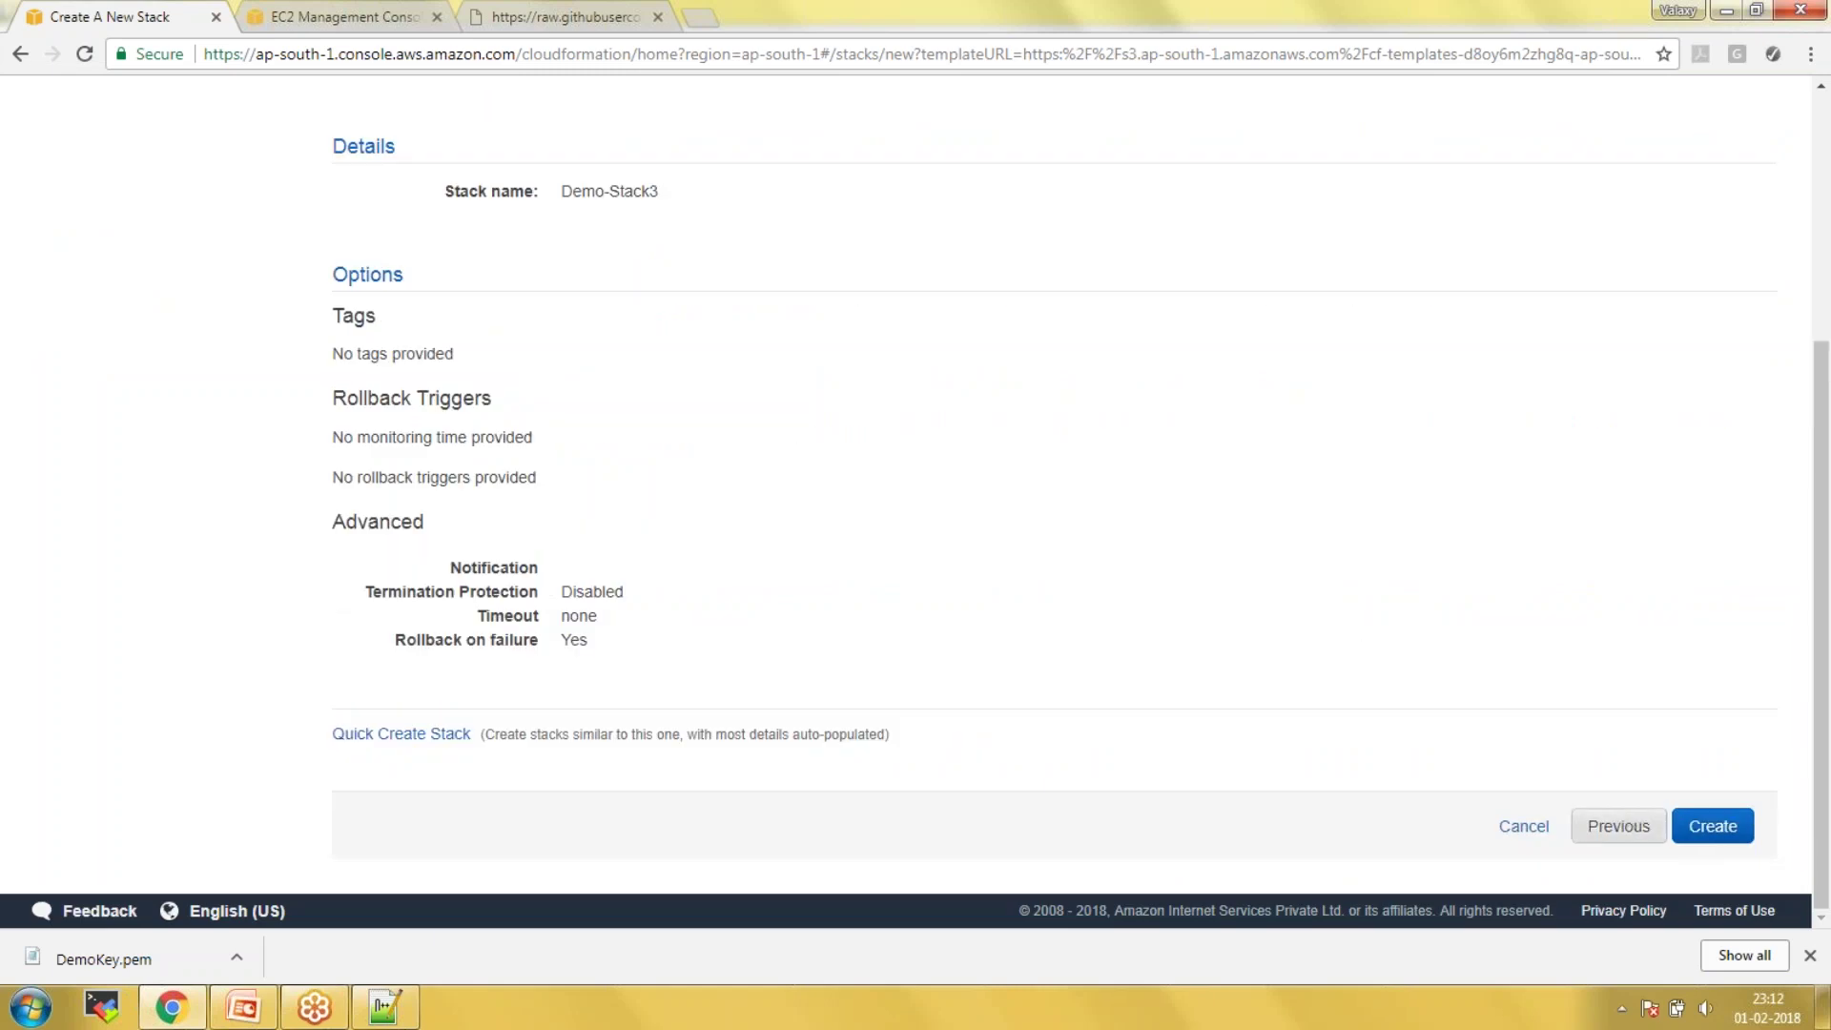
click(1703, 830)
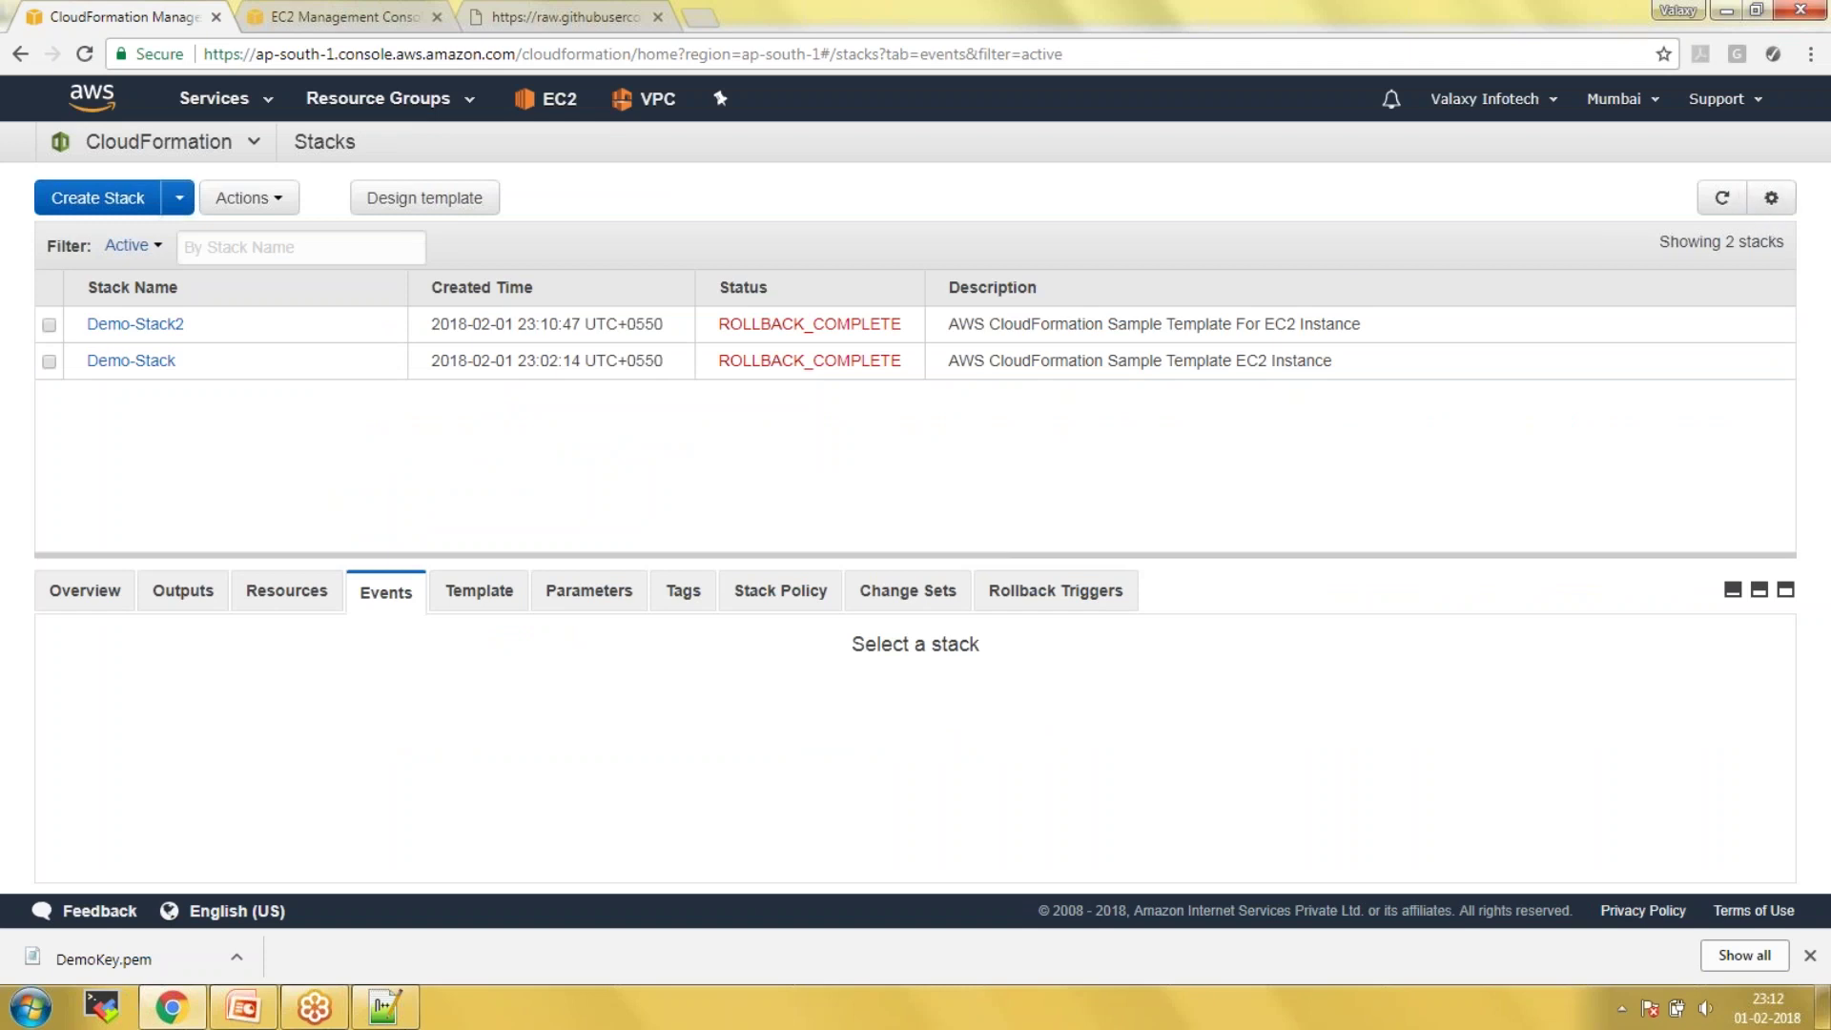
- Refresh the stacks list and review Demo-Stack3's events showing the missing webkey key pair
click(1723, 198)
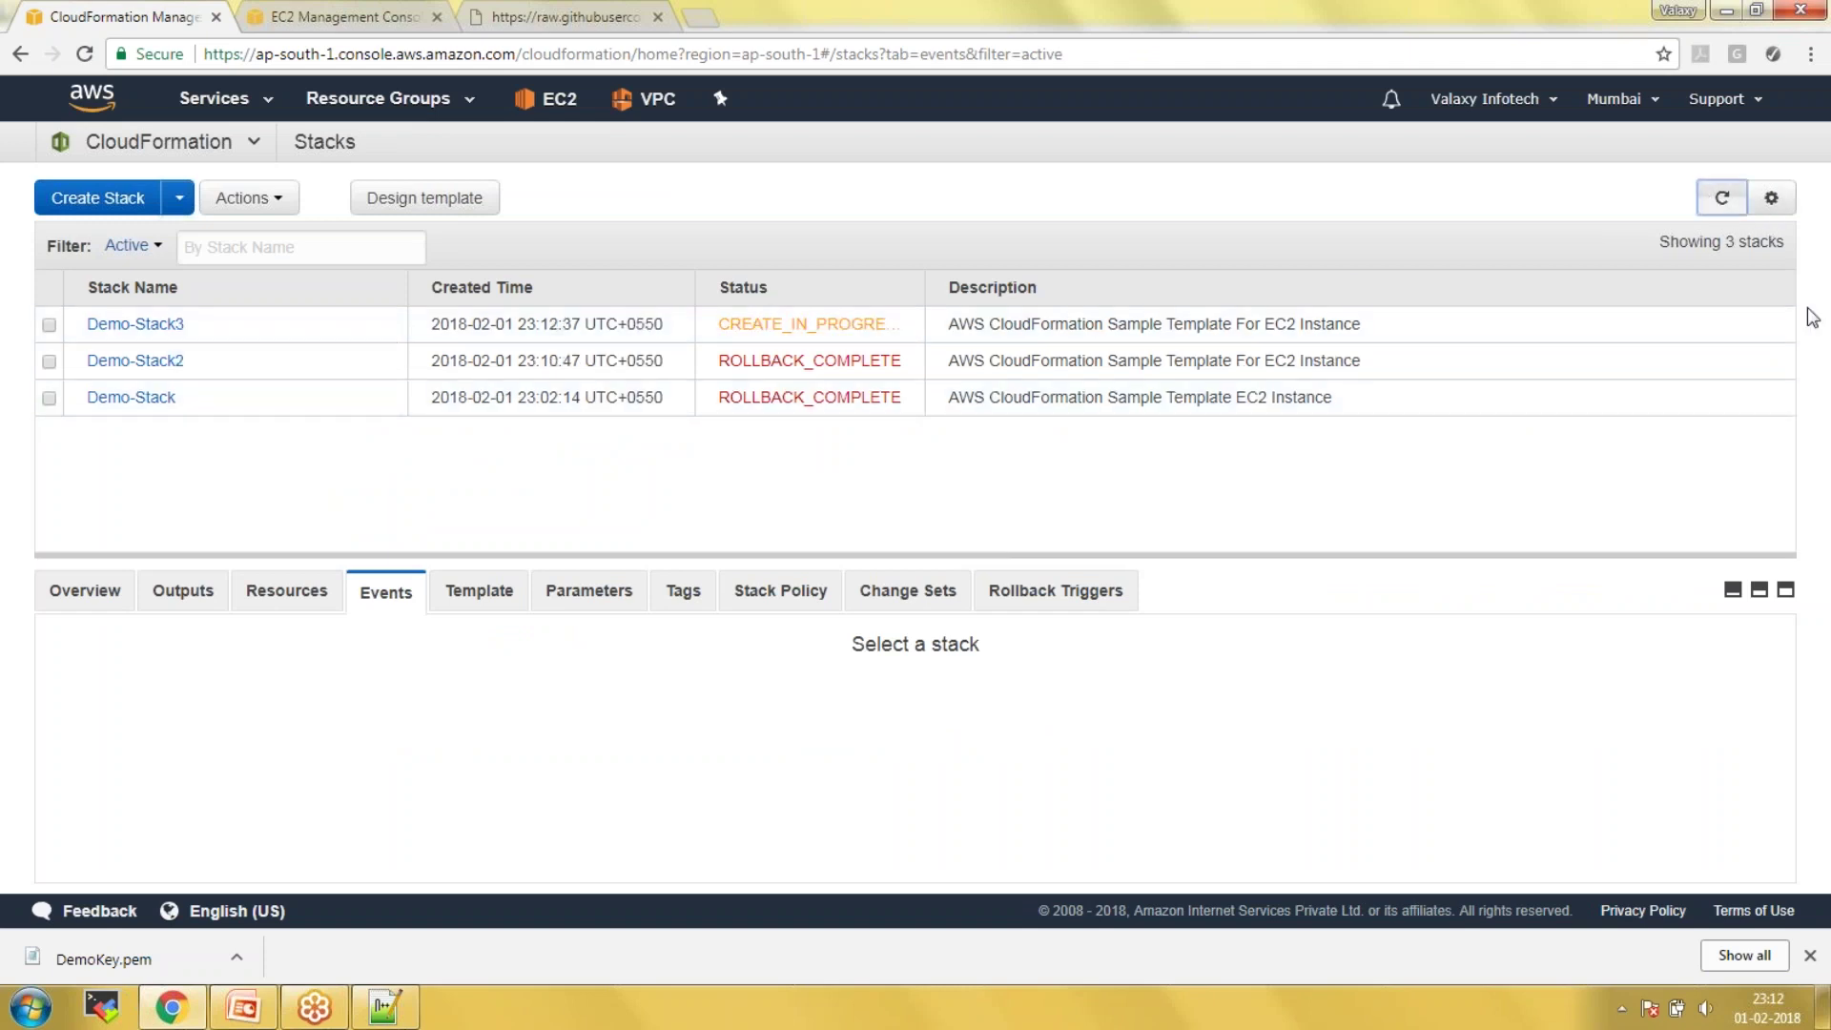
click(1719, 196)
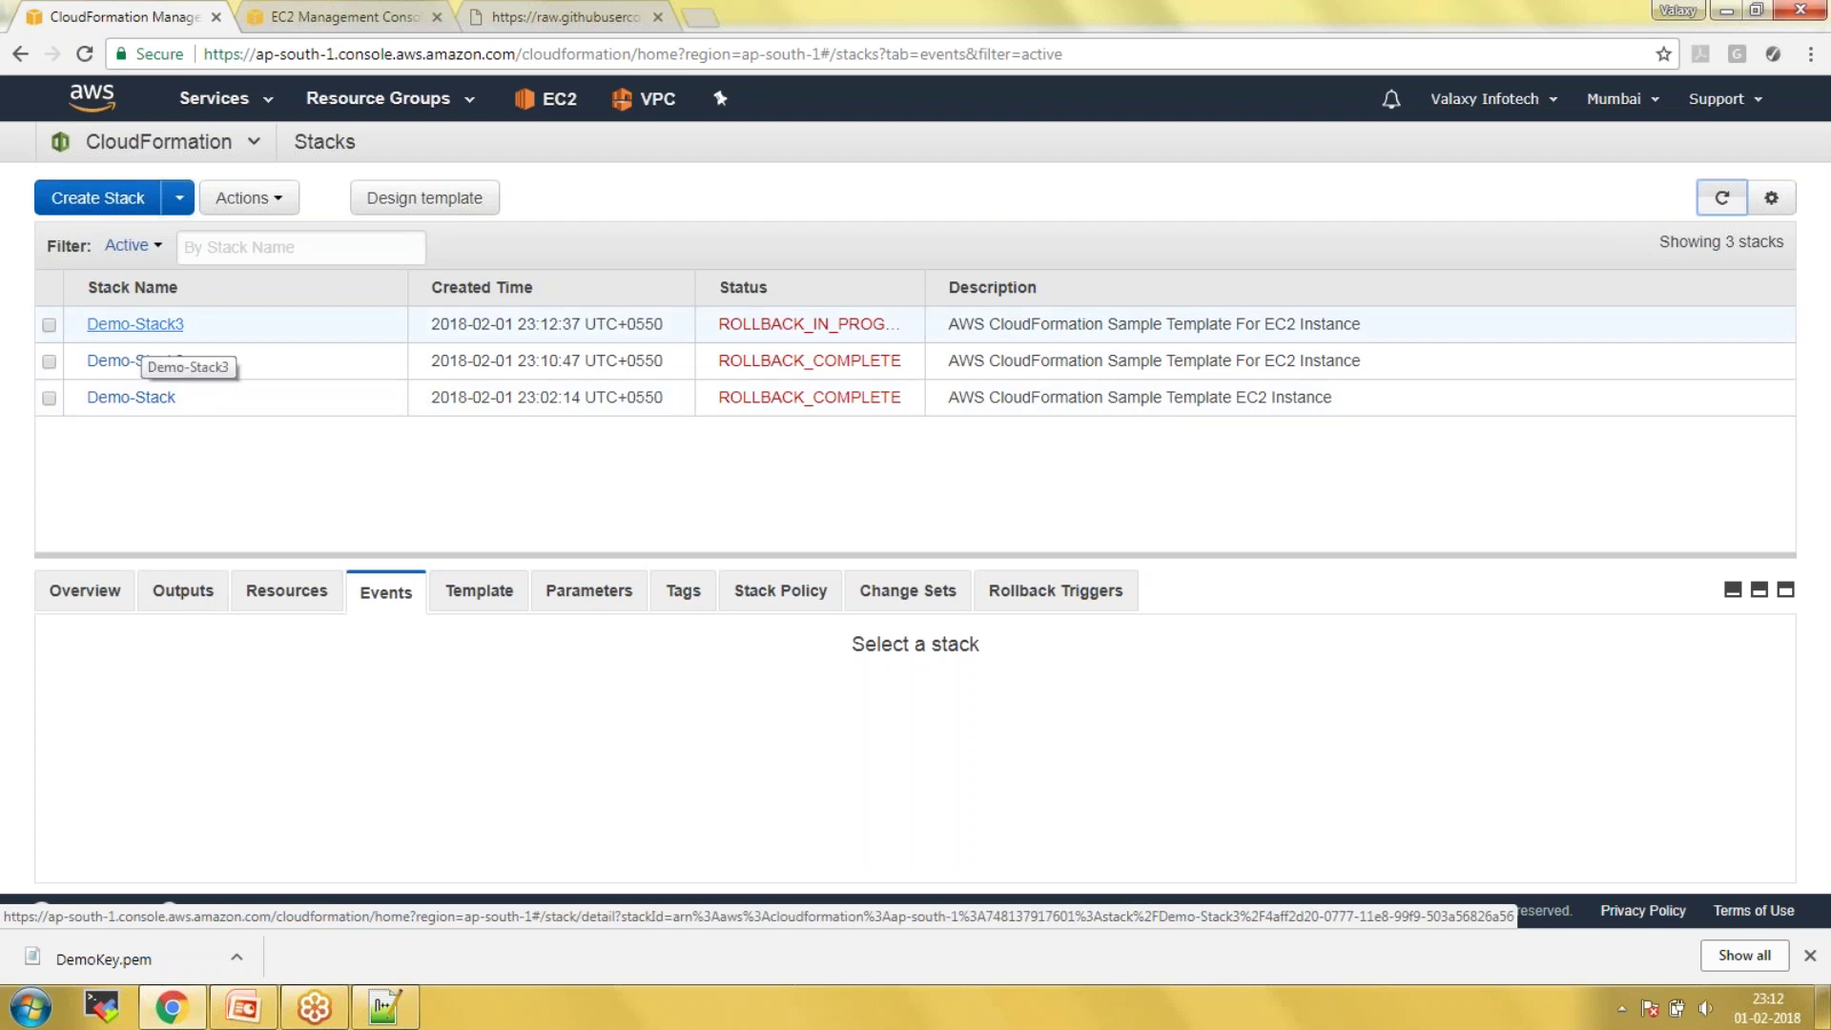
click(199, 597)
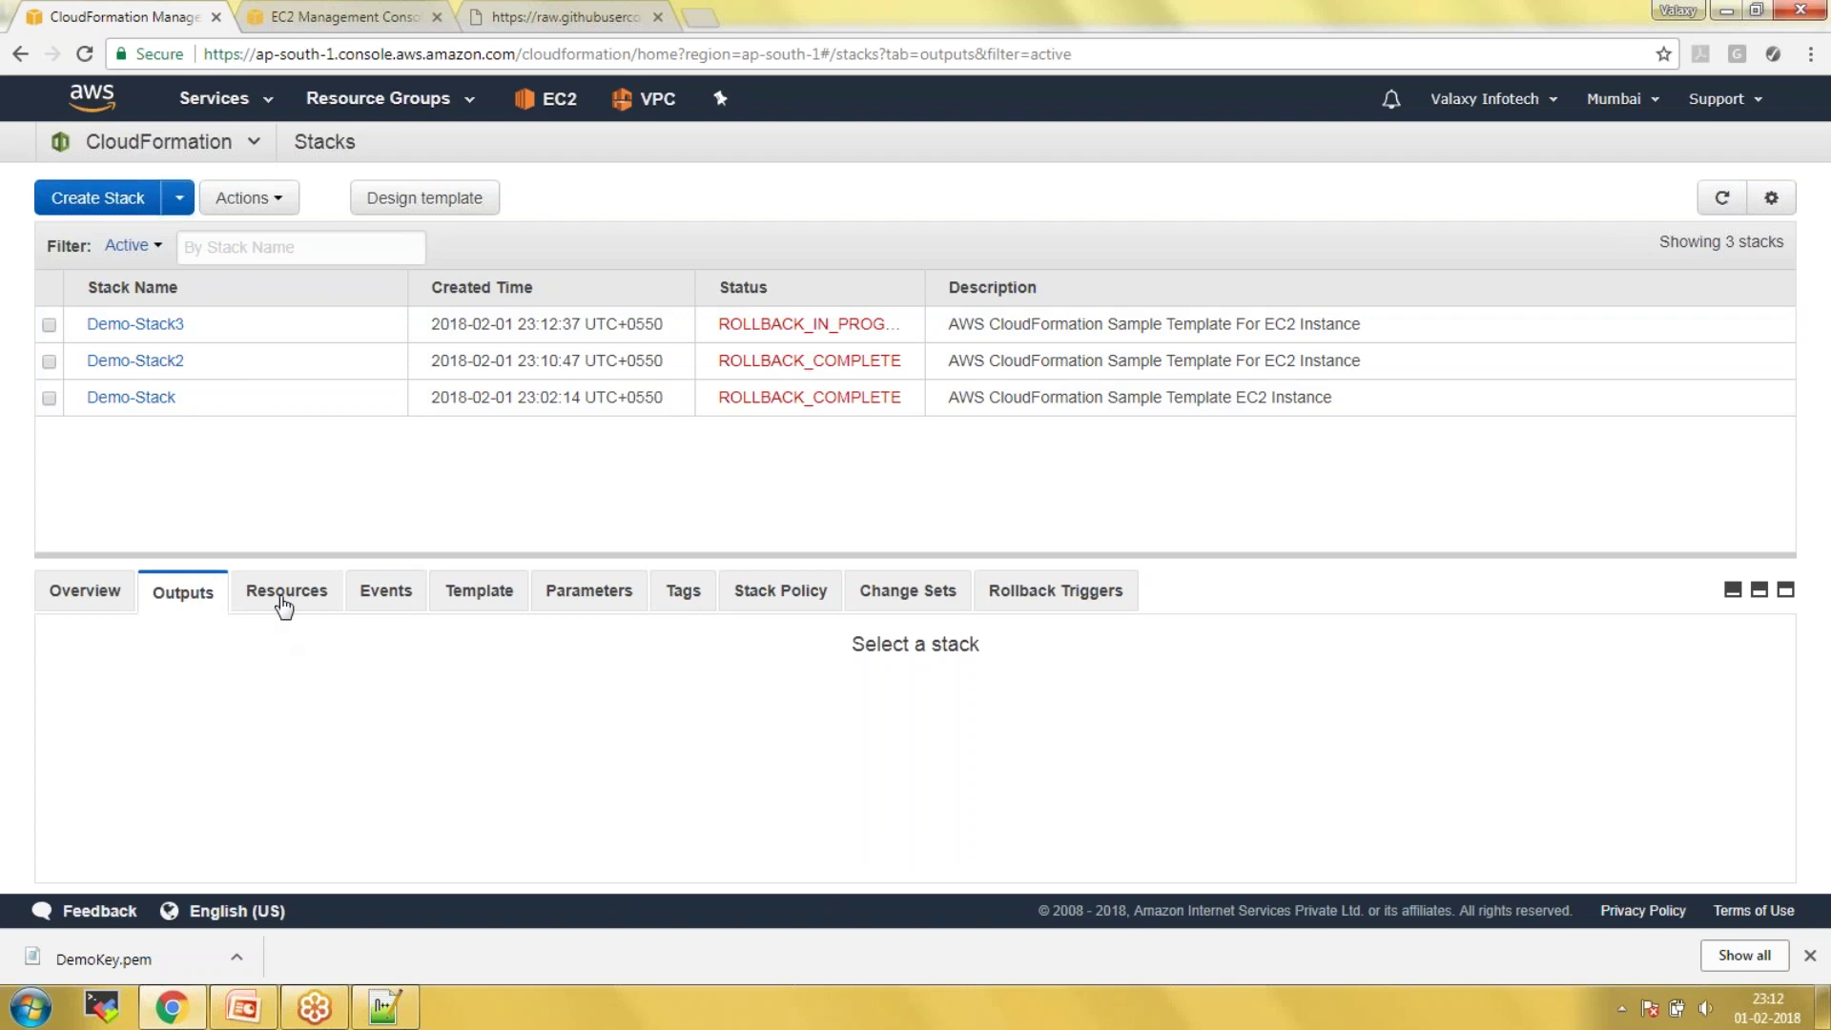
click(383, 593)
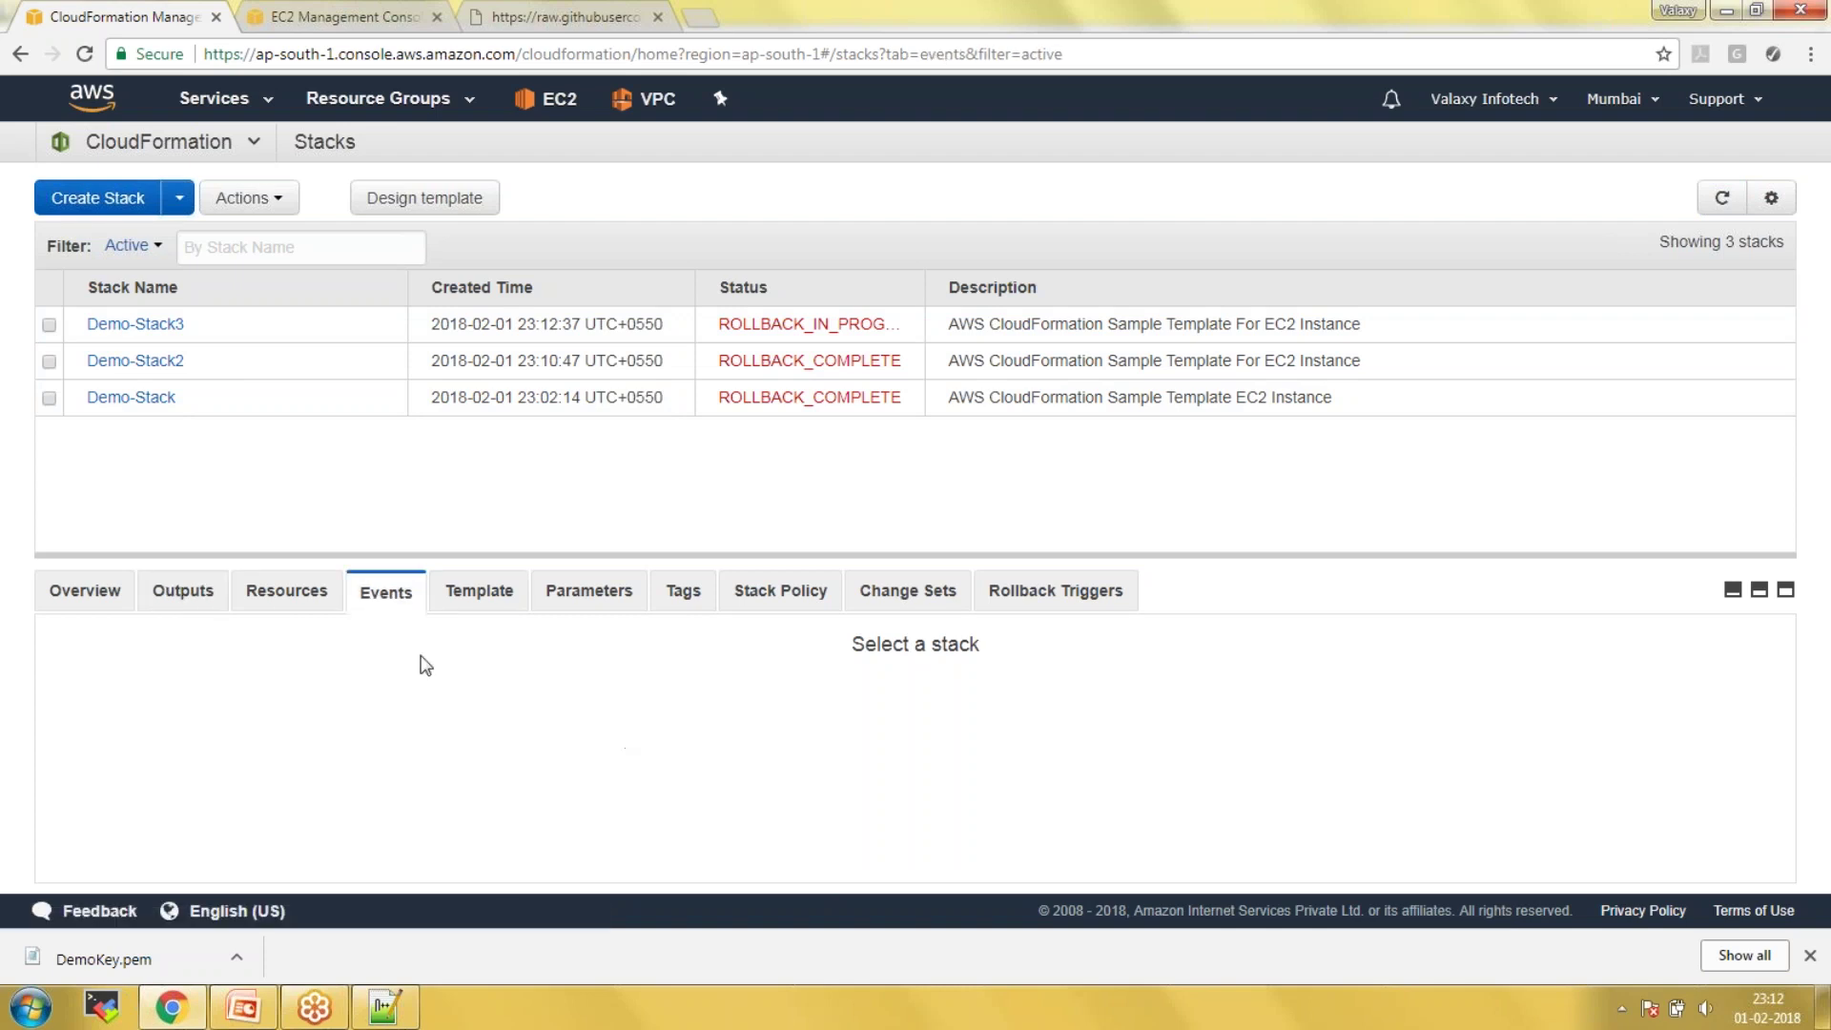
click(201, 335)
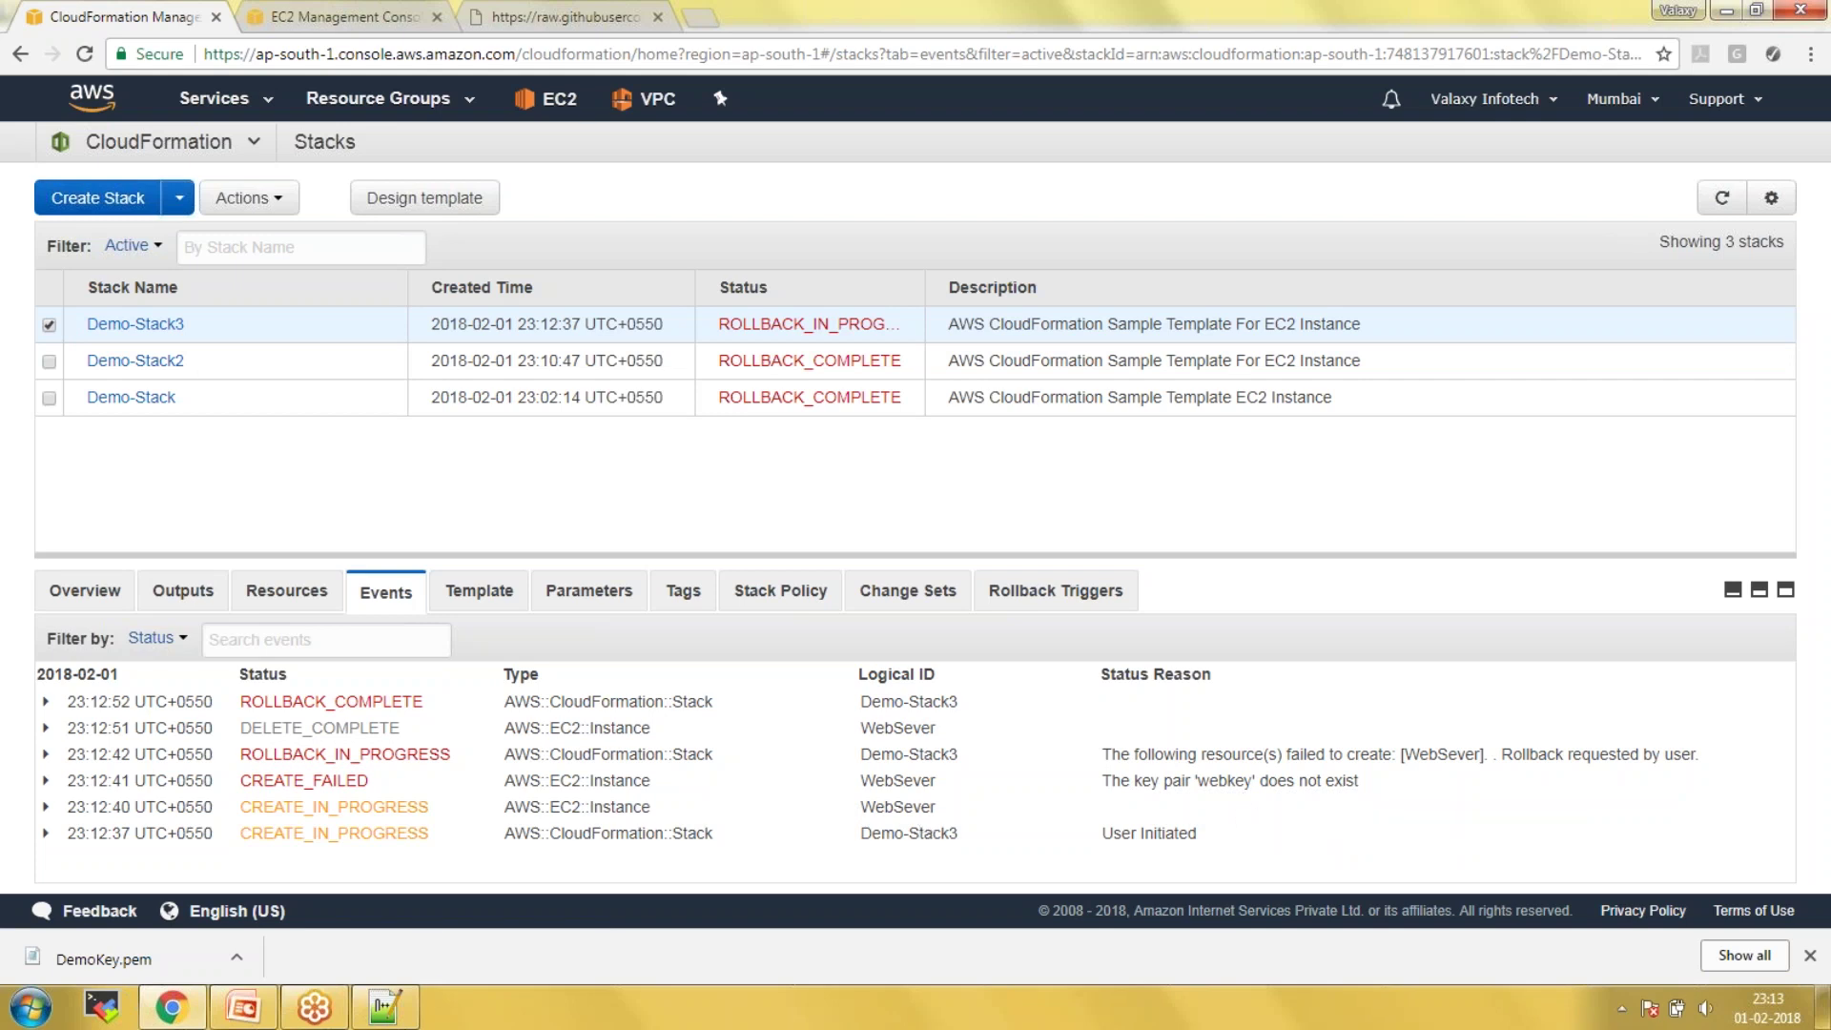
click(317, 23)
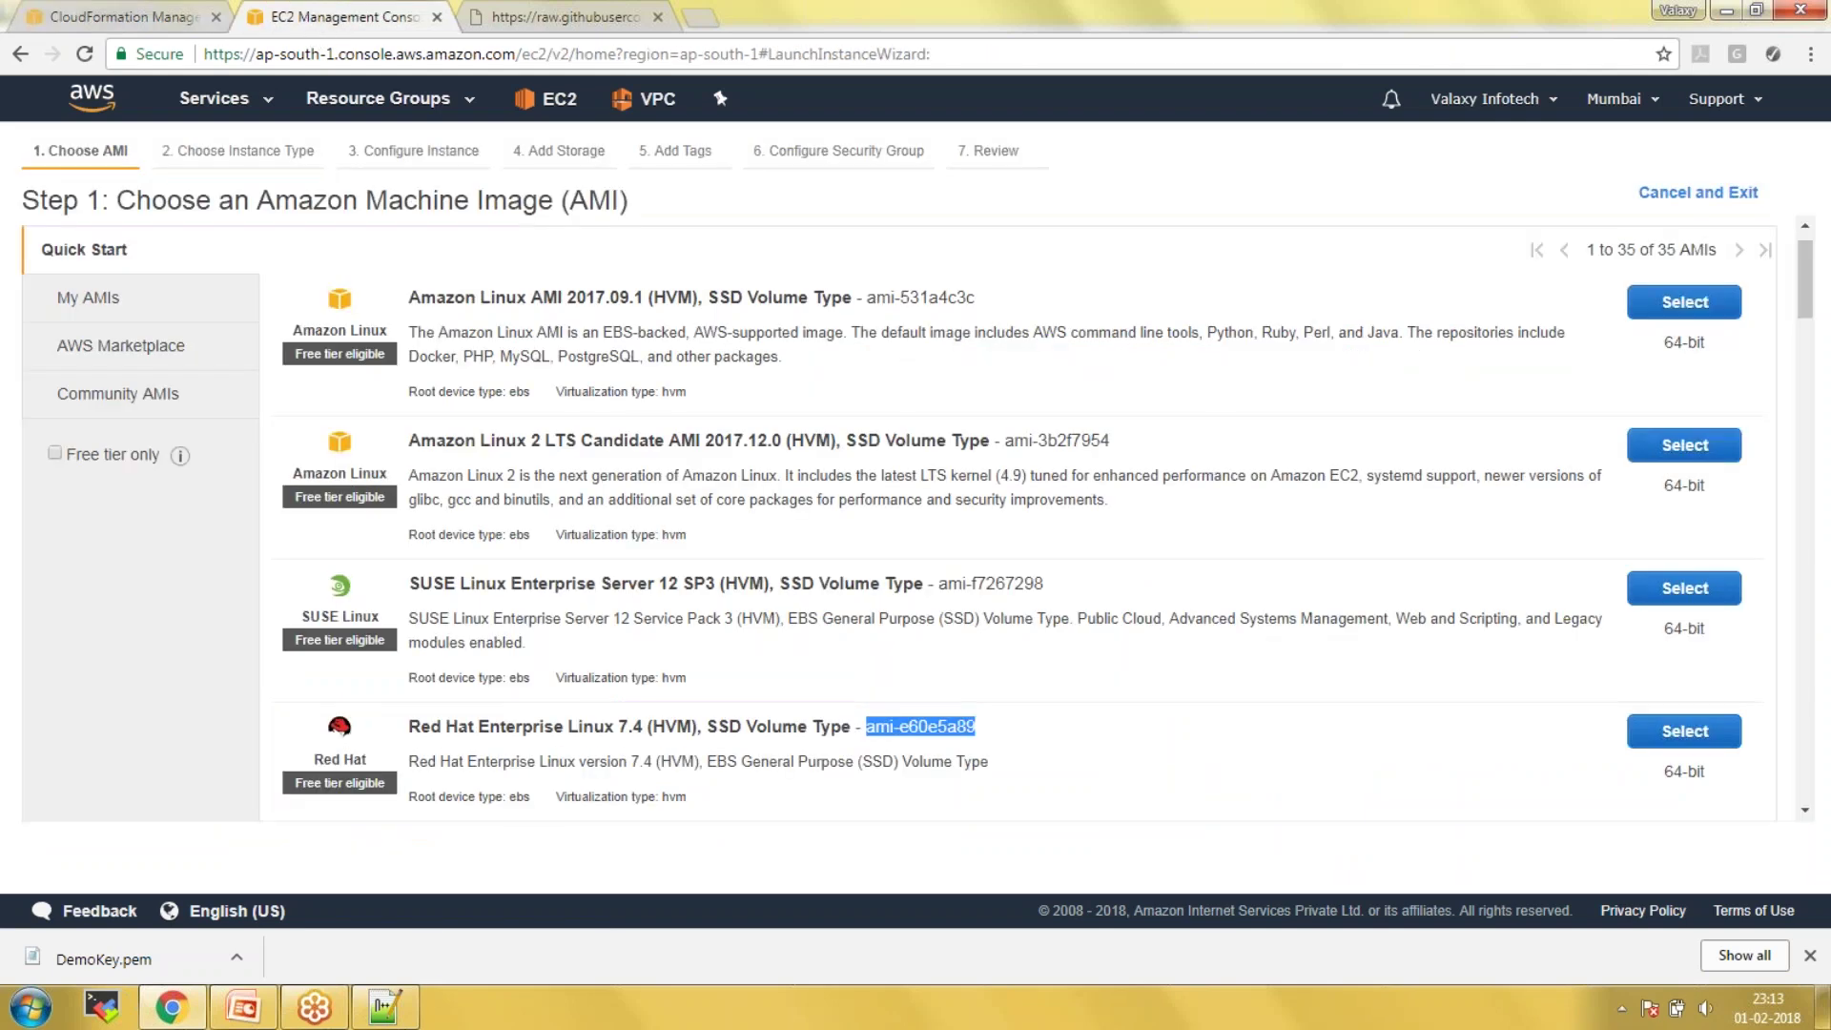
- Copy the MumbaiKey key pair name from EC2's Key Pairs list
click(1735, 194)
scroll(211, 411, down, 3)
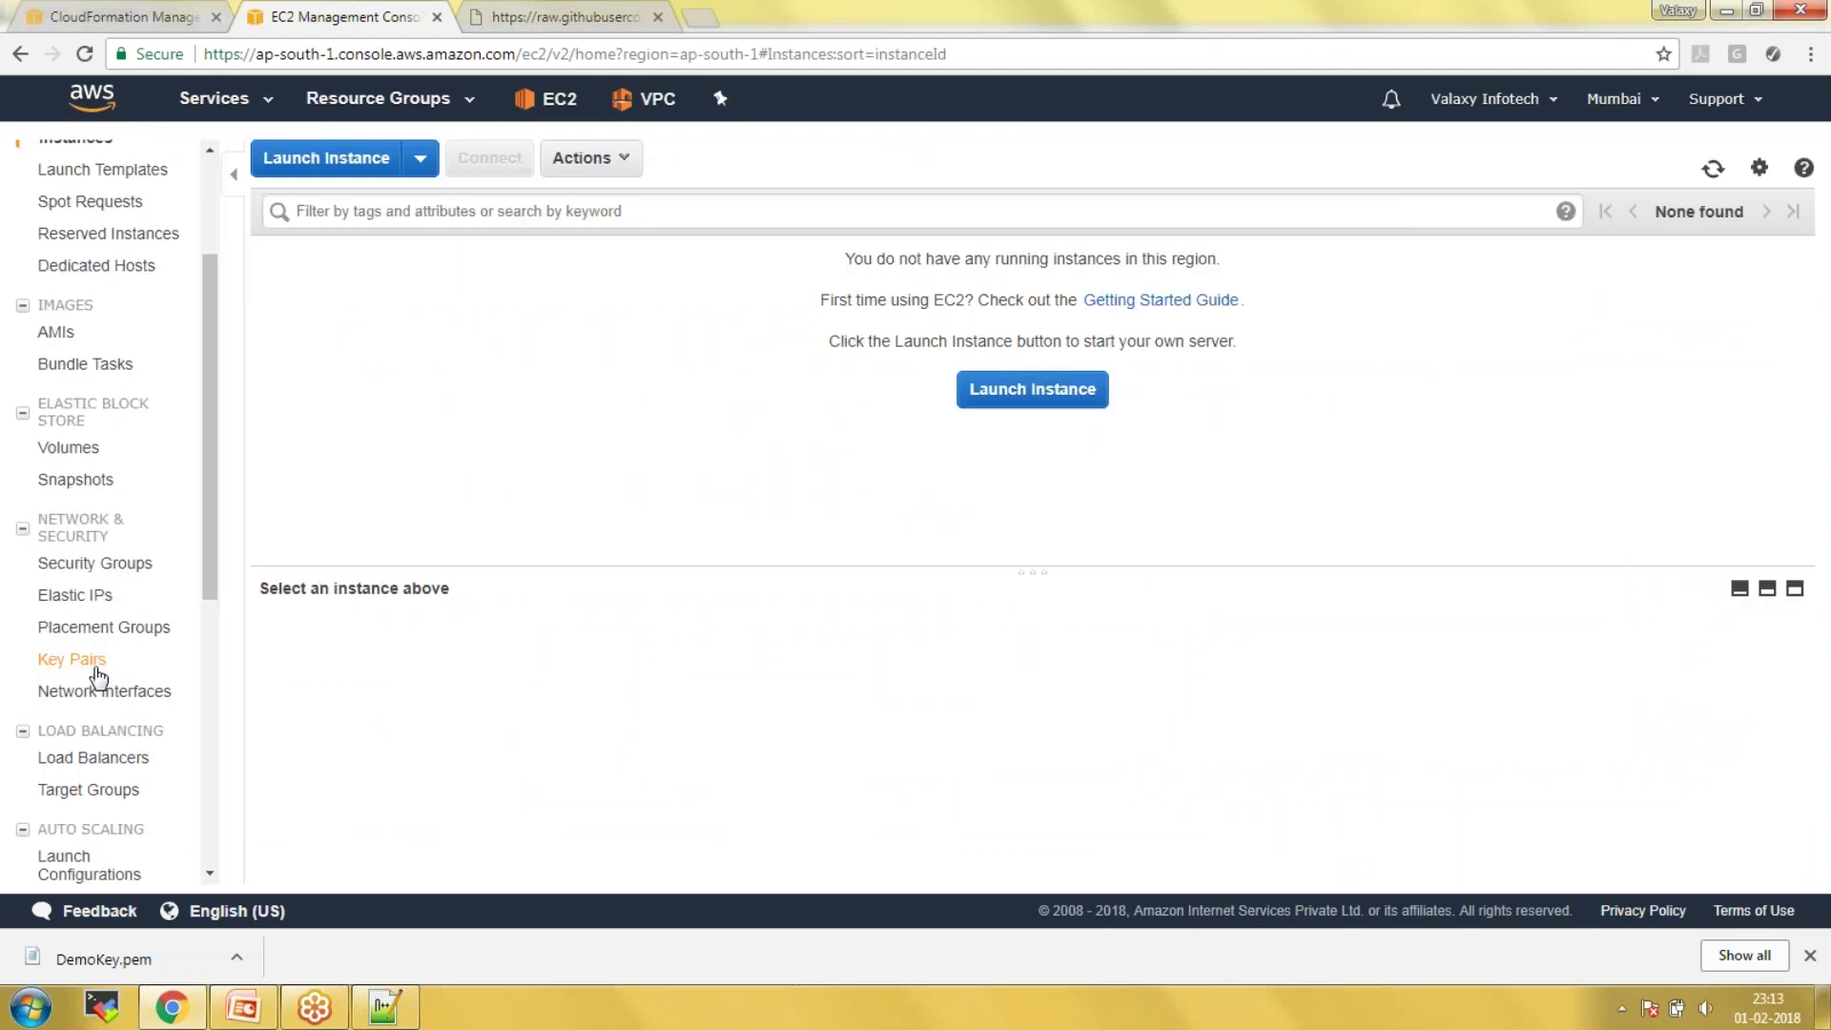
click(94, 674)
click(343, 333)
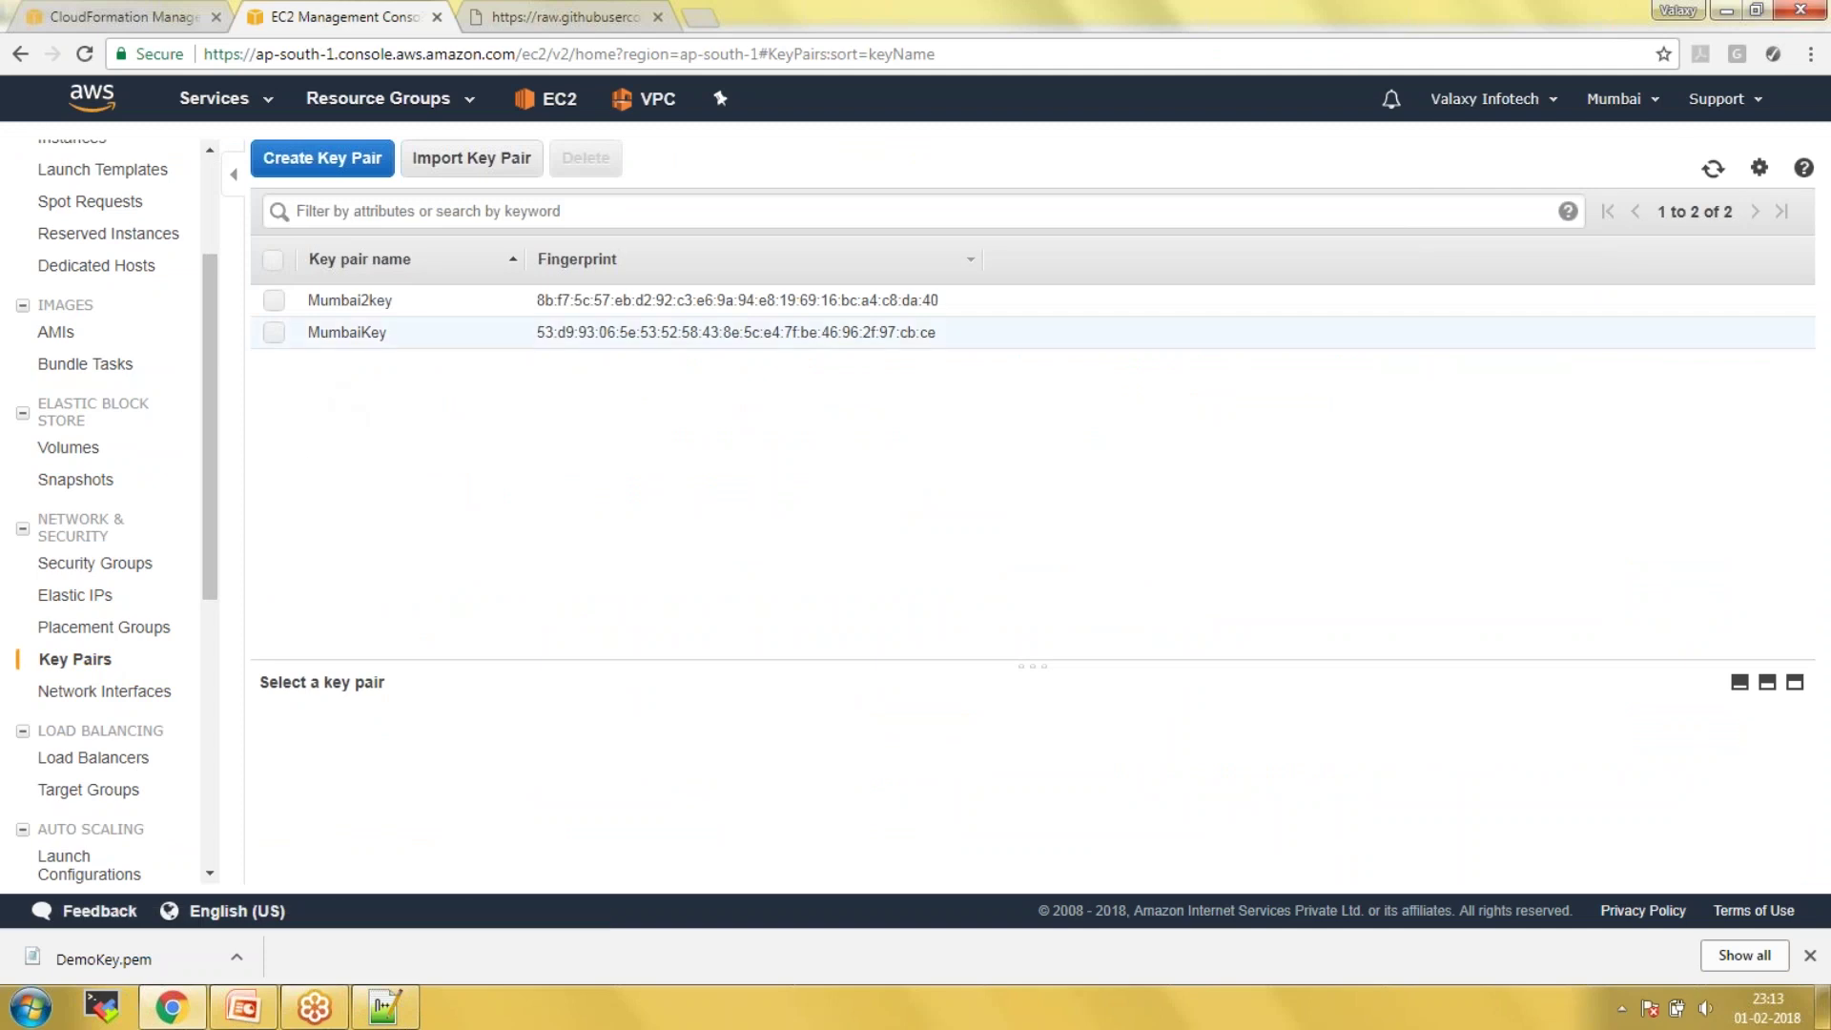
double_click(332, 332)
key(ctrl+c)
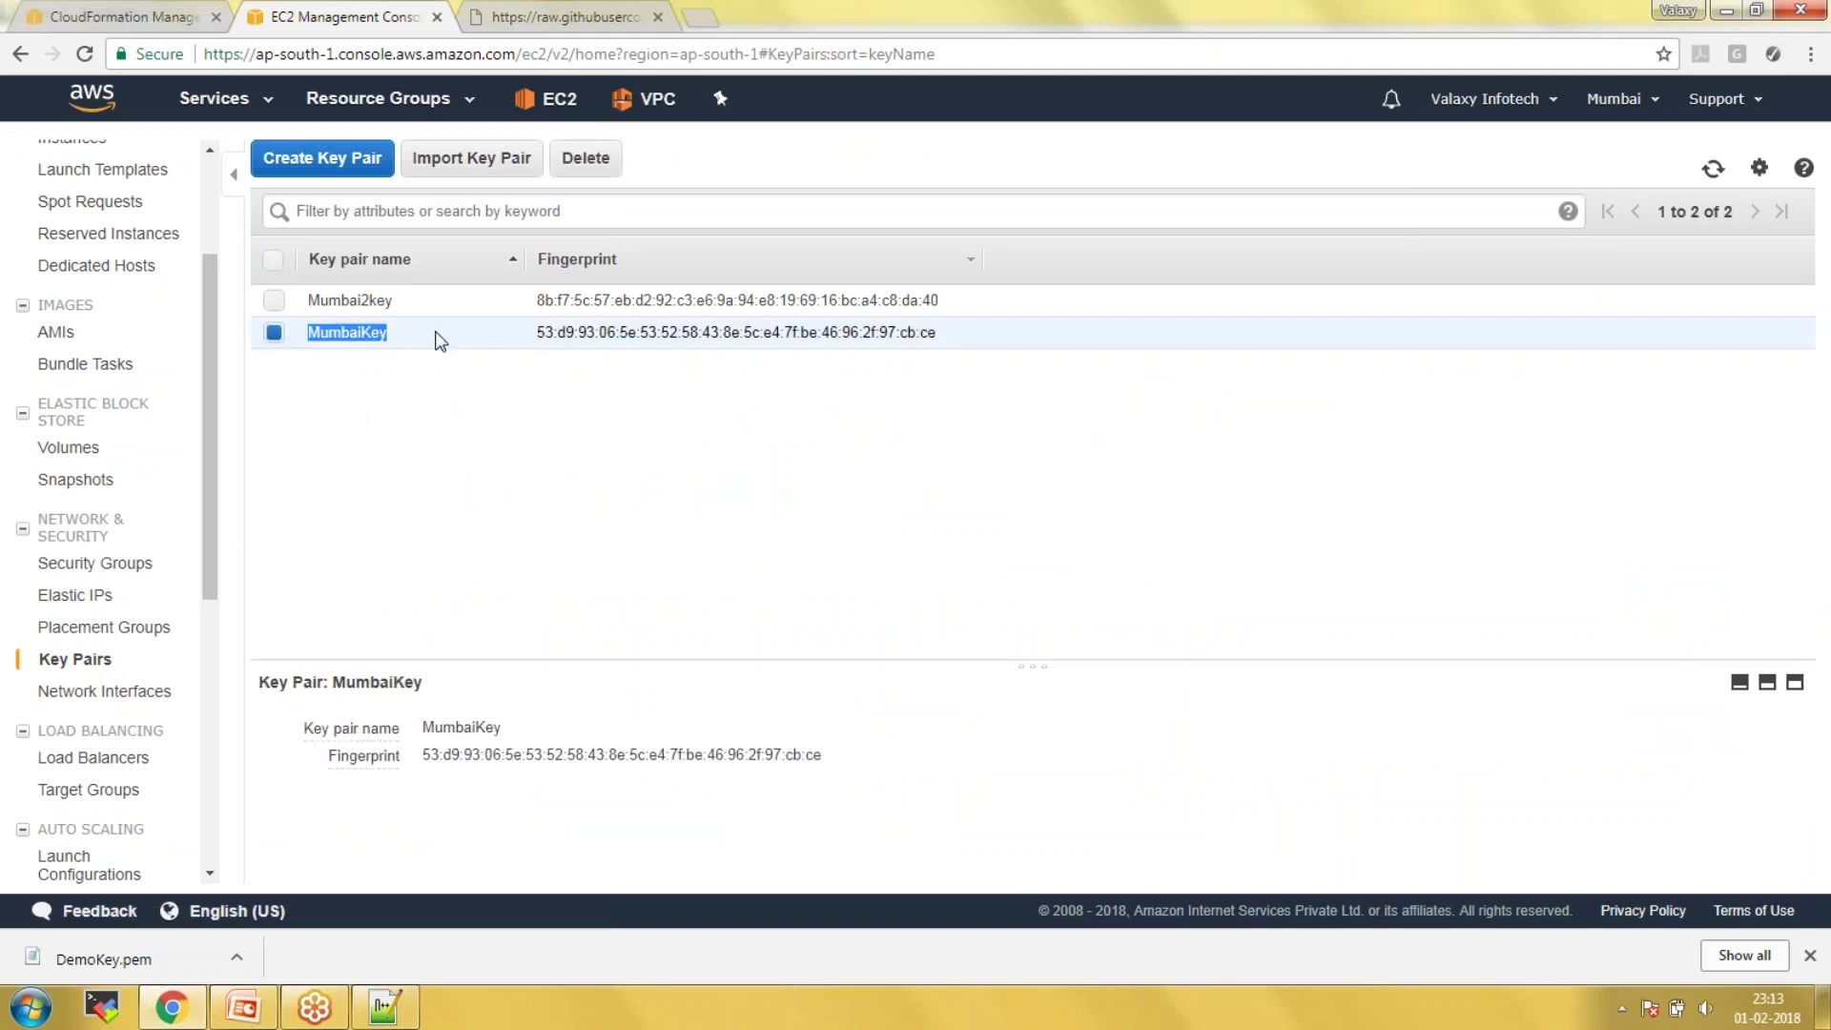
click(382, 1011)
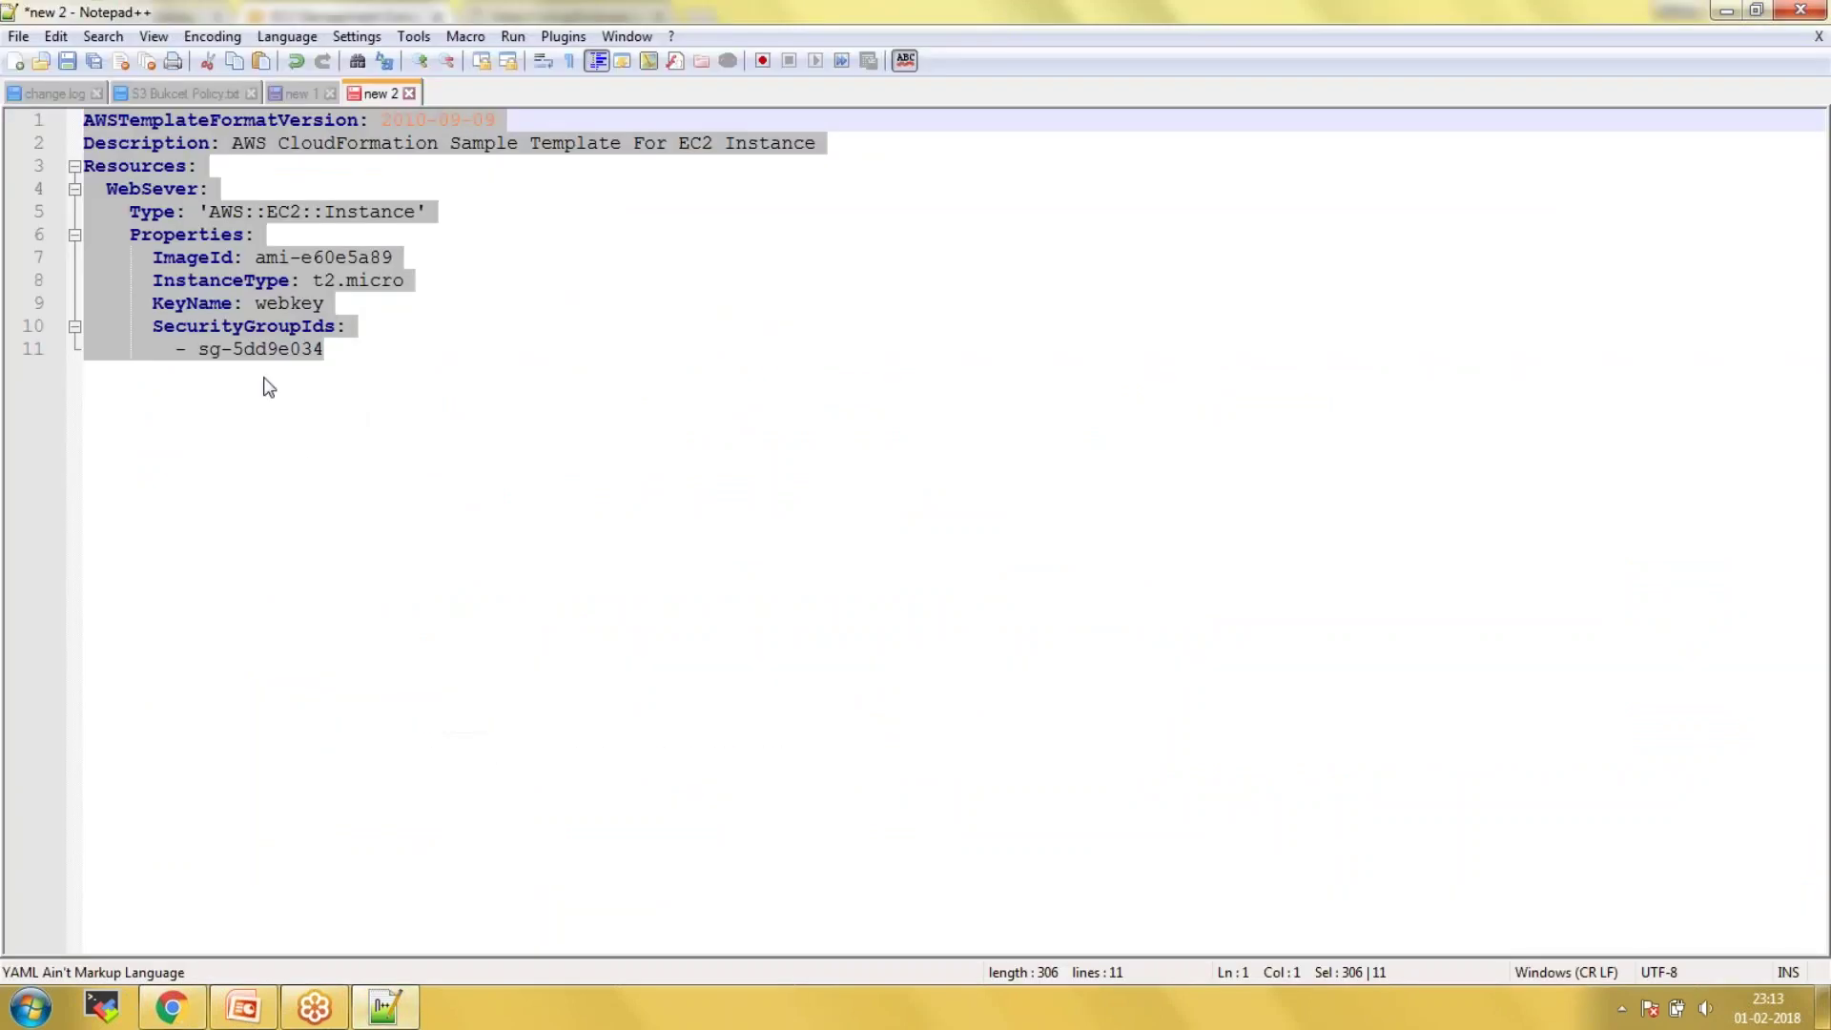
- Replace webkey with MumbaiKey on the KeyName line and select the entire template
click(282, 261)
double_click(296, 302)
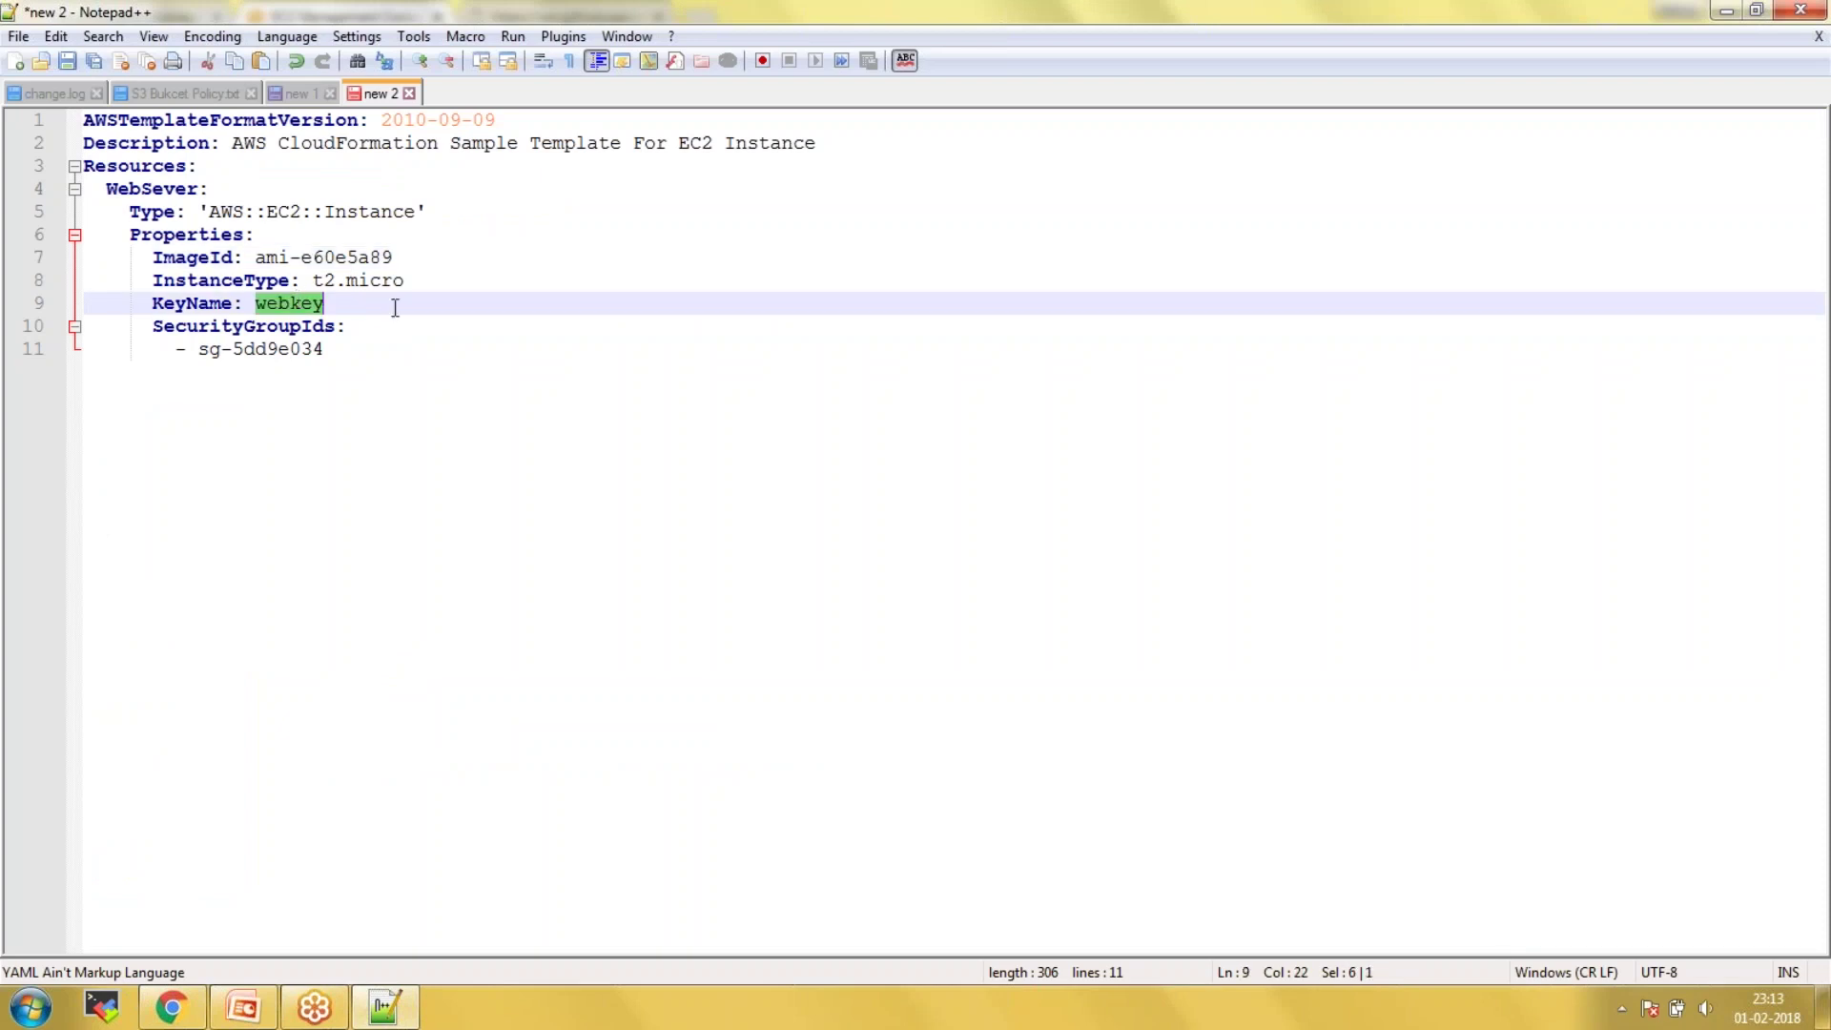
key(ctrl+v)
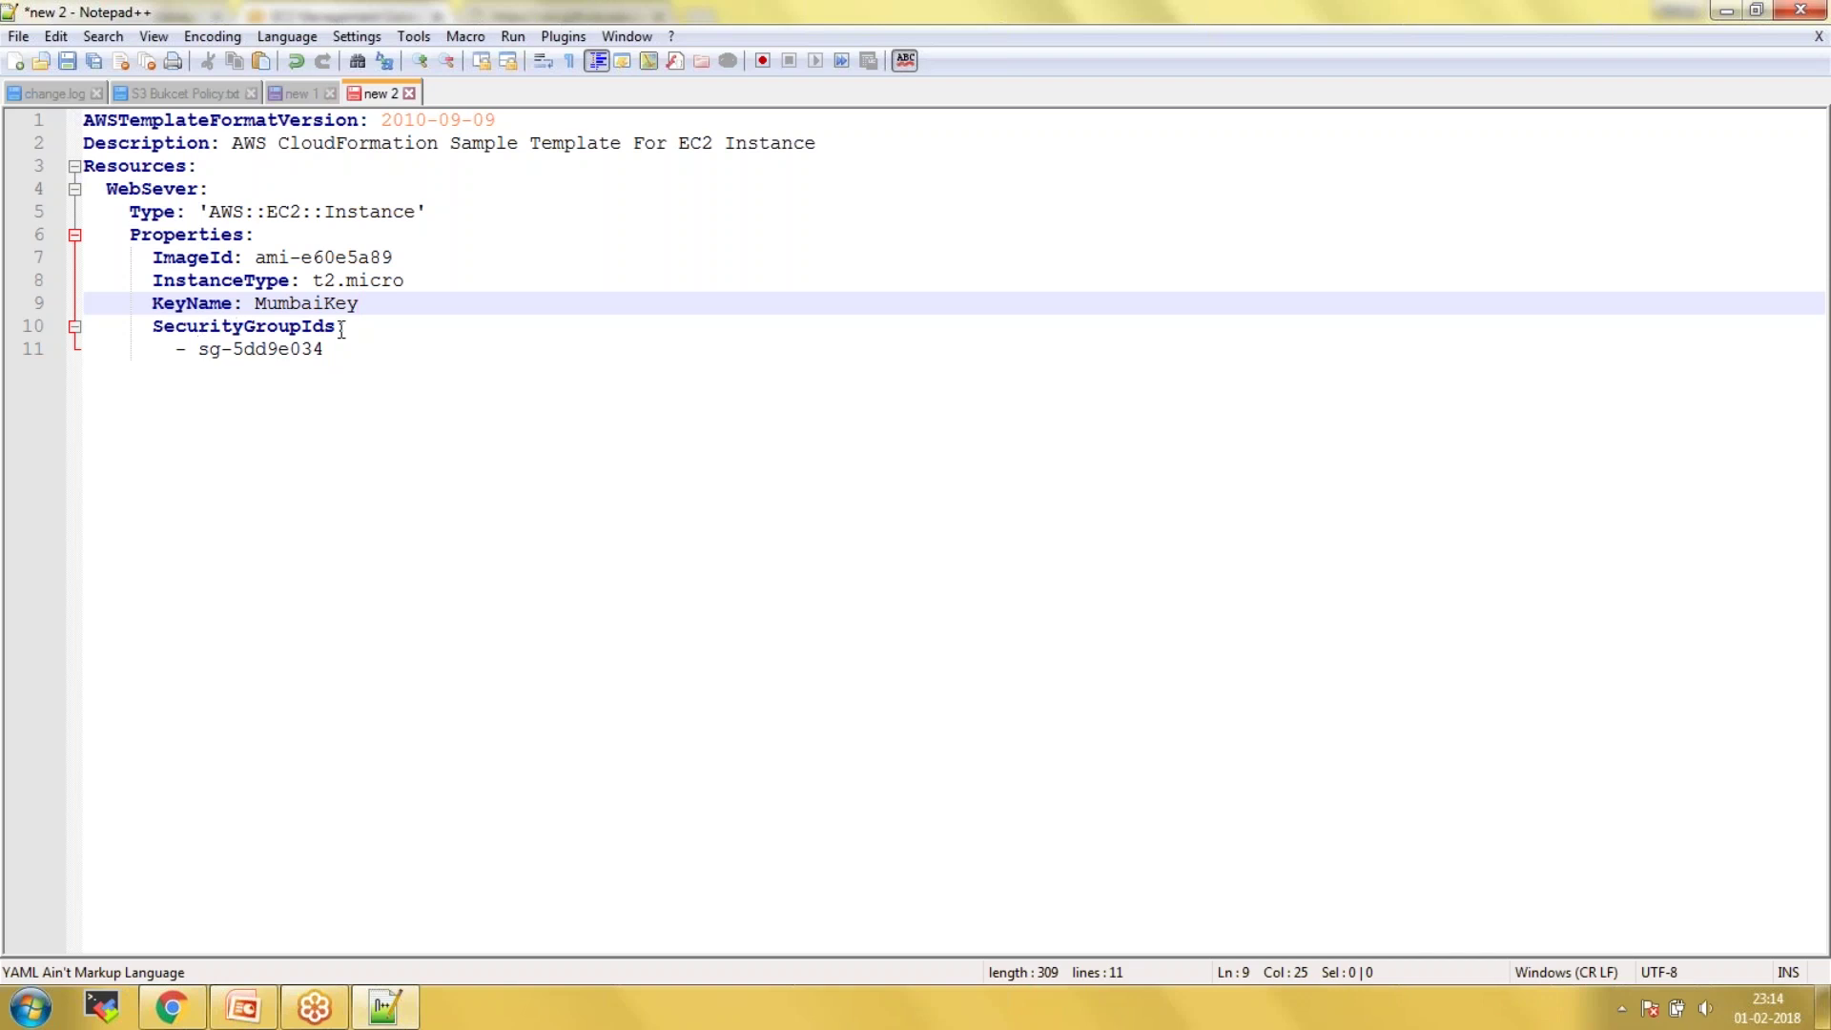
drag(341, 348, 43, 119)
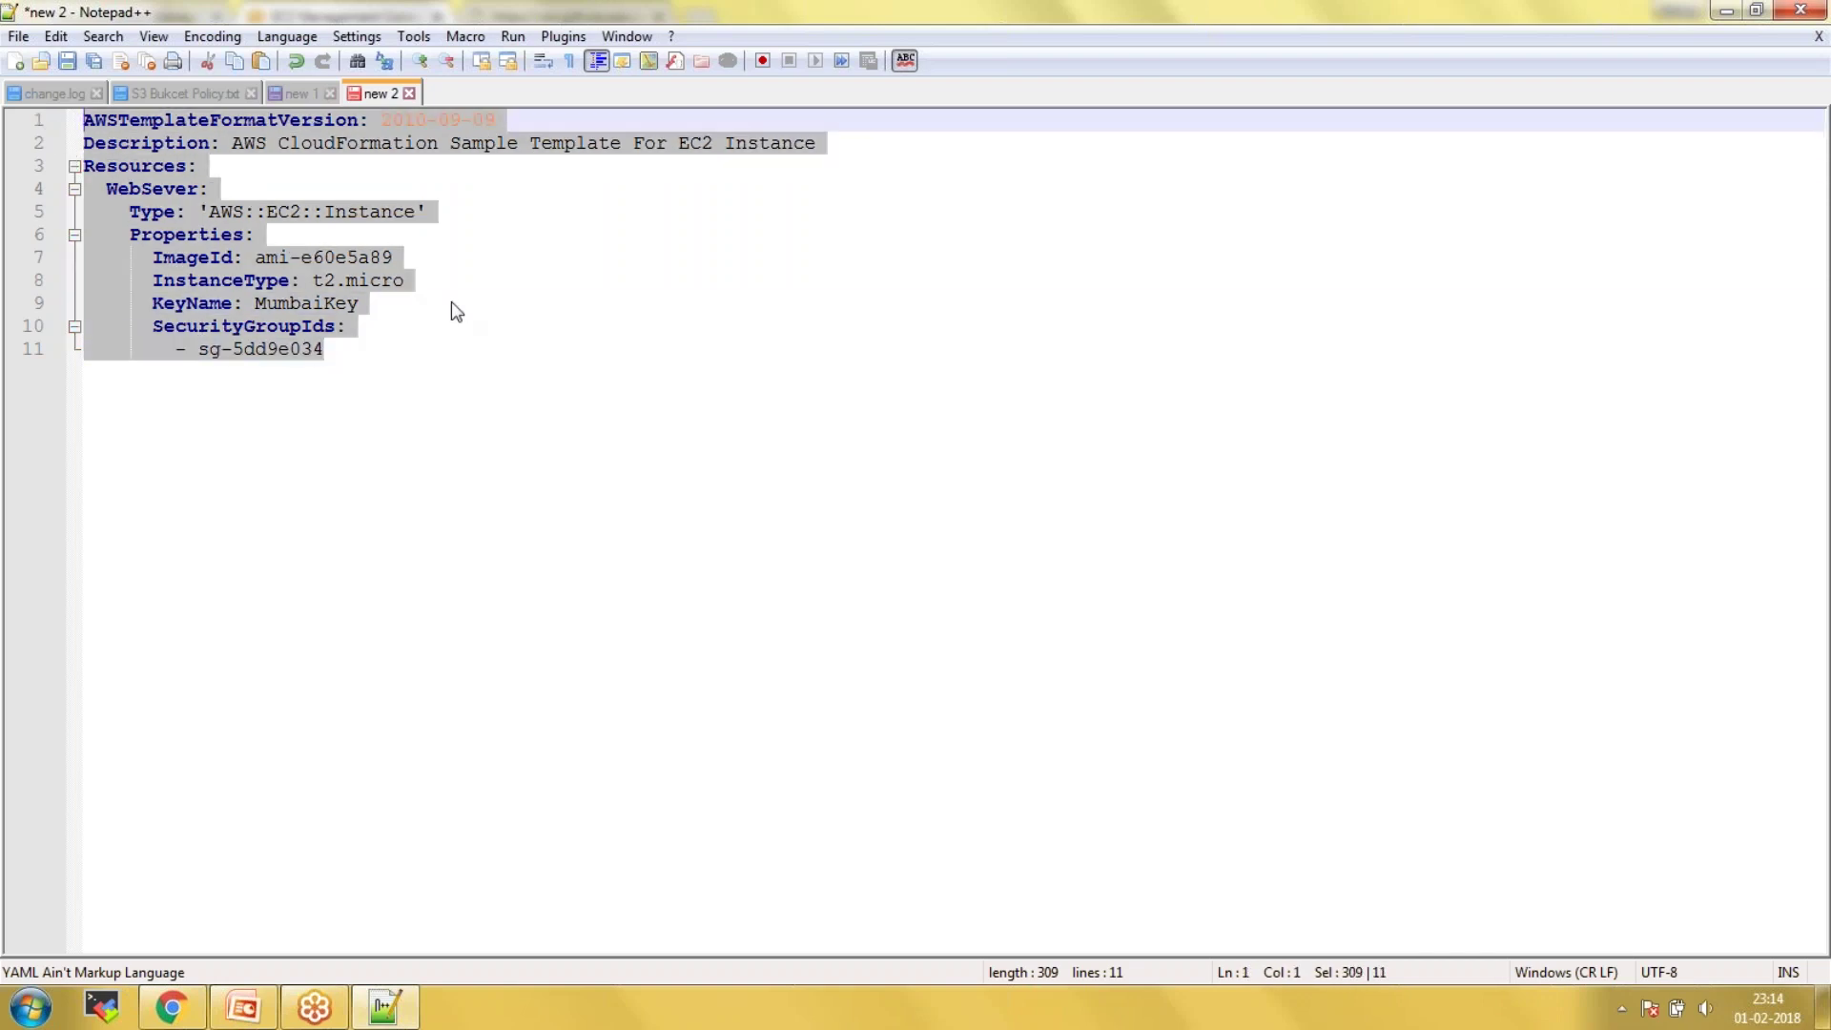
key(alt+Tab)
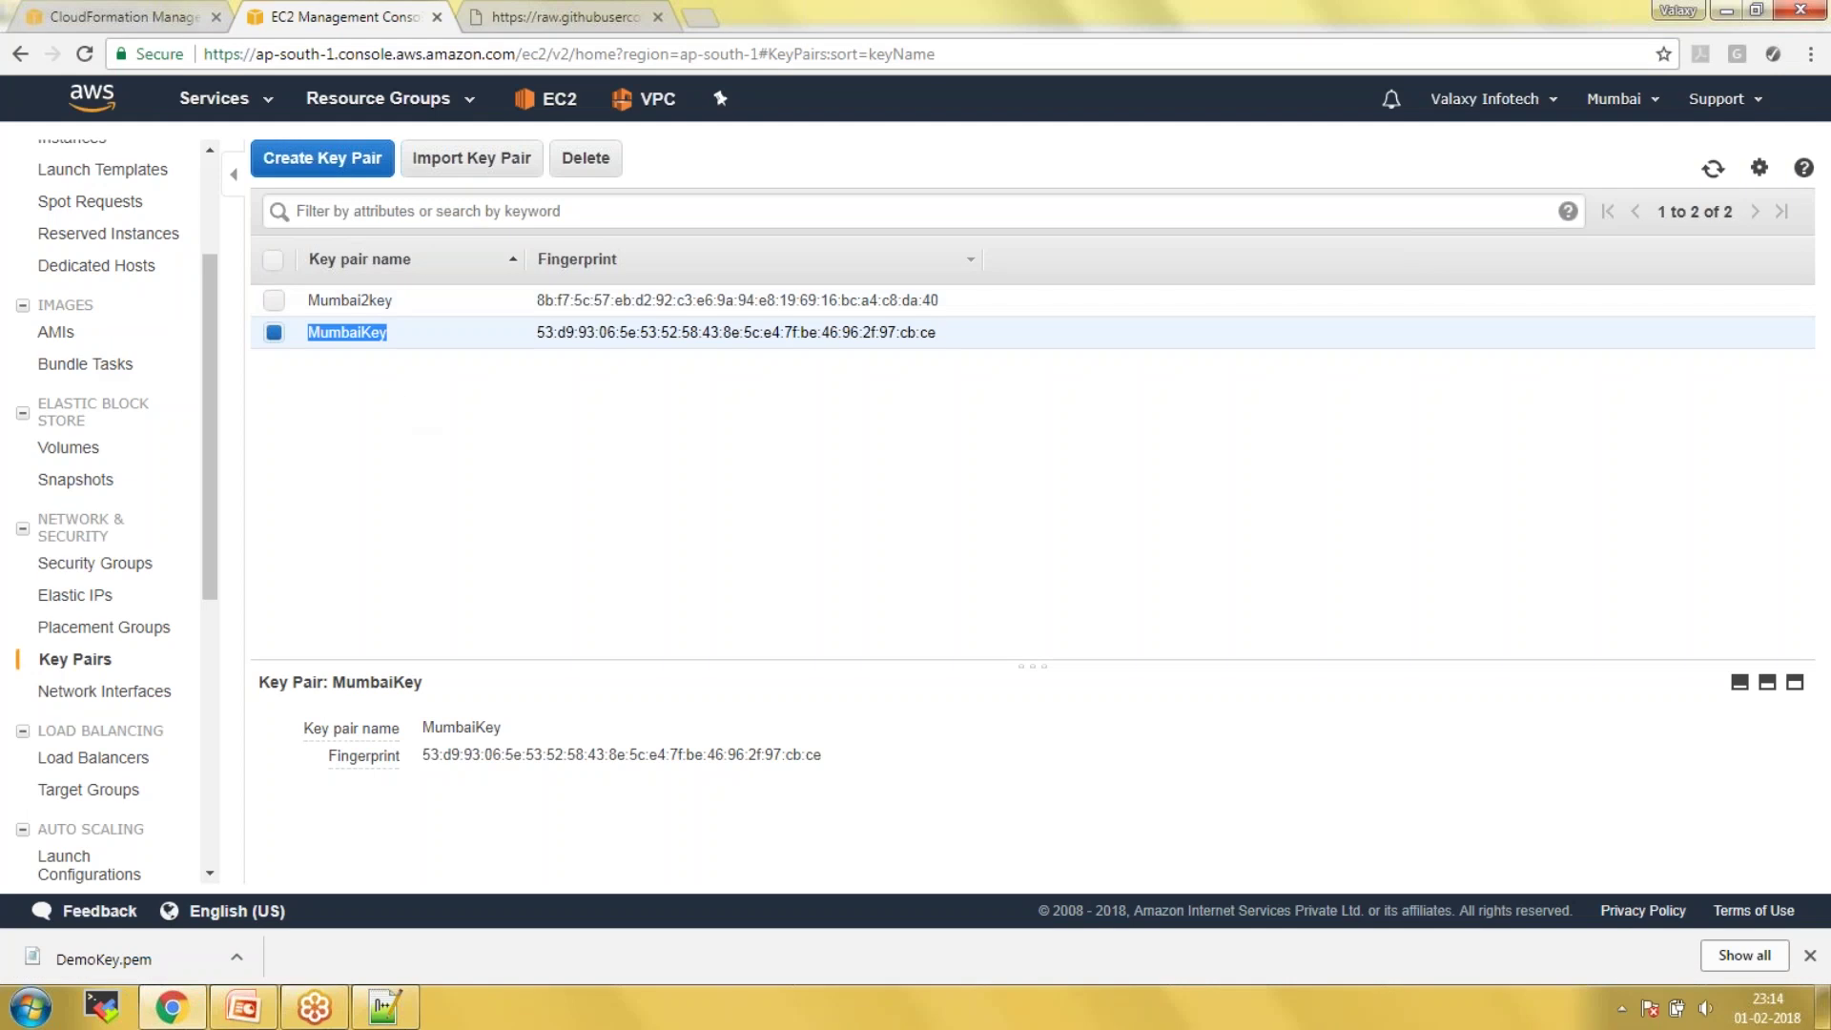
- Swap the Designer's JSON for the MumbaiKey YAML template, validate it, and start stack creation
click(161, 17)
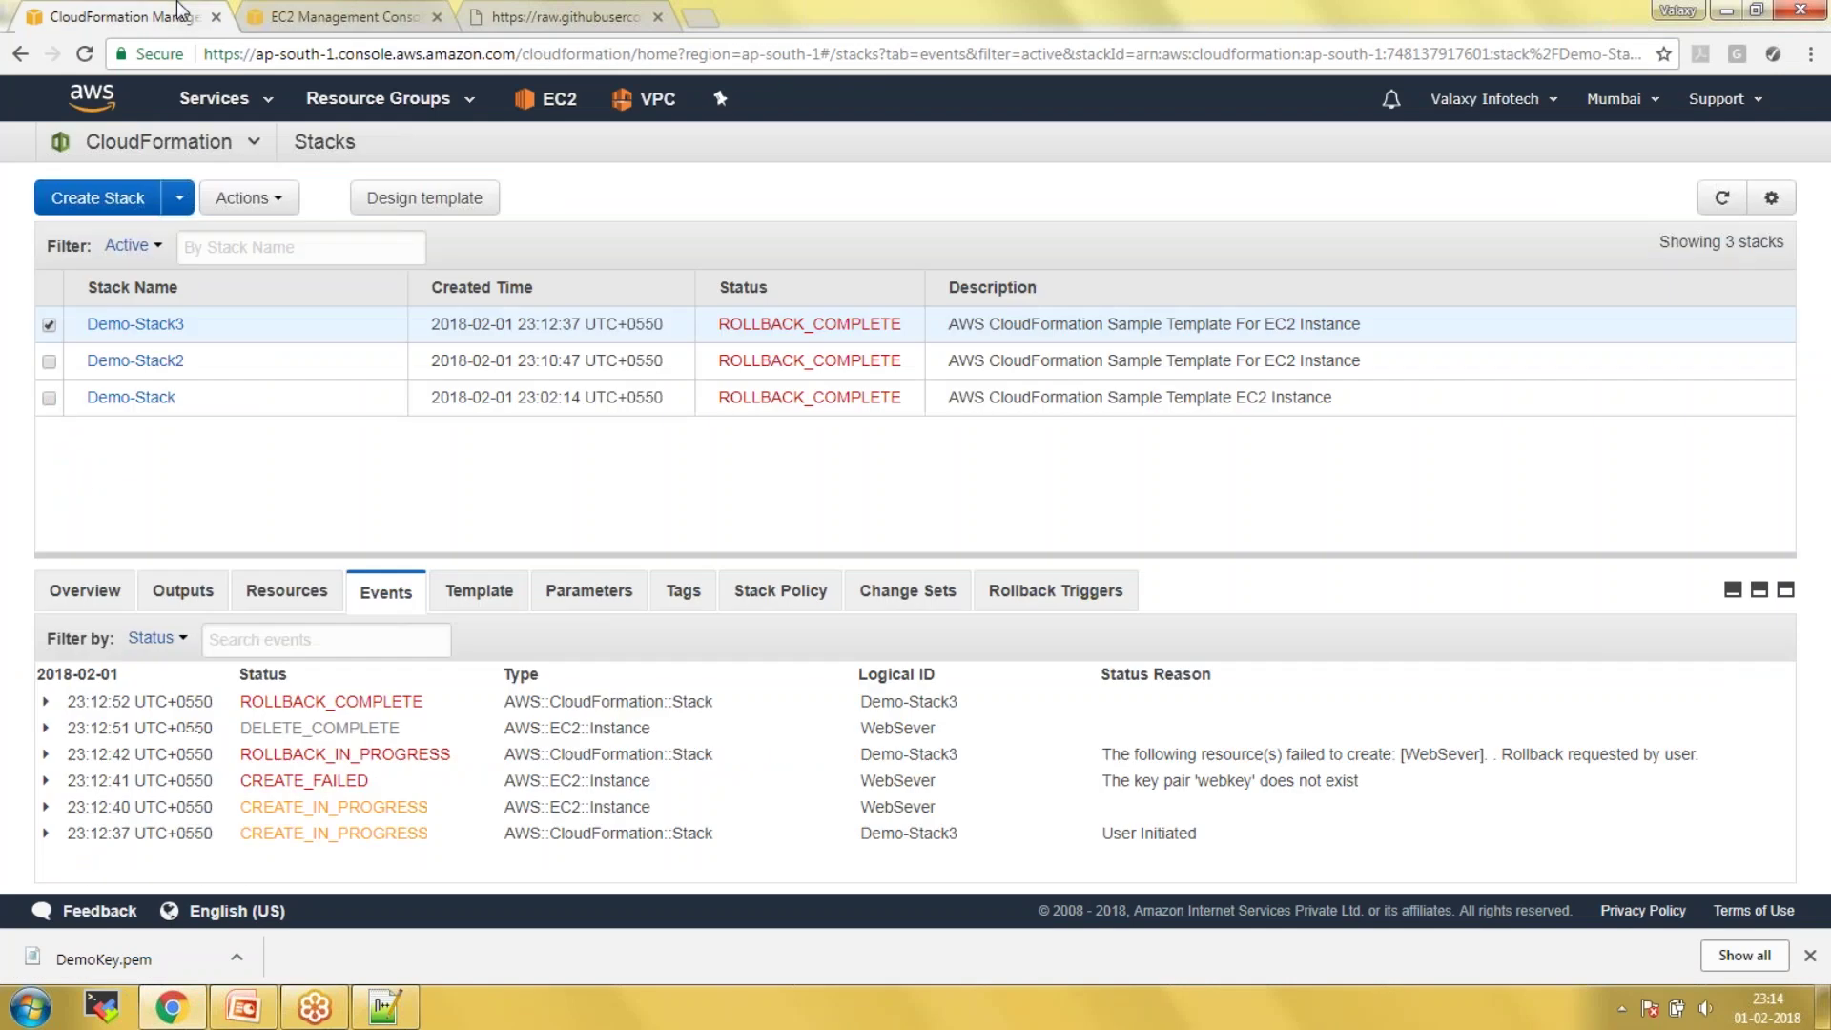
click(126, 198)
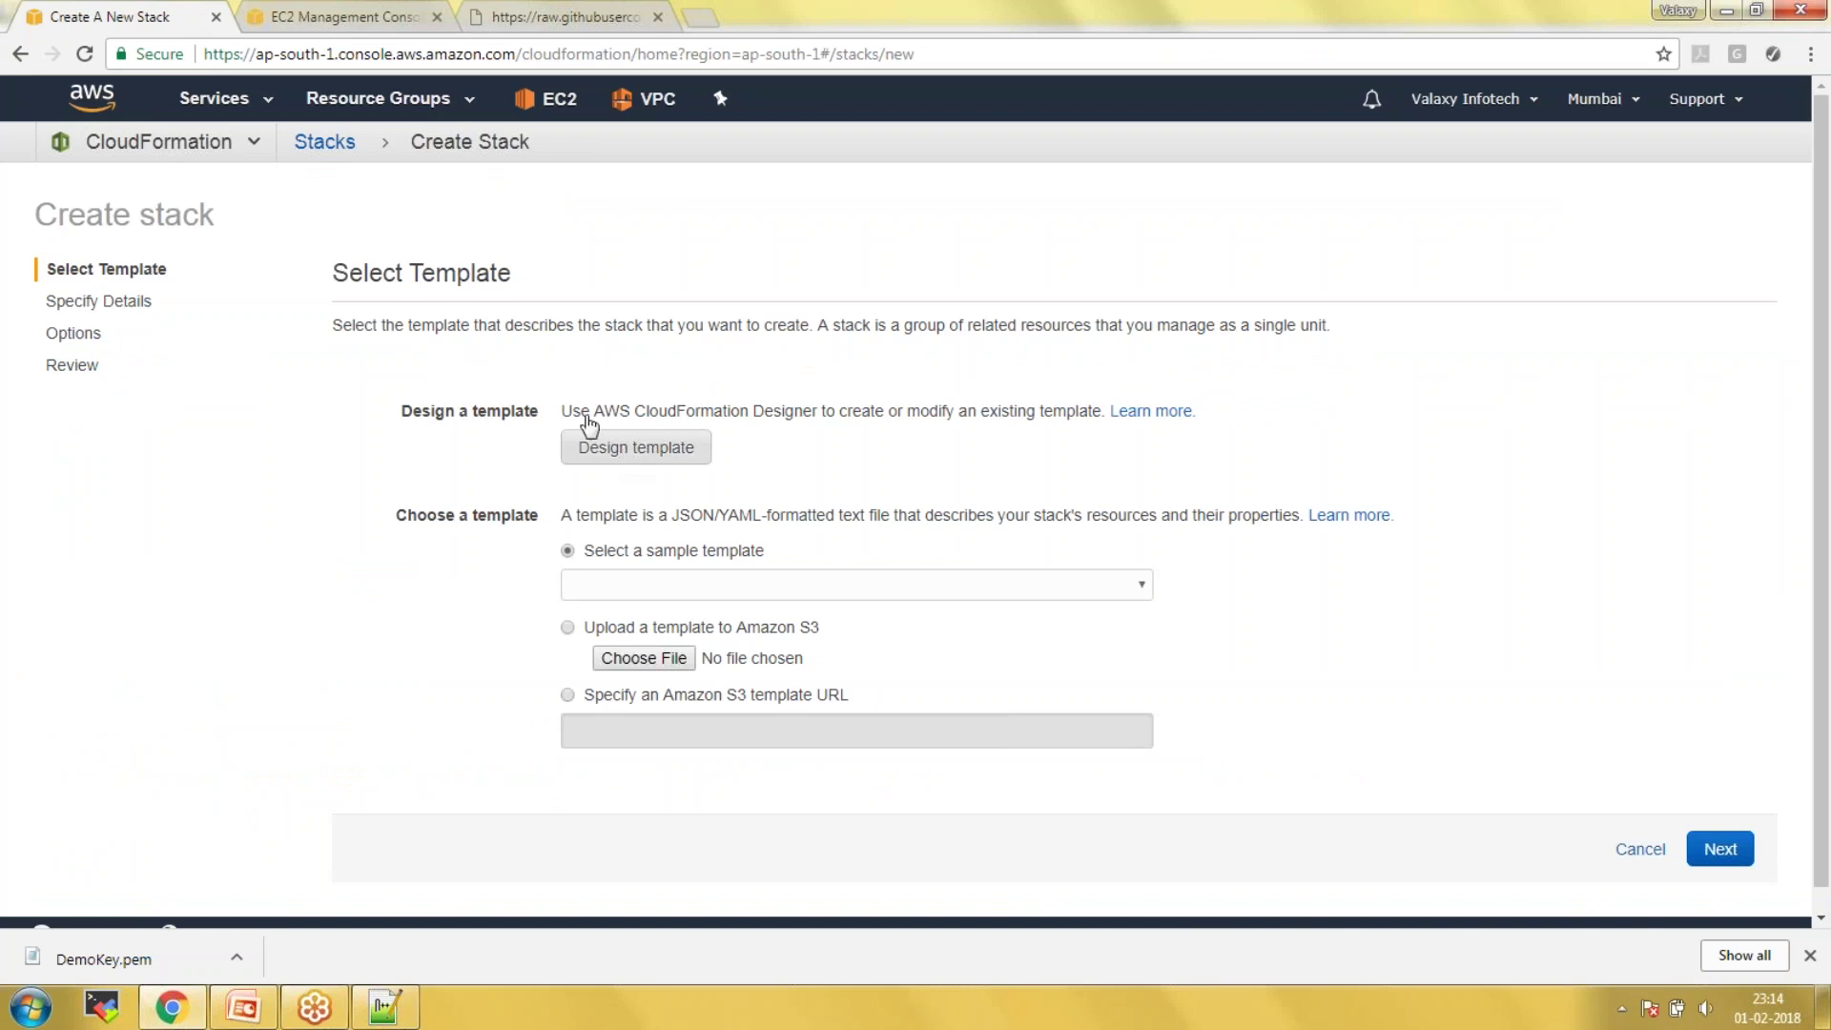
click(608, 449)
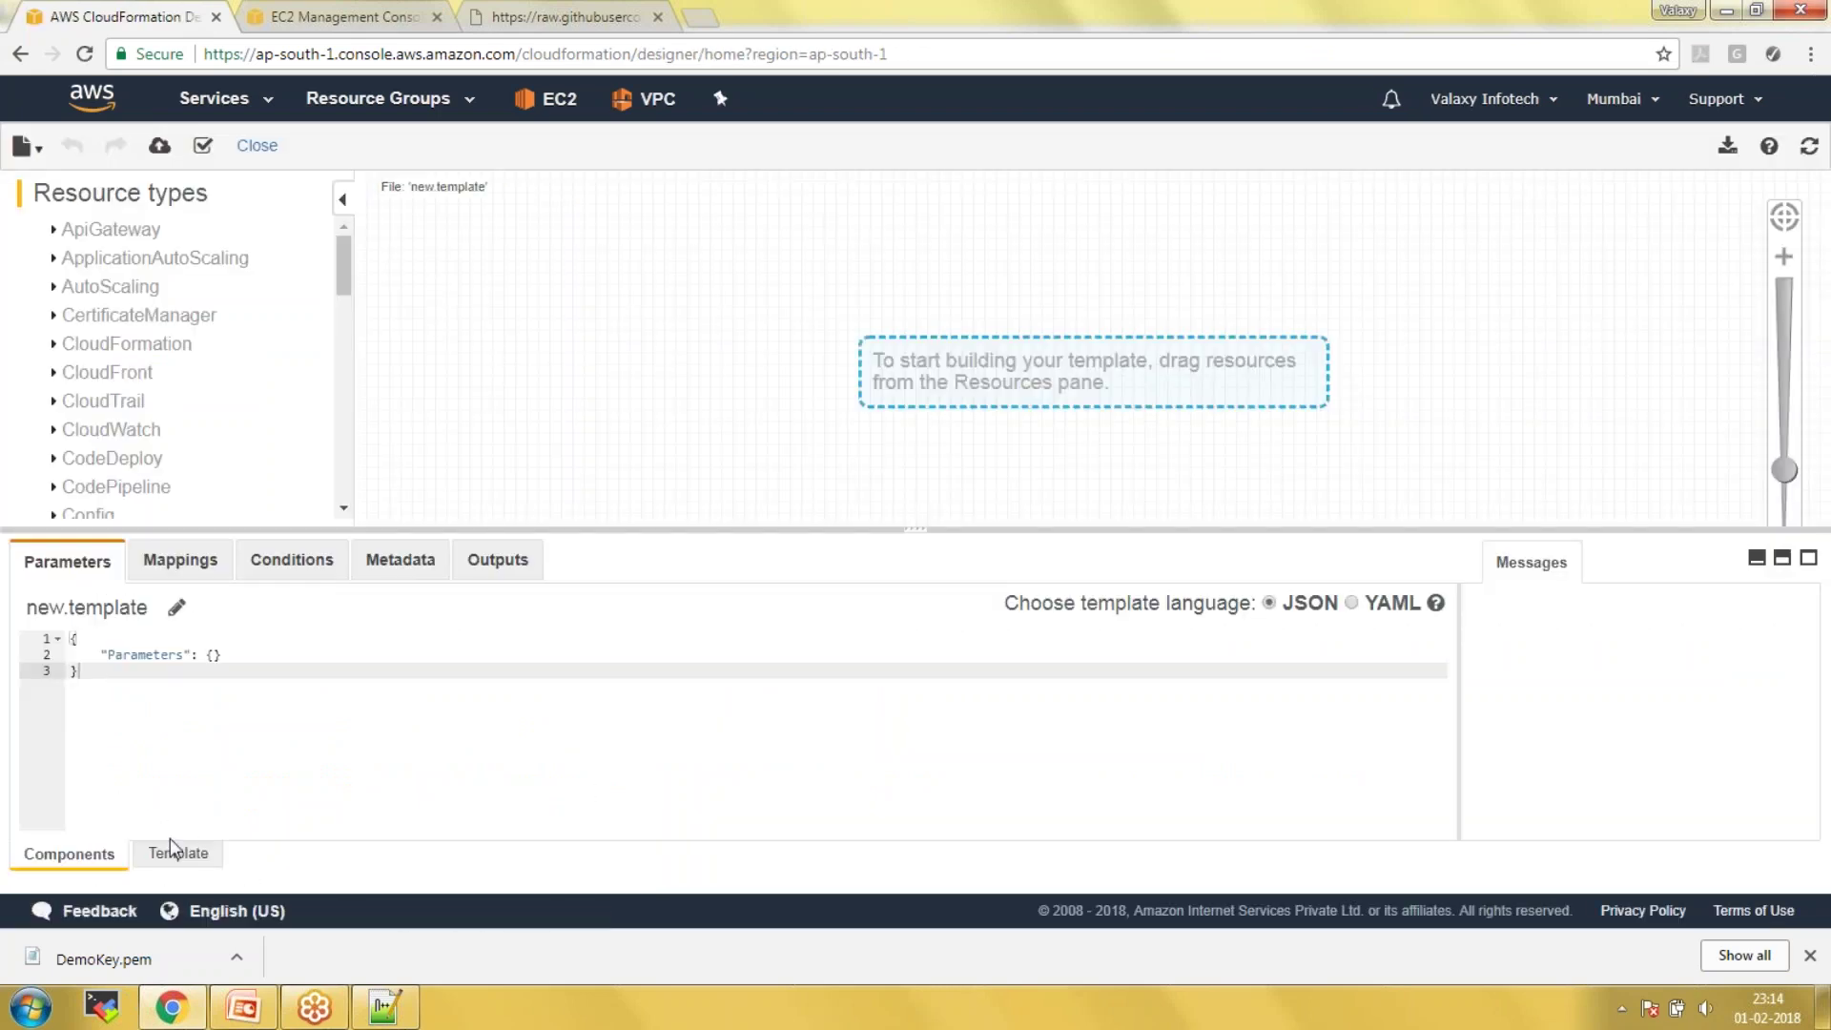
click(173, 852)
drag(168, 728, 27, 603)
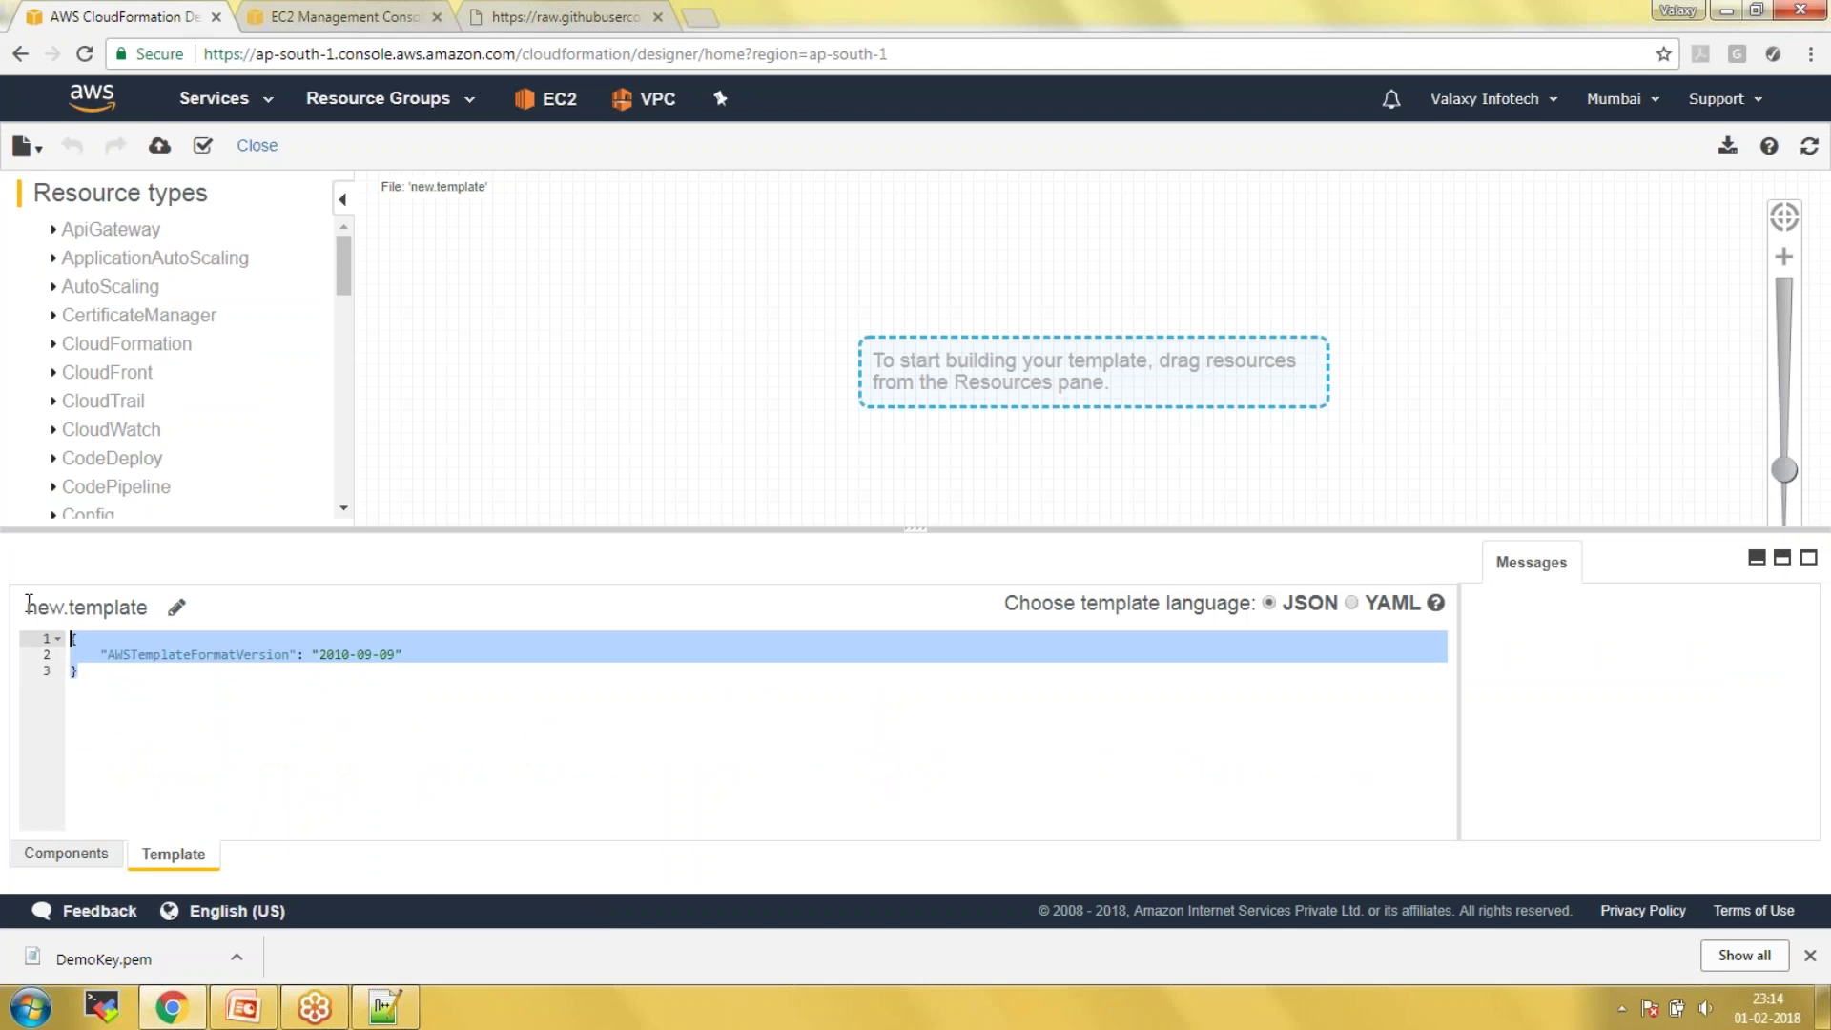
text(AWSTemplateFormatVersion: 2010-09-09 Description: AWS CloudFormation Sample Template For EC2 Instance Resources:   WebSever:     Type: 'AWS::EC2::Instance'     Properties:       ImageId: ami-e60e5a89       InstanceType: t2.micro       KeyName: MumbaiKey       SecurityGroupIds:         - sg-5dd9e034)
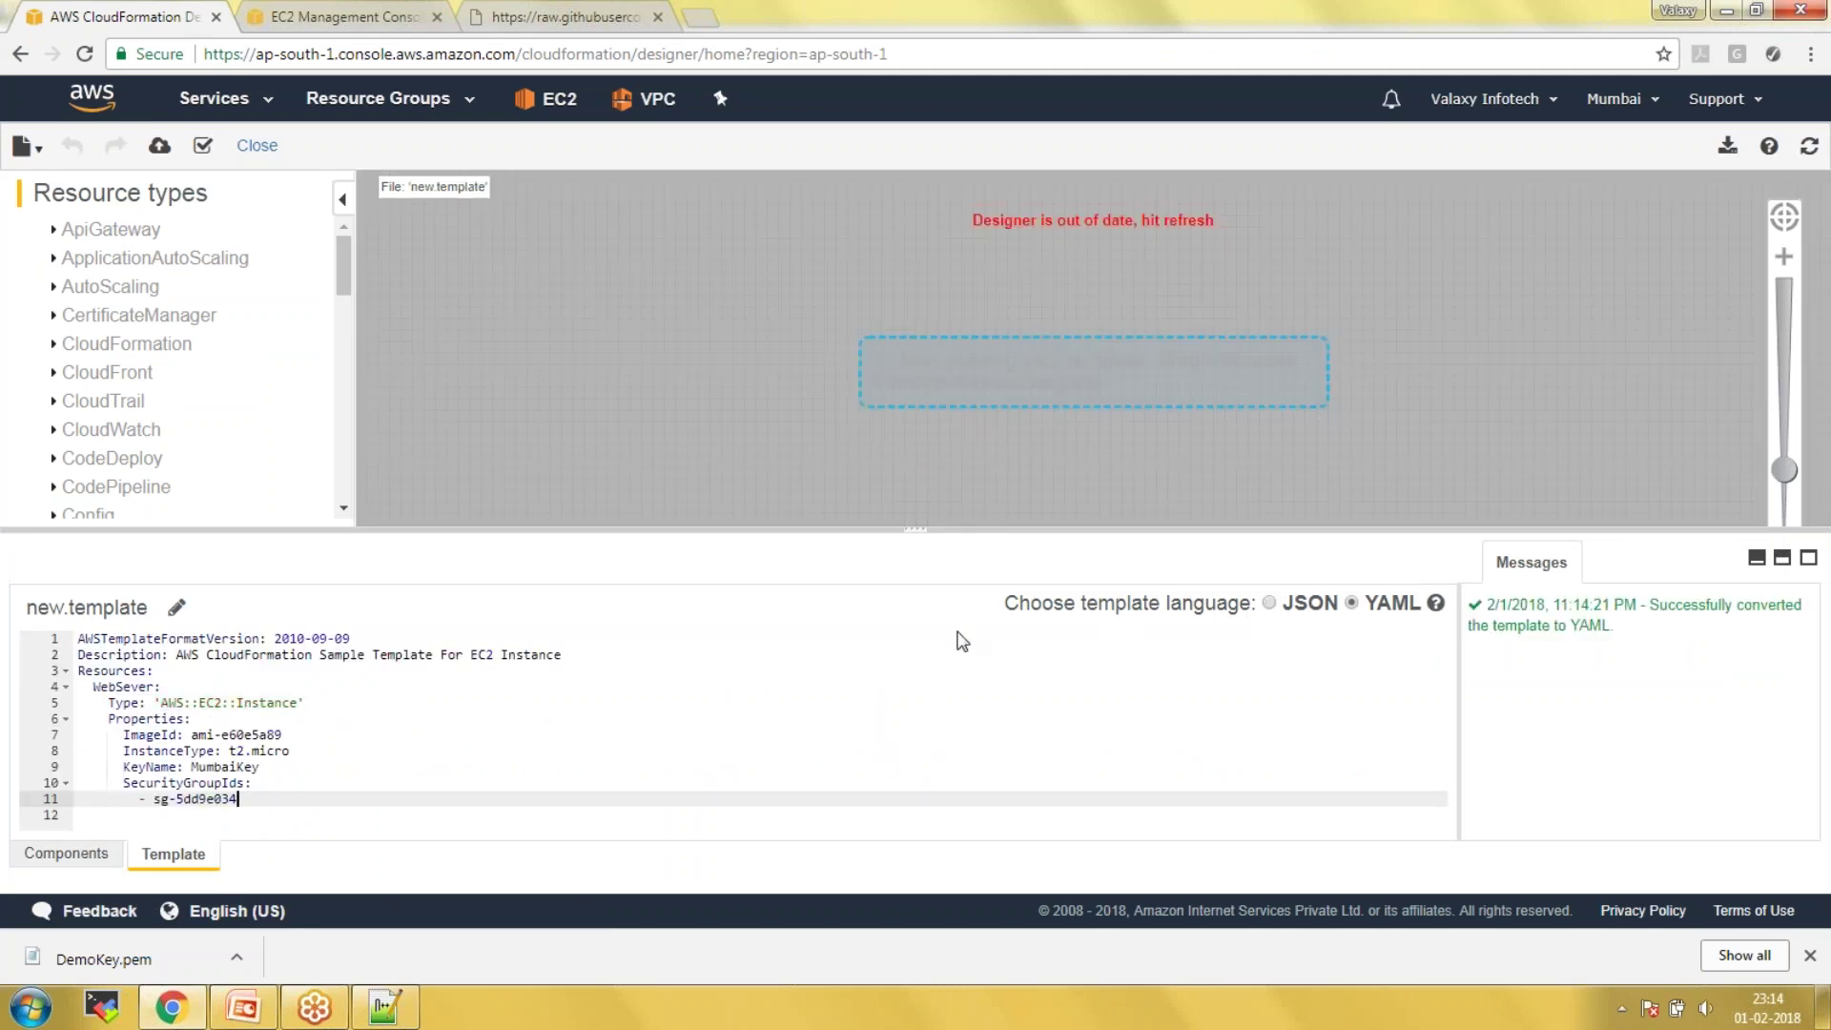
click(202, 145)
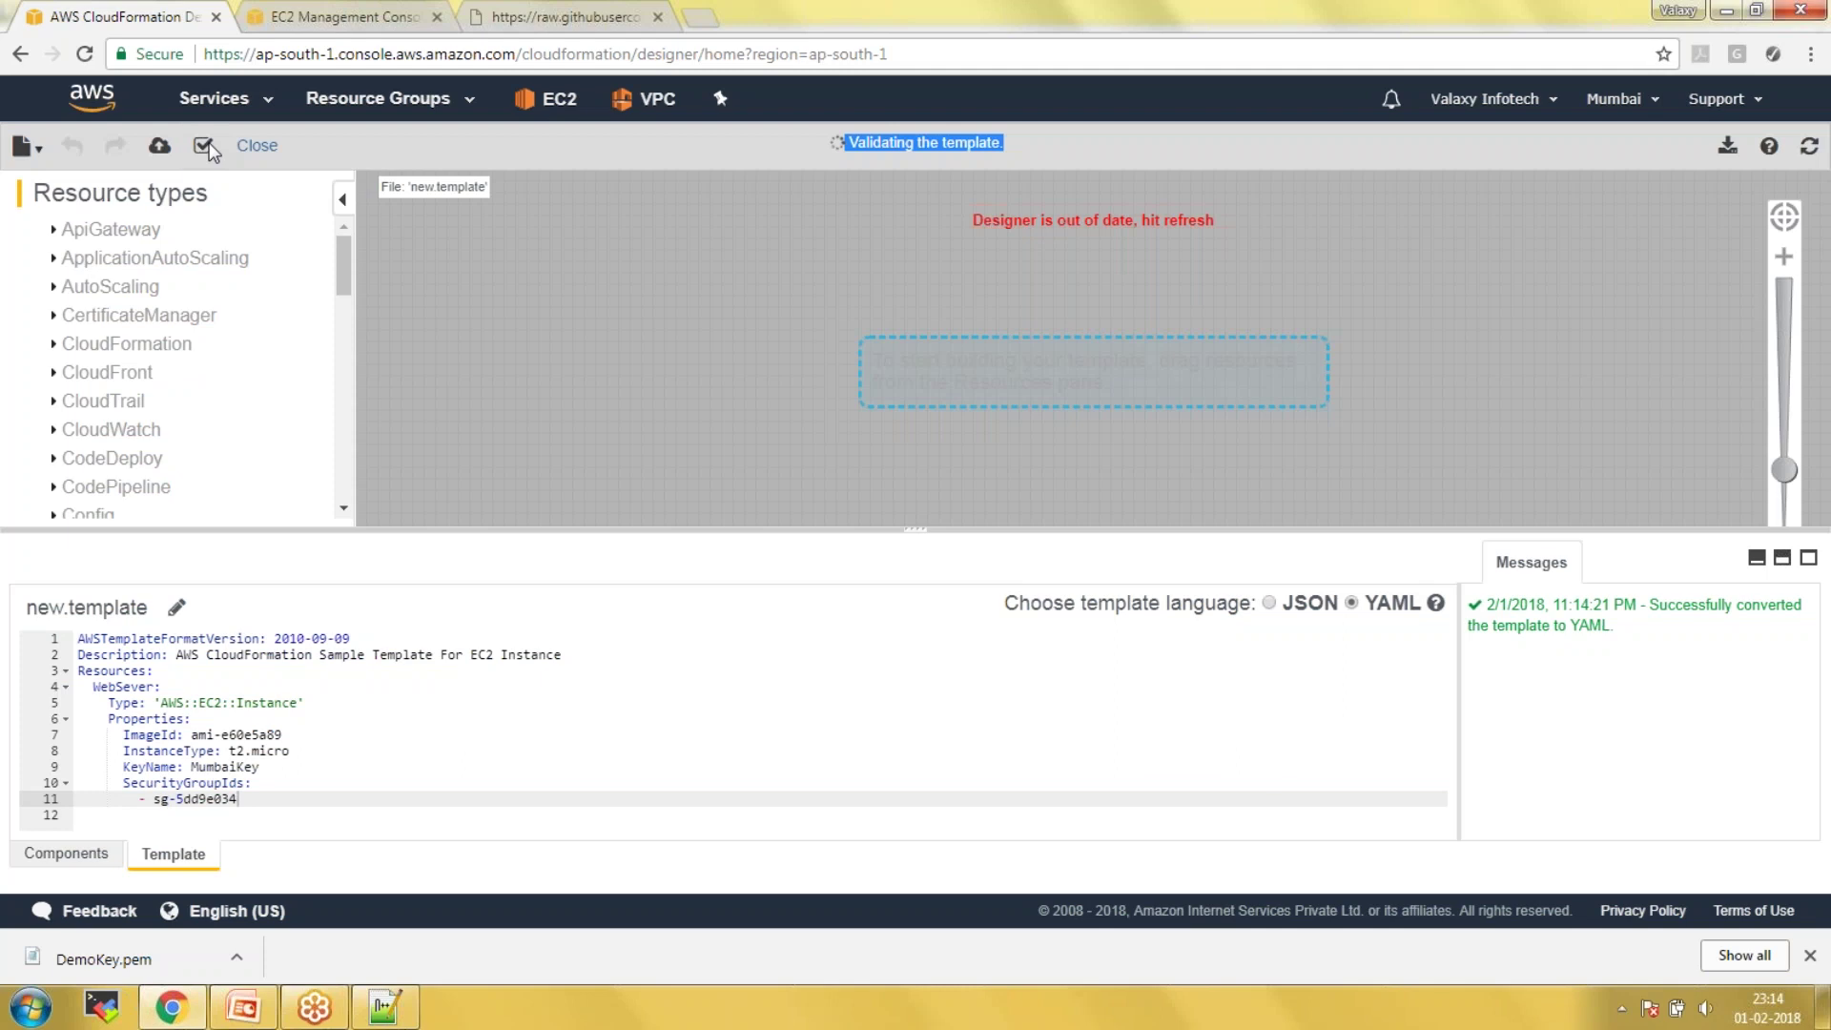
click(161, 149)
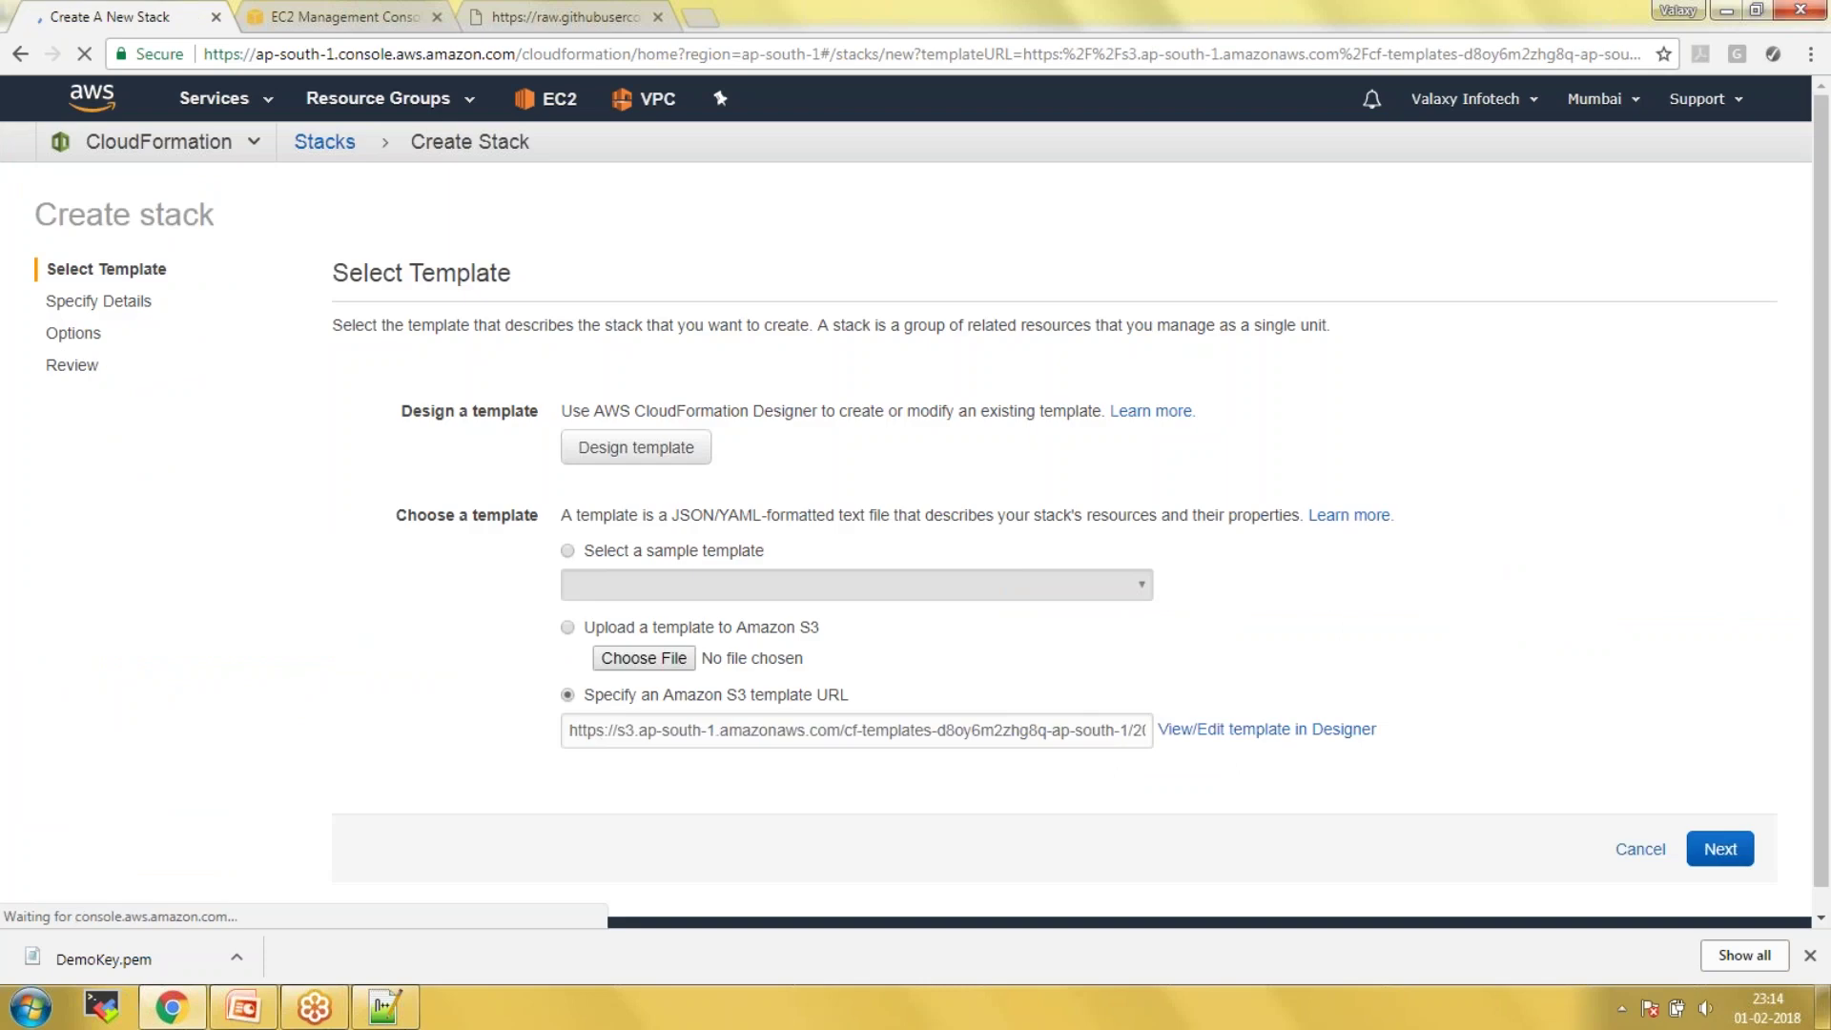
- Name the stack Demo-Stack4 and create it through the Options and Review pages
click(1721, 856)
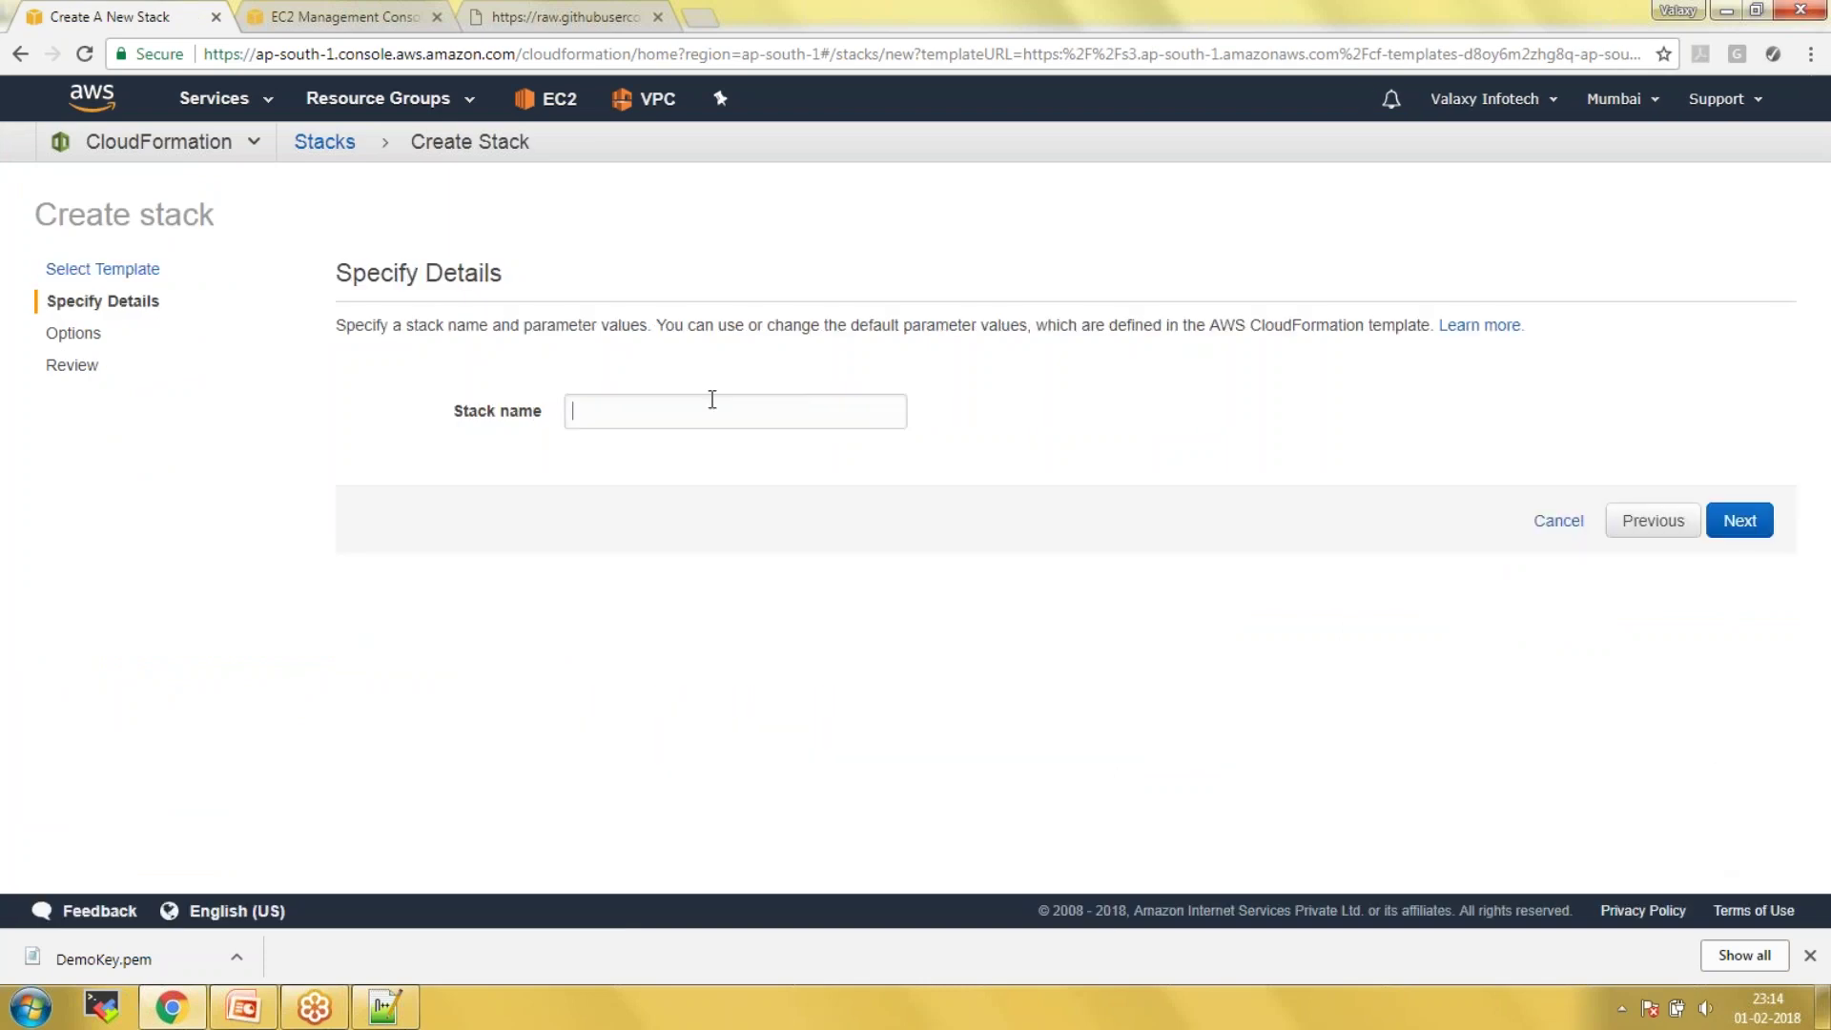
click(712, 400)
click(679, 551)
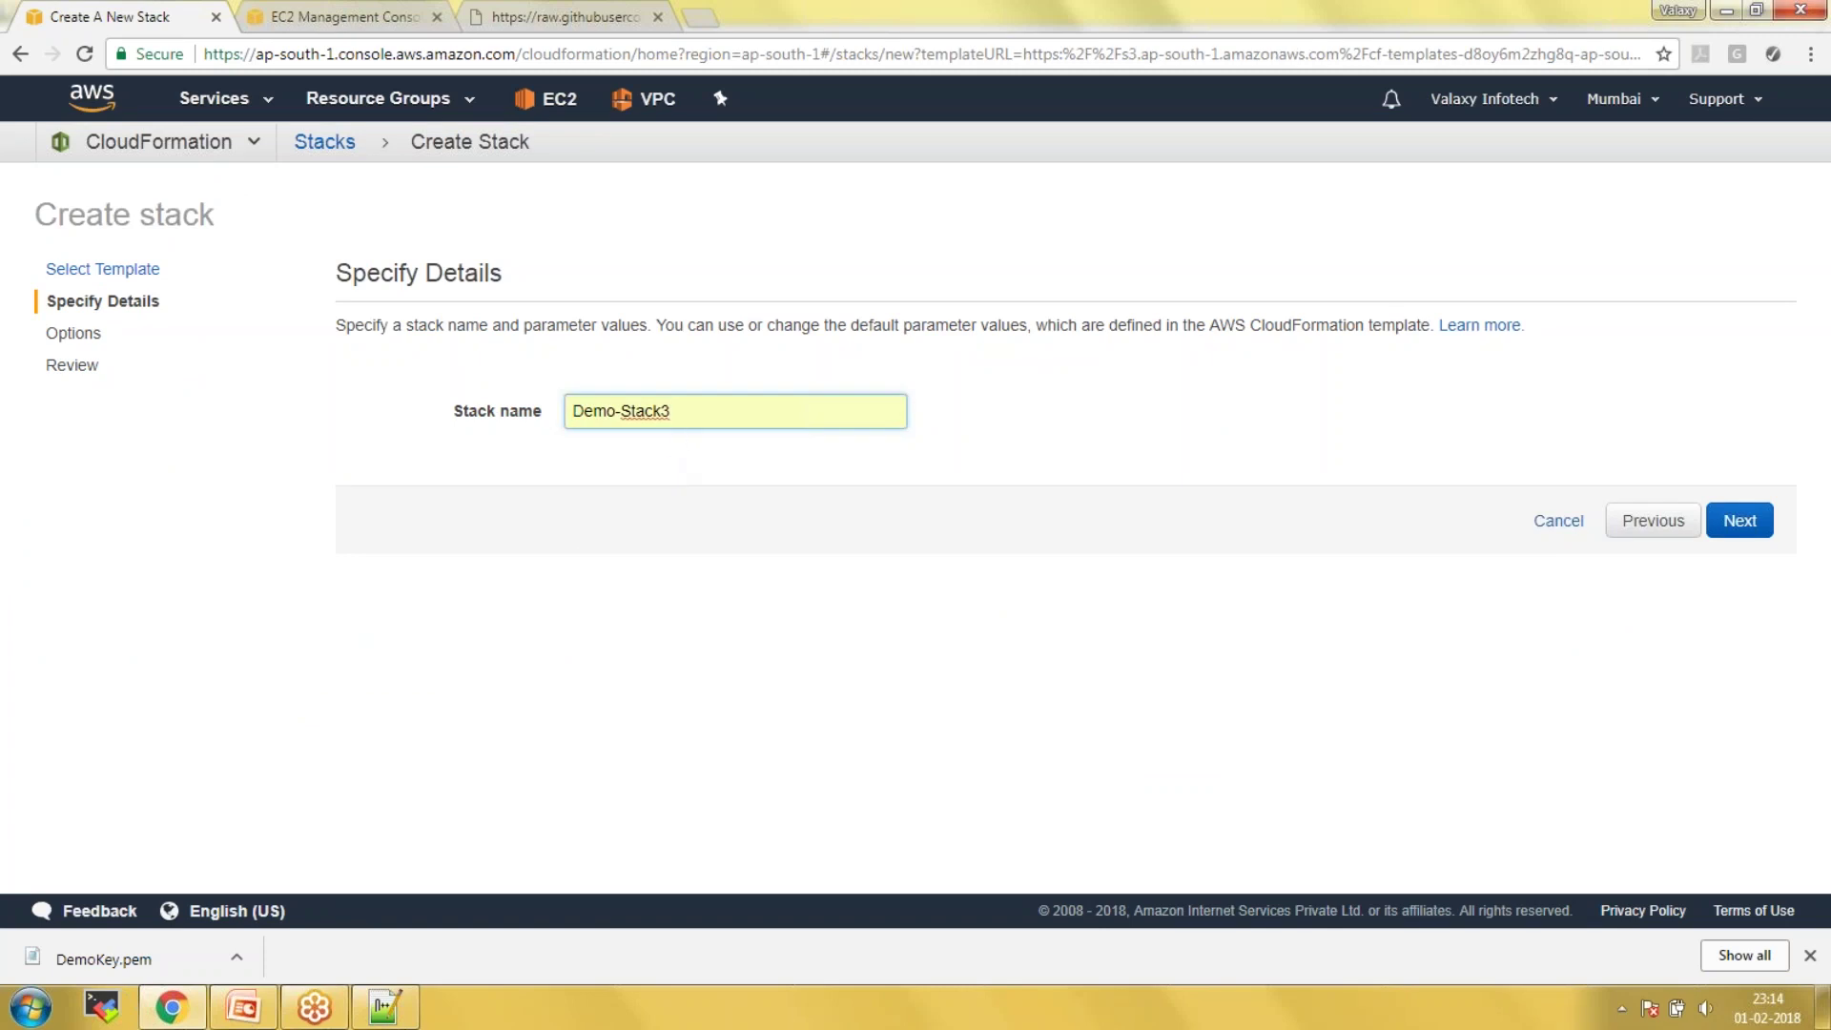
key(BackSpace)
text(4)
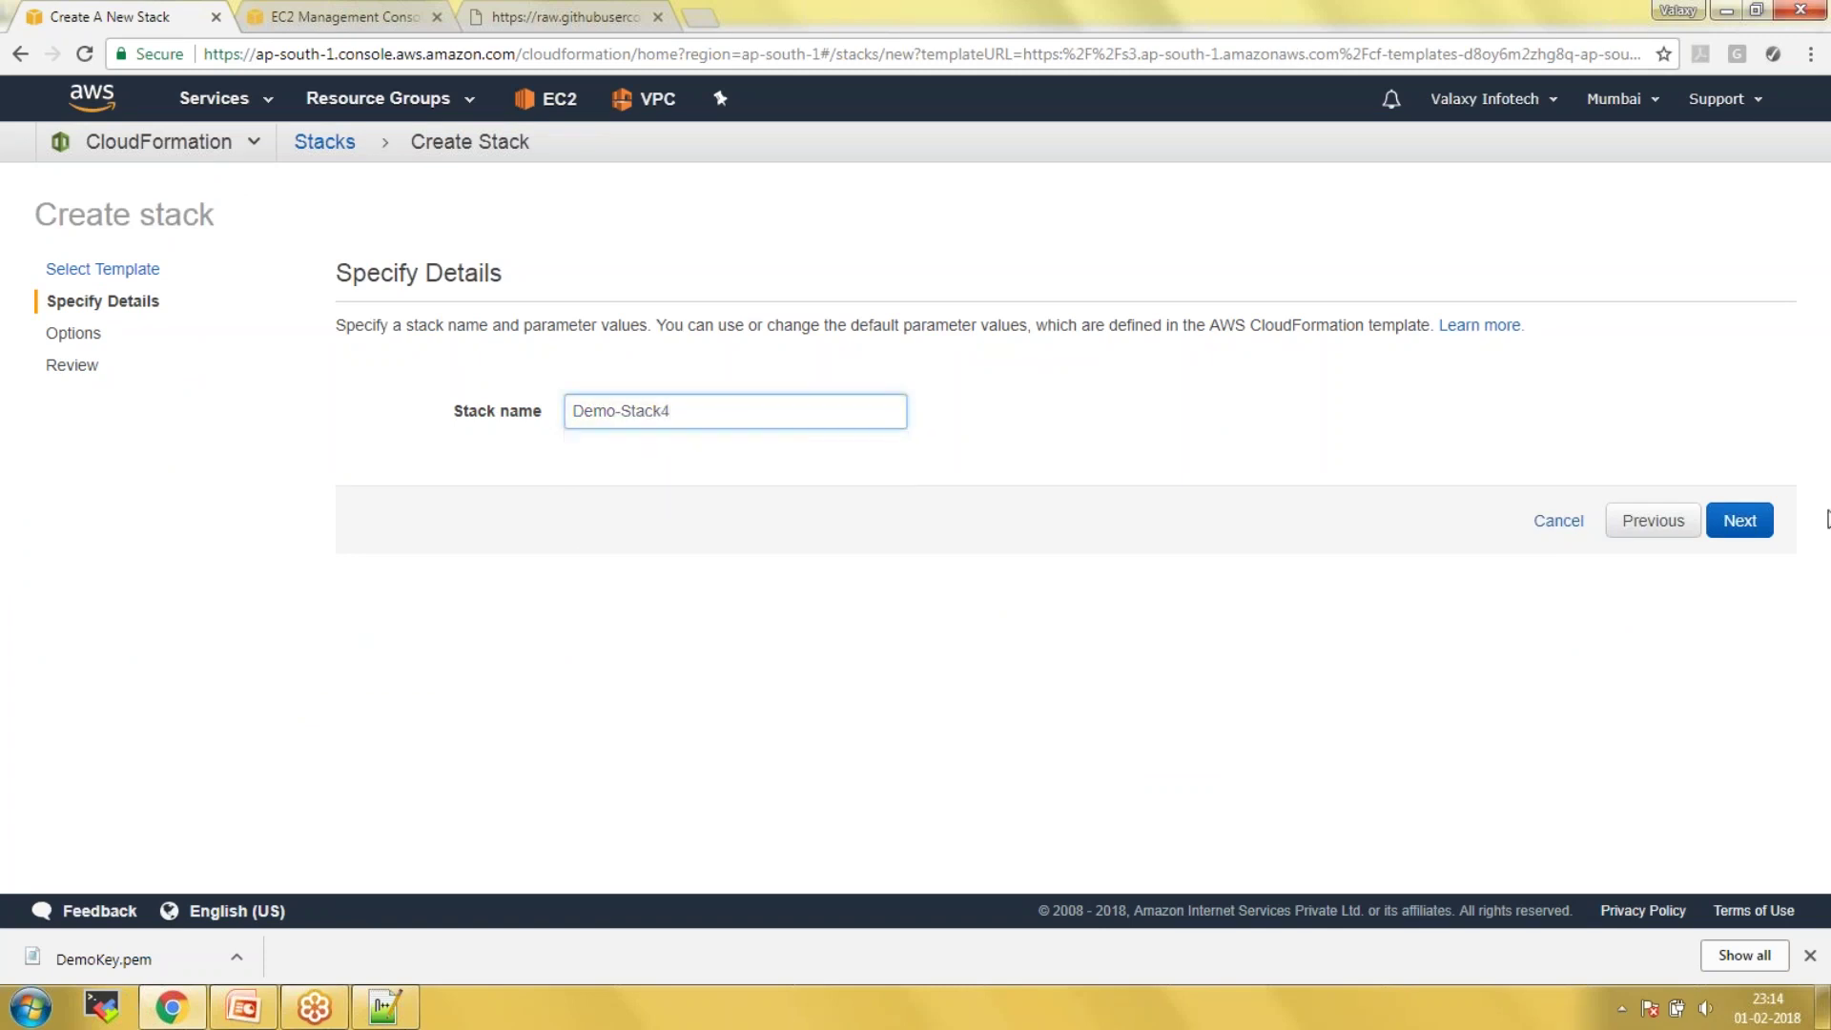
click(1743, 523)
scroll(1702, 601, down, 3)
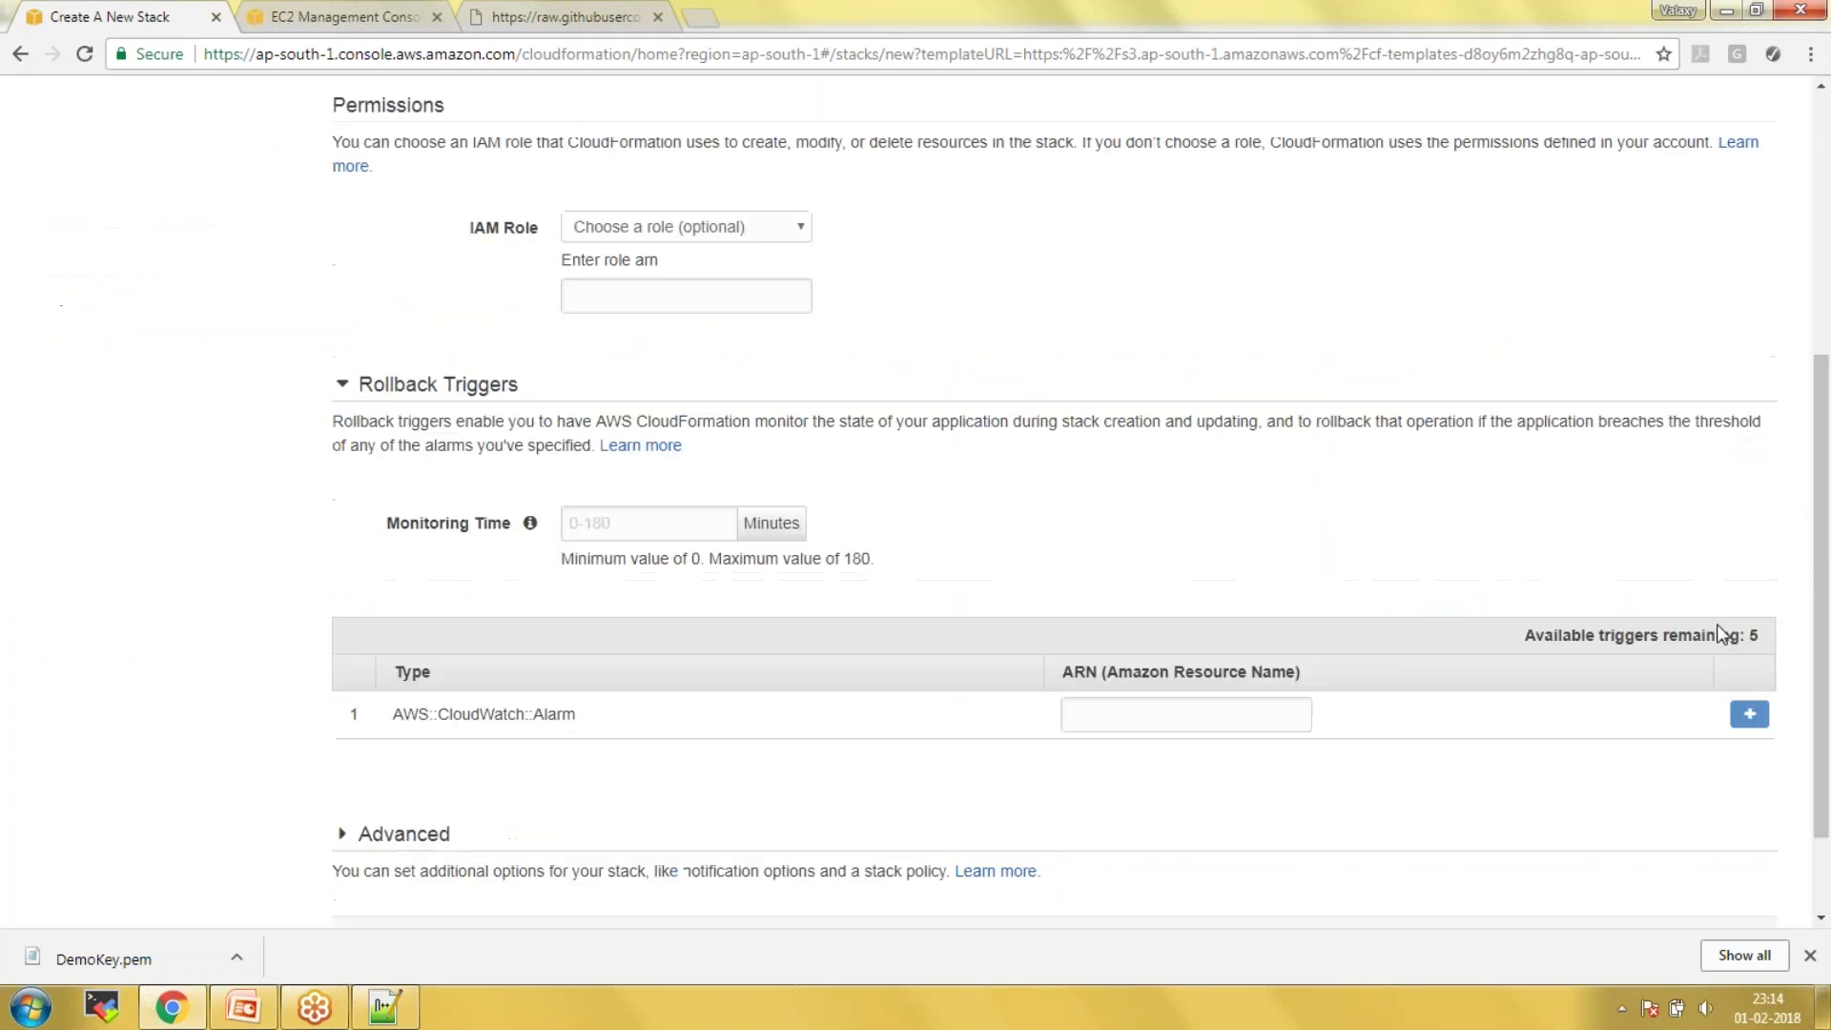
scroll(1722, 634, down, 2)
click(1722, 825)
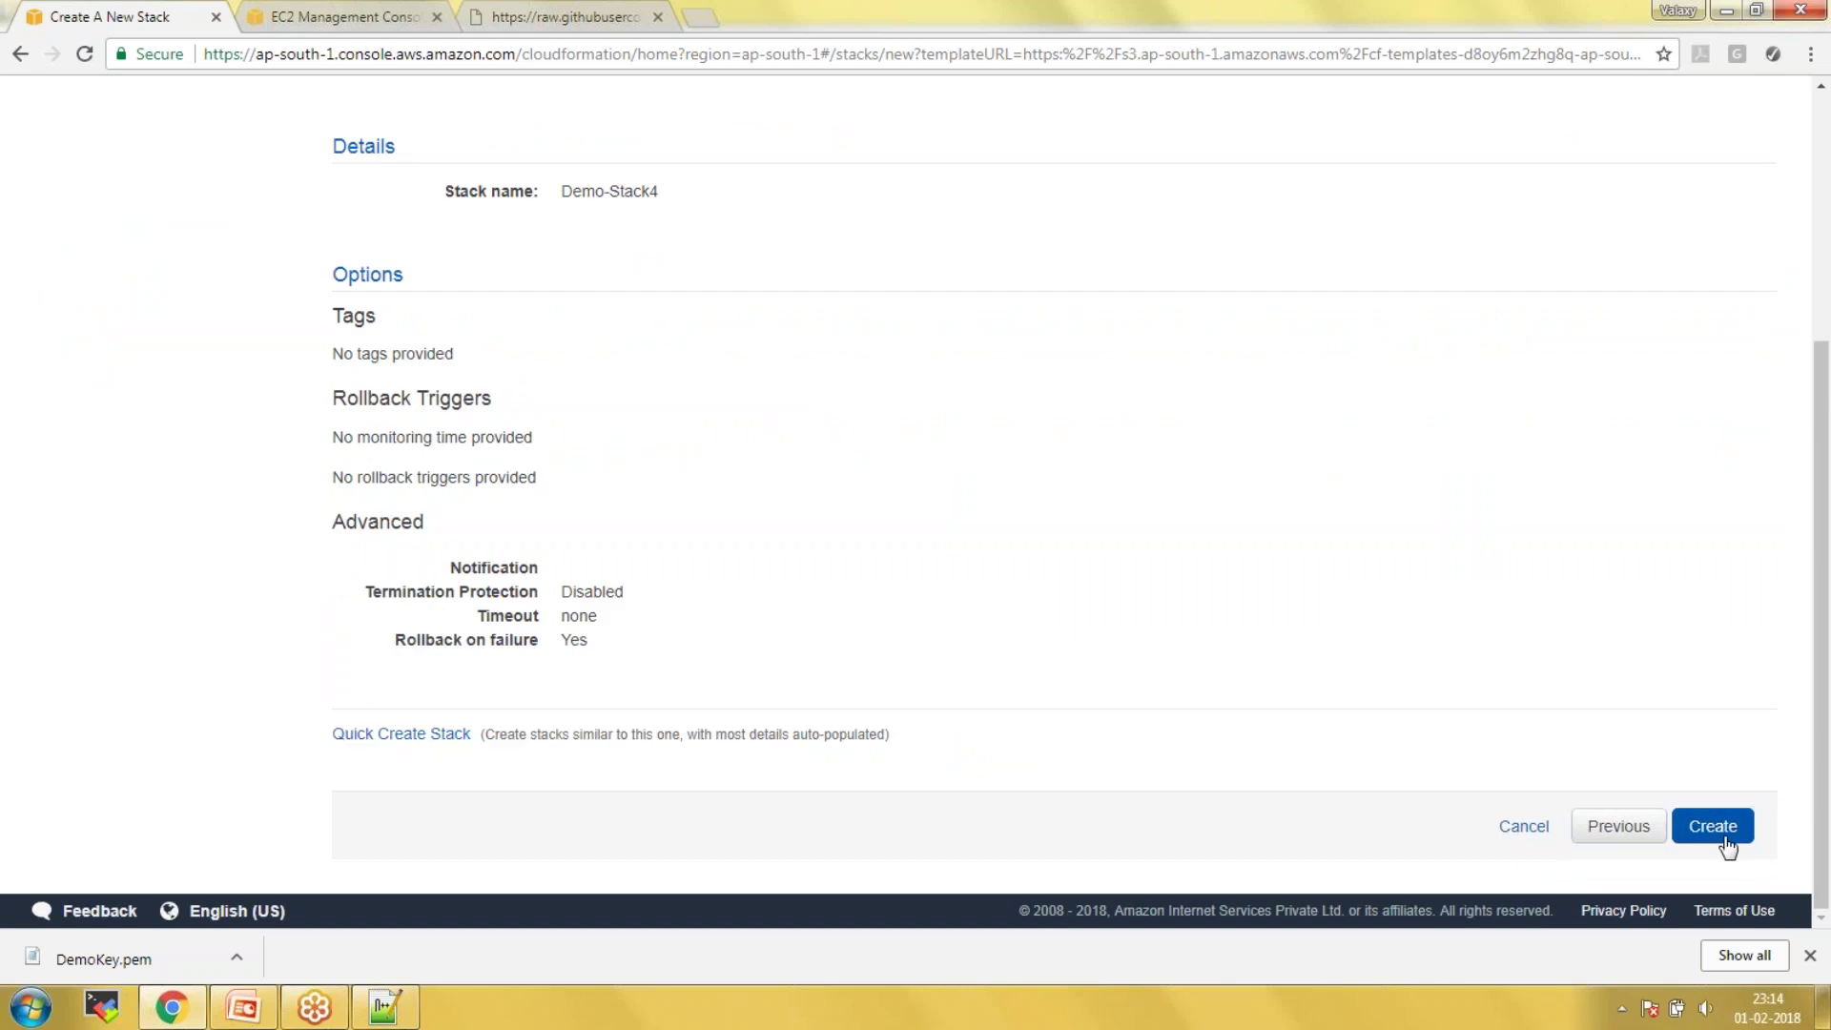
click(1713, 828)
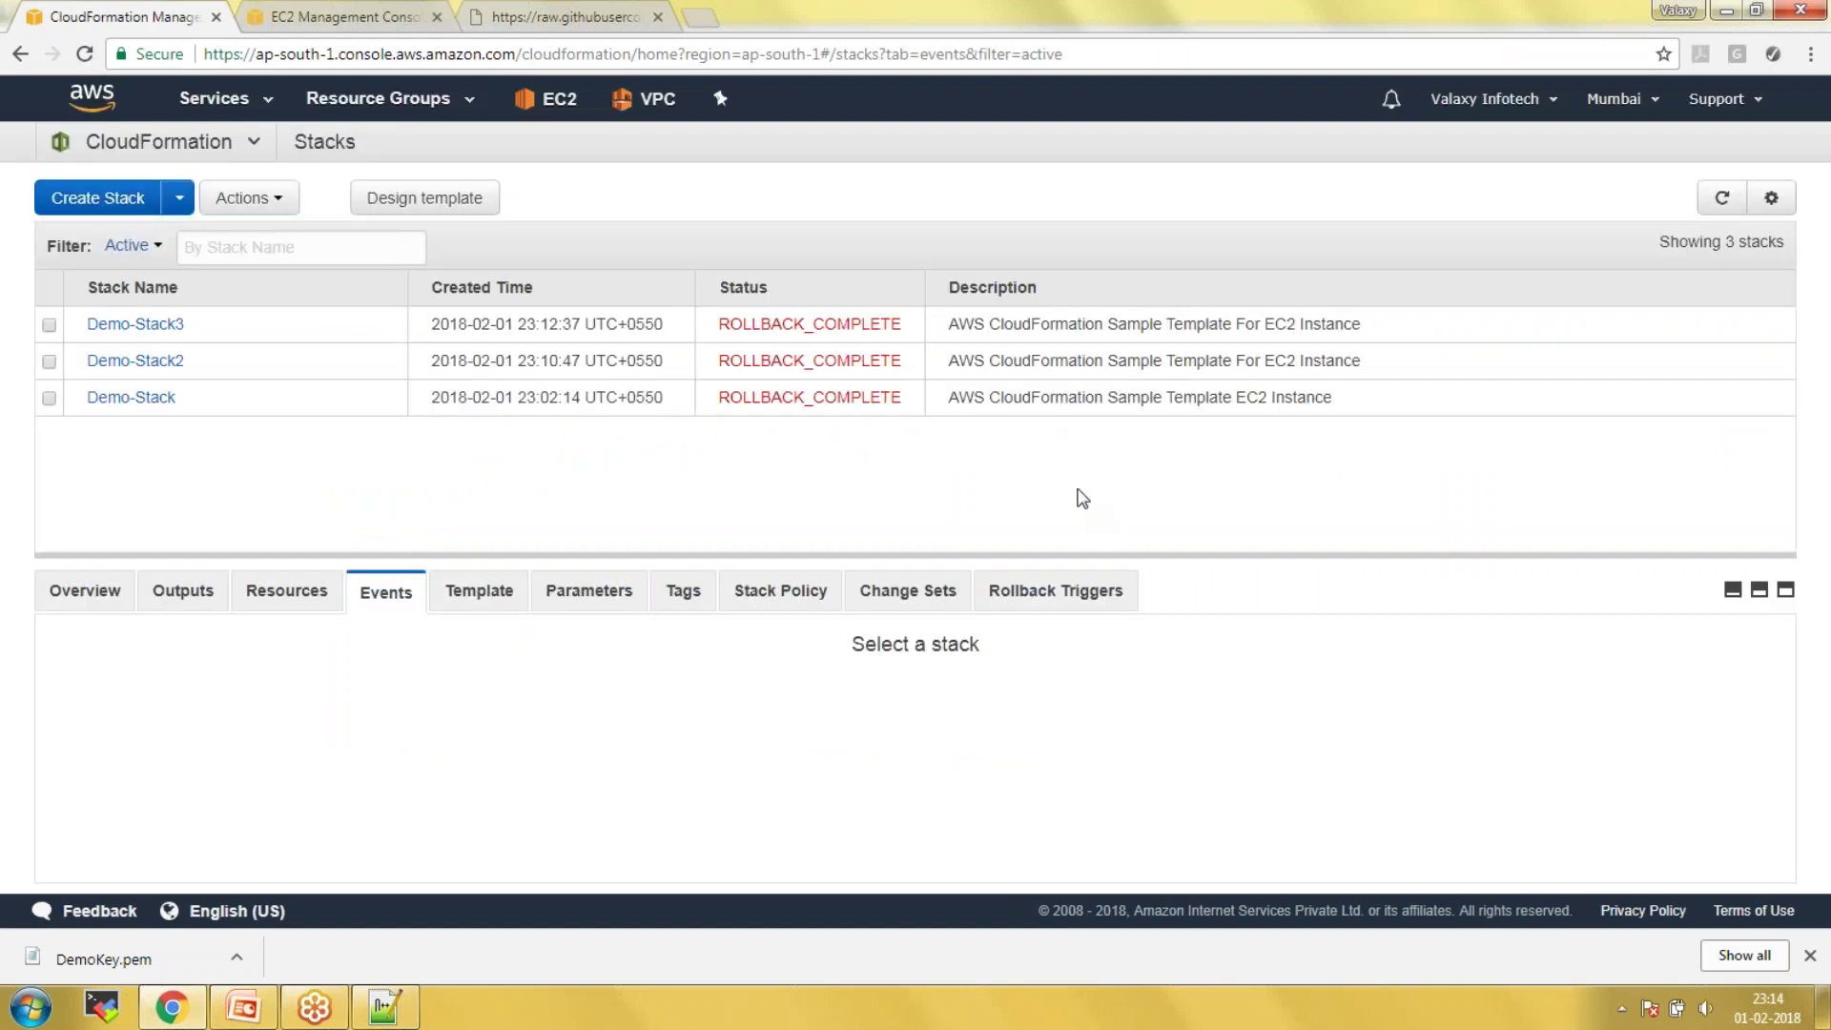
- Refresh the stacks list and check the pending t2.micro instance under EC2 Instances
click(1722, 197)
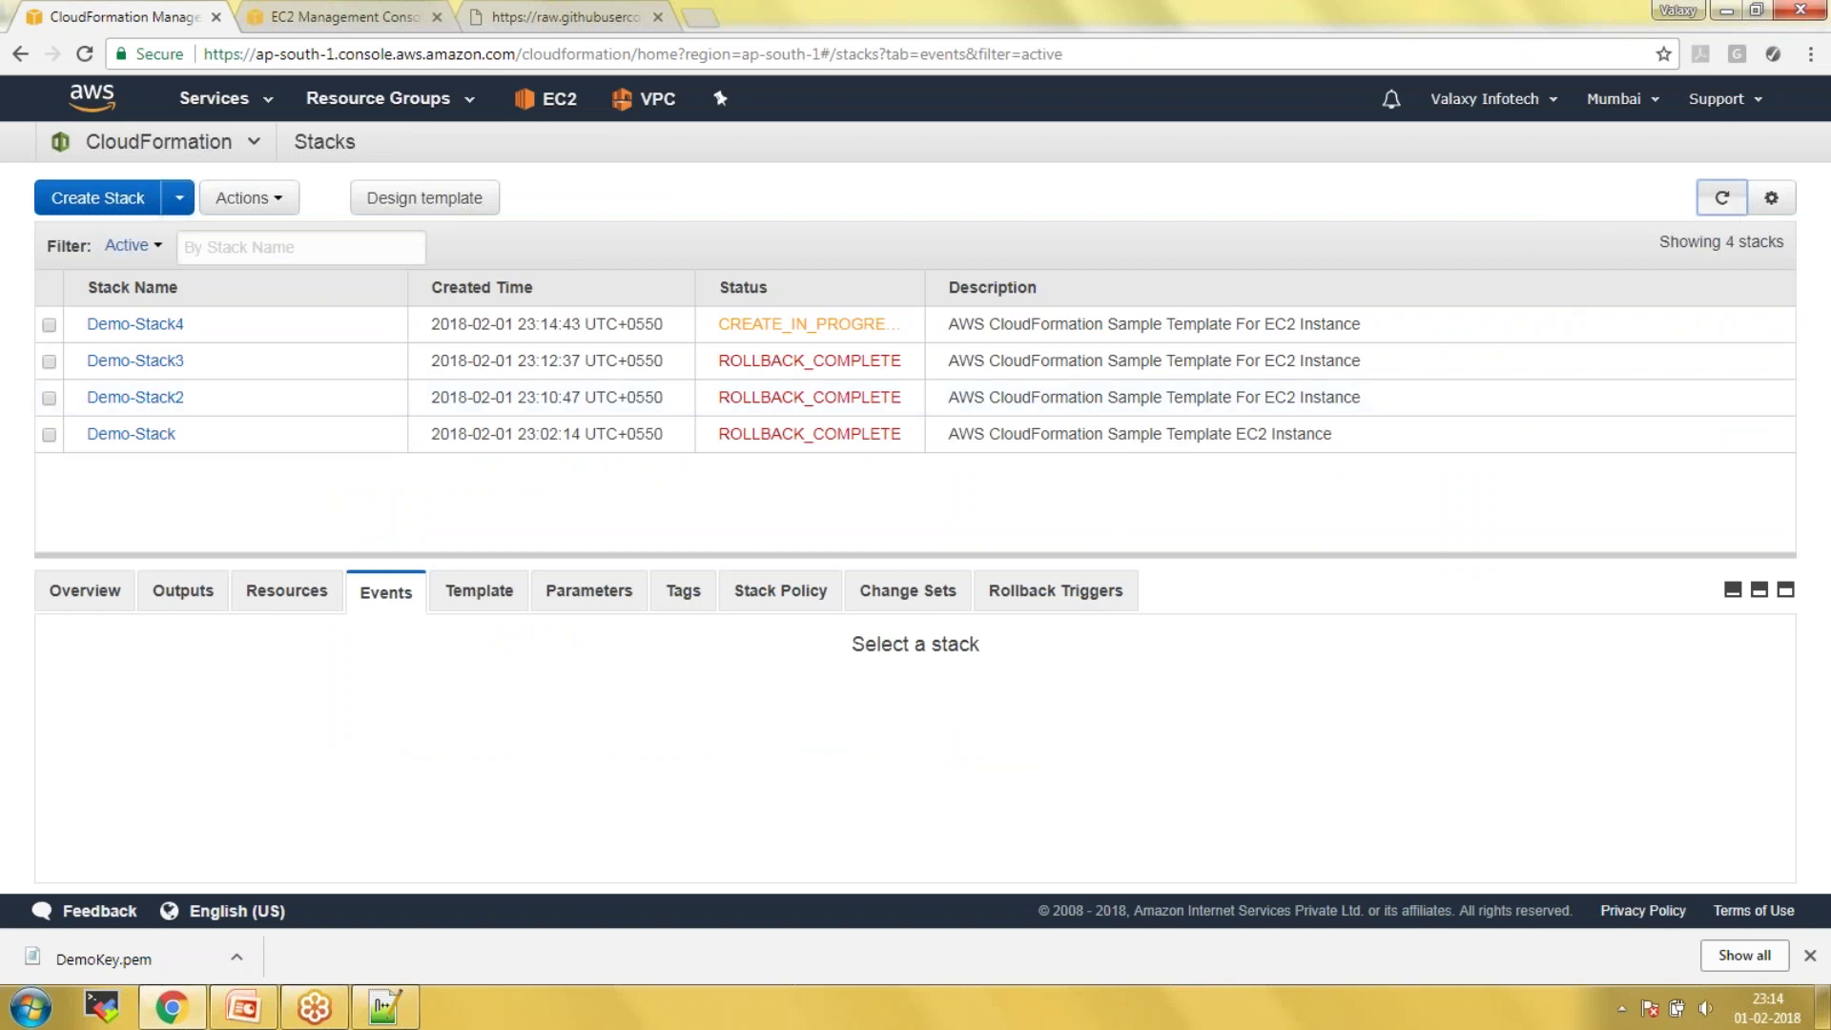
click(349, 17)
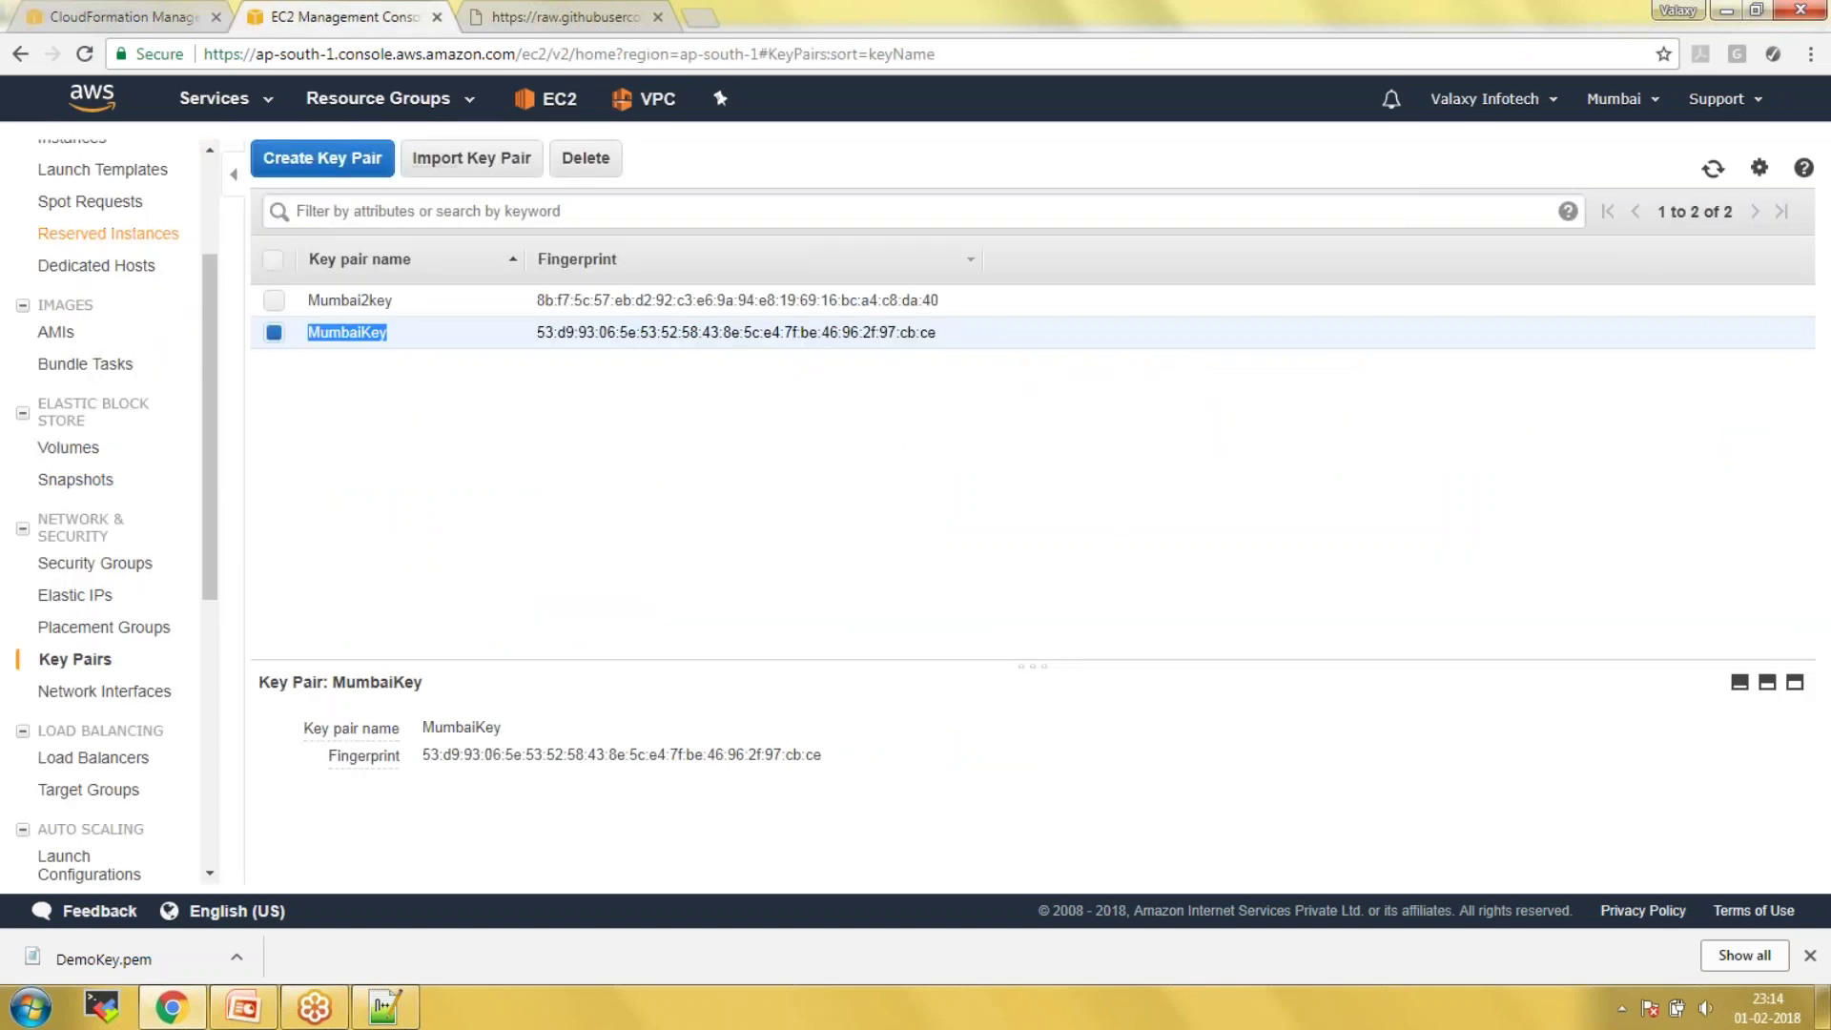
scroll(100, 356, up, 1)
scroll(94, 344, up, 2)
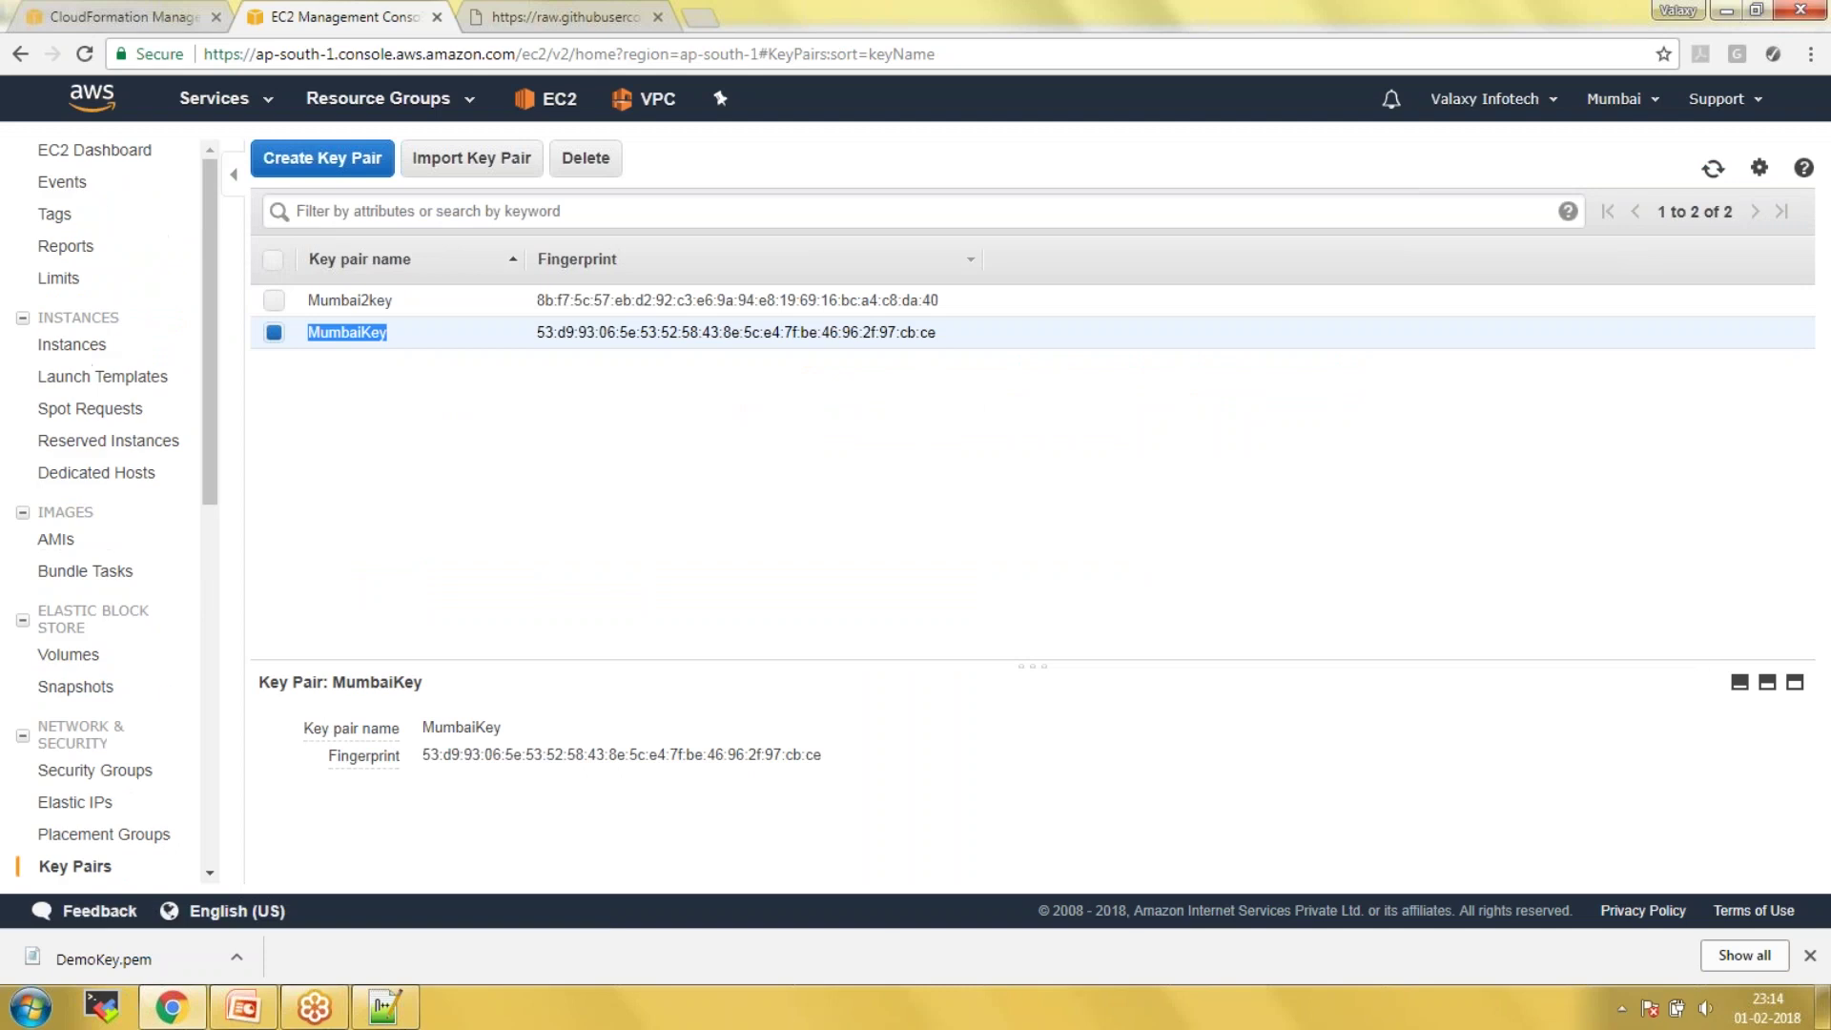
click(89, 350)
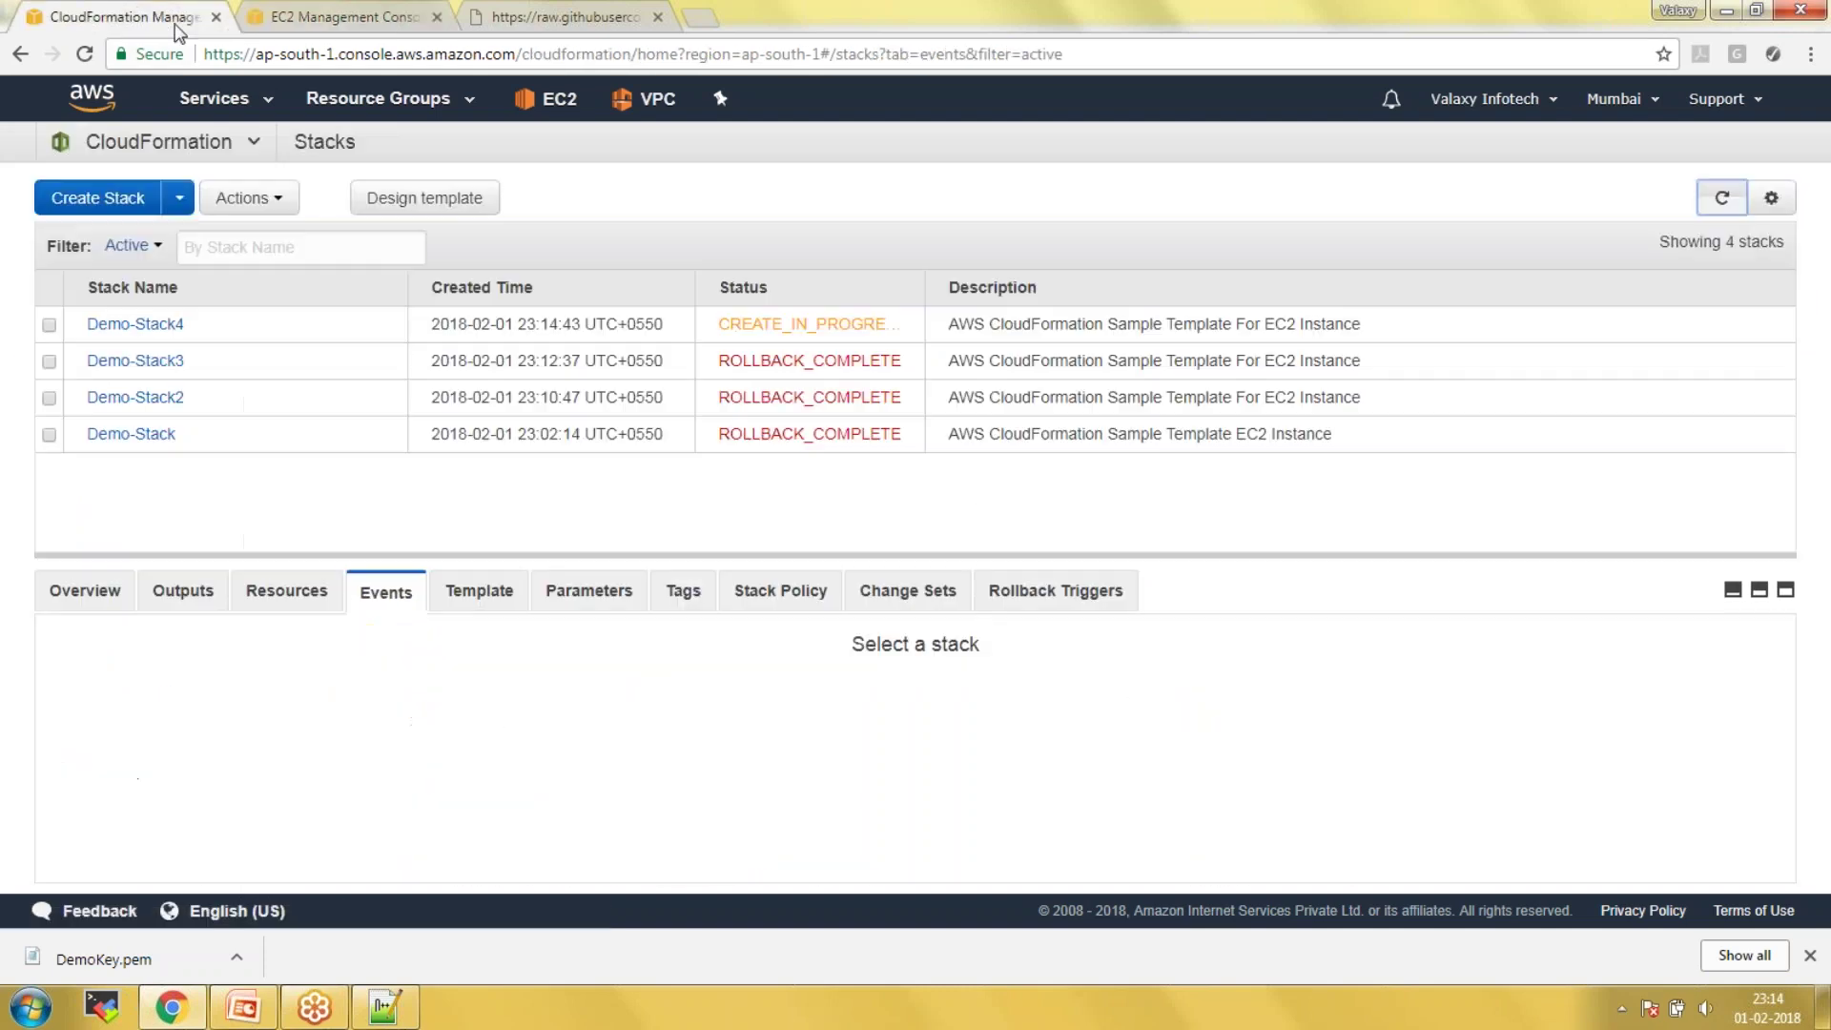
click(129, 18)
click(1722, 197)
key(ctrl+Tab)
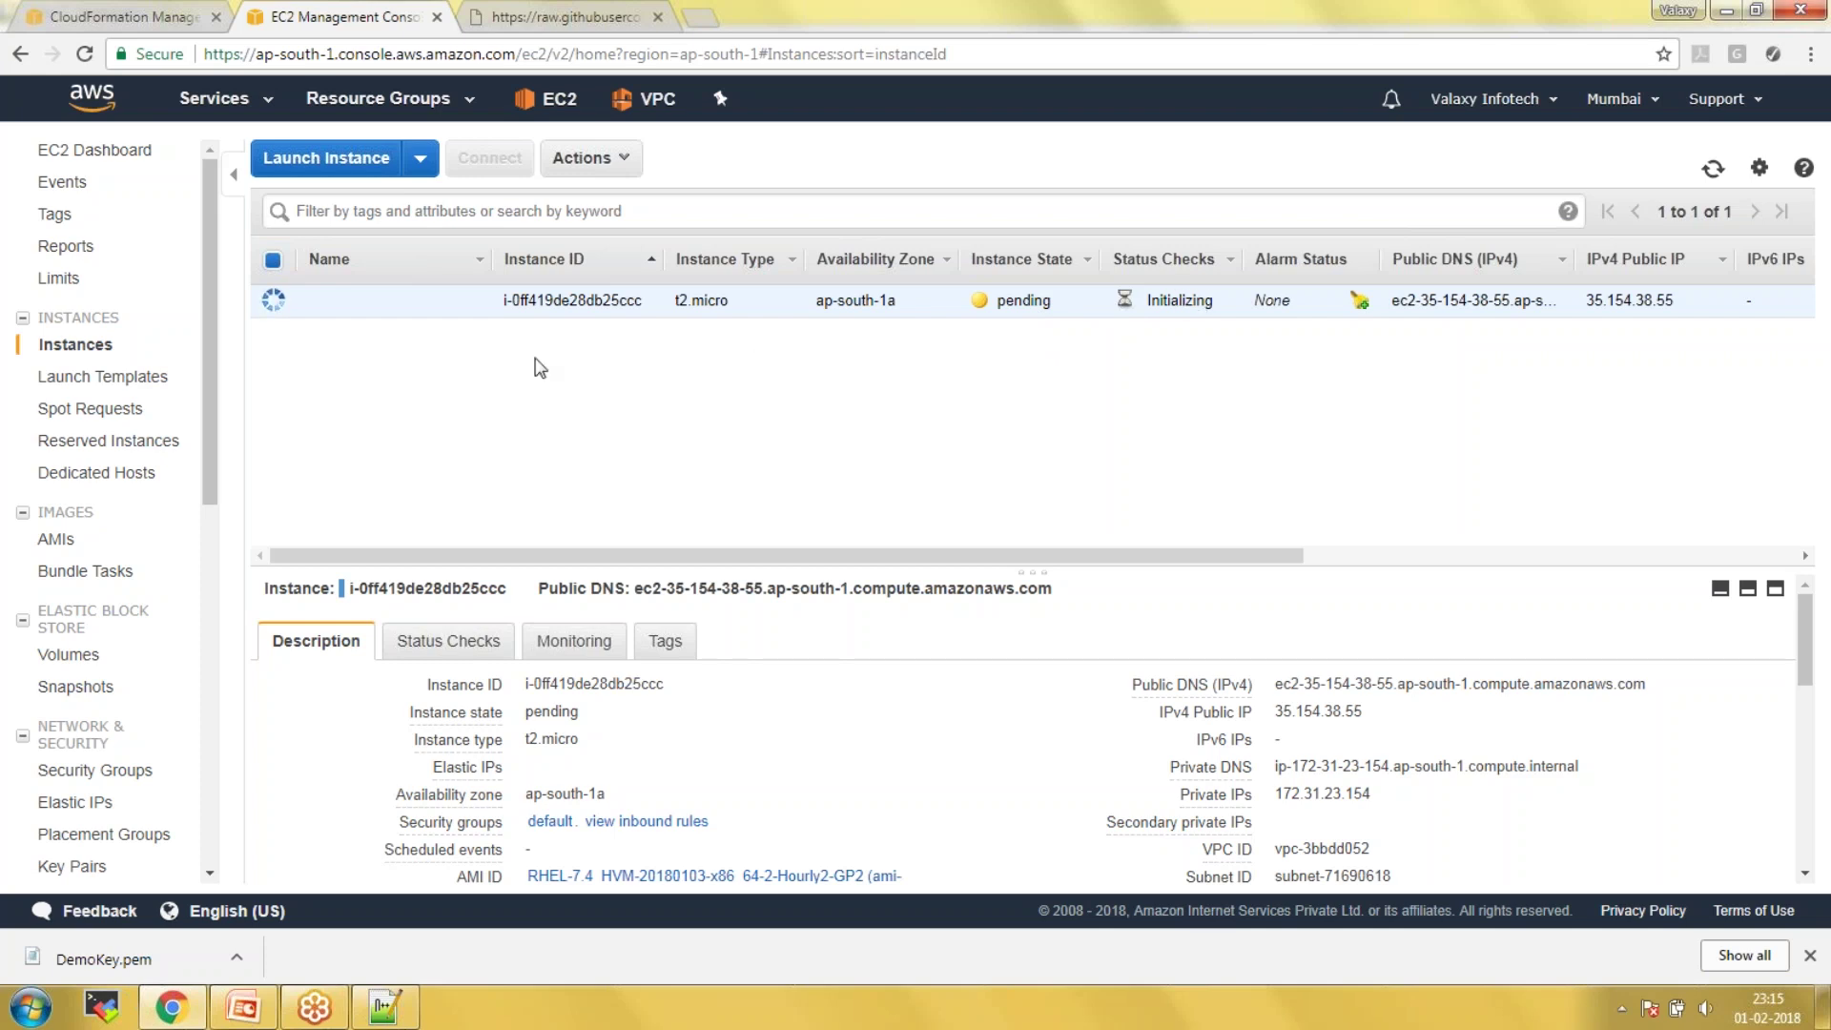
mouse_move(372, 300)
scroll(945, 701, down, 1)
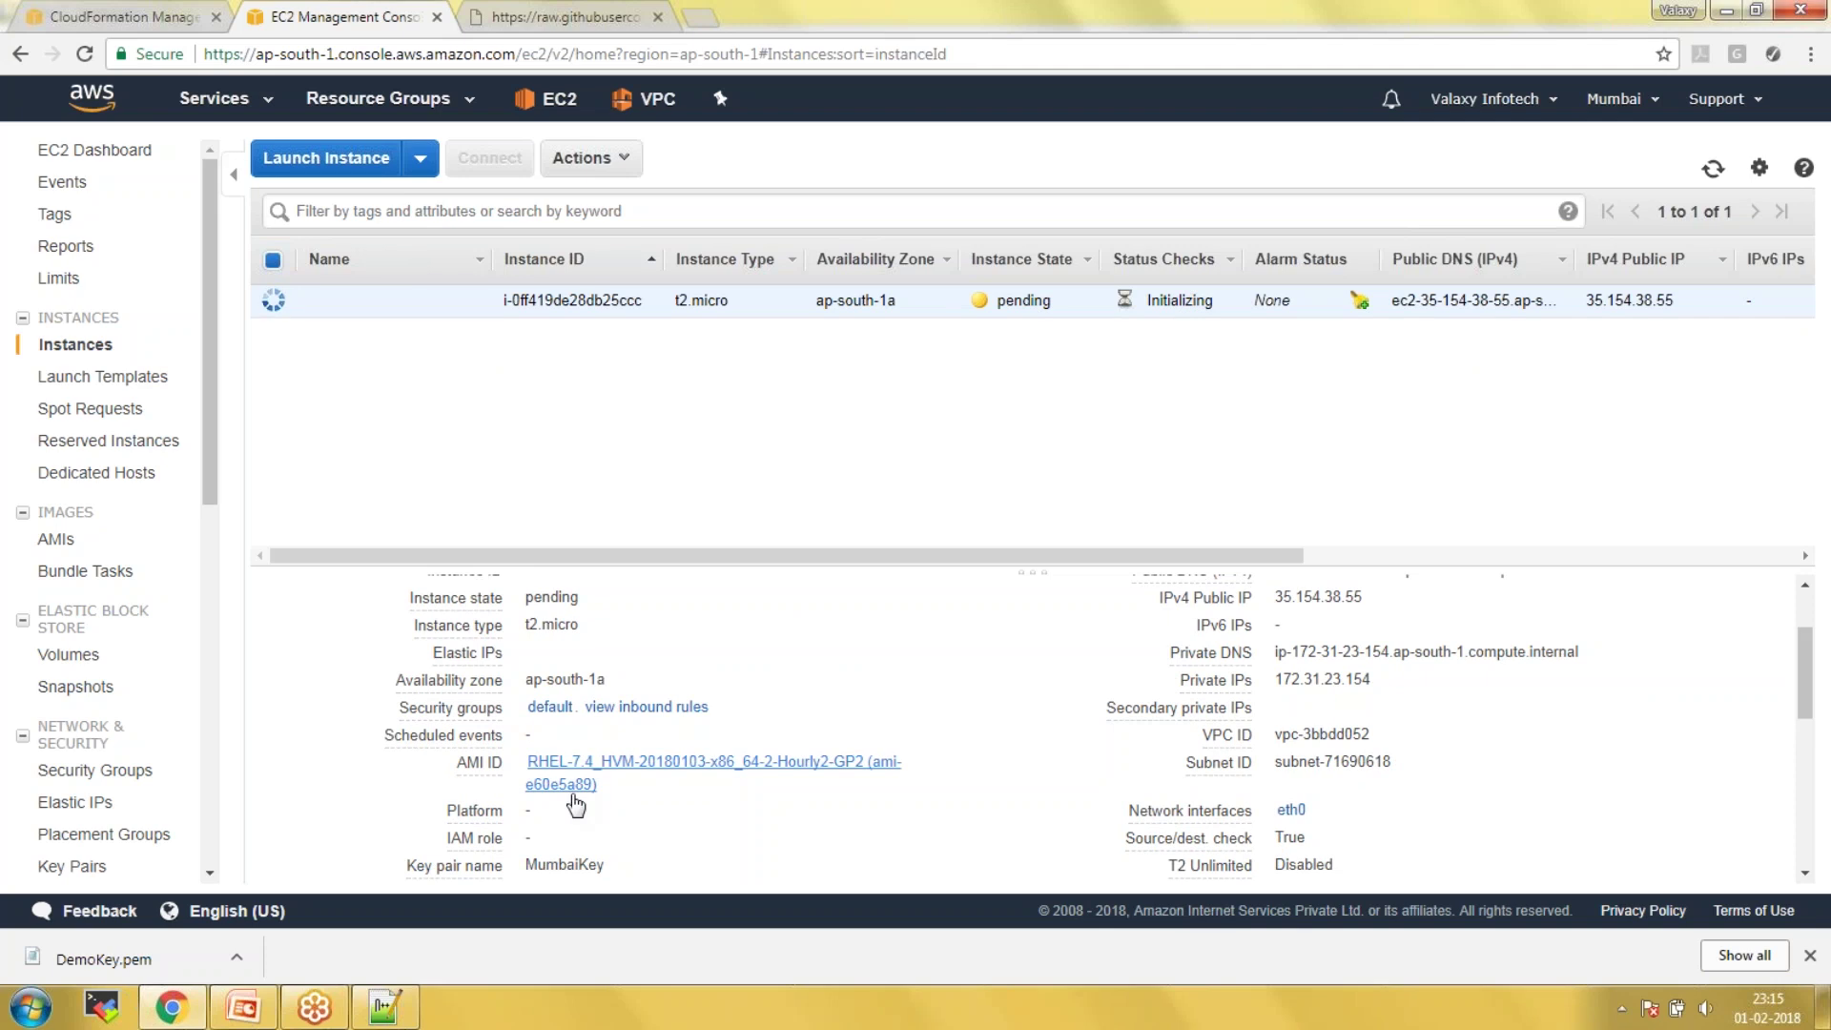
- Briefly revisit the Notepad++ template, then minimize it to watch the instance reach running
click(384, 1008)
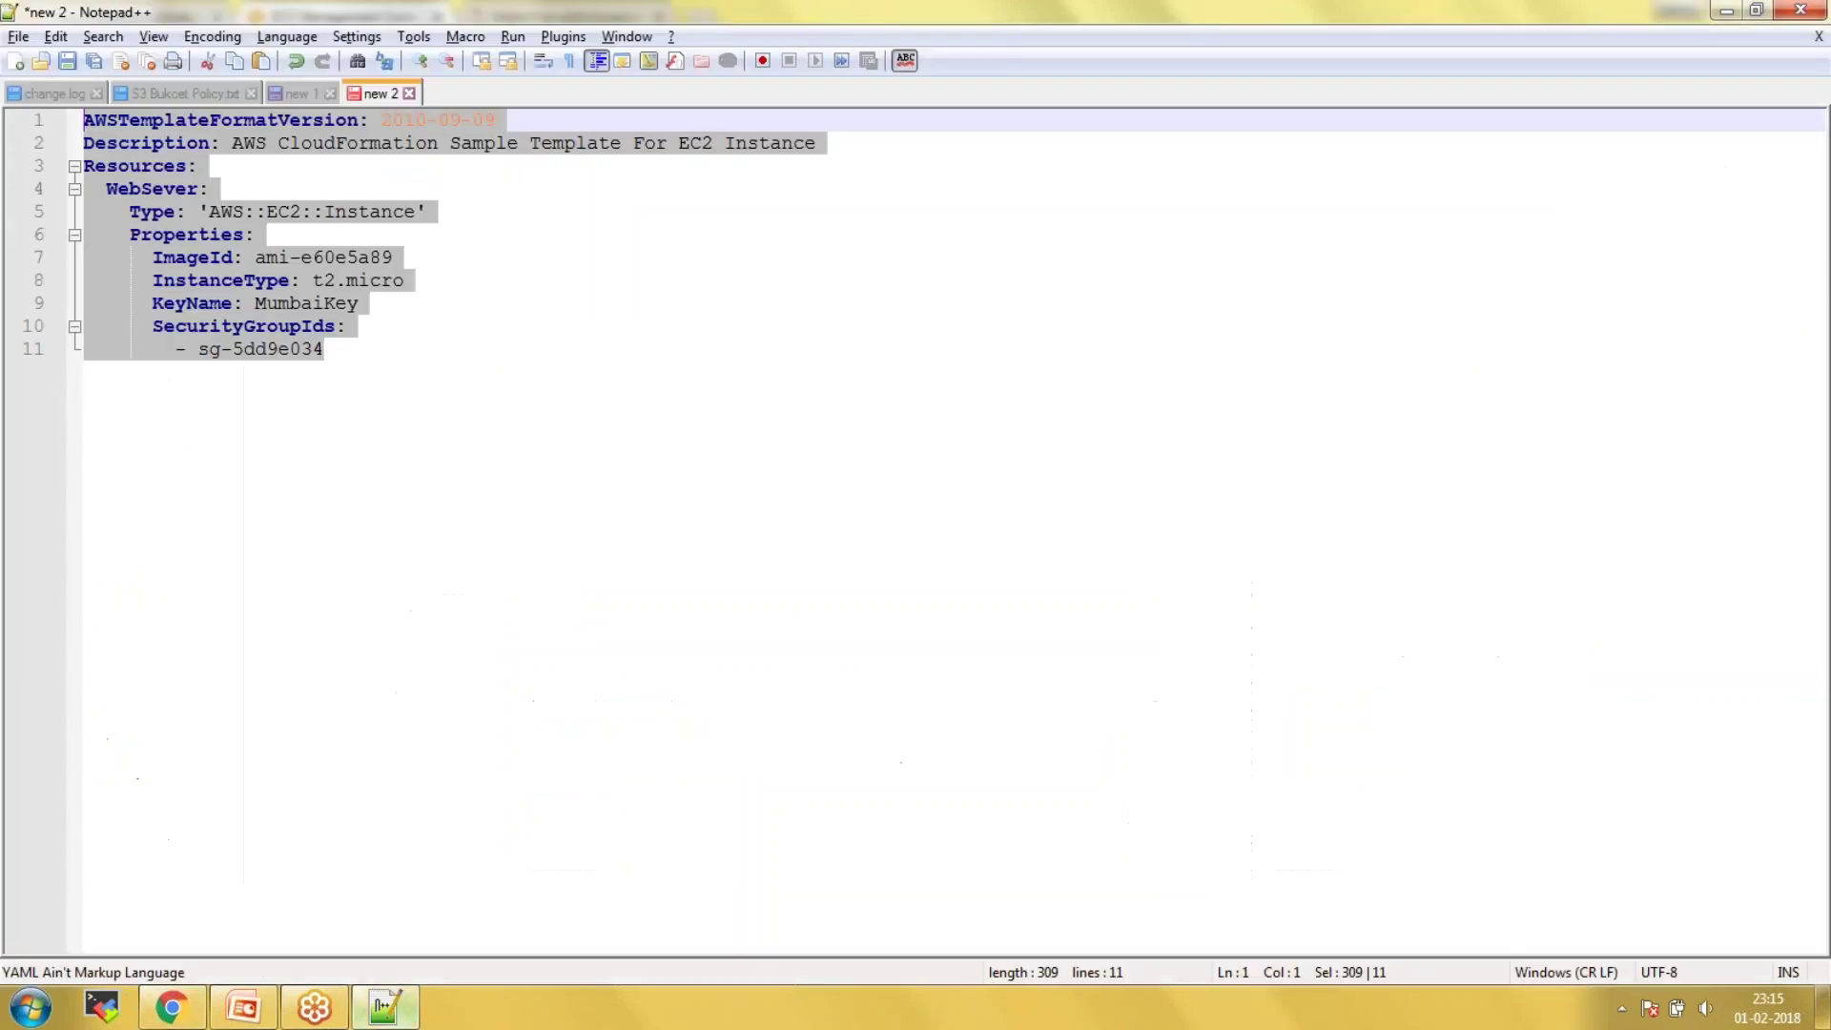
click(439, 291)
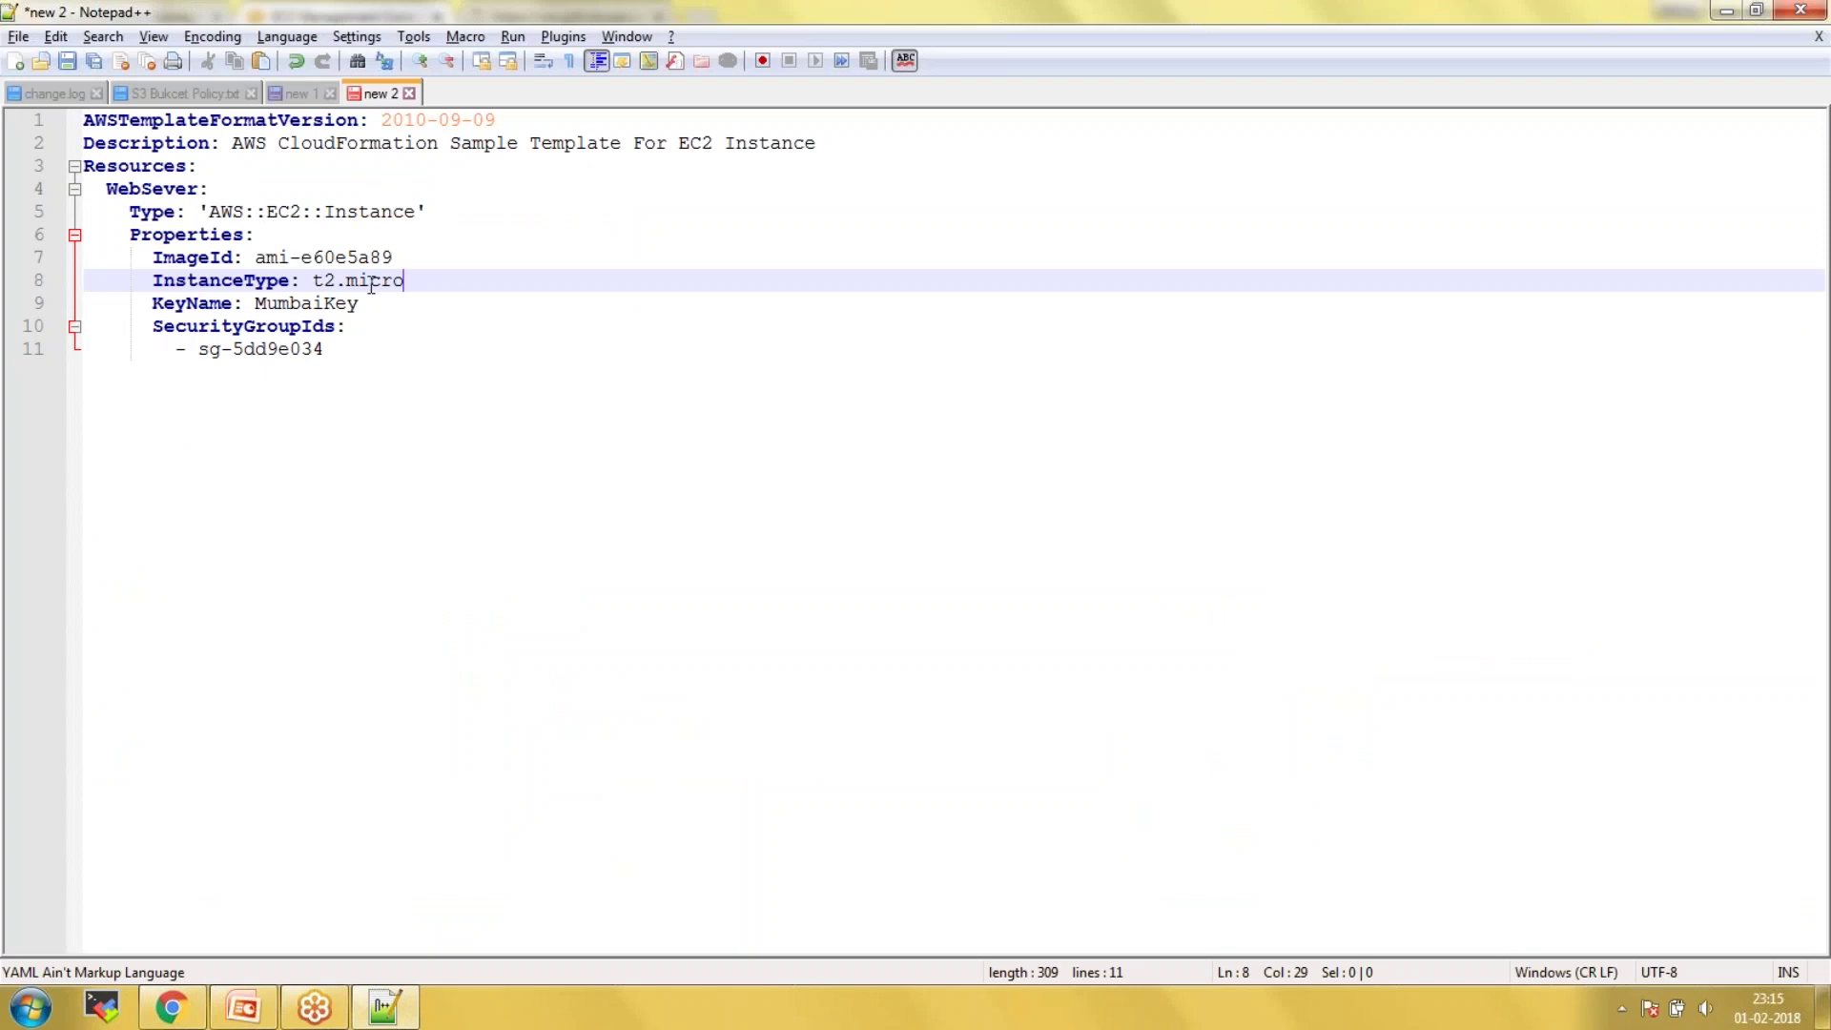
click(1728, 9)
scroll(585, 859, down, 2)
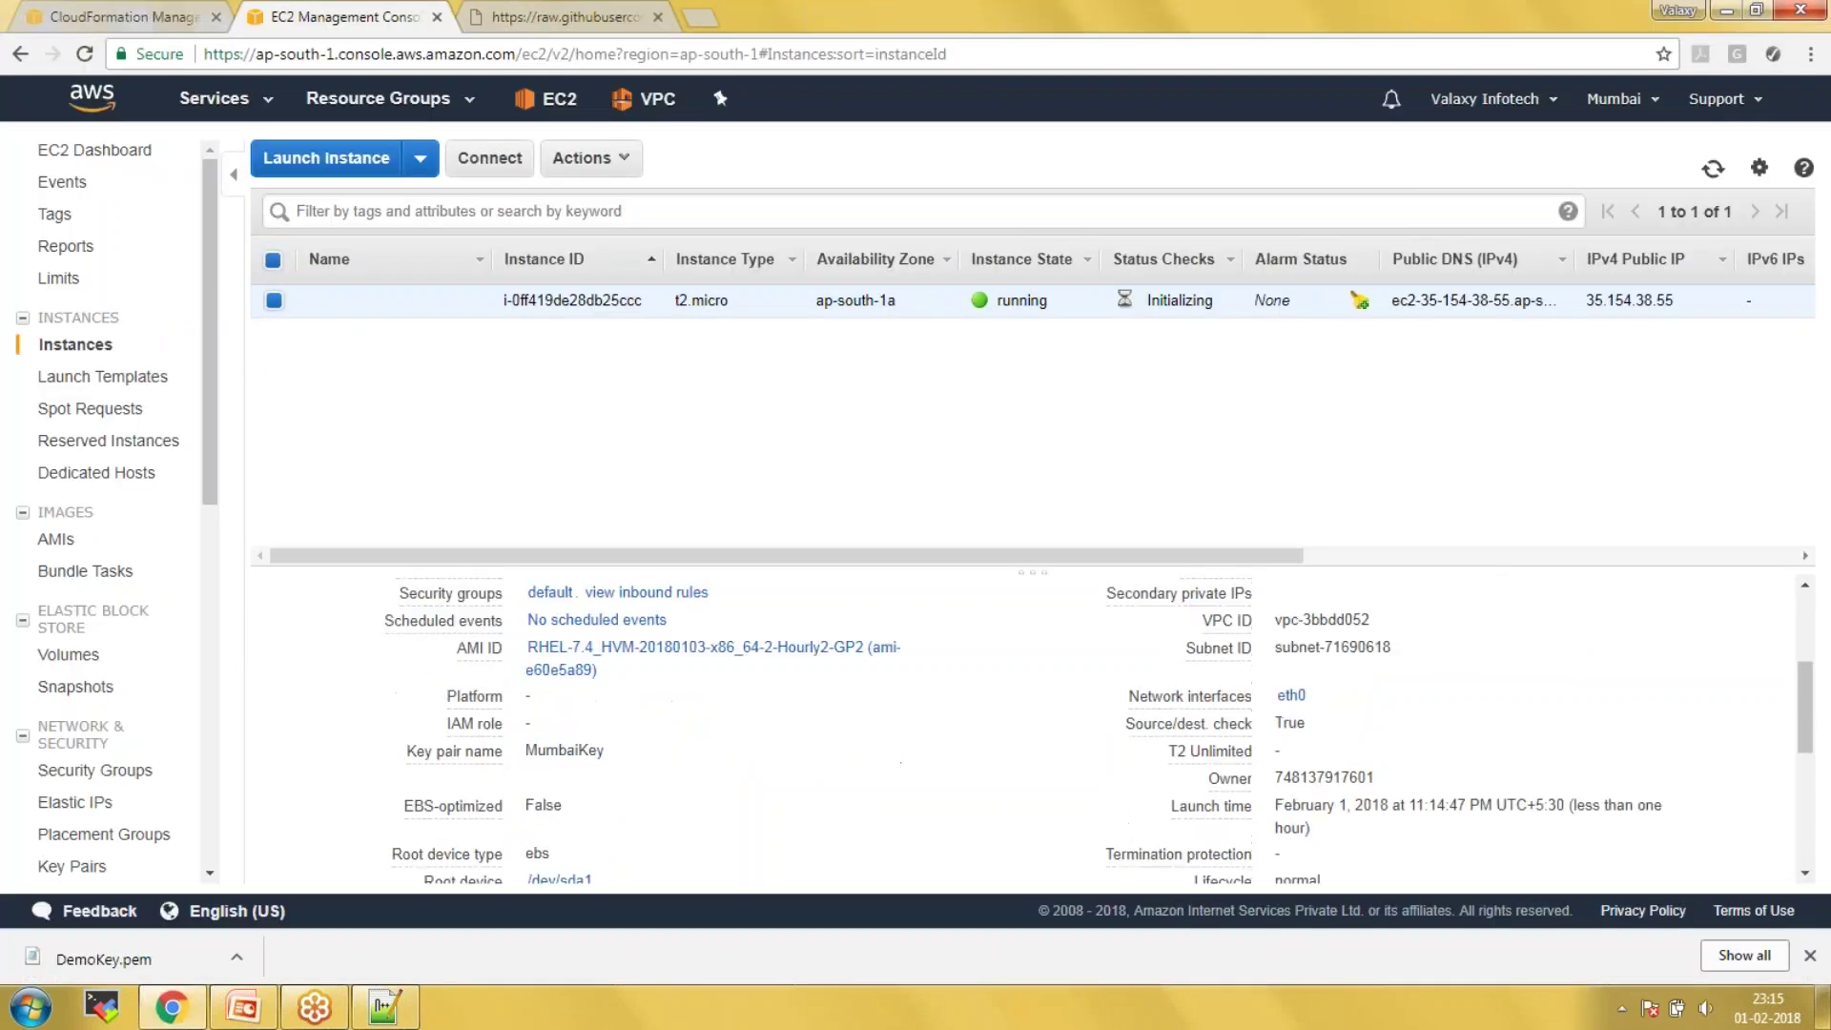
scroll(636, 745, up, 4)
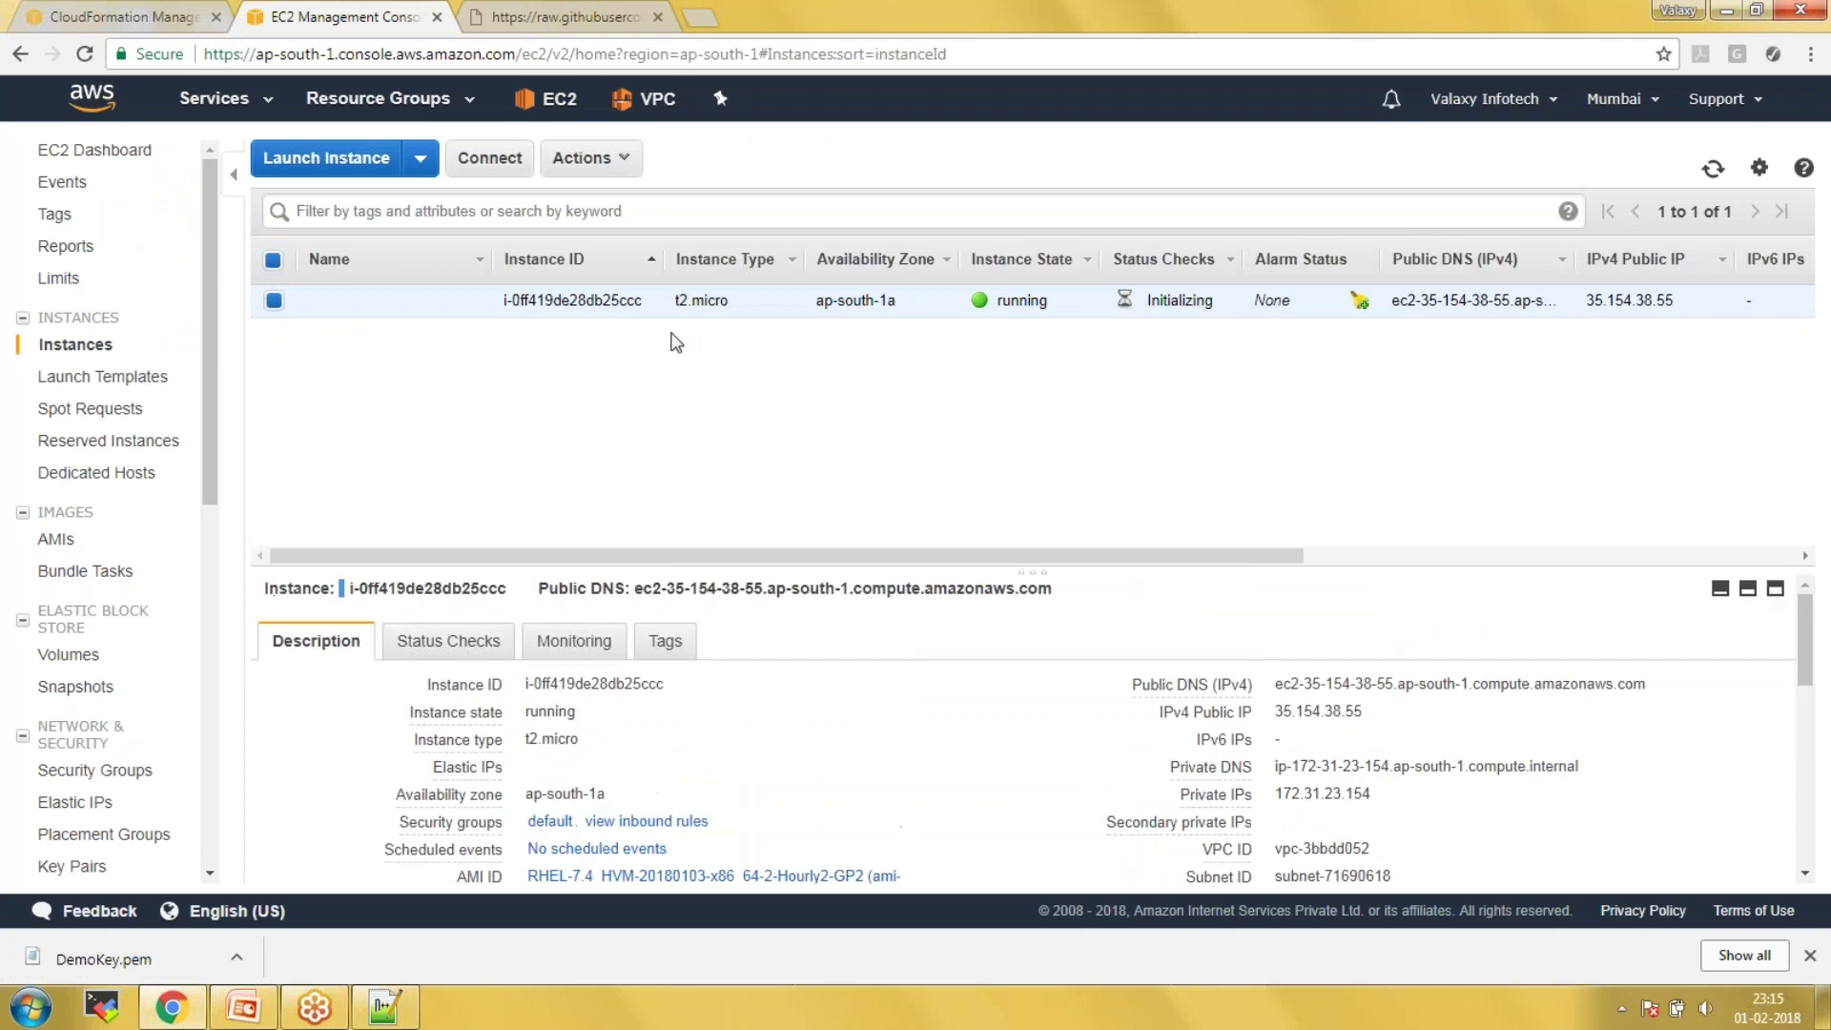